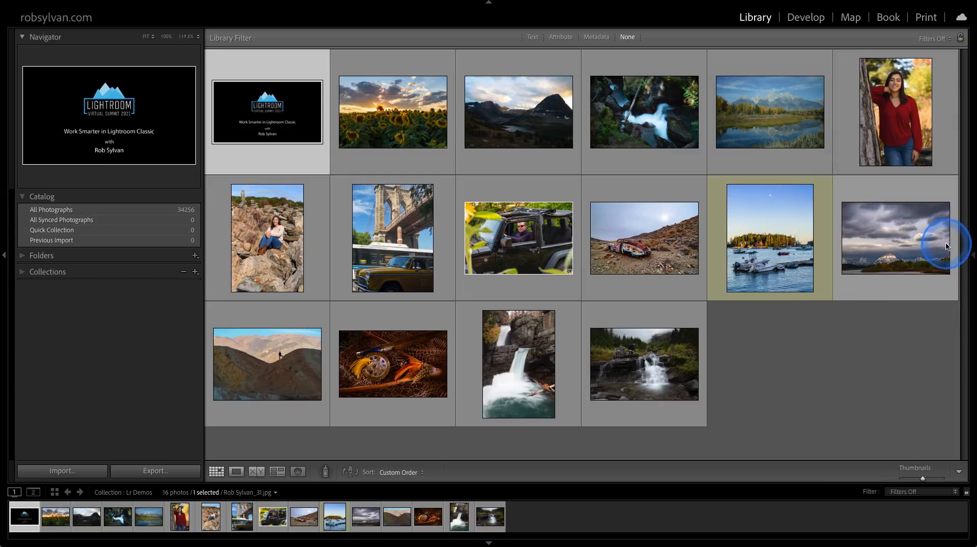
Set the panel group holding Histogram, Keywording and Metadata to Auto Hide.
{"action": "mouse_move", "coordinate": [971, 252]}
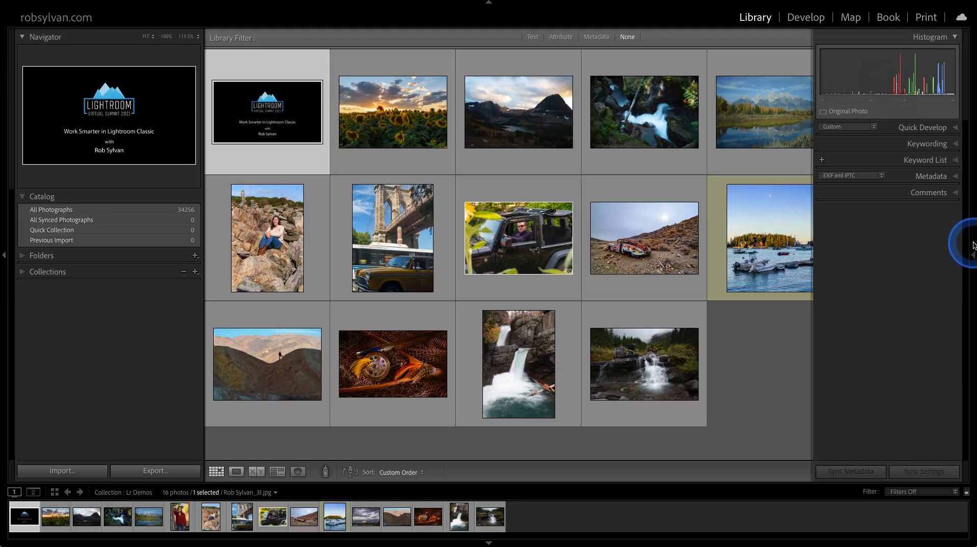
{"action": "right_click", "coordinate": [973, 245]}
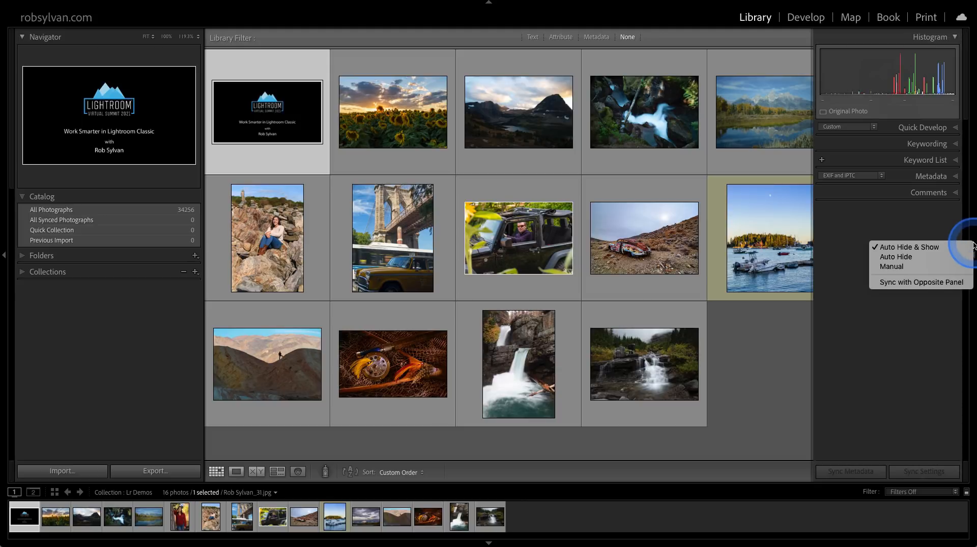
{"action": "left_click", "coordinate": [890, 259]}
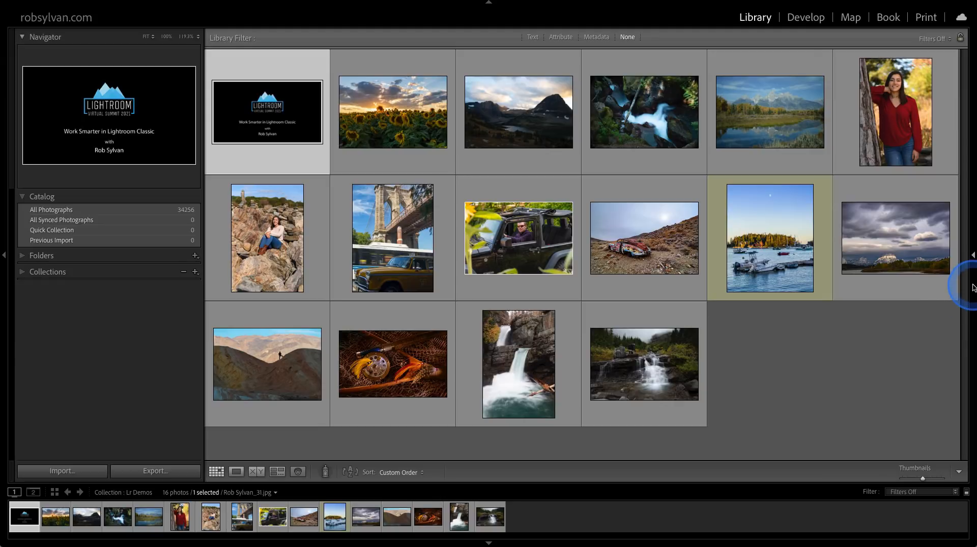
Reveal the hidden panel group, expand the Metadata details of the selected title image, and collapse them again.
{"action": "mouse_move", "coordinate": [973, 288]}
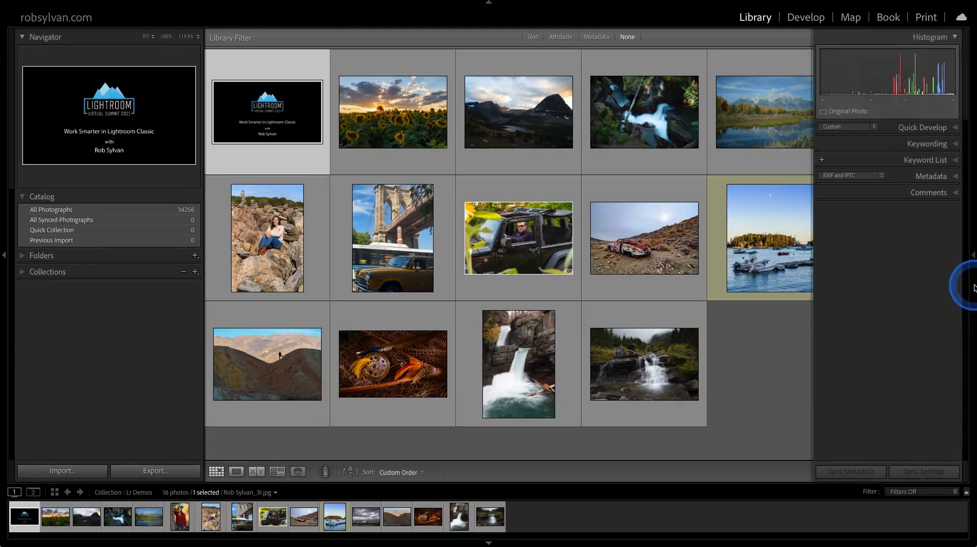
{"action": "left_click", "coordinate": [932, 176]}
{"action": "scroll", "coordinate": [933, 179], "scroll_direction": "down", "scroll_amount": 3}
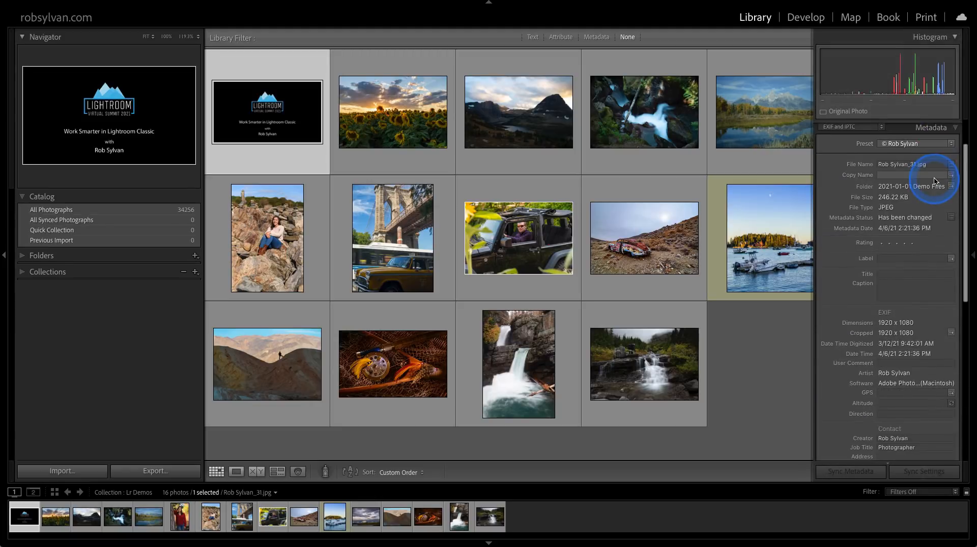
{"action": "left_click", "coordinate": [933, 129]}
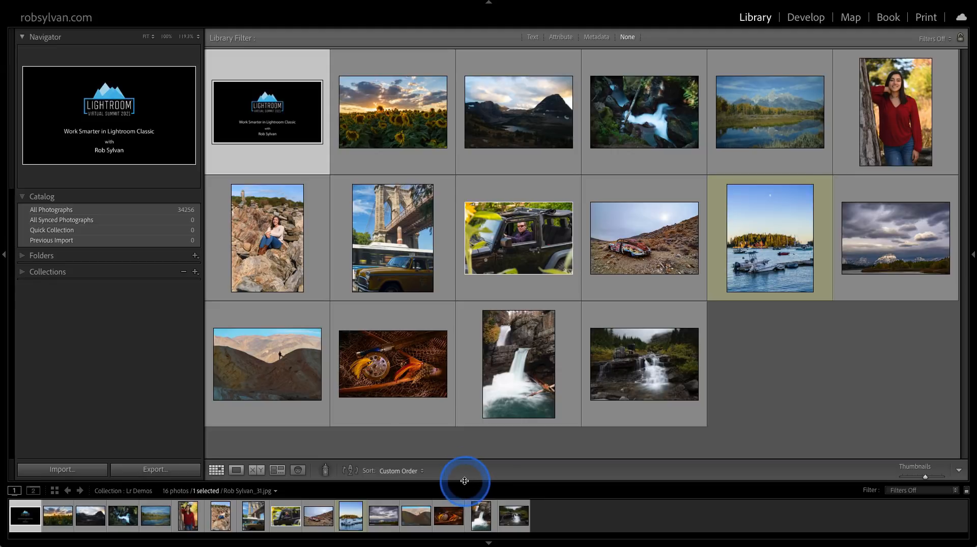
Enlarge the filmstrip and examine the badges and rating on the jeep photo's thumbnail.
{"action": "mouse_move", "coordinate": [464, 481]}
{"action": "left_mouse_down"}
{"action": "mouse_move", "coordinate": [464, 490]}
{"action": "mouse_move", "coordinate": [465, 467]}
{"action": "left_mouse_up"}
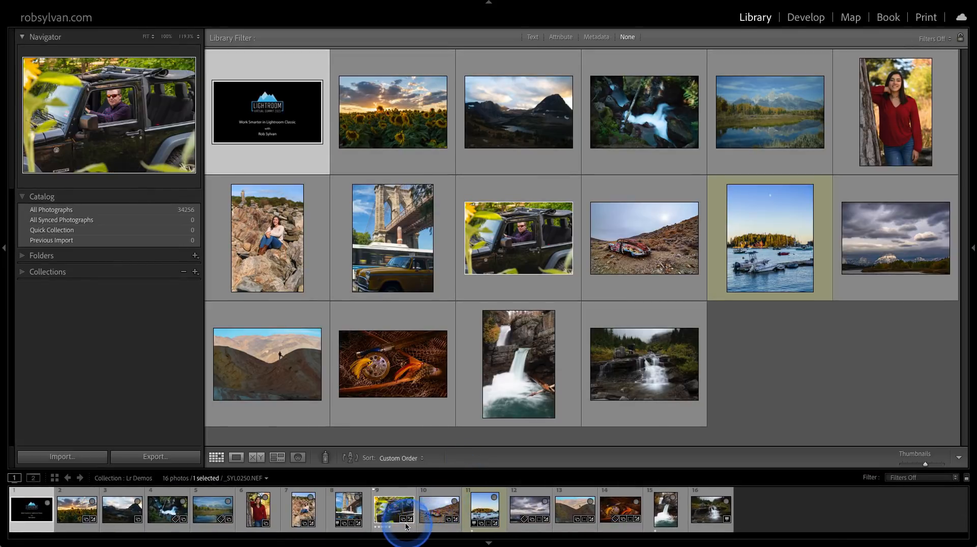
{"action": "left_click_drag", "start_coordinate": [405, 530], "coordinate": [389, 508]}
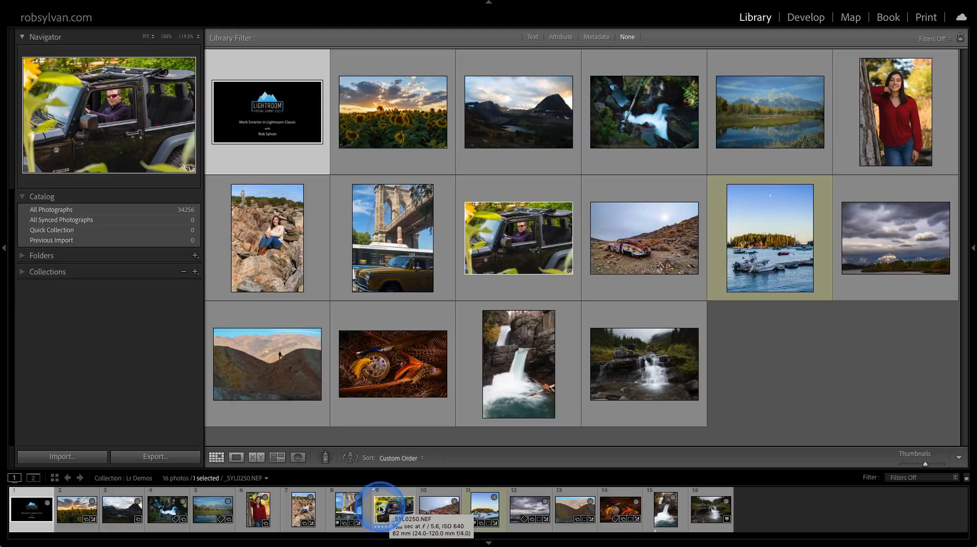
{"action": "left_click", "coordinate": [360, 526]}
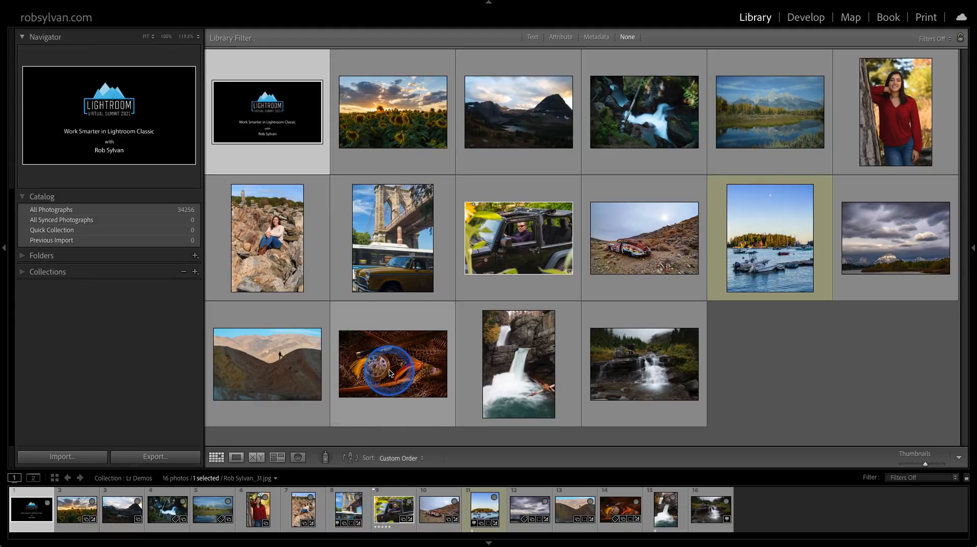
Show the grid cell extras with file names, ratings and badges, and check the badges on the fishing reel photo.
{"action": "key", "text": "j"}
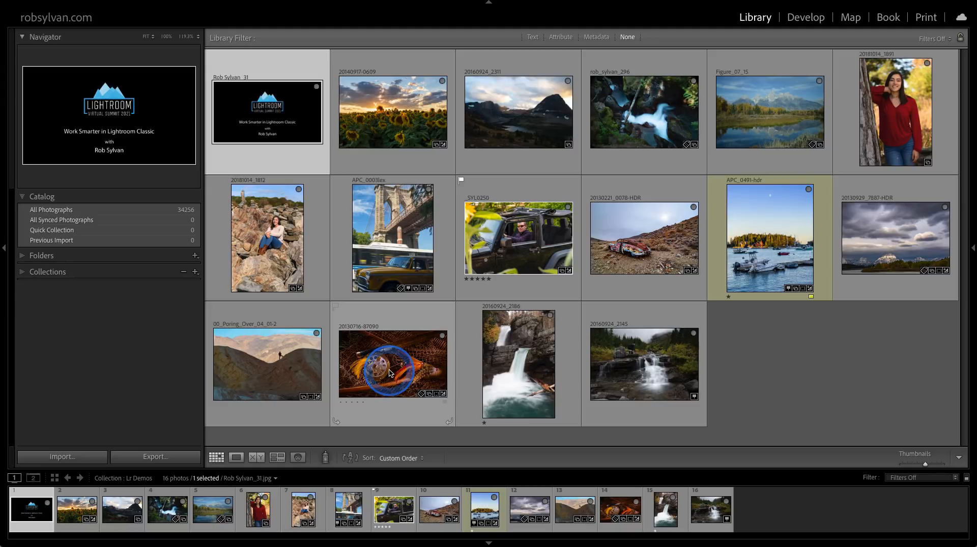
{"action": "left_click", "coordinate": [429, 395]}
{"action": "left_click", "coordinate": [453, 419]}
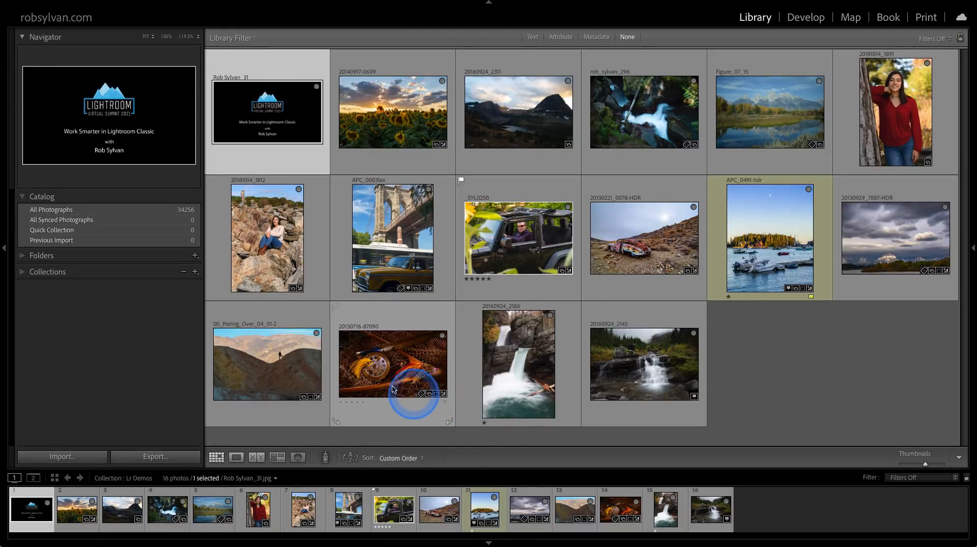
{"action": "mouse_move", "coordinate": [384, 378]}
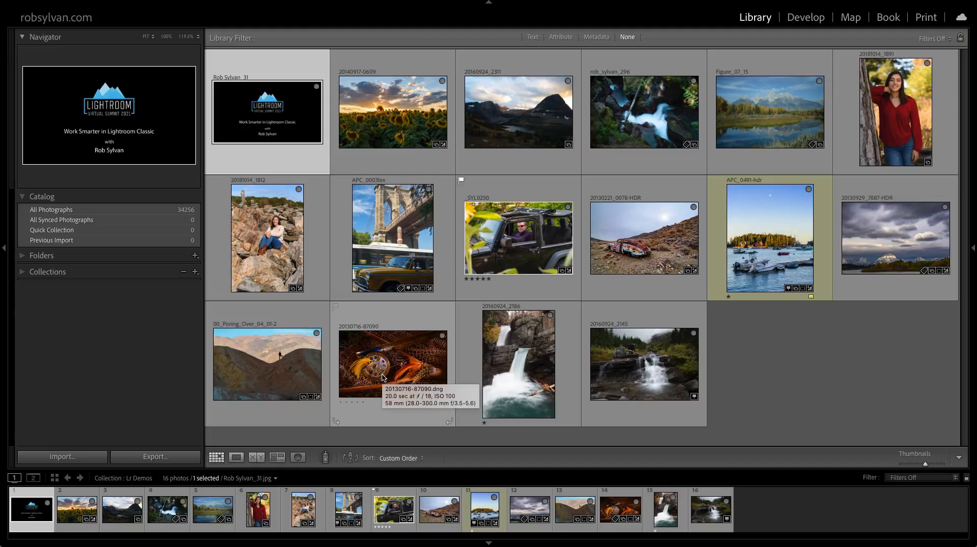
{"action": "right_click", "coordinate": [395, 509]}
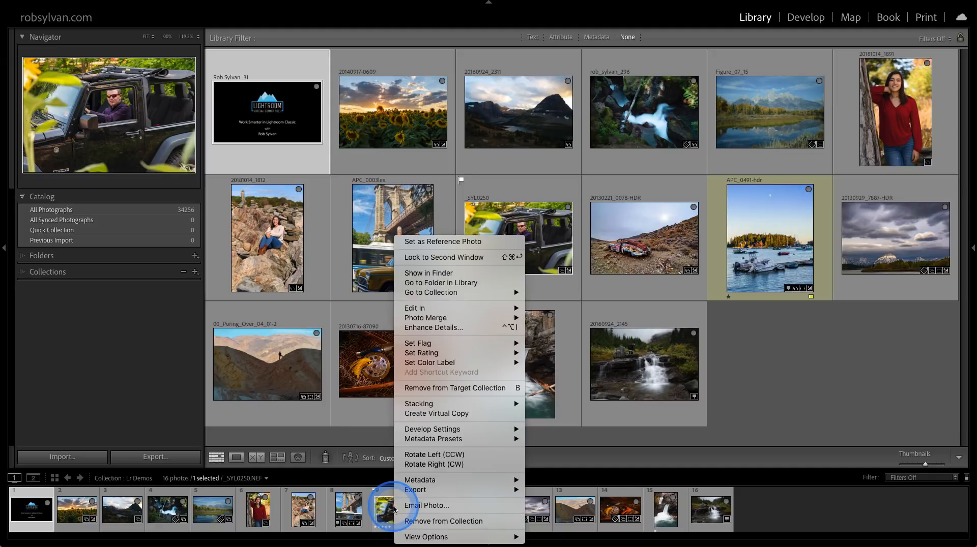
{"action": "mouse_move", "coordinate": [412, 537]}
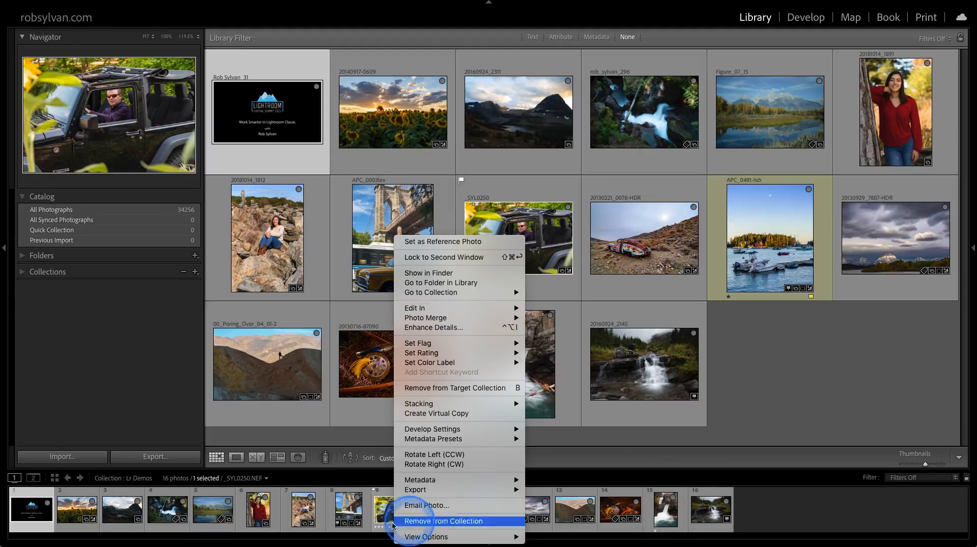
{"action": "left_click", "coordinate": [379, 511]}
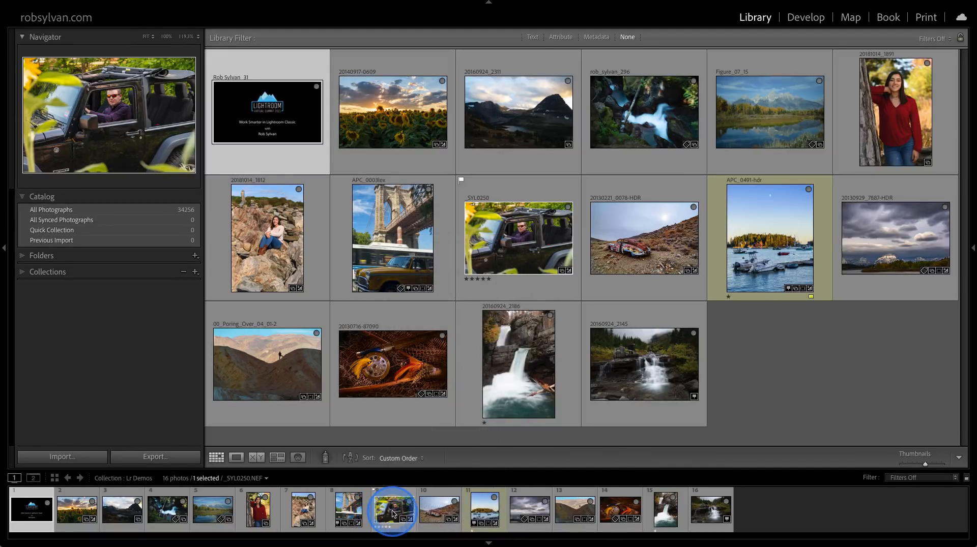
Select the jeep photo _SYL0250 in the filmstrip and turn off Show Badges for the filmstrip thumbnails.
{"action": "left_click", "coordinate": [393, 514]}
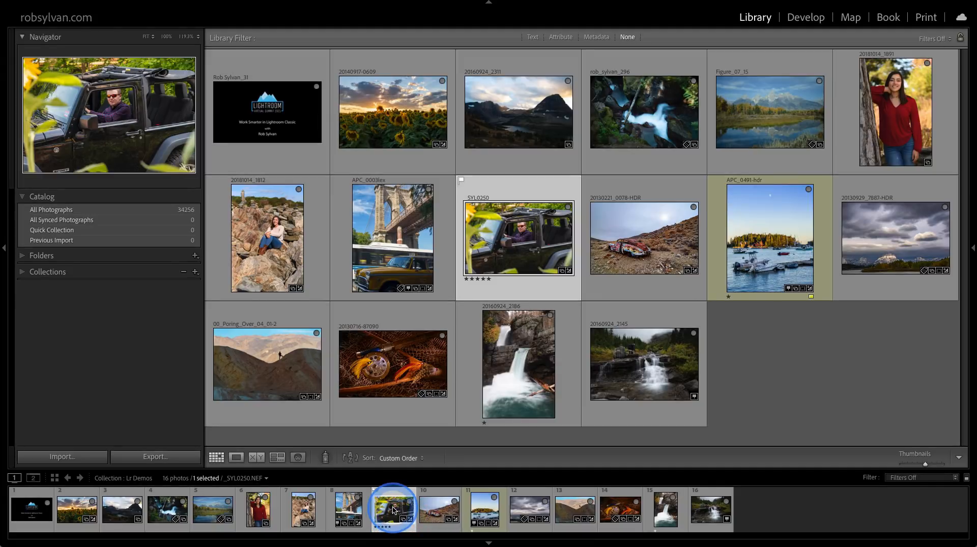
{"action": "right_click", "coordinate": [393, 510]}
{"action": "mouse_move", "coordinate": [457, 537]}
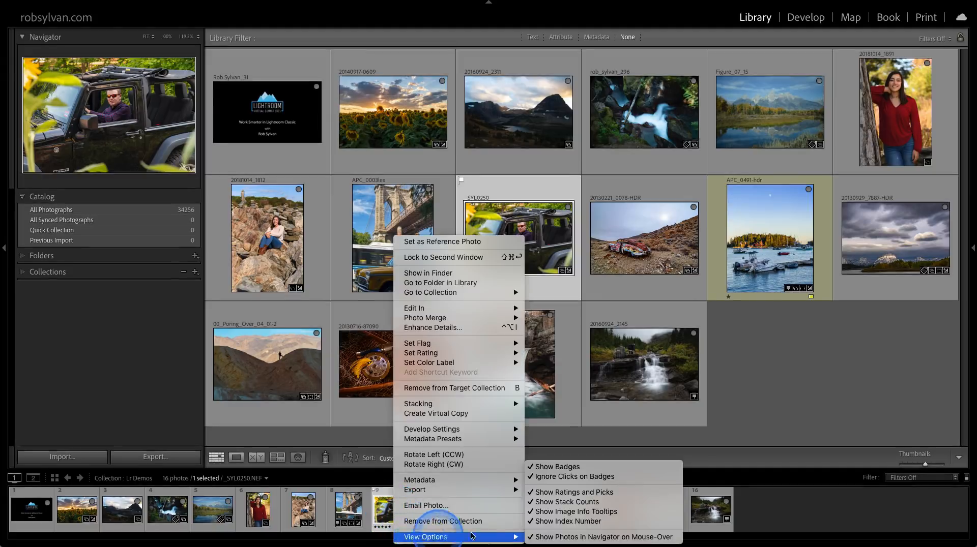
{"action": "left_click", "coordinate": [568, 468]}
{"action": "left_click", "coordinate": [402, 514]}
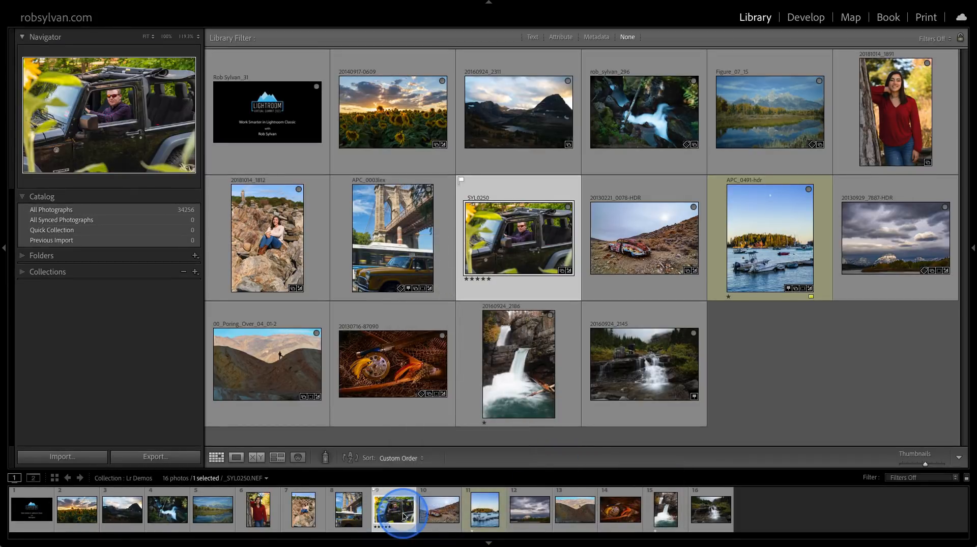
Reduce the height of the filmstrip and select the waterfall photo 20160924_2145 in it.
{"action": "left_click_drag", "start_coordinate": [405, 466], "coordinate": [405, 474]}
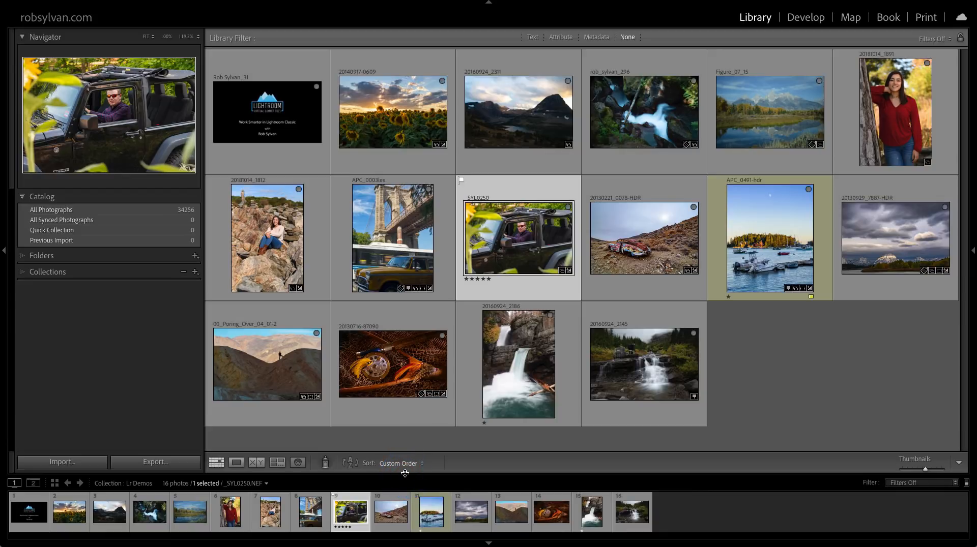
{"action": "left_click_drag", "start_coordinate": [405, 474], "coordinate": [403, 481]}
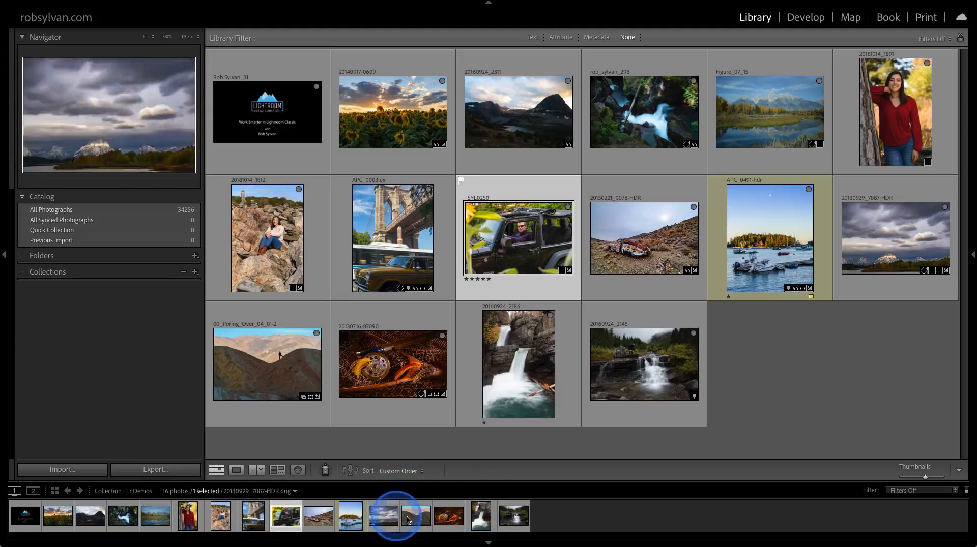
{"action": "left_click", "coordinate": [504, 517]}
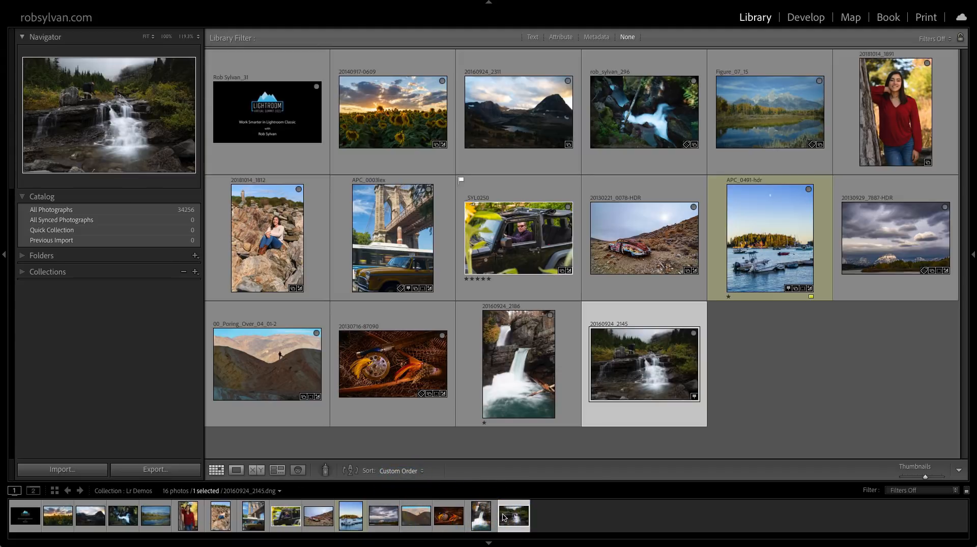
Begin an import of the NIKON D850 photos and set the destination to the Imported_Photos folder inside Pictures.
{"action": "left_click", "coordinate": [62, 460]}
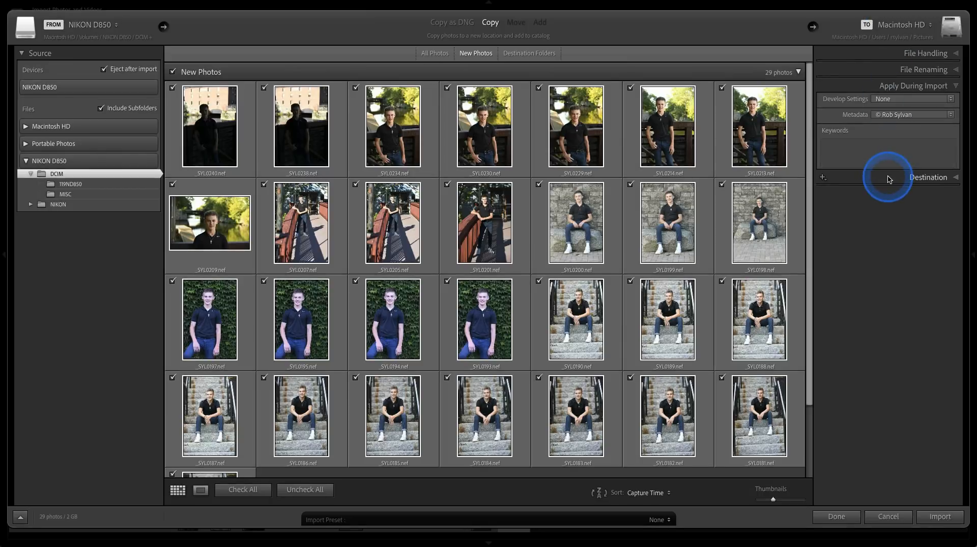
{"action": "left_click", "coordinate": [907, 178]}
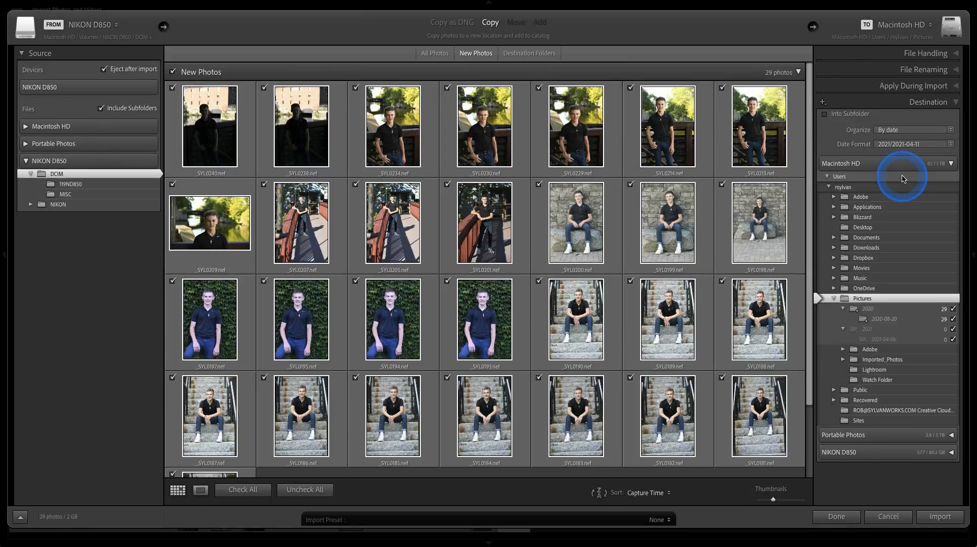
{"action": "left_click", "coordinate": [866, 166]}
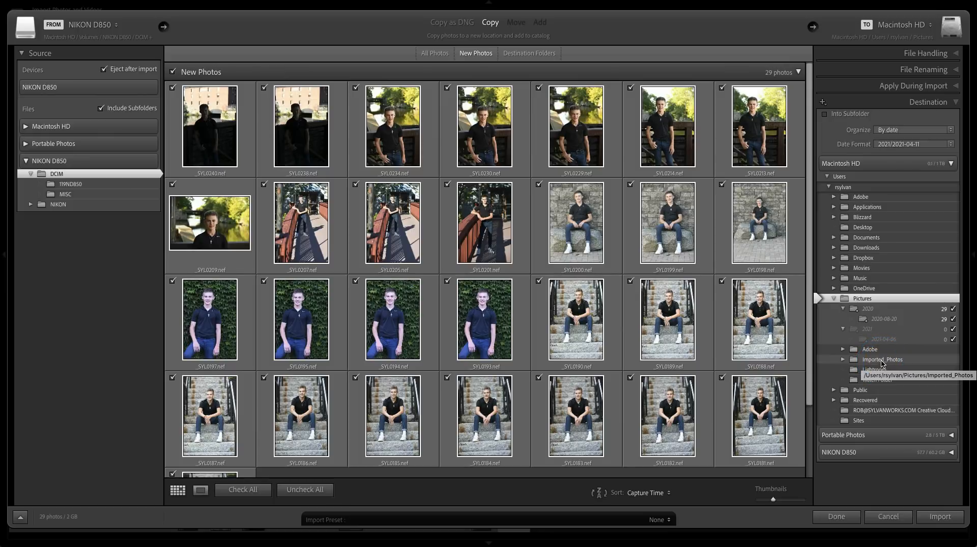
{"action": "left_click", "coordinate": [853, 360]}
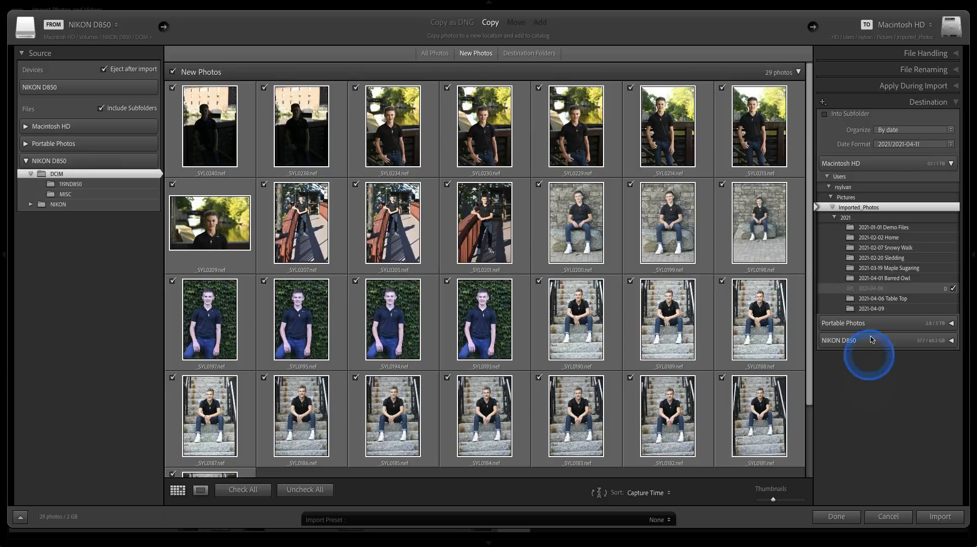
Choose Embedded & Sidecar for Build Previews in the import's file handling settings.
{"action": "left_click", "coordinate": [896, 57]}
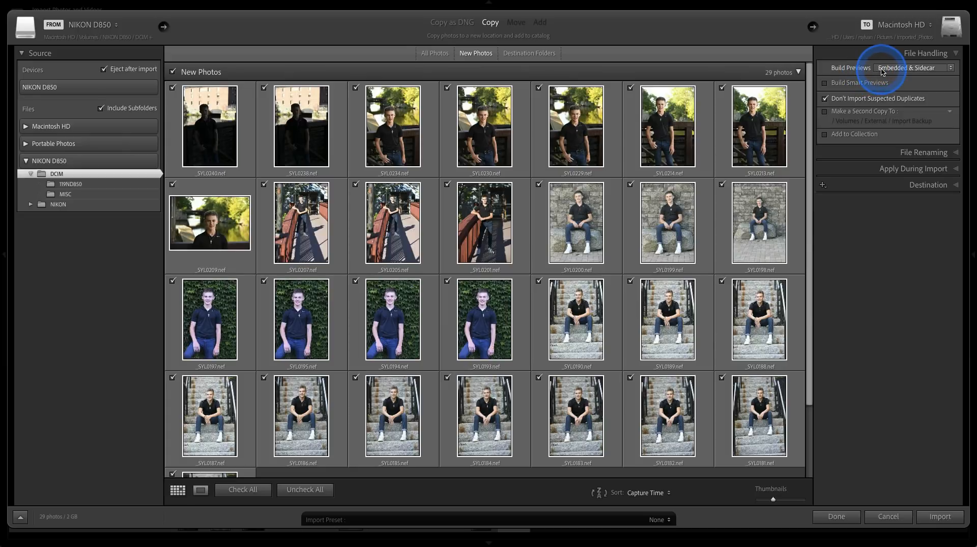
{"action": "left_click", "coordinate": [883, 72]}
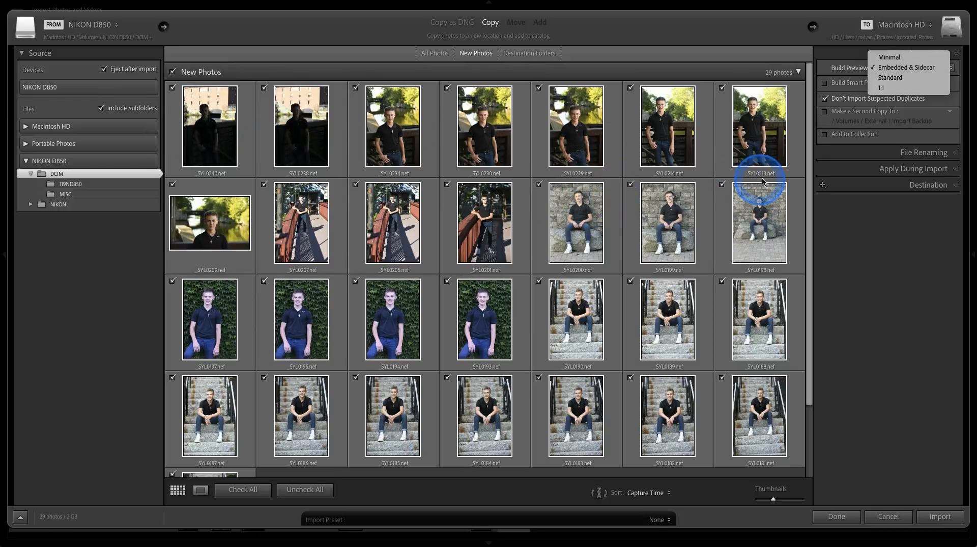
{"action": "left_click", "coordinate": [894, 68]}
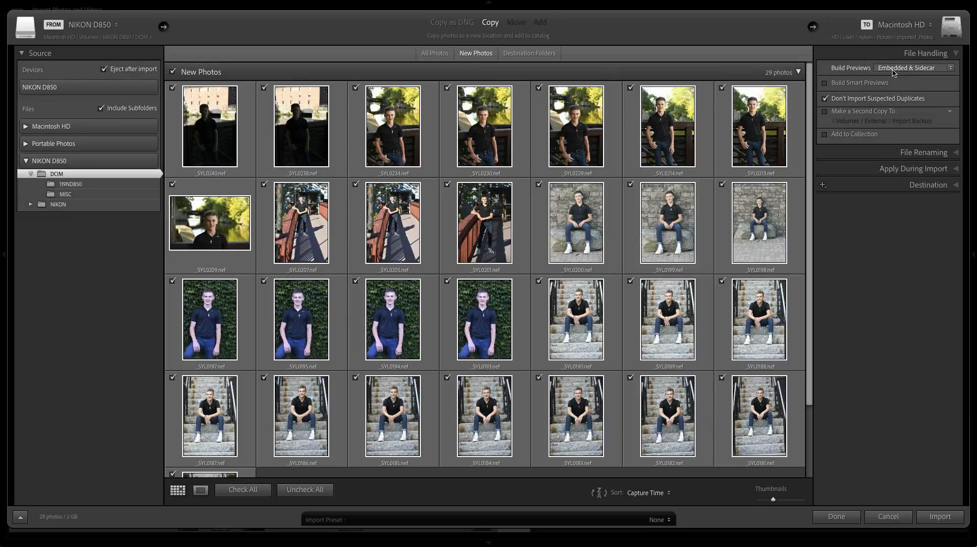
{"action": "left_click", "coordinate": [896, 72]}
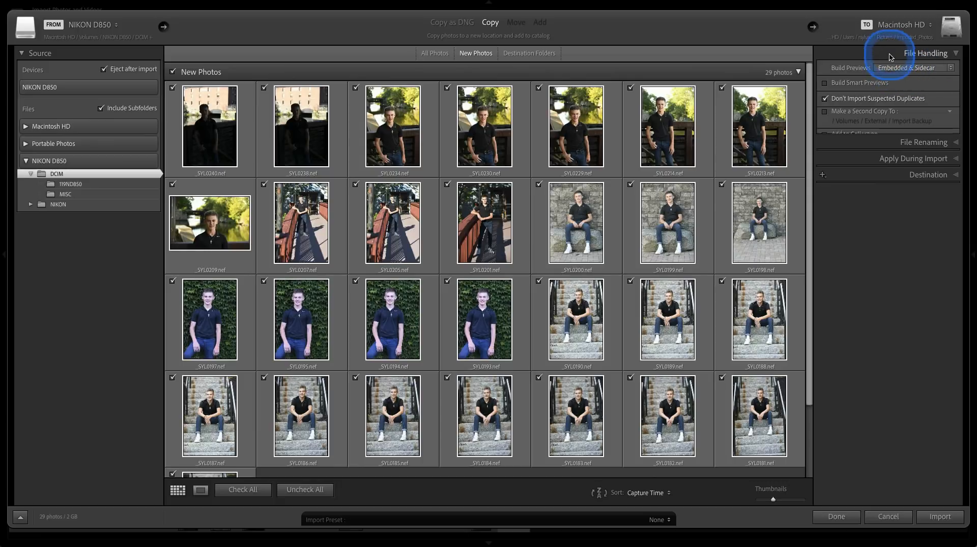
{"action": "left_click", "coordinate": [888, 53]}
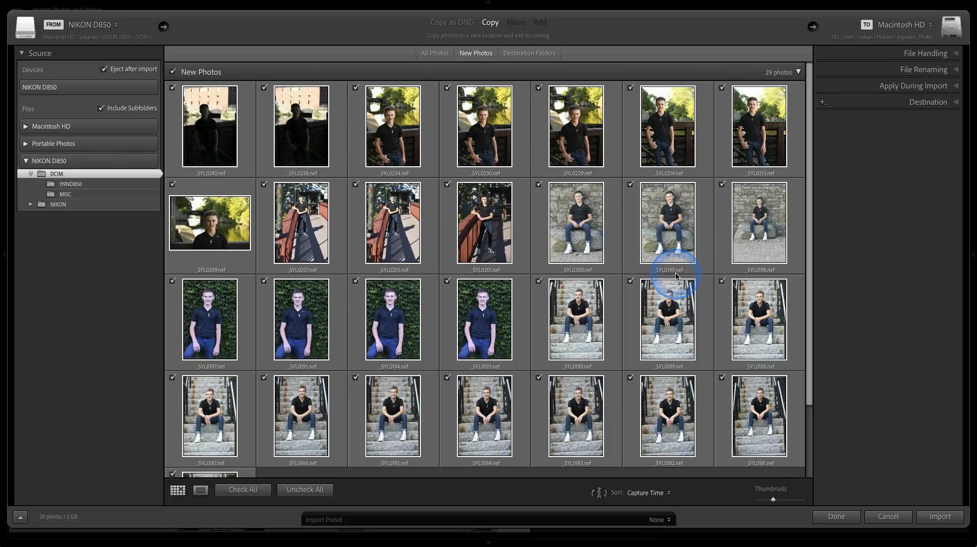
Review the copyright metadata preset chosen under the Apply During Import settings.
{"action": "mouse_move", "coordinate": [676, 276]}
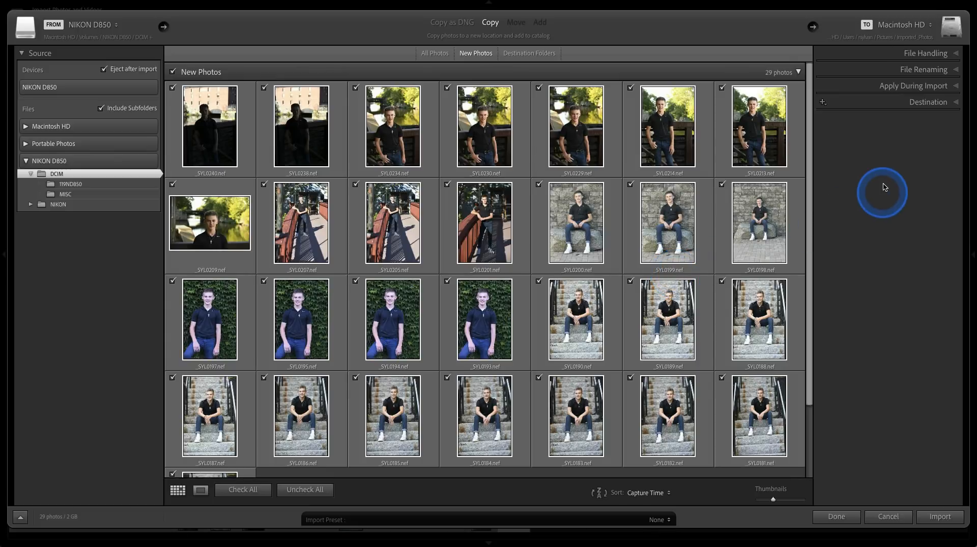
{"action": "left_click", "coordinate": [859, 90]}
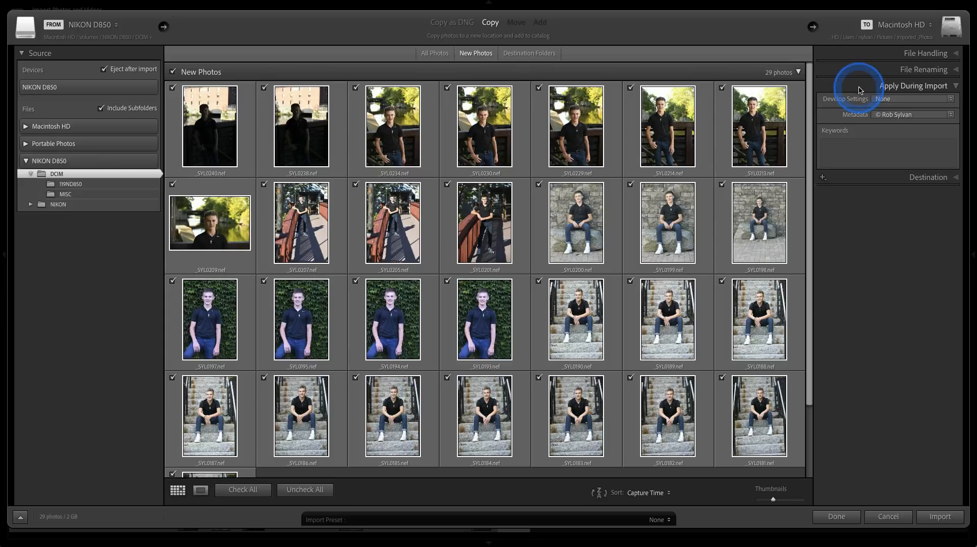
{"action": "left_click", "coordinate": [889, 117]}
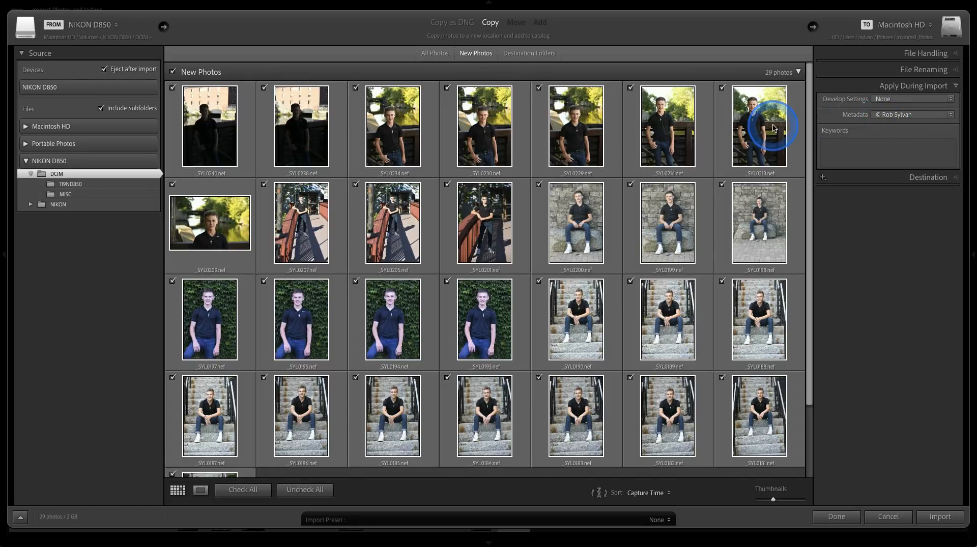
{"action": "left_click", "coordinate": [858, 90]}
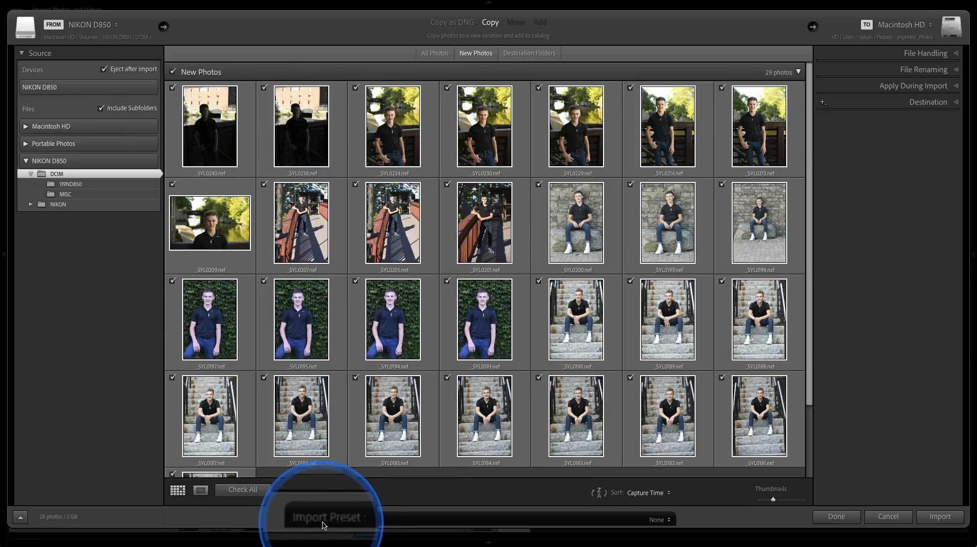
{"action": "left_click", "coordinate": [657, 521]}
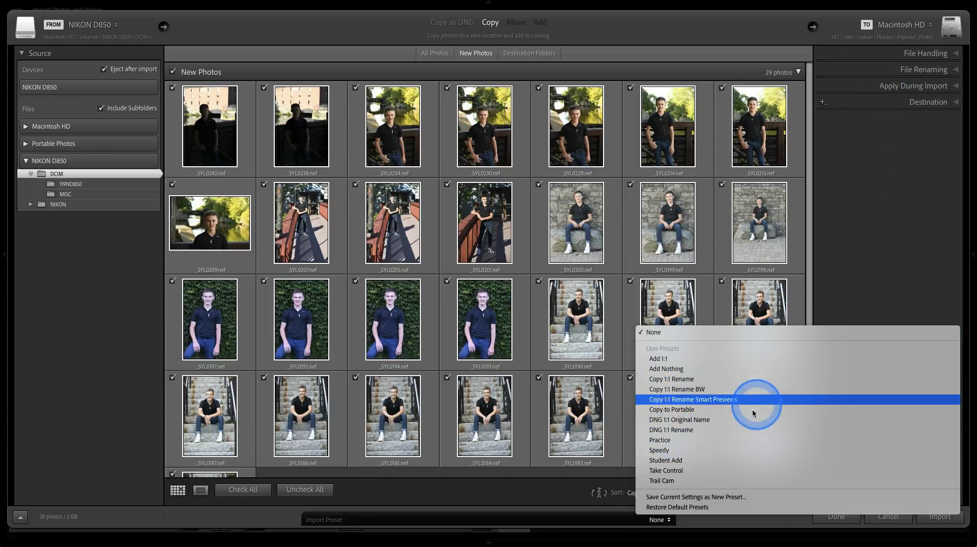
{"action": "left_click", "coordinate": [717, 498]}
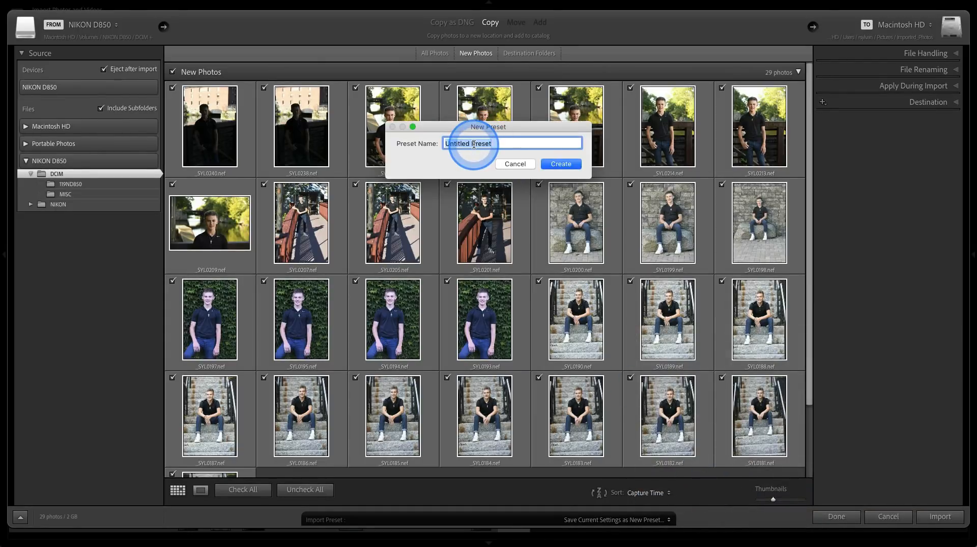
{"action": "left_click", "coordinate": [545, 164]}
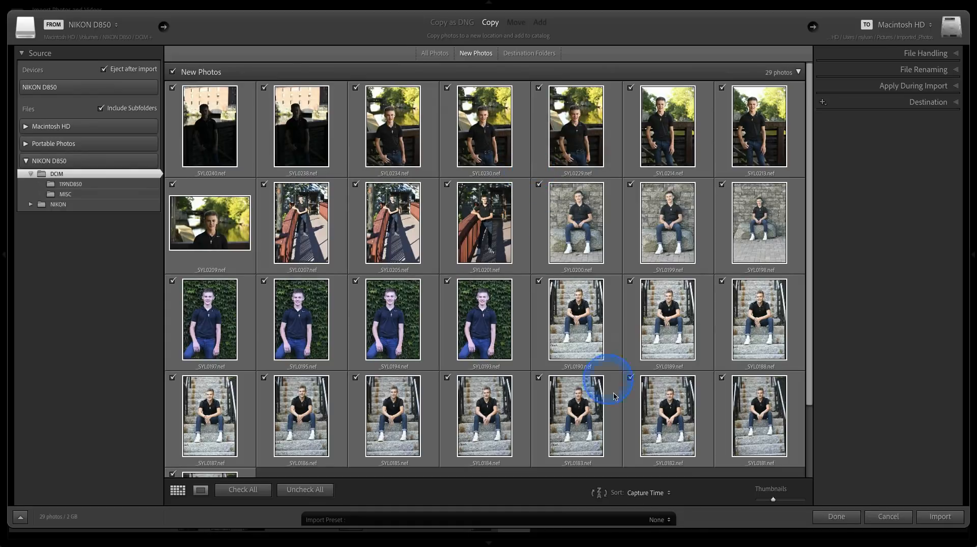
Apply the Speedy import preset and show the Destination settings for the Imported_Photos folder.
{"action": "left_click", "coordinate": [658, 520]}
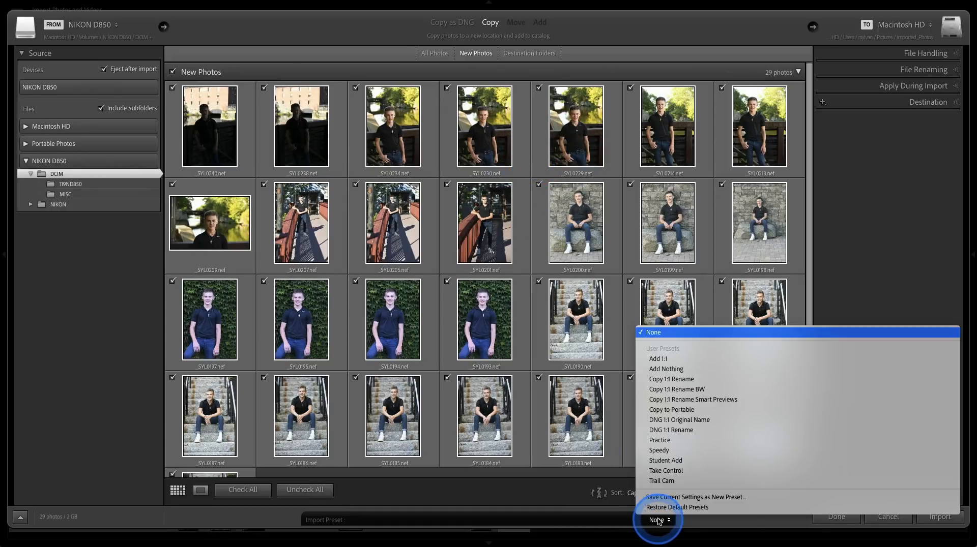
{"action": "left_click", "coordinate": [658, 451]}
{"action": "left_click", "coordinate": [875, 100]}
{"action": "left_click", "coordinate": [848, 213]}
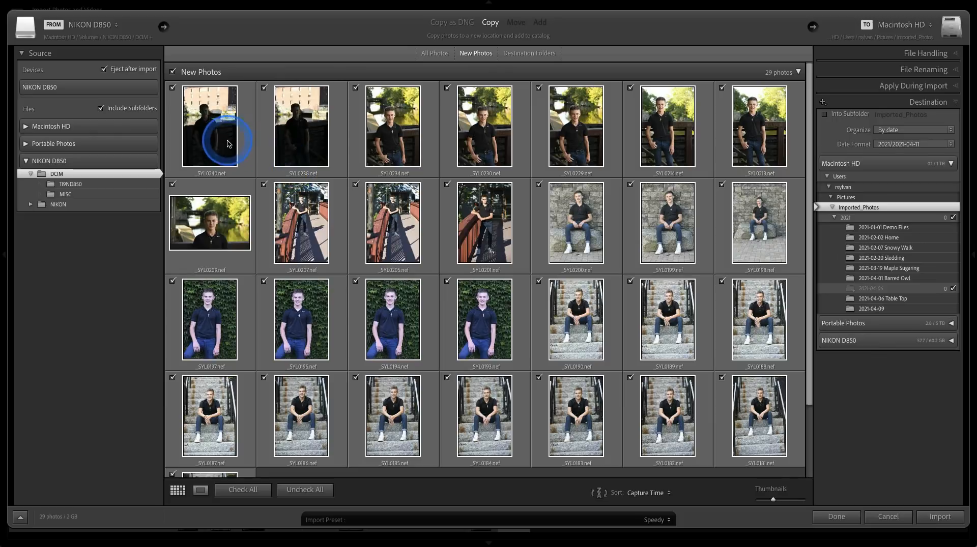
Uncheck all new photos, check only _SYL0240 through _SYL0193, and import them.
{"action": "left_click", "coordinate": [300, 490]}
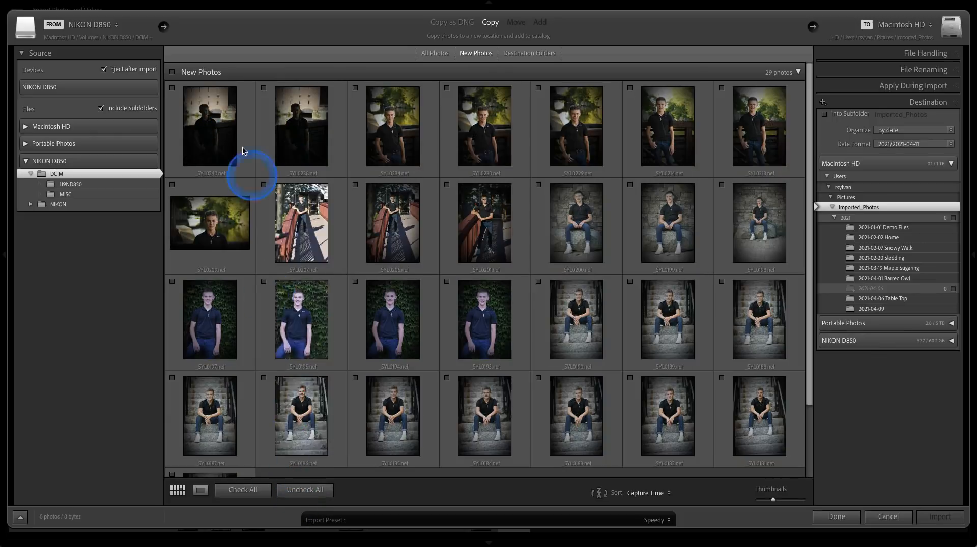
{"action": "left_click", "coordinate": [227, 111]}
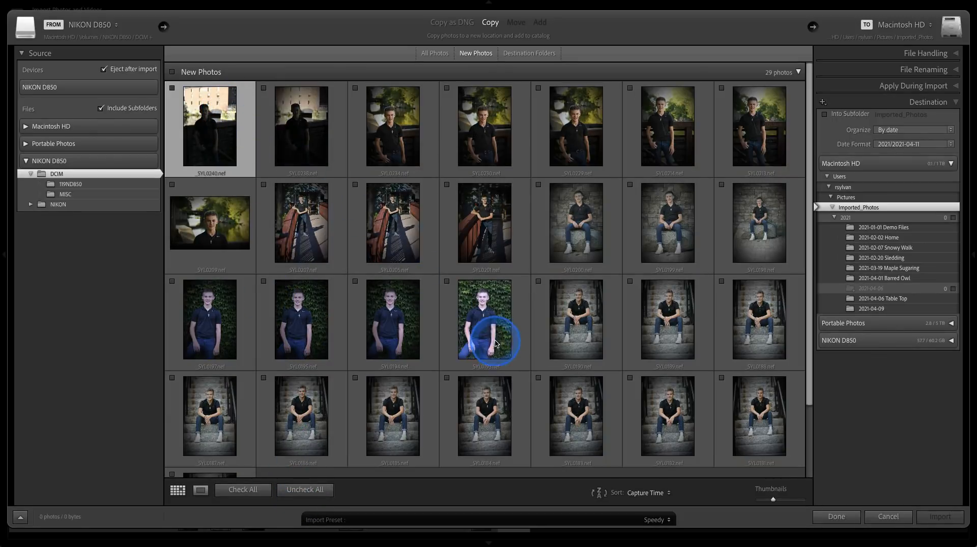
{"action": "left_click", "coordinate": [496, 344], "text": "shift"}
{"action": "left_click", "coordinate": [447, 283]}
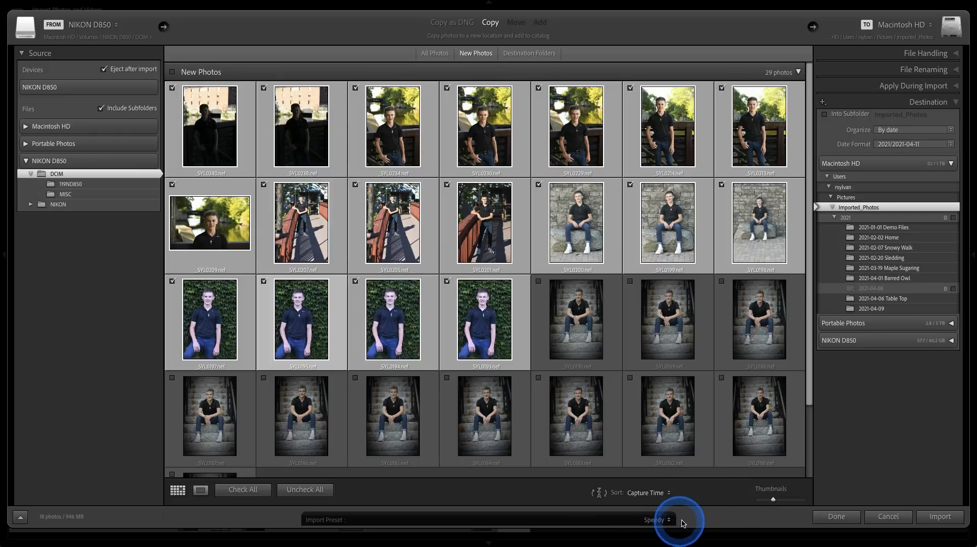
{"action": "left_click", "coordinate": [925, 517]}
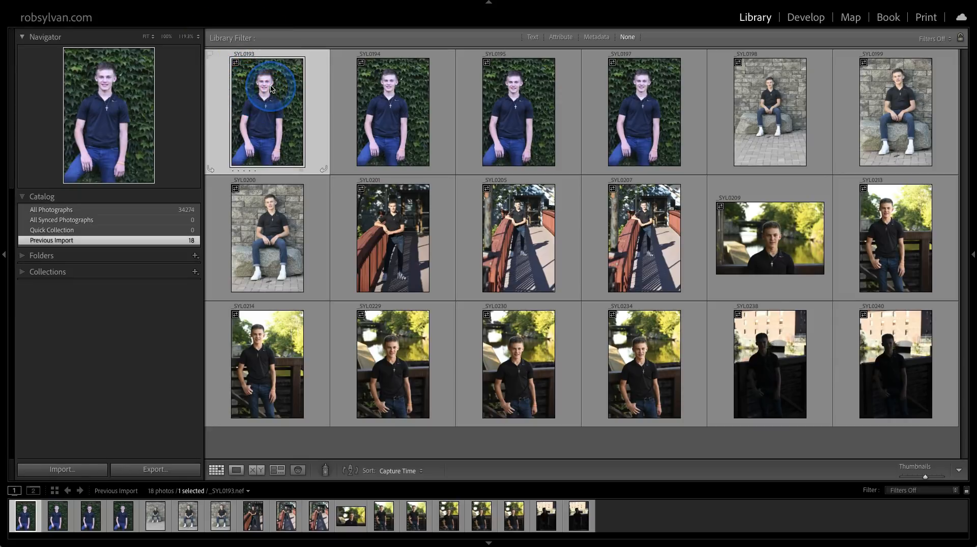
Inspect the embedded preview of photo _SYL0193 at 100% zoom and return to the grid.
{"action": "key", "text": "z"}
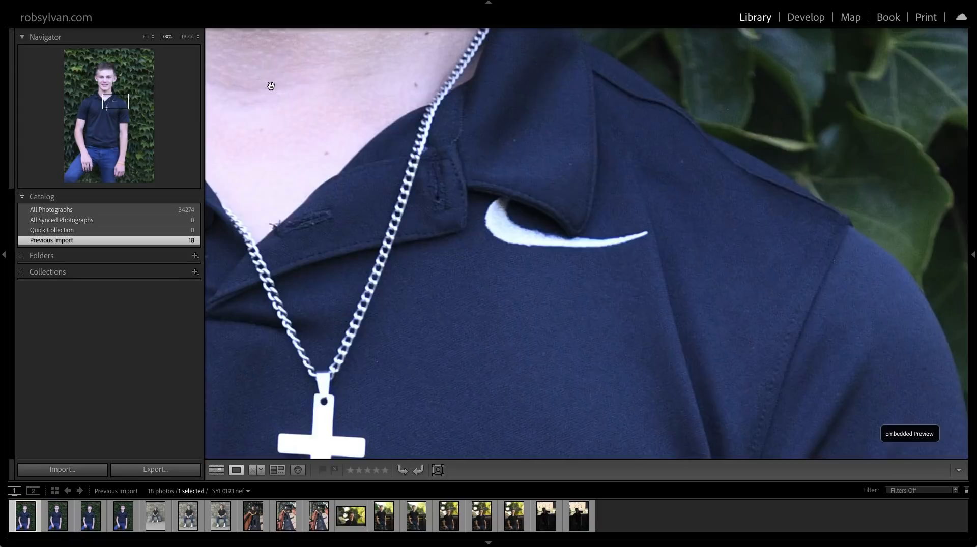
{"action": "left_click_drag", "start_coordinate": [270, 87], "coordinate": [246, 297]}
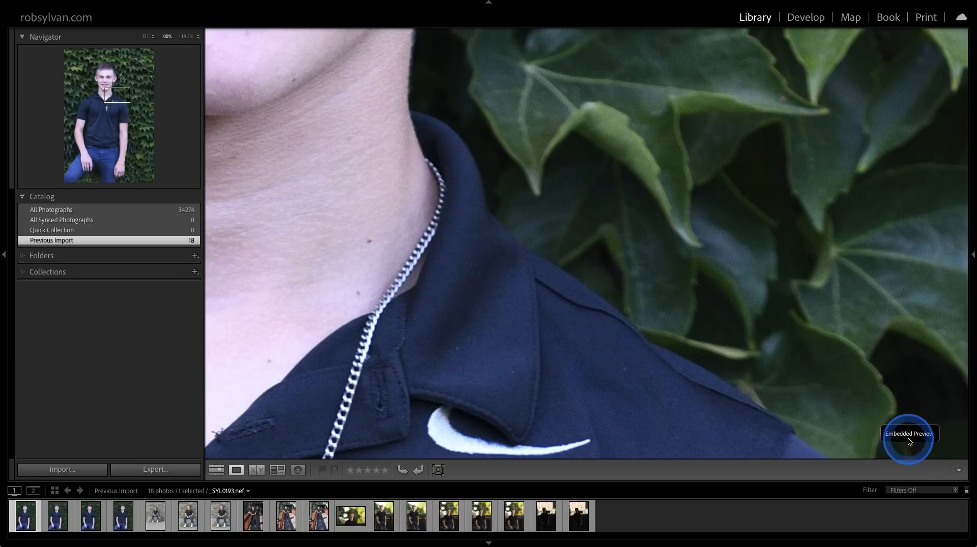
{"action": "key", "text": "g"}
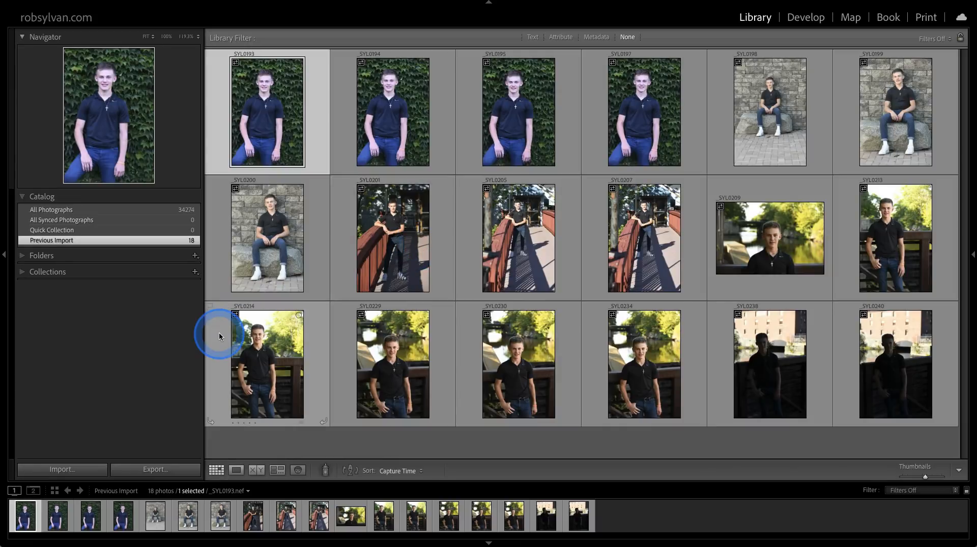
Start another import from the NIKON D850 and import all its remaining new photos.
{"action": "left_click", "coordinate": [90, 474]}
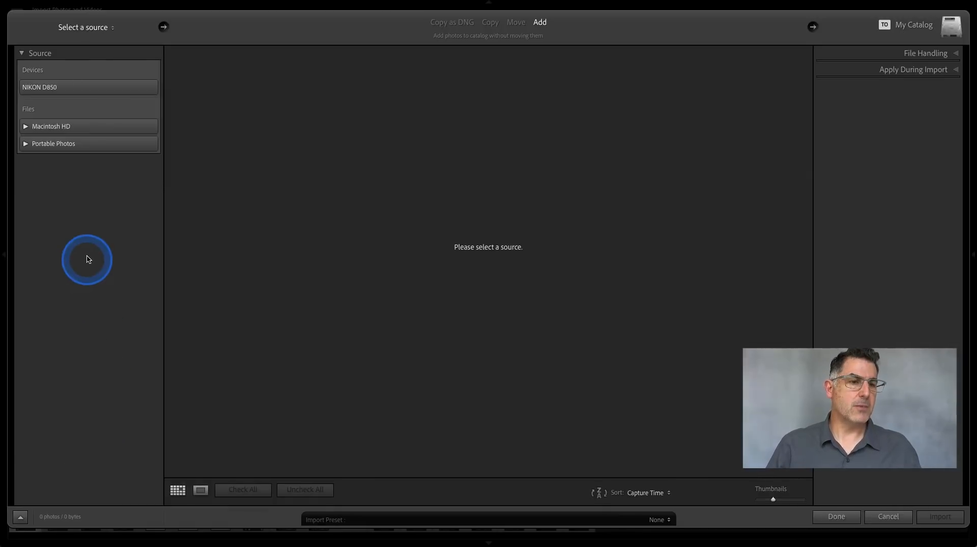
{"action": "left_click", "coordinate": [76, 88]}
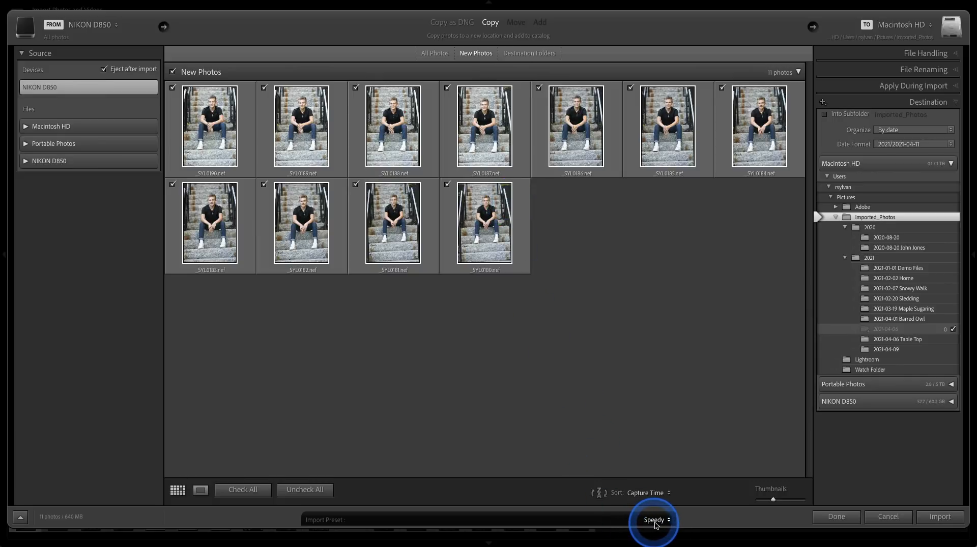
{"action": "left_click", "coordinate": [939, 516]}
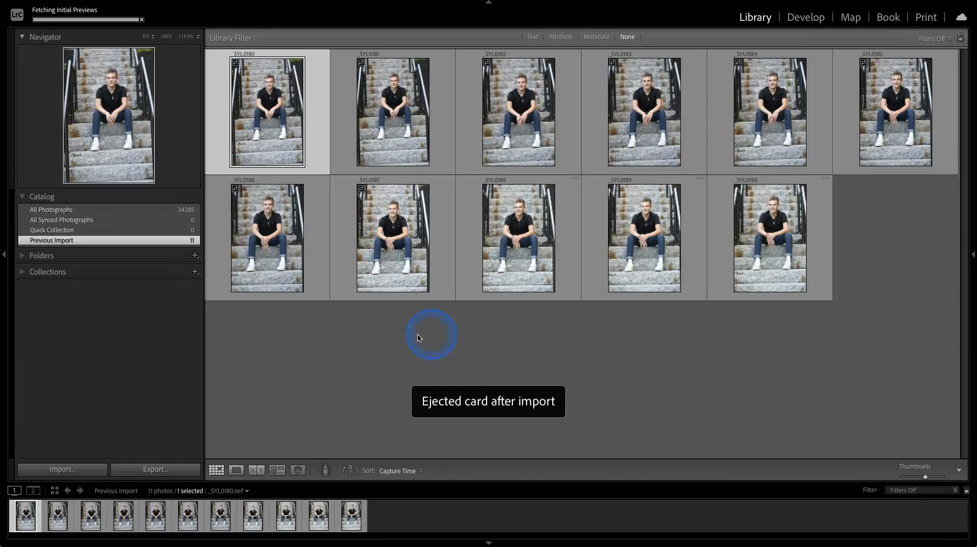
Reopen the import window in its compact view, choose the Speedy import preset, and close it keeping the settings.
{"action": "left_click", "coordinate": [84, 475]}
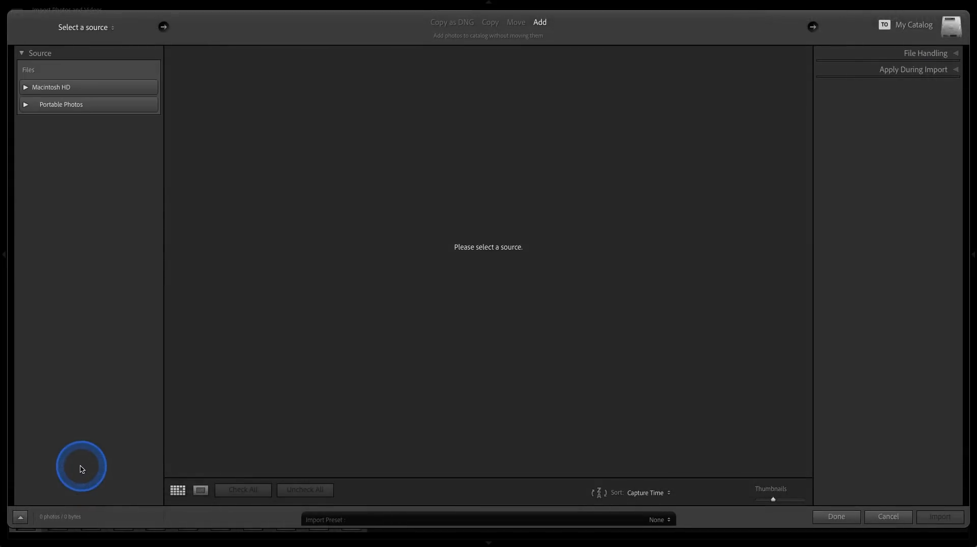
{"action": "left_click", "coordinate": [21, 519]}
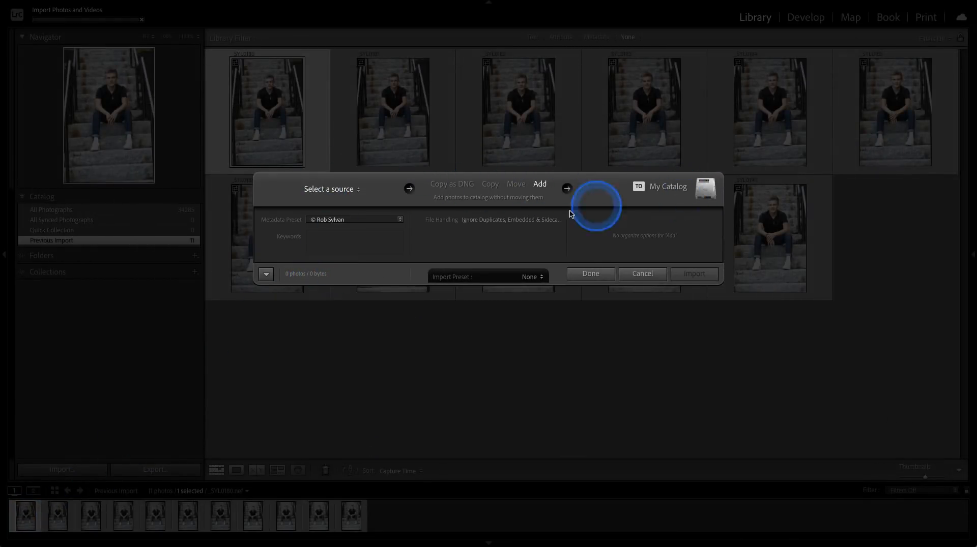
{"action": "left_click", "coordinate": [535, 277]}
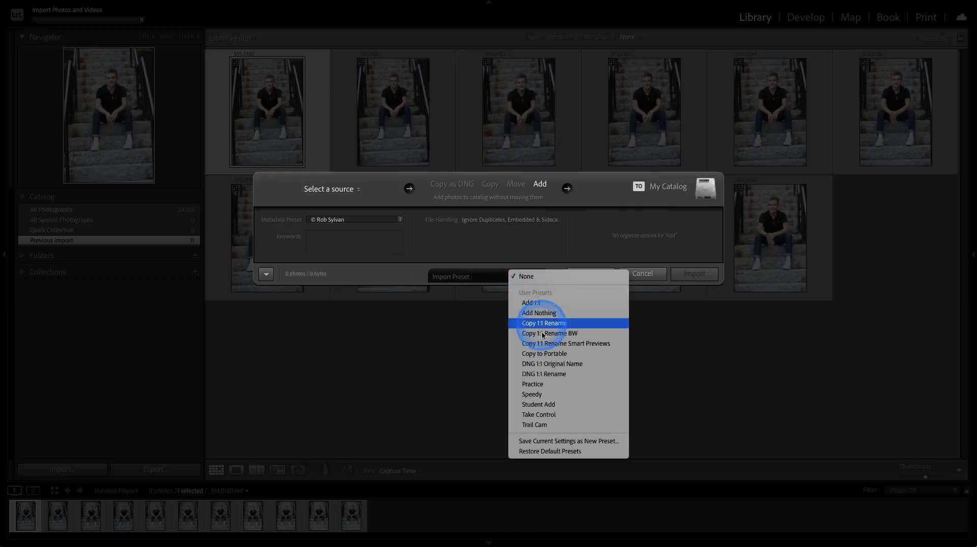
{"action": "left_click", "coordinate": [534, 395]}
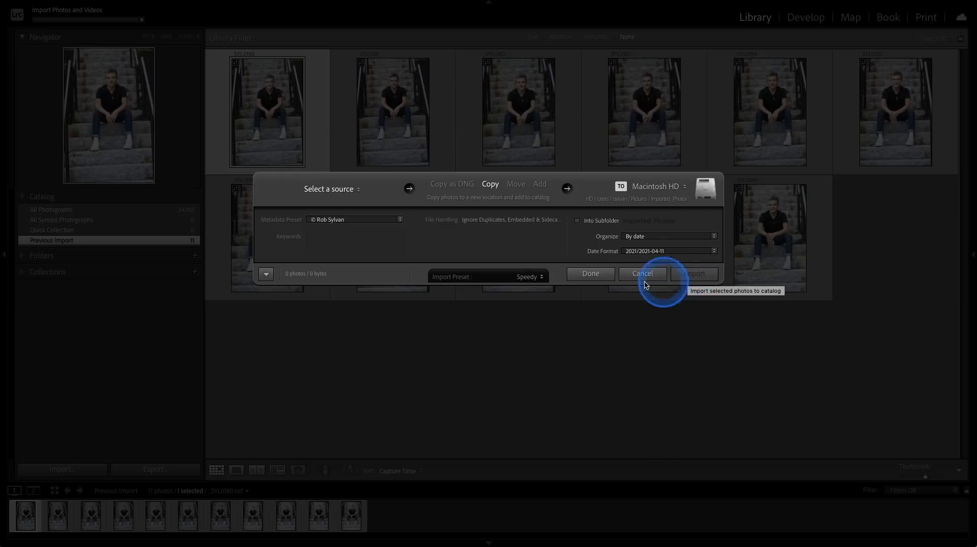
{"action": "left_click", "coordinate": [605, 276]}
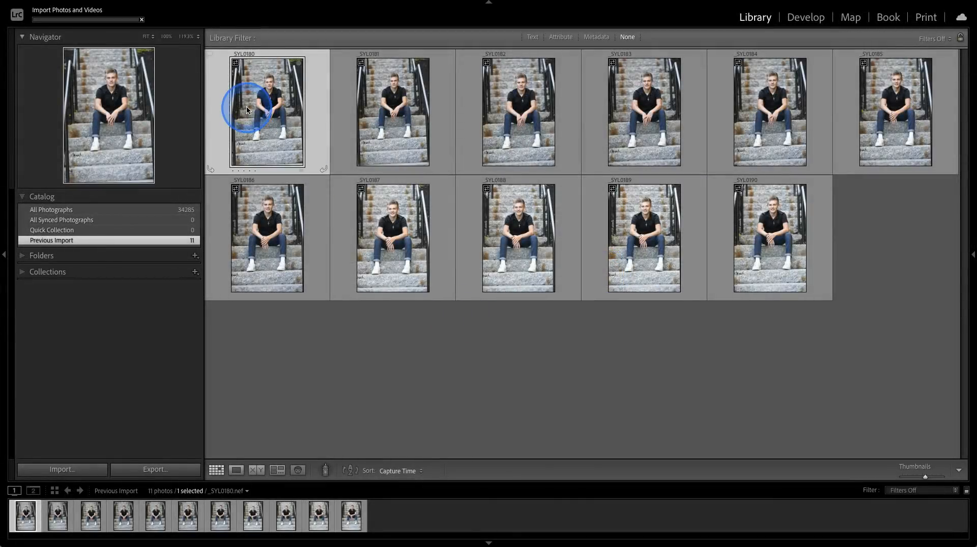
Go to the Library folder that contains the imported photo _SYL0180.
{"action": "right_click", "coordinate": [249, 110]}
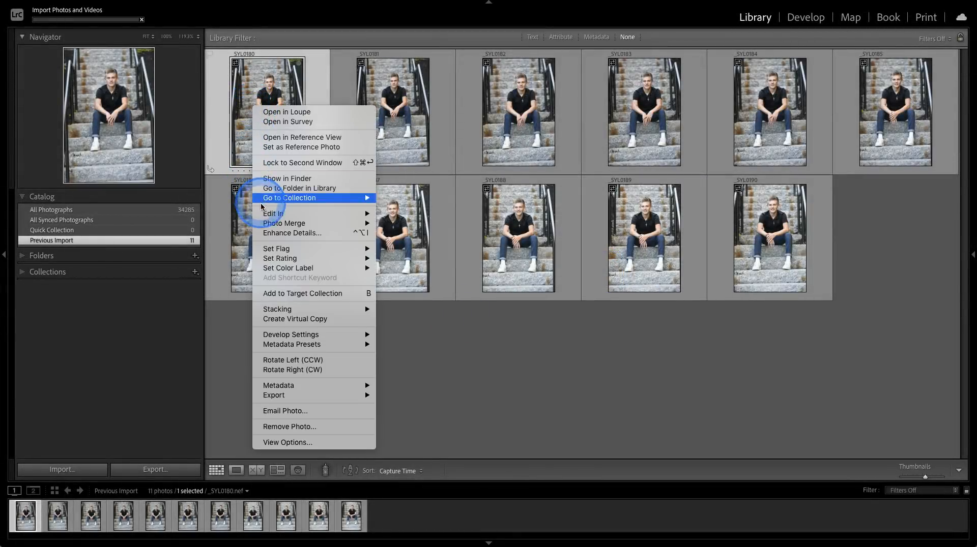
{"action": "left_click", "coordinate": [271, 188]}
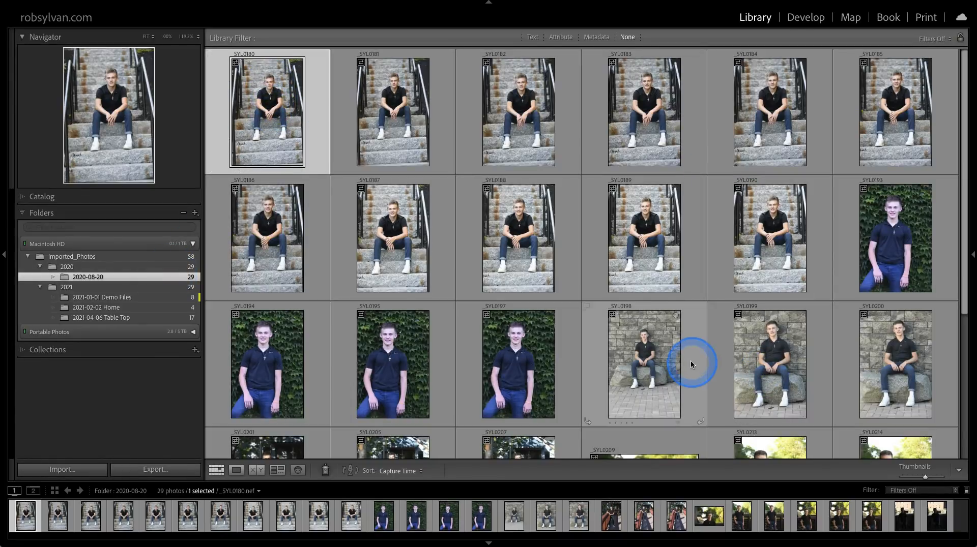
{"action": "mouse_move", "coordinate": [648, 357]}
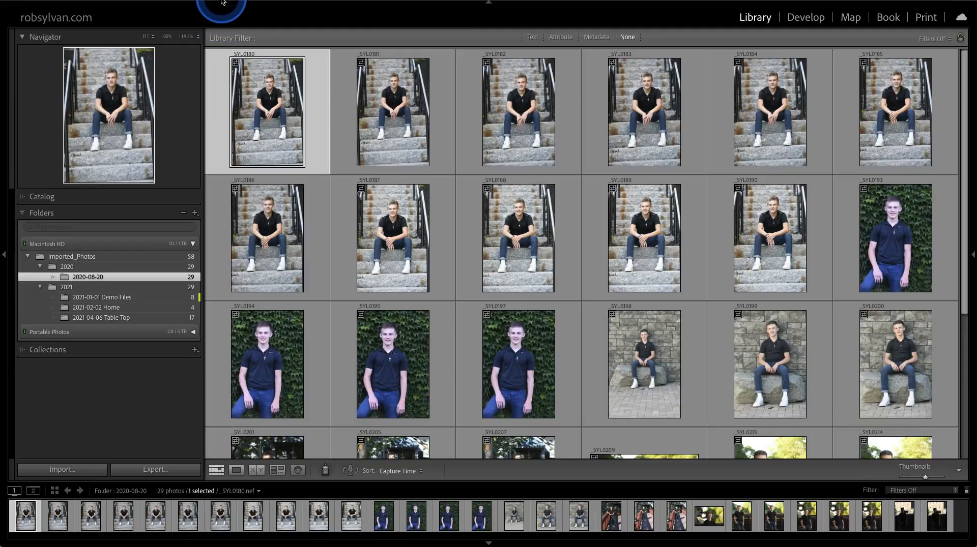
Check whether Auto Advance is enabled for photos.
{"action": "mouse_move", "coordinate": [219, 2]}
{"action": "left_click", "coordinate": [185, 4]}
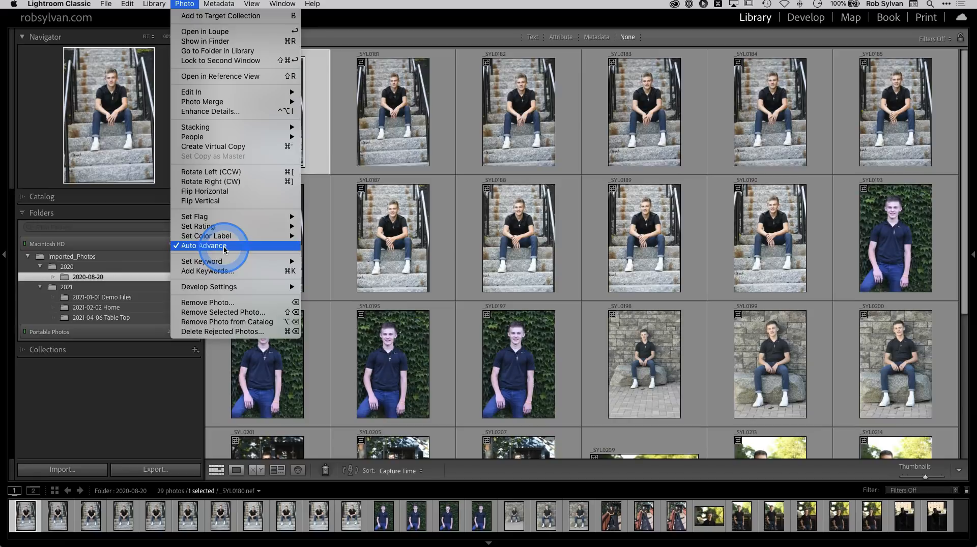
{"action": "left_click", "coordinate": [317, 135]}
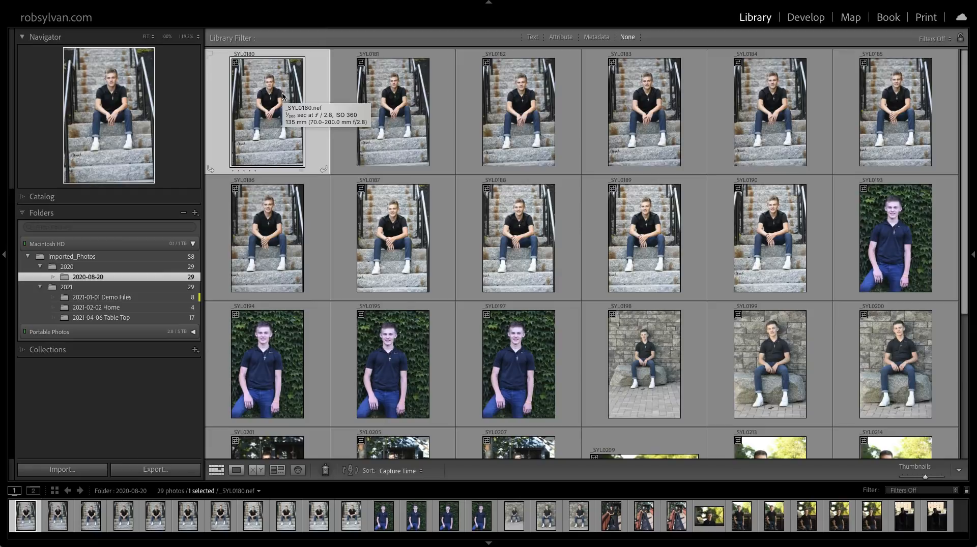
Inspect photo _SYL0180 at 100% zoom and flag it as a pick.
{"action": "key", "text": "z"}
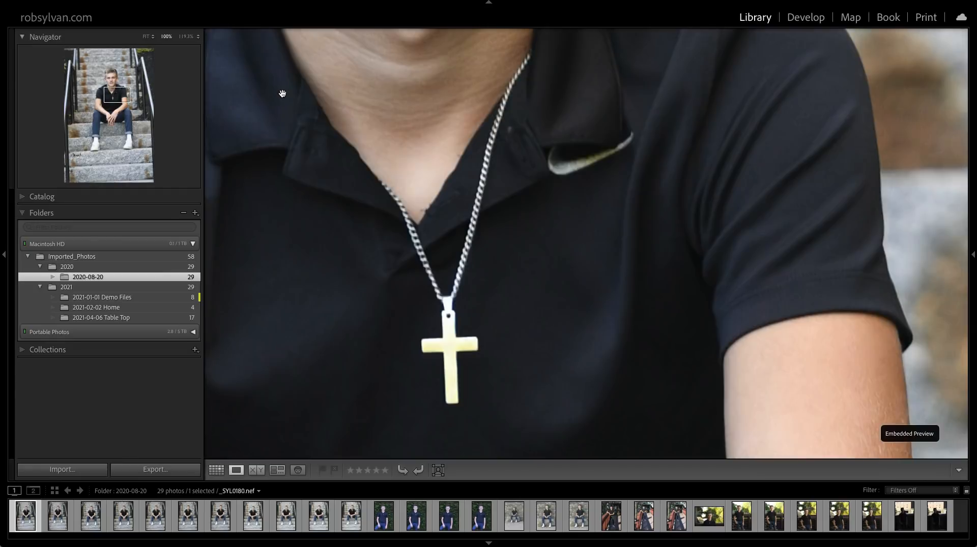
{"action": "key", "text": "g"}
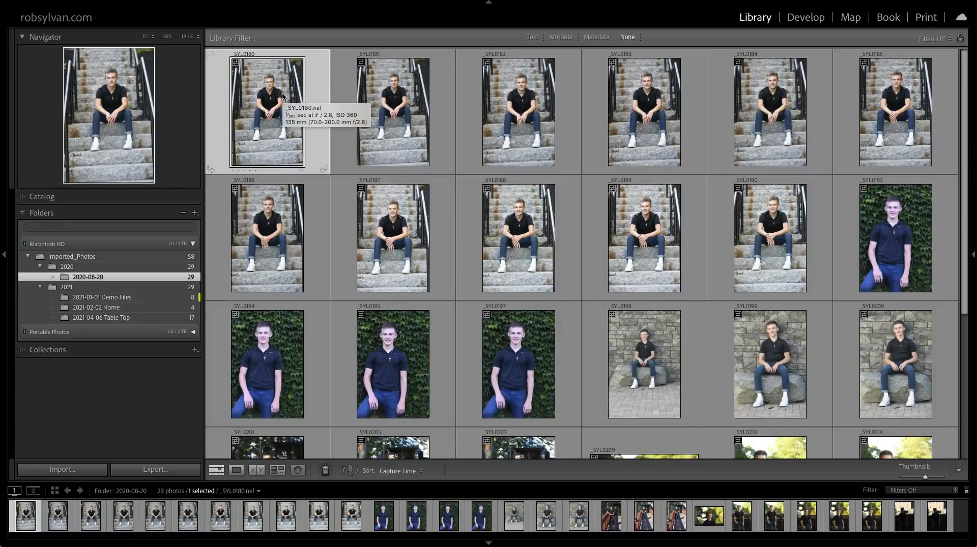
{"action": "key", "text": "Right"}
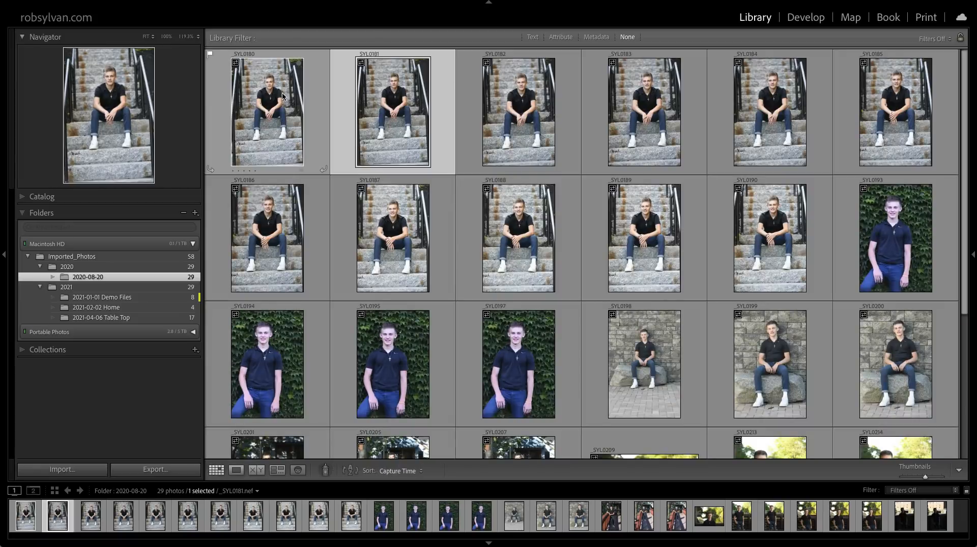
Inspect photo _SYL0181 at 100% zoom, then move the grid selection on to _SYL0184.
{"action": "key", "text": "z"}
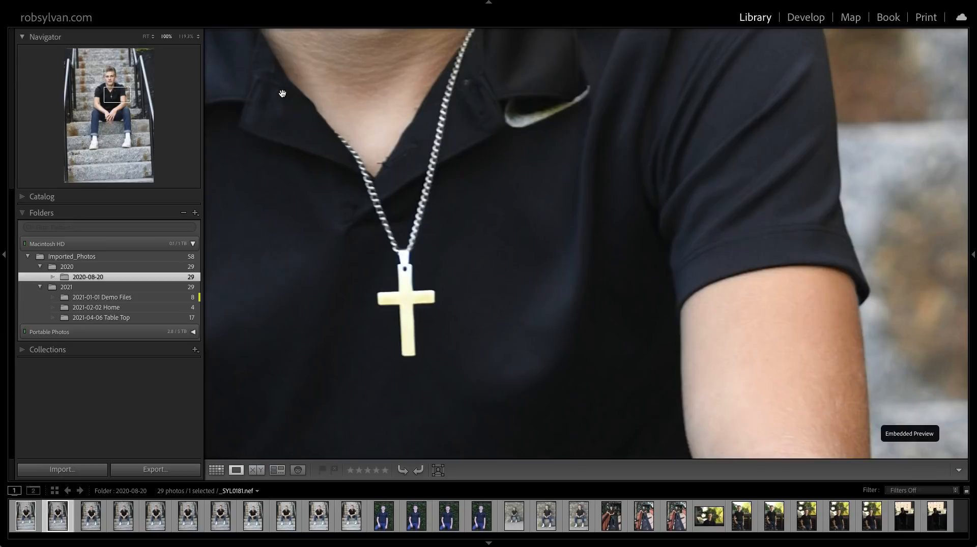
{"action": "key", "text": "g"}
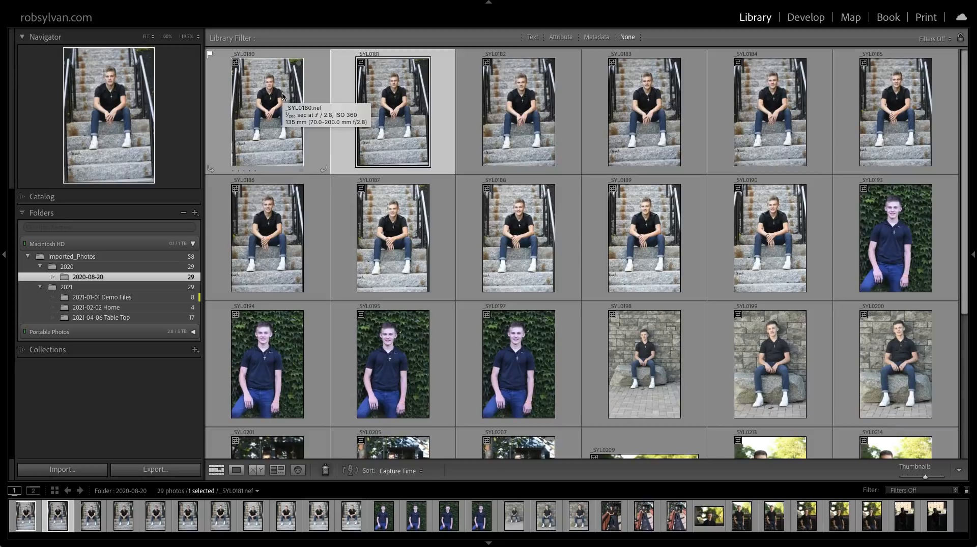
{"action": "key", "text": "Right"}
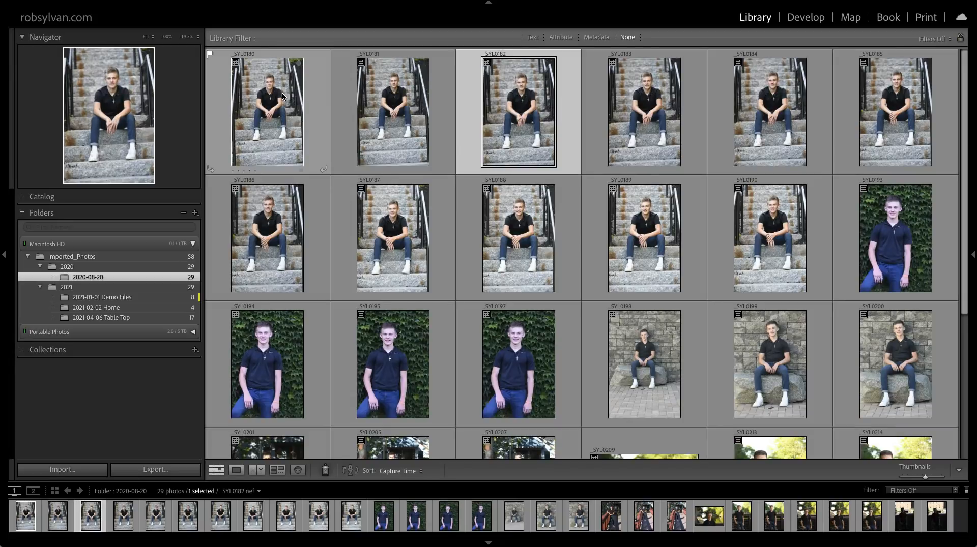
{"action": "key", "text": "Right"}
{"action": "key", "text": "Right"}
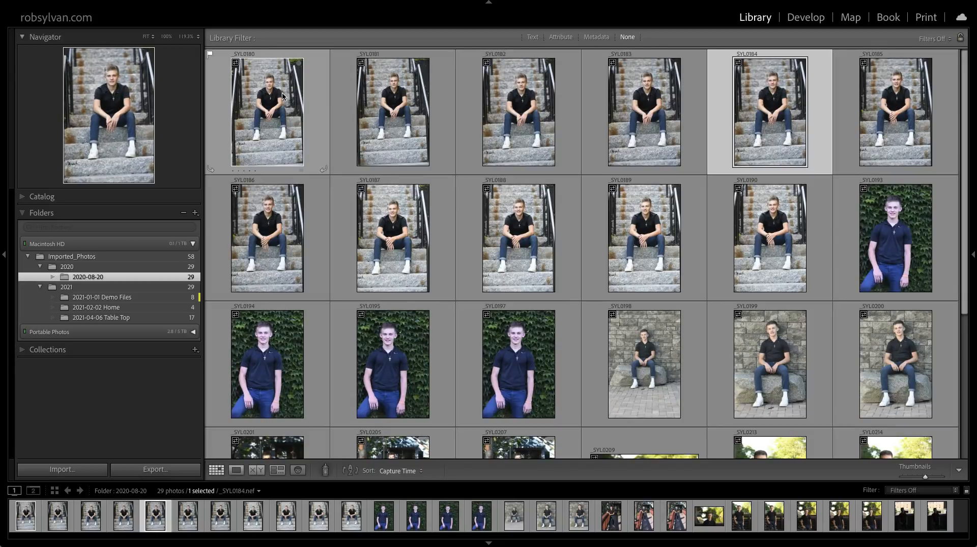
Advance the selection past the remaining stairs photos to _SYL0193 and view it at 100% zoom.
{"action": "left_click", "coordinate": [208, 57]}
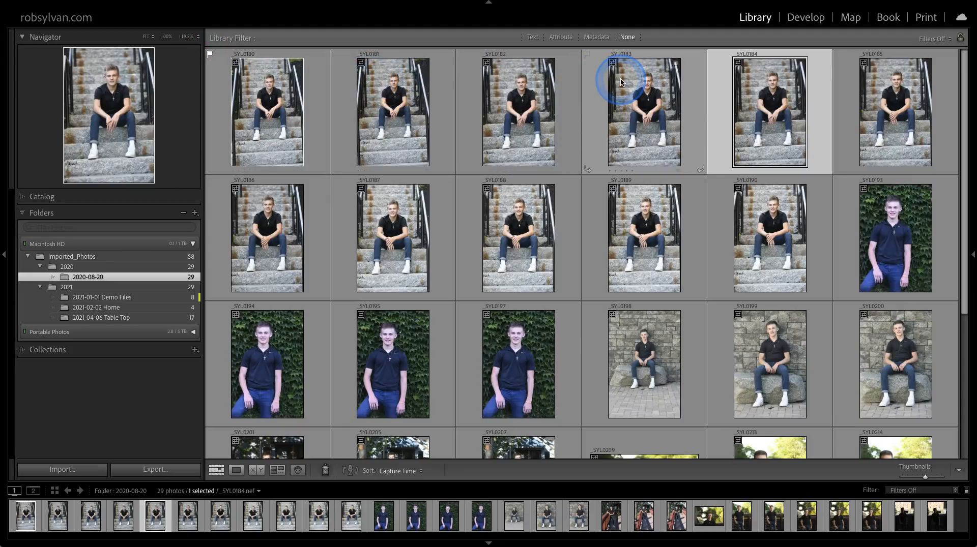
{"action": "key", "text": "Right"}
{"action": "key", "text": "Right"}
{"action": "key", "text": "Right"}
{"action": "key", "text": "Right"}
{"action": "key", "text": "Right"}
{"action": "key", "text": "Right"}
{"action": "key", "text": "Right"}
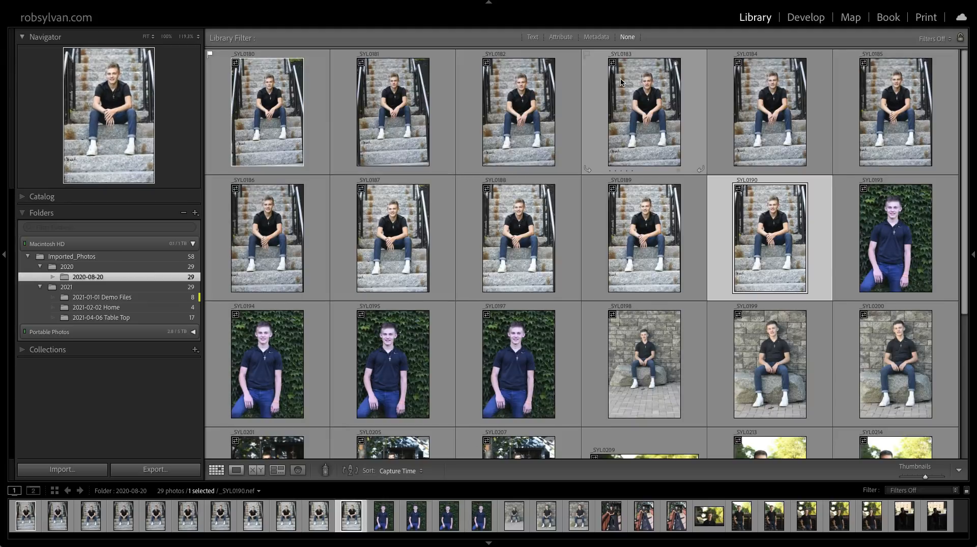
{"action": "key", "text": "z"}
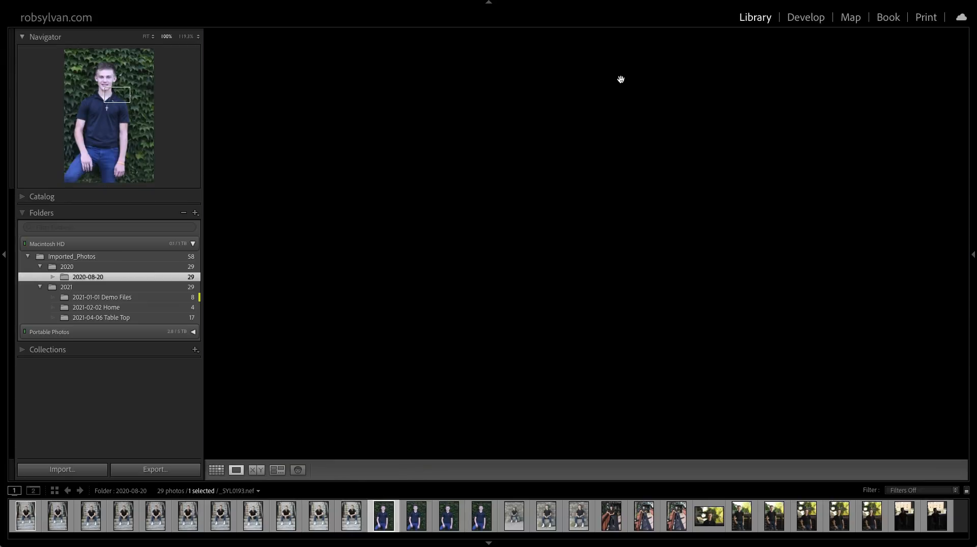
Flag _SYL0193 as a pick and reject _SYL0194, checking _SYL0194 and _SYL0195 at 100% zoom.
{"action": "key", "text": "g"}
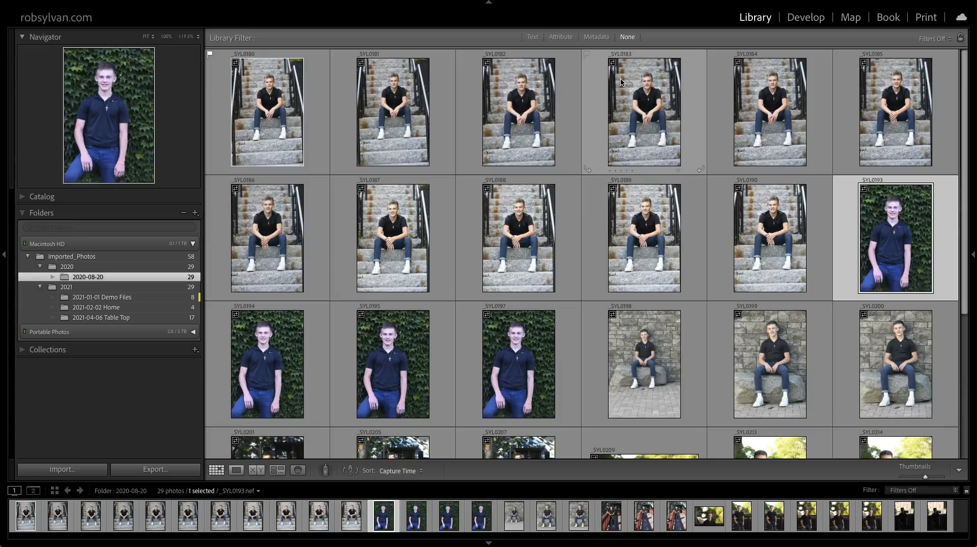
{"action": "key", "text": "Right"}
{"action": "key", "text": "z"}
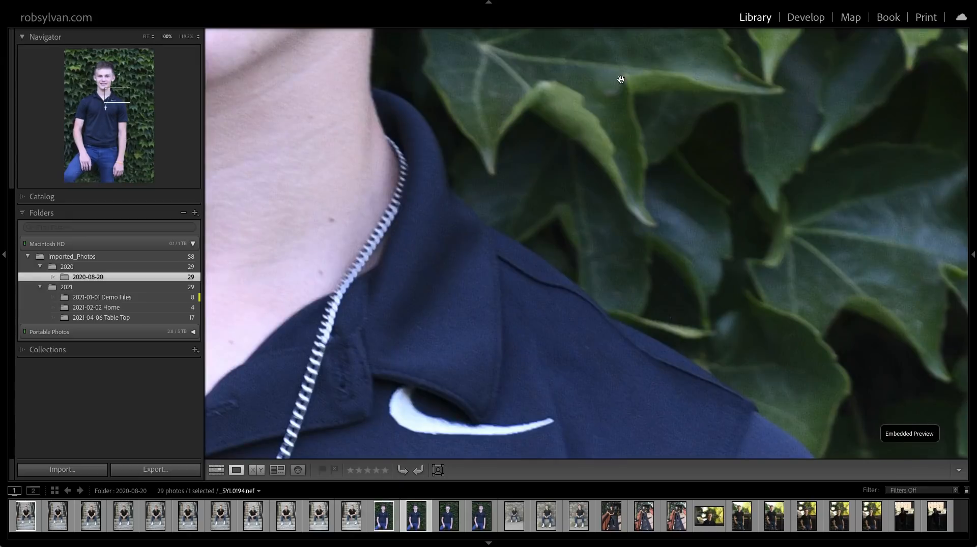
{"action": "key", "text": "g"}
{"action": "key", "text": "Right"}
{"action": "key", "text": "z"}
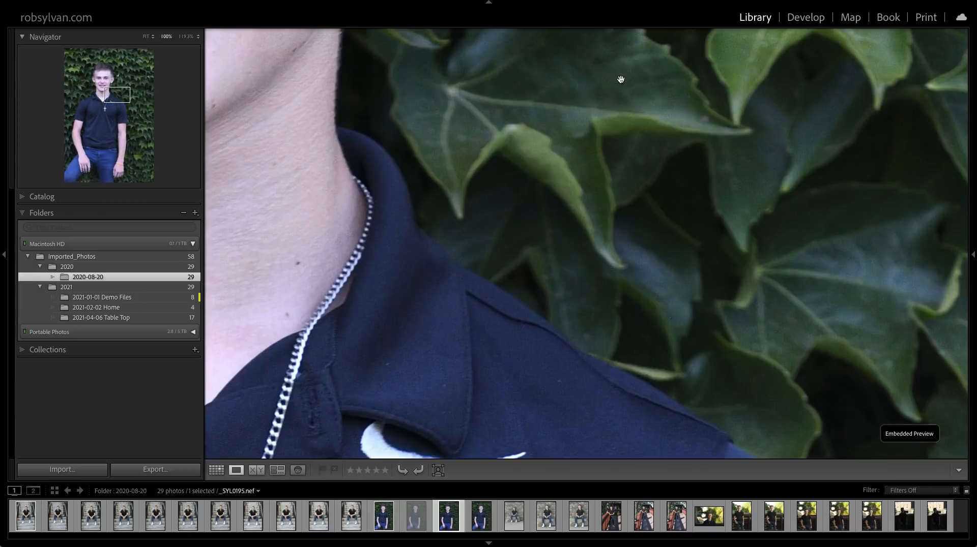
Return to the grid and flag _SYL0195, _SYL0197, _SYL0198, _SYL0199 and _SYL0200 as picks.
{"action": "key", "text": "g"}
{"action": "key", "text": "Right"}
{"action": "key", "text": "Right"}
{"action": "key", "text": "p"}
{"action": "key", "text": "p"}
{"action": "key", "text": "p"}
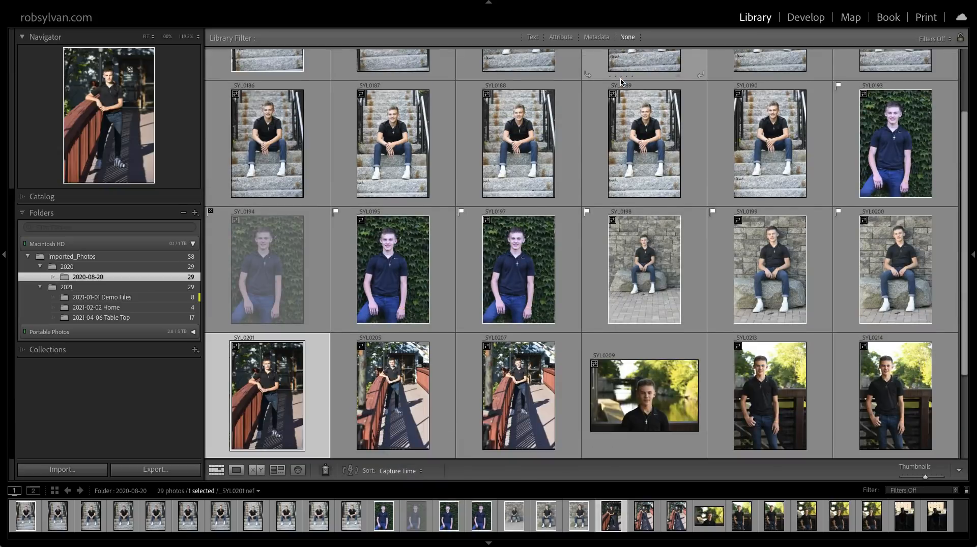
Reject the bridge and riverside photos from _SYL0201 through _SYL0214.
{"action": "key", "text": "x"}
{"action": "key", "text": "x"}
{"action": "key", "text": "x"}
{"action": "key", "text": "x"}
{"action": "key", "text": "x"}
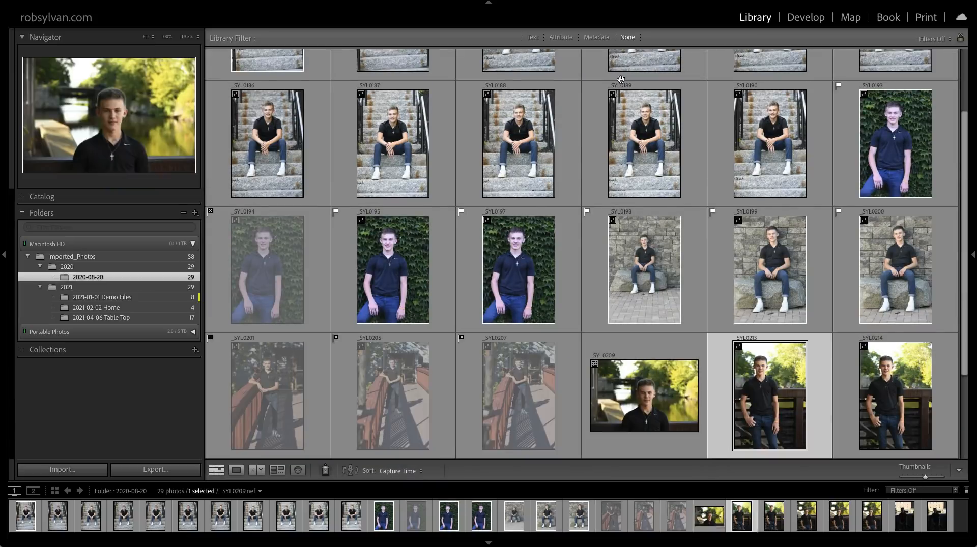
{"action": "key", "text": "x"}
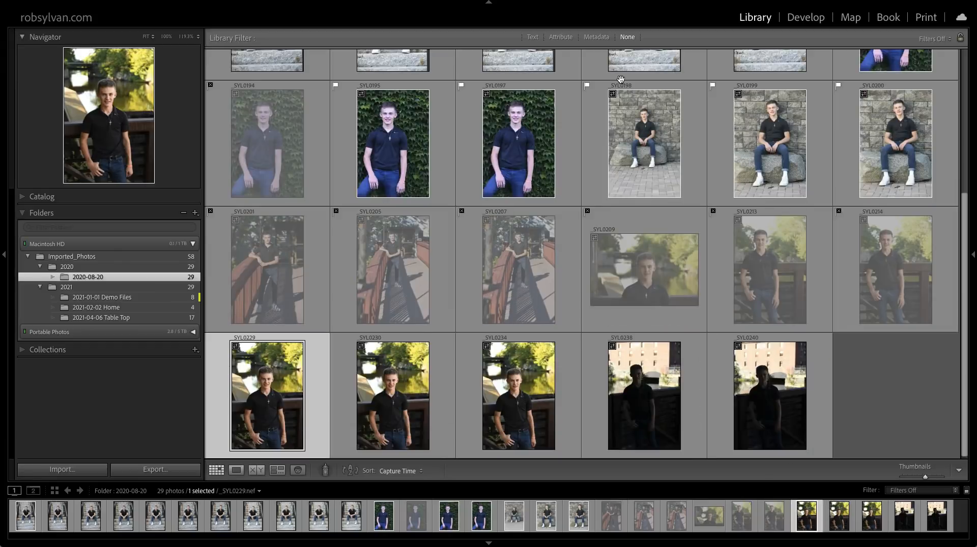
Flag _SYL0229, _SYL0230 and _SYL0234 as picks and reject the dark shots _SYL0238 and _SYL0240.
{"action": "key", "text": "p"}
{"action": "key", "text": "p"}
{"action": "key", "text": "p"}
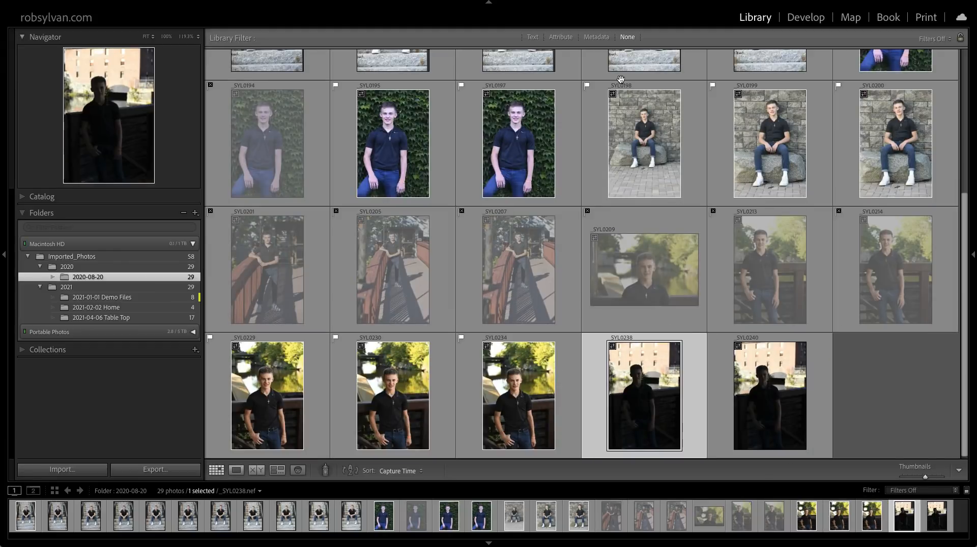
{"action": "key", "text": "x"}
{"action": "key", "text": "x"}
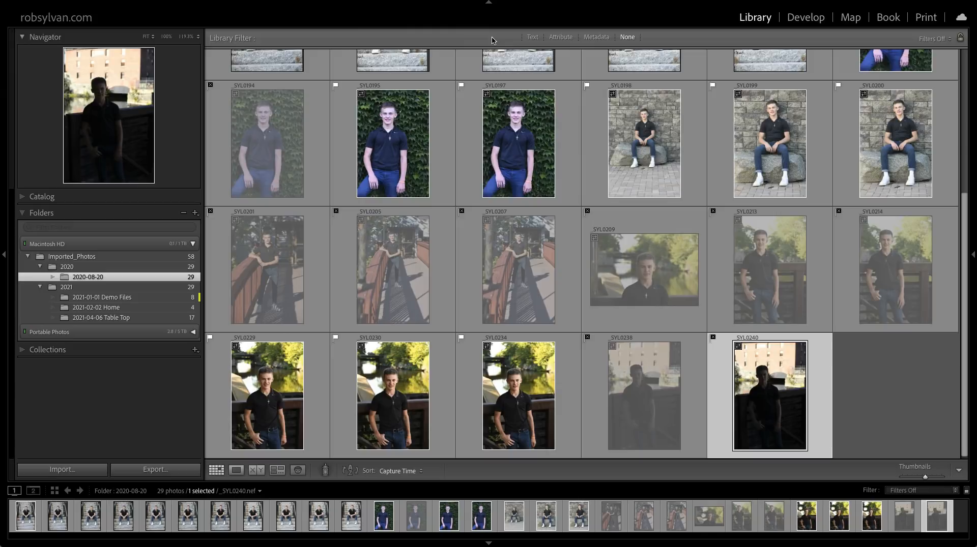
Filter the folder by flag attribute to show Unflagged Photos Only.
{"action": "key", "text": "backslash"}
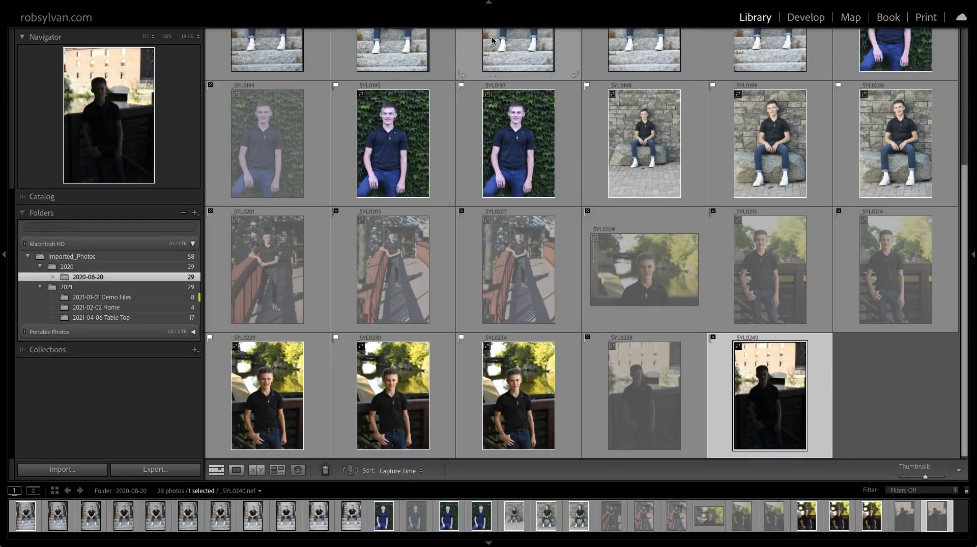
{"action": "key", "text": "backslash"}
{"action": "left_click", "coordinate": [558, 38]}
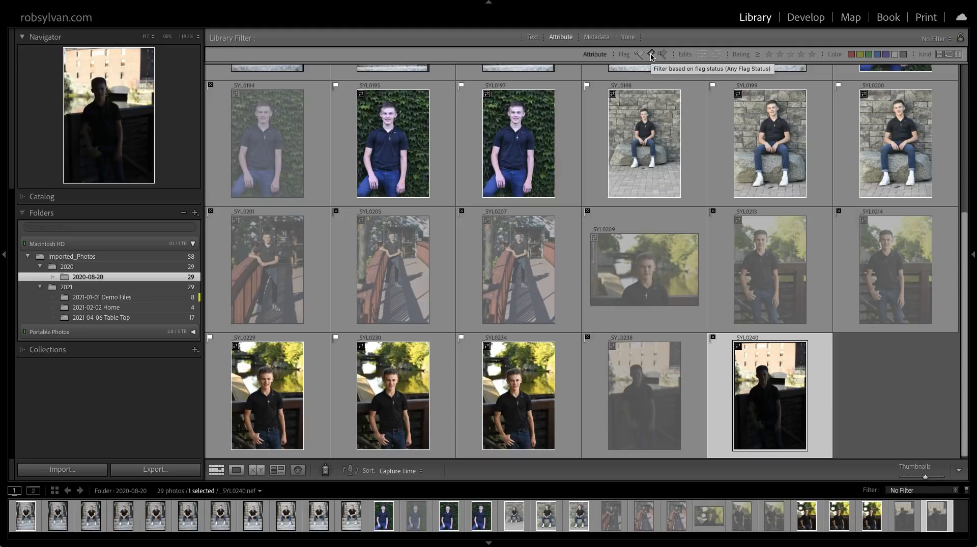
{"action": "left_click_drag", "start_coordinate": [652, 58], "coordinate": [667, 111]}
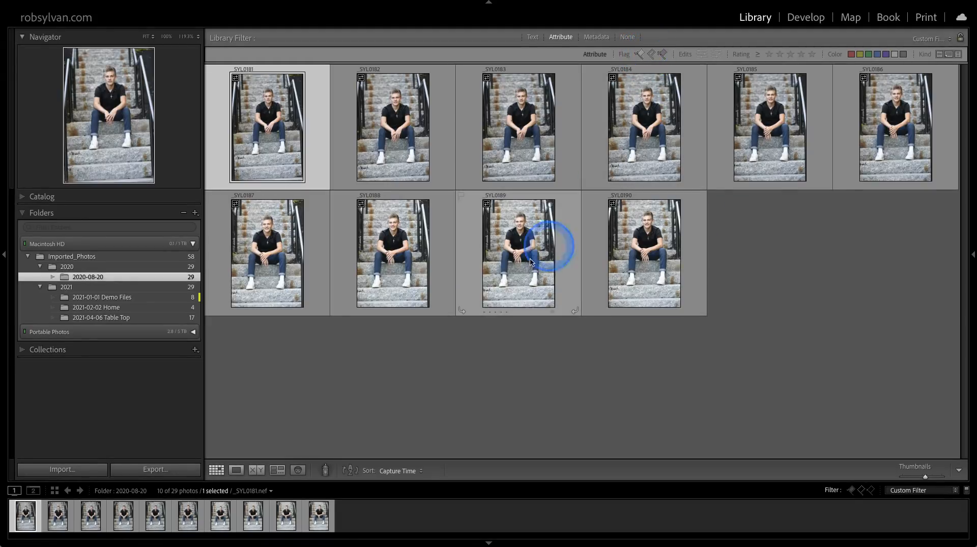
Inspect _SYL0181 at 100% zoom and flag it as a pick.
{"action": "key", "text": "z"}
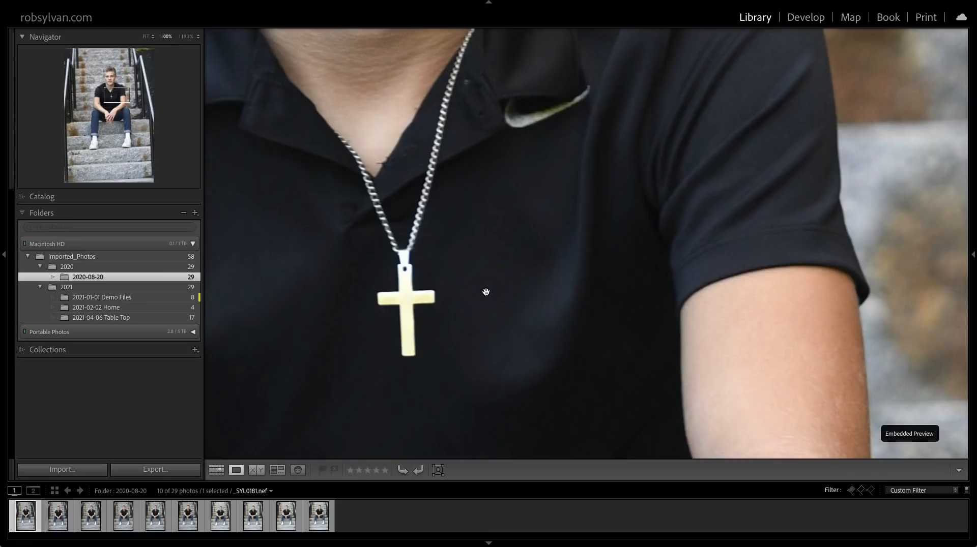
{"action": "key", "text": "z"}
{"action": "key", "text": "x"}
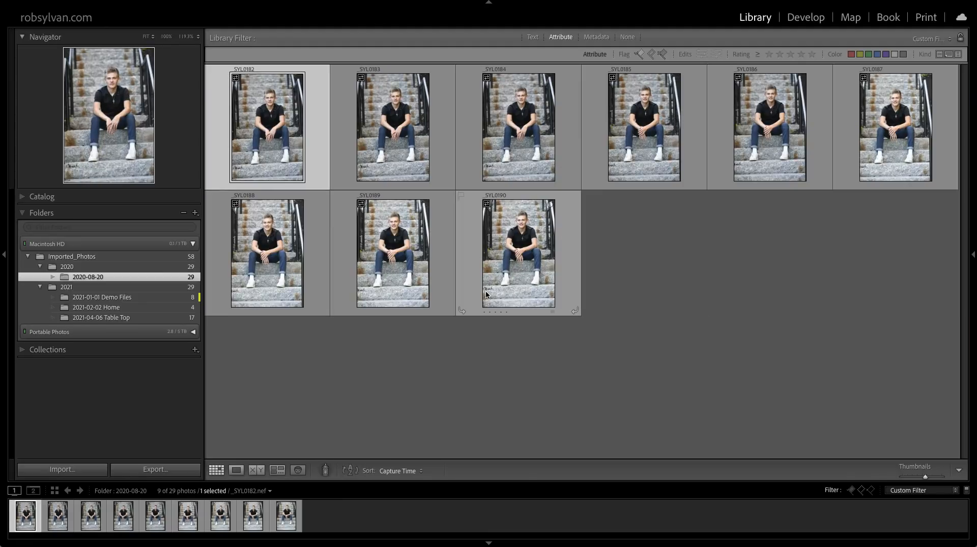
Inspect _SYL0182 at 100% zoom, then reject _SYL0182, _SYL0183 and _SYL0184.
{"action": "key", "text": "z"}
{"action": "key", "text": "g"}
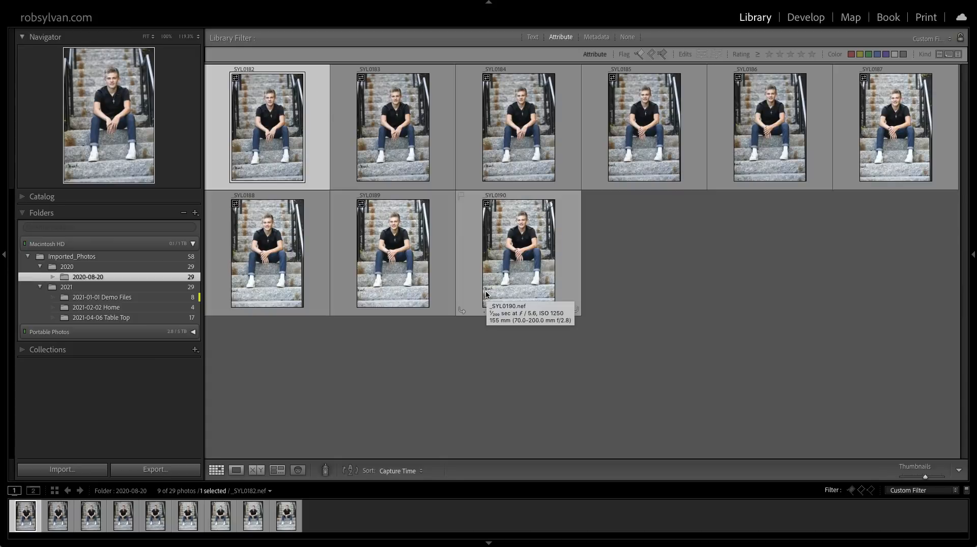
{"action": "key", "text": "x"}
{"action": "key", "text": "x"}
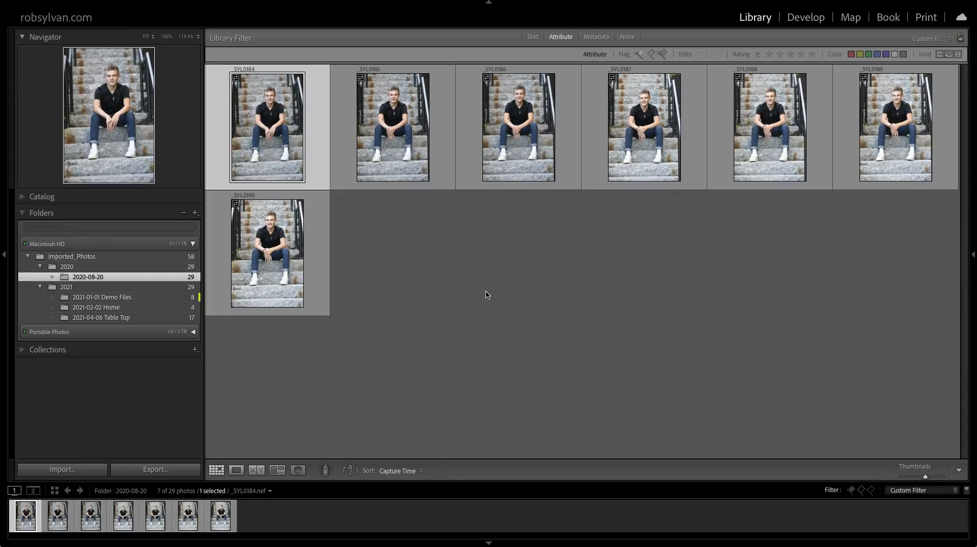
{"action": "key", "text": "x"}
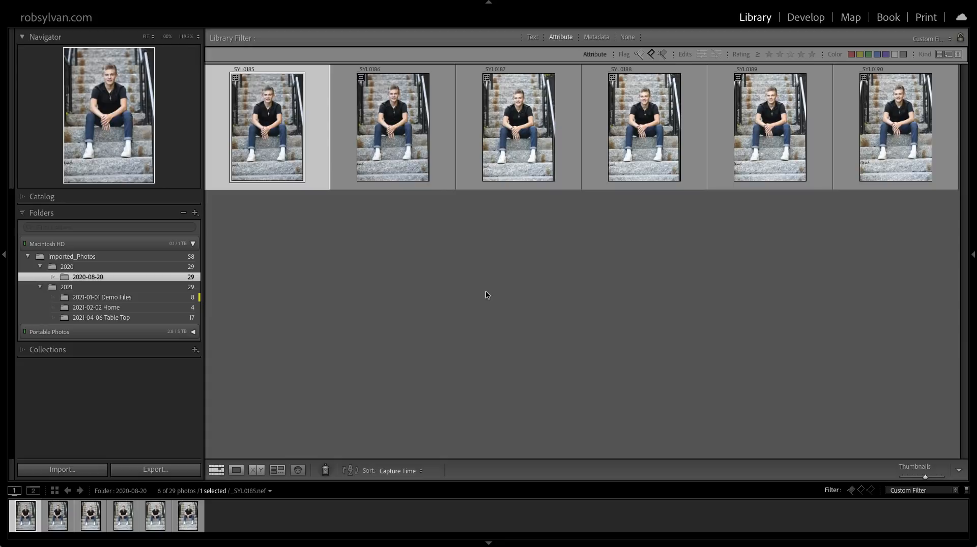
Flag the remaining stairs photos _SYL0185 through _SYL0190 as picks, checking _SYL0189 at 100% zoom.
{"action": "key", "text": "p"}
{"action": "key", "text": "p"}
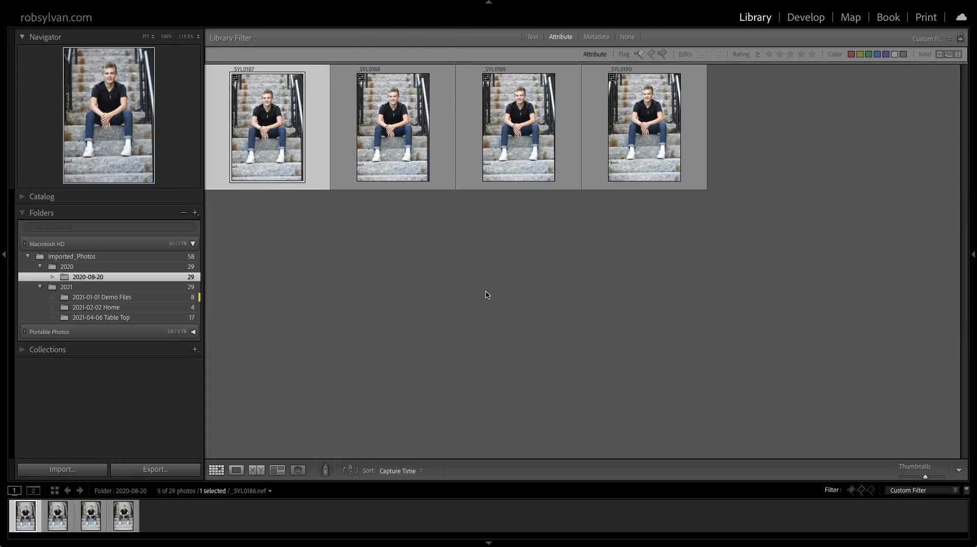
{"action": "key", "text": "p"}
{"action": "key", "text": "p"}
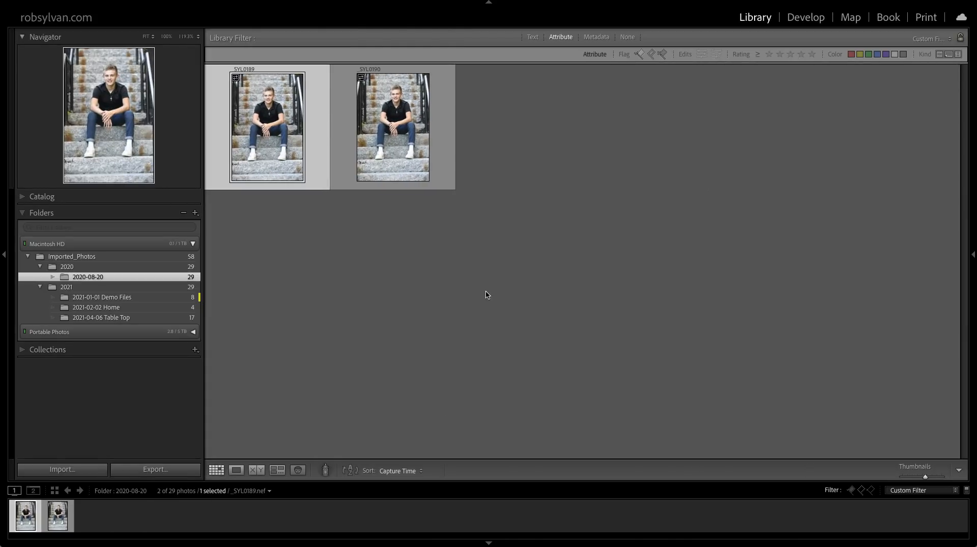
{"action": "key", "text": "z"}
{"action": "key", "text": "g"}
{"action": "key", "text": "p"}
{"action": "key", "text": "p"}
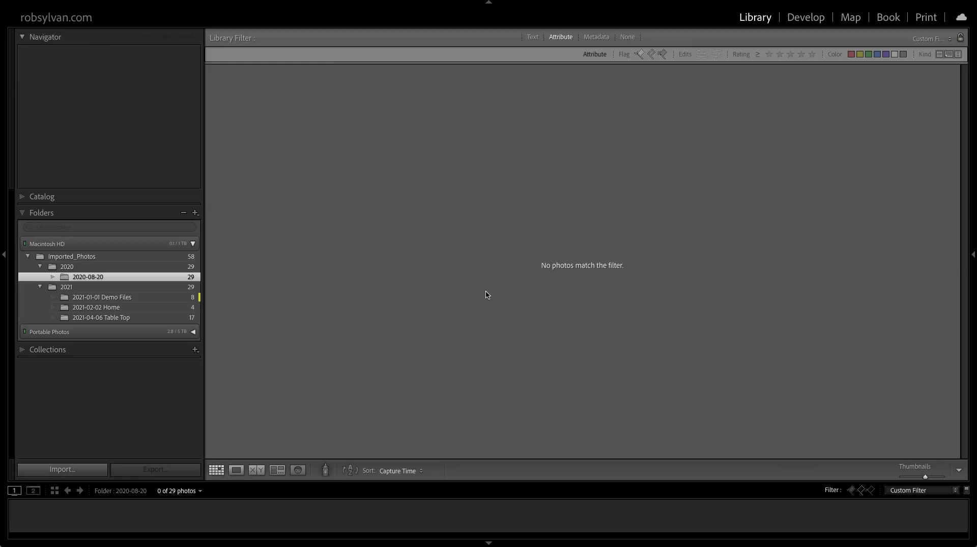
Turn the library filter off to view the whole folder, then filter it to Rejected Photos Only.
{"action": "left_click", "coordinate": [649, 55]}
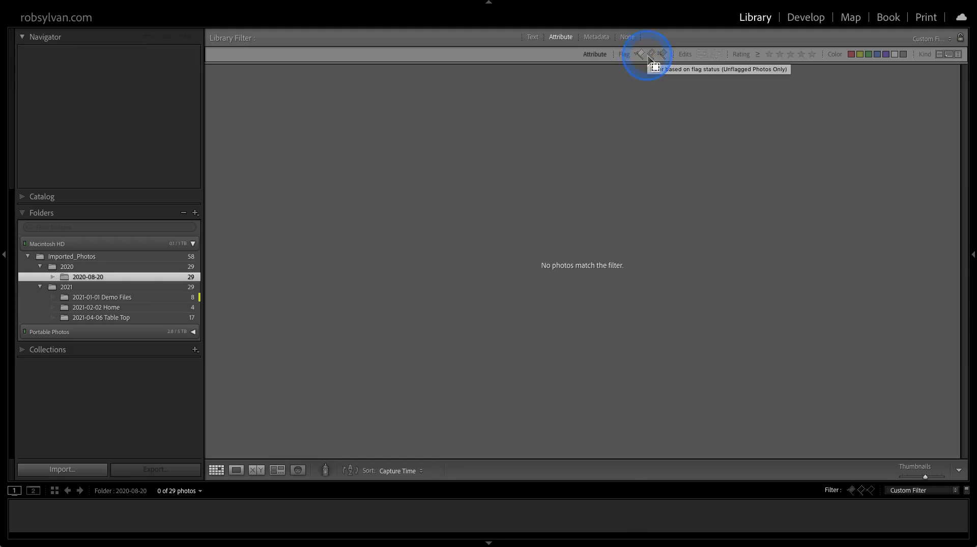
{"action": "key", "text": "super+l"}
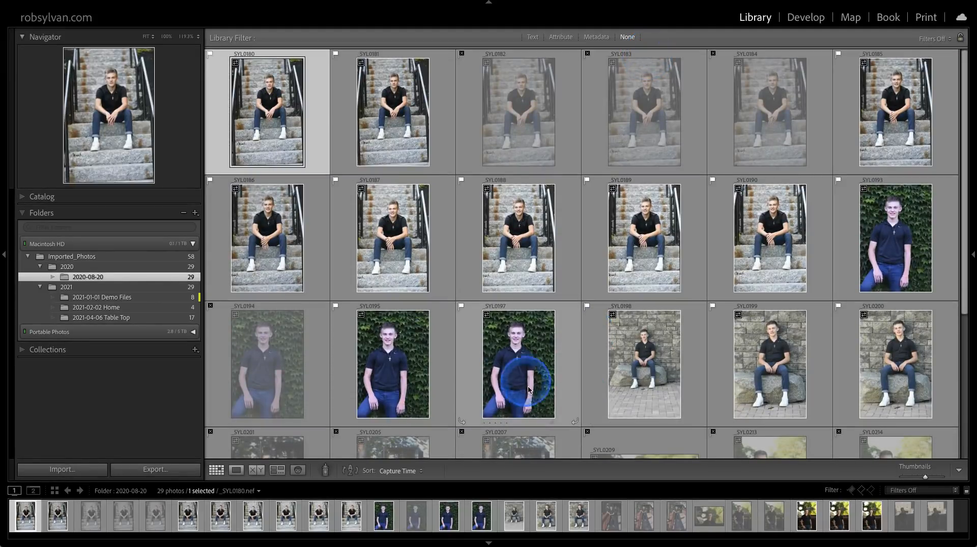
{"action": "left_click", "coordinate": [562, 38]}
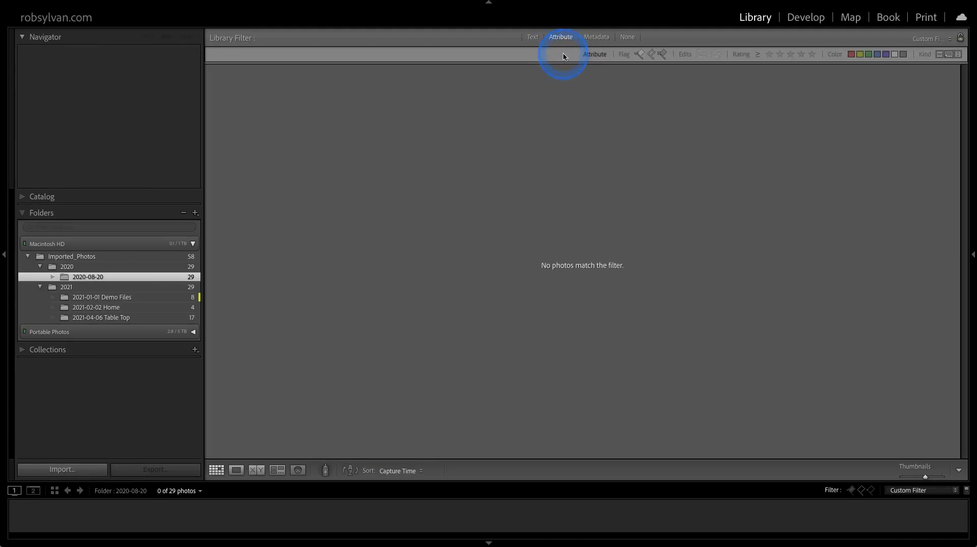
{"action": "right_click", "coordinate": [649, 57]}
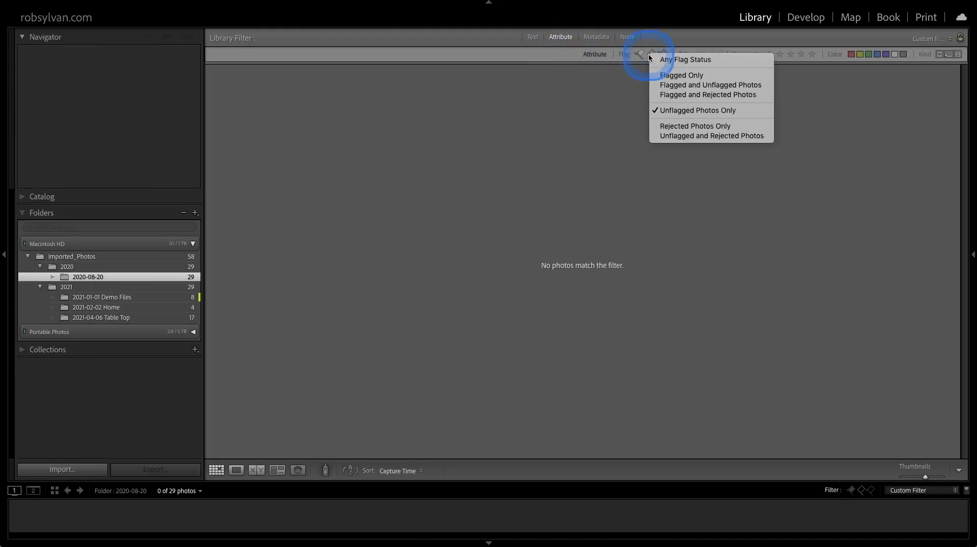
{"action": "left_click", "coordinate": [668, 128]}
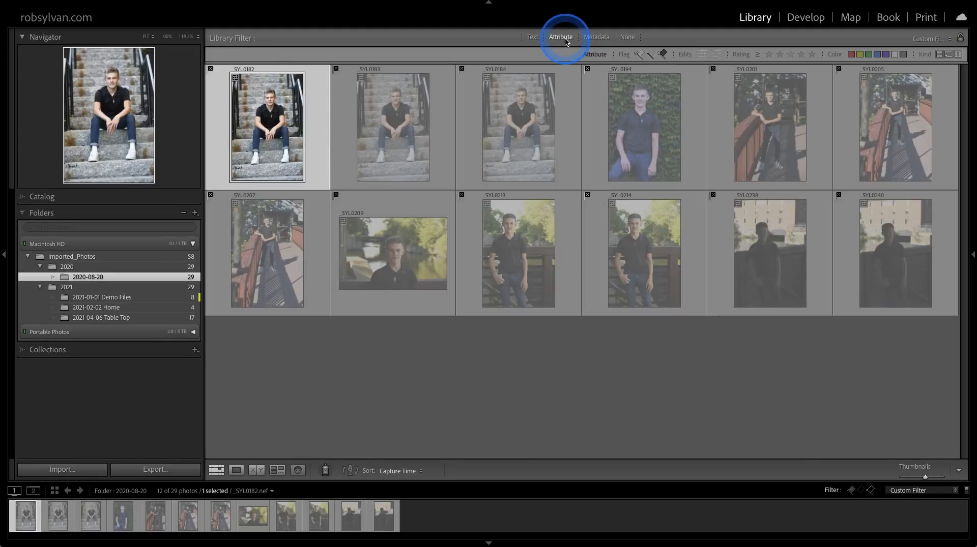
Change the flag attribute filter to Flagged Only to display just the picks.
{"action": "left_click", "coordinate": [640, 53]}
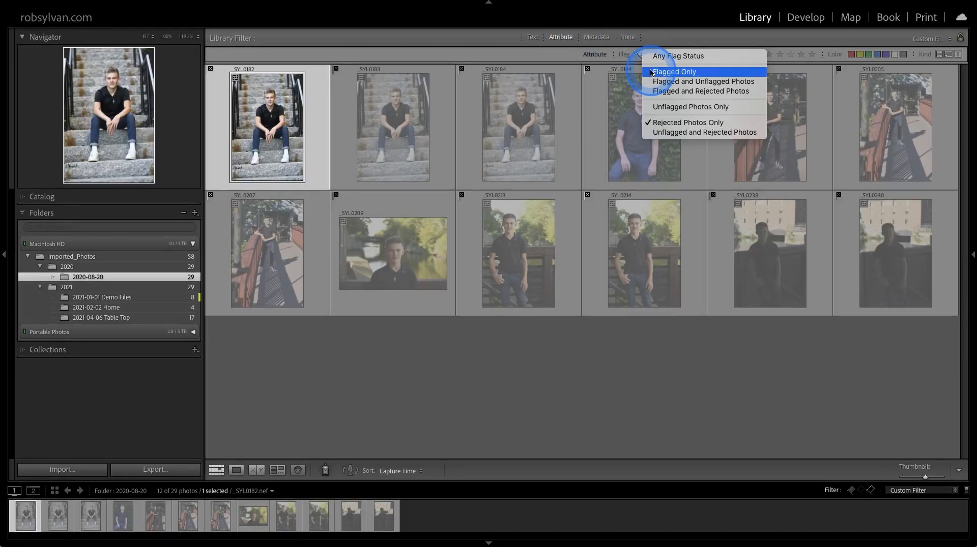
{"action": "left_click", "coordinate": [651, 72]}
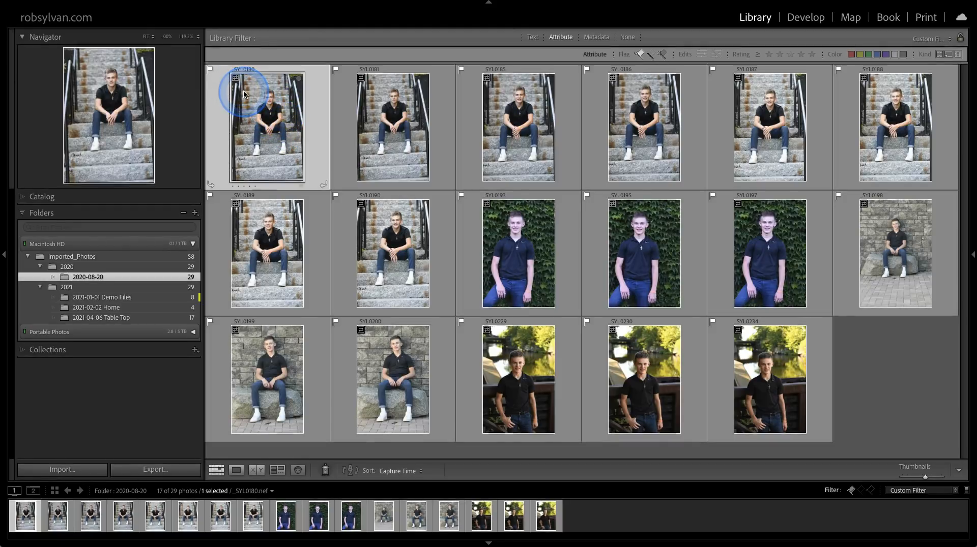
{"action": "mouse_move", "coordinate": [244, 94]}
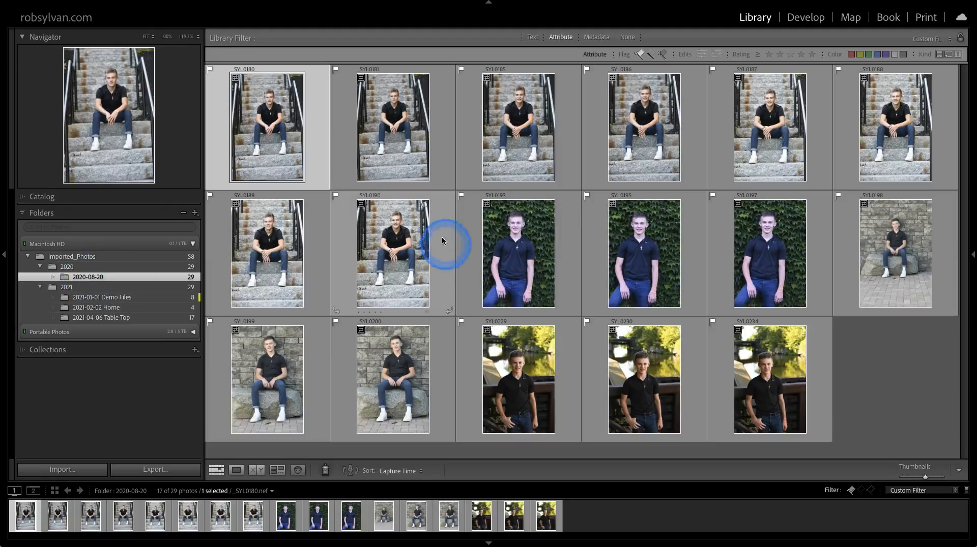
Rename the 2020-08-20 folder by adding the client's full name after the date.
{"action": "left_click", "coordinate": [112, 282]}
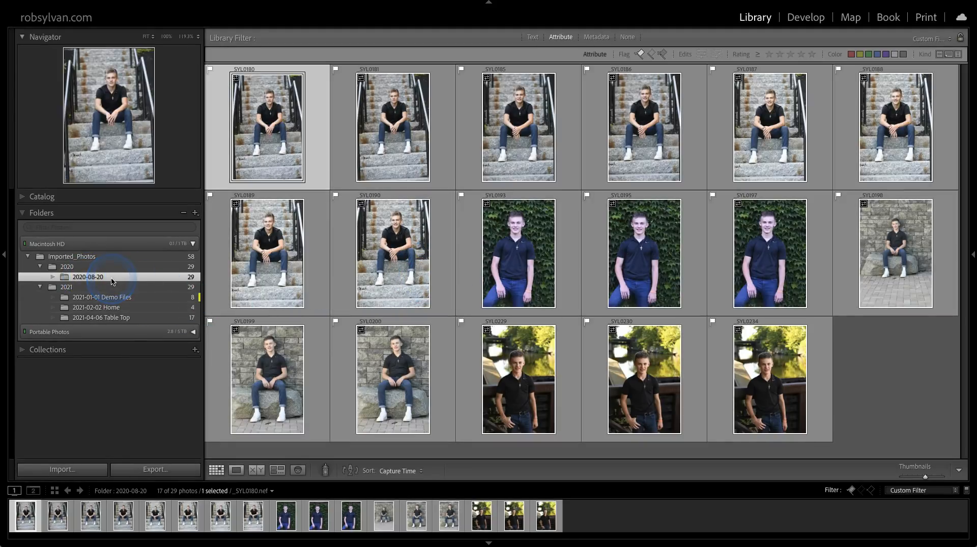
{"action": "left_click", "coordinate": [112, 281]}
{"action": "right_click", "coordinate": [117, 278]}
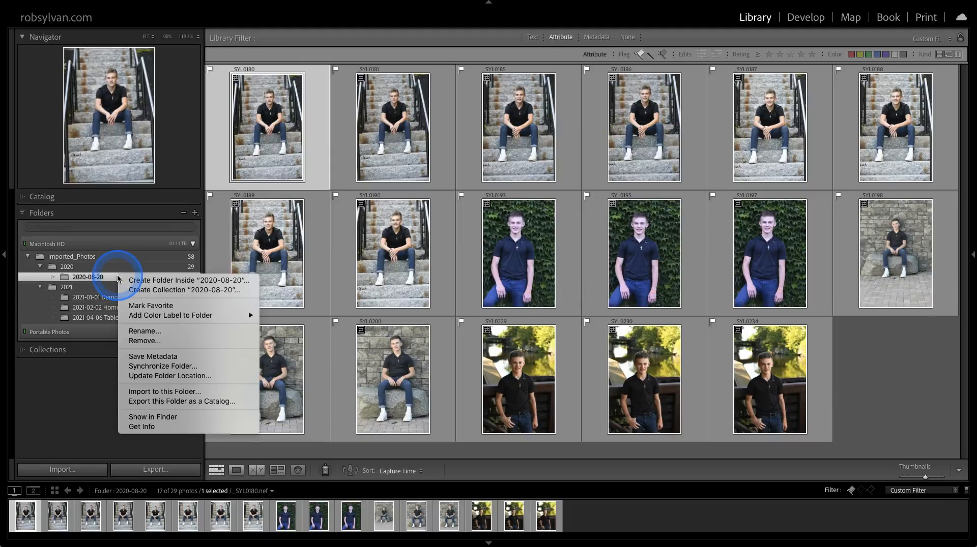
{"action": "left_click", "coordinate": [166, 332]}
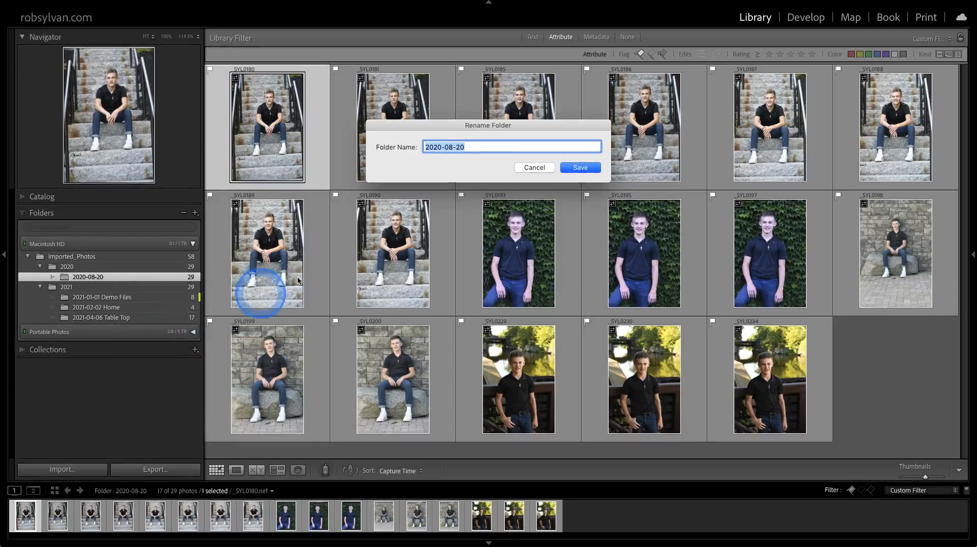
{"action": "left_click", "coordinate": [470, 146]}
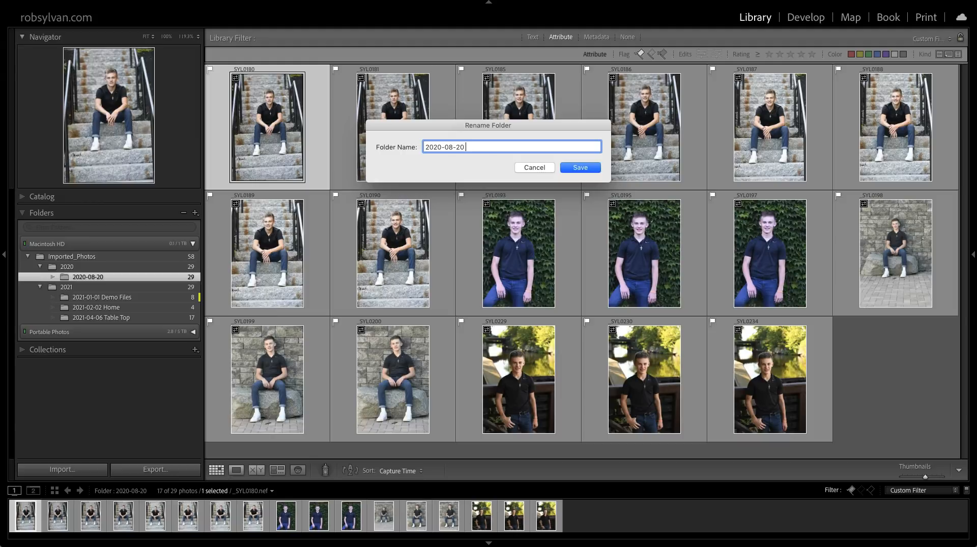
{"action": "left_click", "coordinate": [470, 146]}
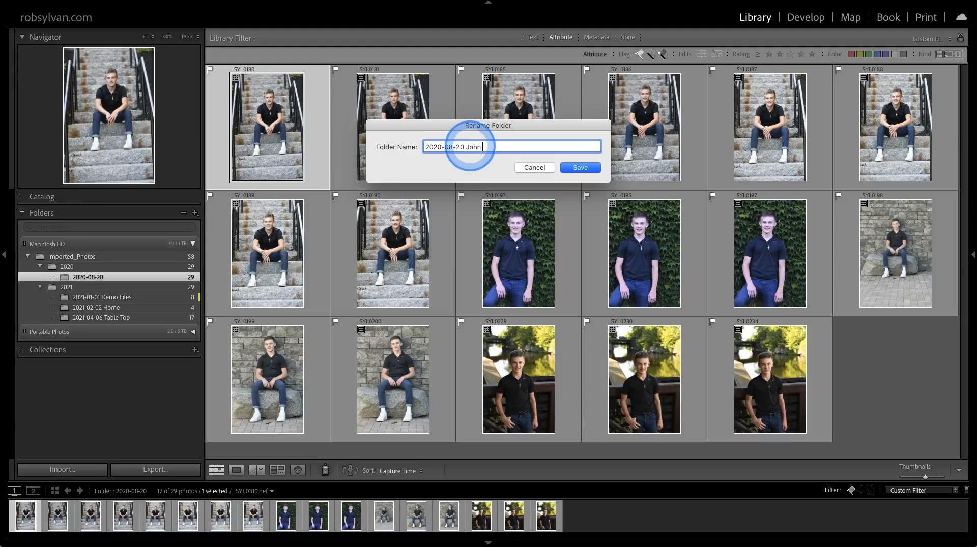
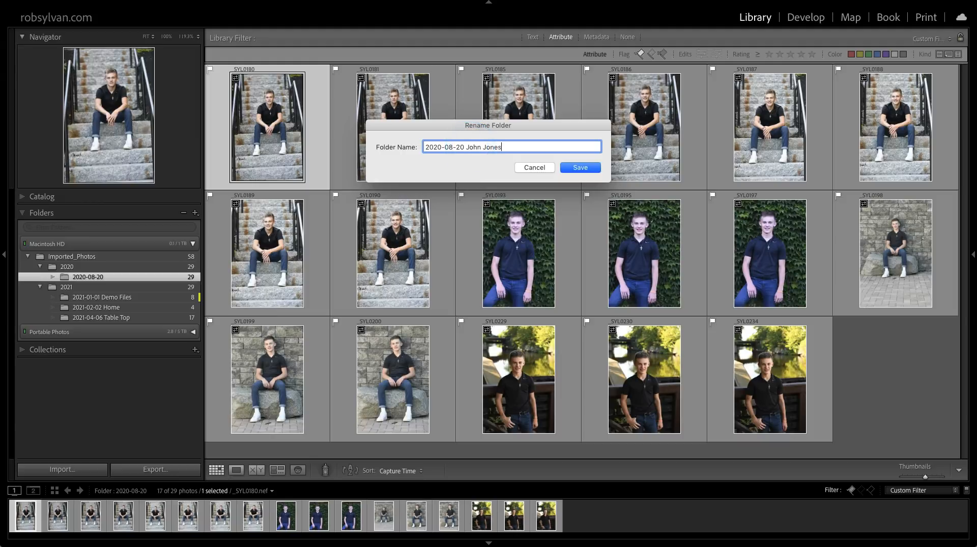
{"action": "left_click", "coordinate": [579, 166]}
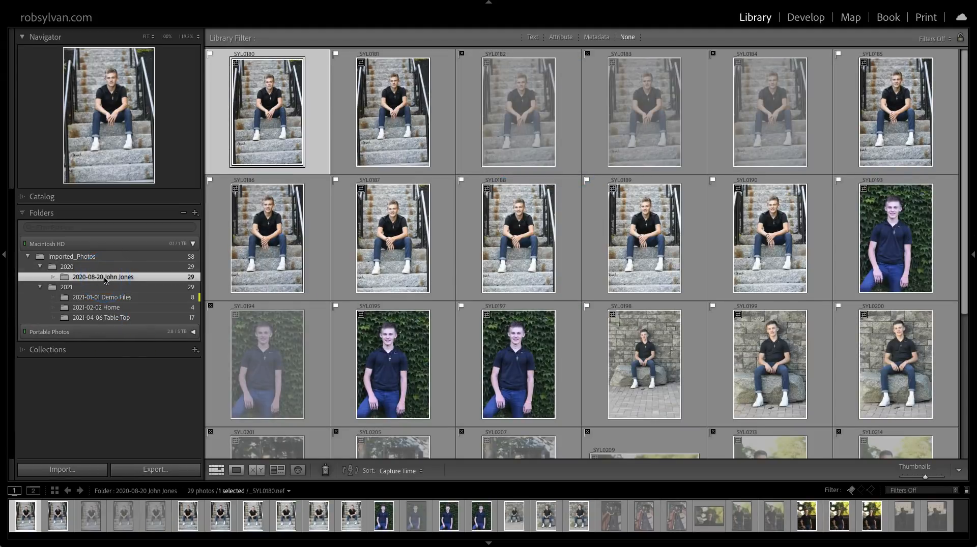
Show the renamed 2020-08-20 shoot folder in Finder to check its name on disk.
{"action": "right_click", "coordinate": [134, 278]}
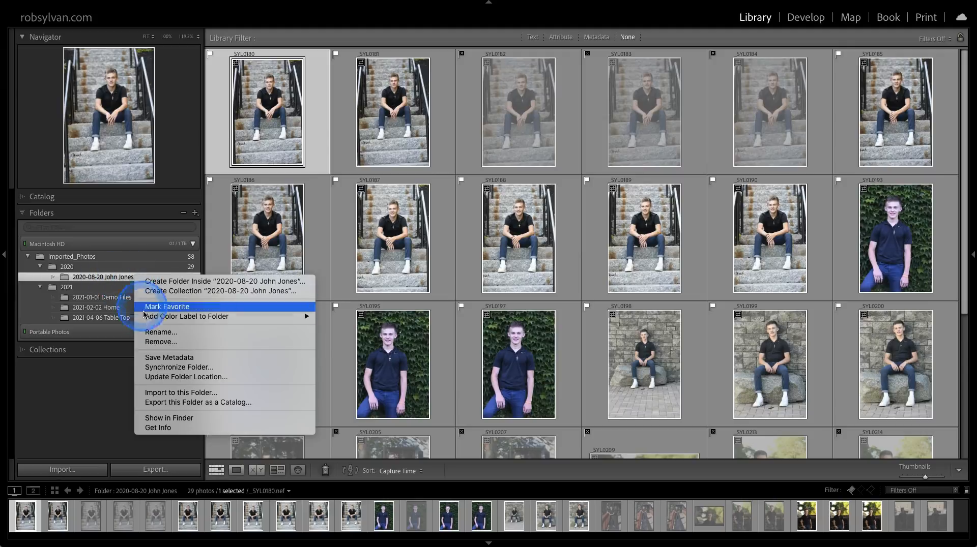
{"action": "left_click", "coordinate": [155, 417]}
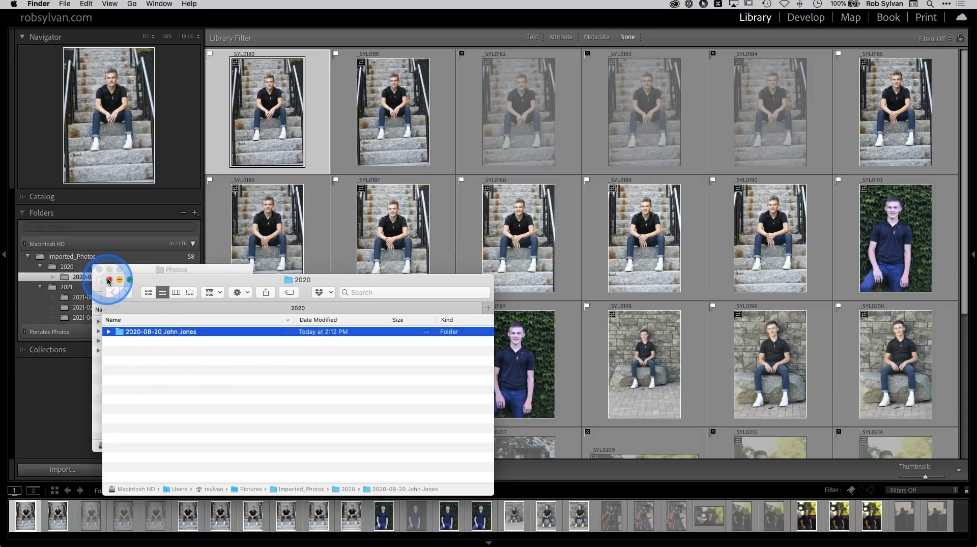
Close the Finder window and switch back to Lightroom Classic with the renamed 2020-08-20 shoot folder selected.
{"action": "left_click", "coordinate": [109, 283]}
{"action": "left_click", "coordinate": [57, 371]}
{"action": "left_click", "coordinate": [118, 275]}
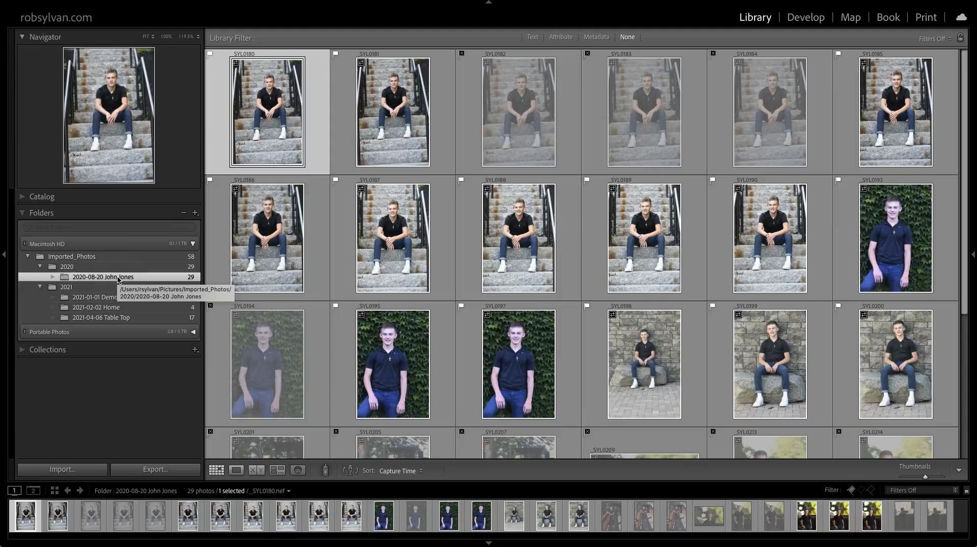
{"action": "left_click", "coordinate": [112, 278]}
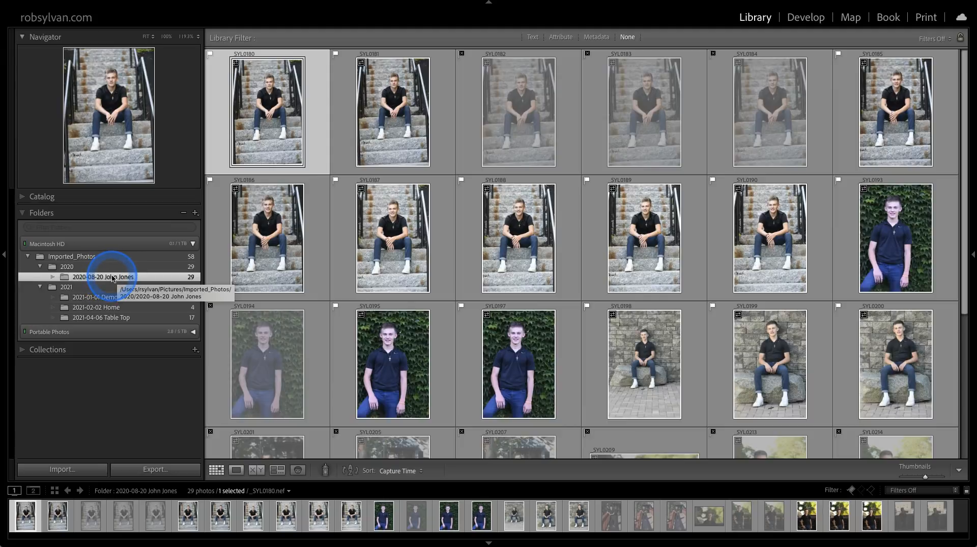
Filter the folder list by the client's first name to find matching shoot folders on both drives.
{"action": "left_click", "coordinate": [58, 229]}
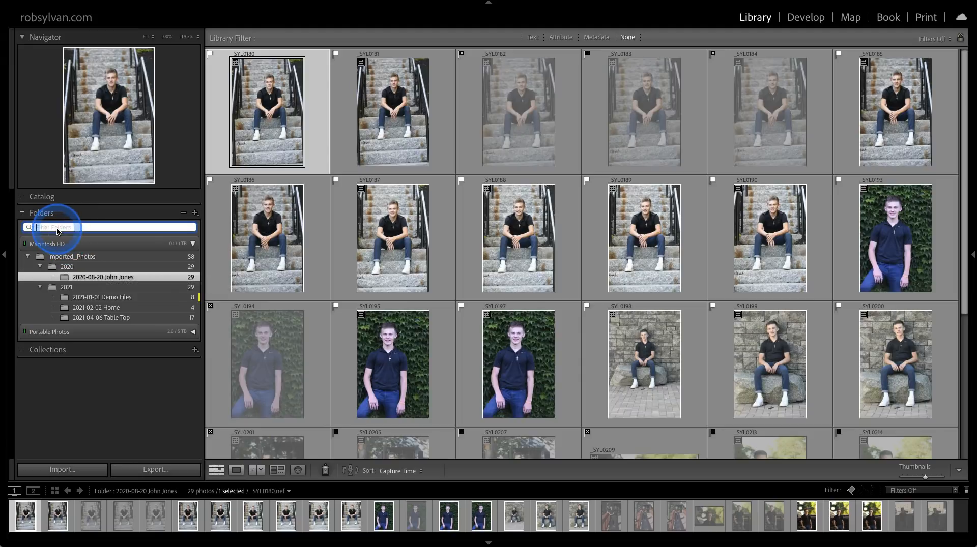
{"action": "type", "text": "John"}
{"action": "left_click", "coordinate": [43, 229]}
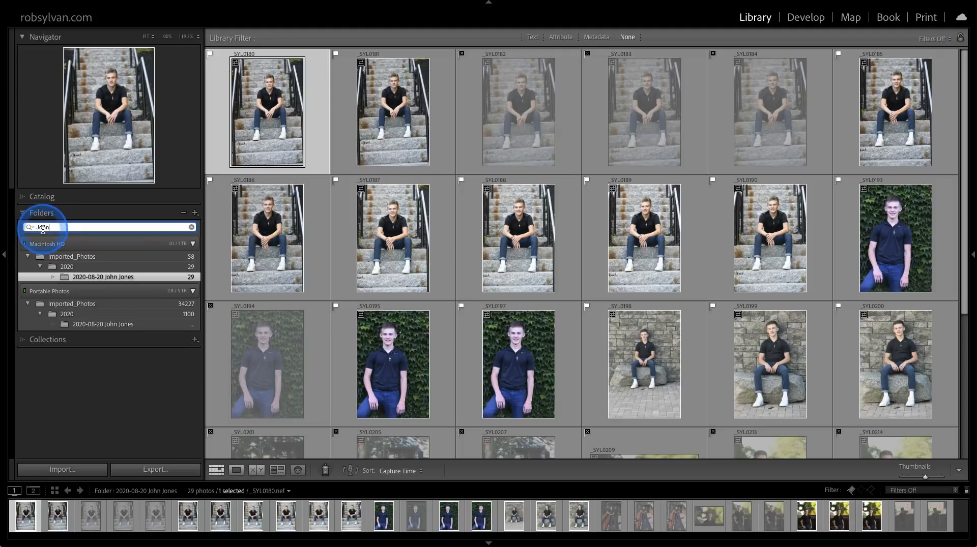
{"action": "mouse_move", "coordinate": [61, 328]}
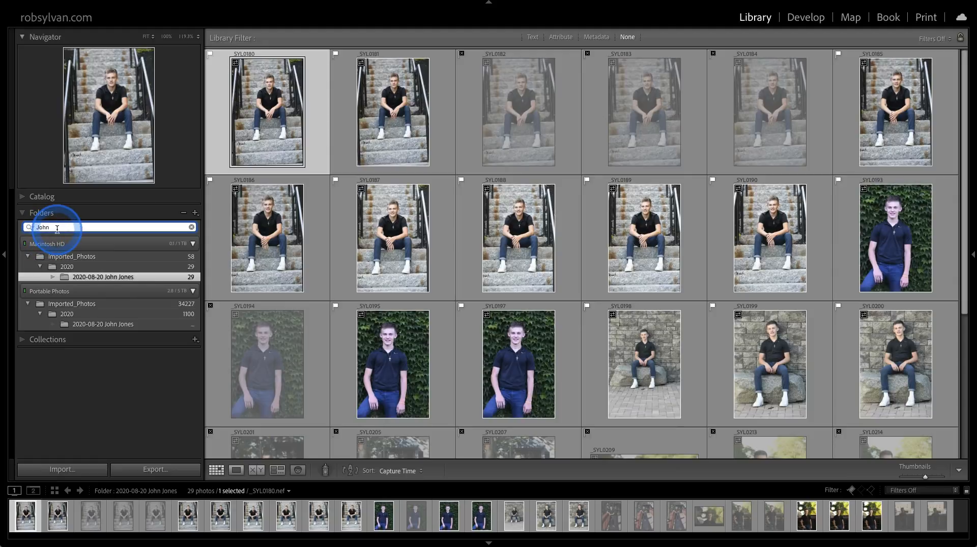
Replace the folder filter text with "Glac" to find the Glacier folders, and clear the filter.
{"action": "key", "text": "BackSpace"}
{"action": "key", "text": "BackSpace"}
{"action": "key", "text": "BackSpace"}
{"action": "key", "text": "BackSpace"}
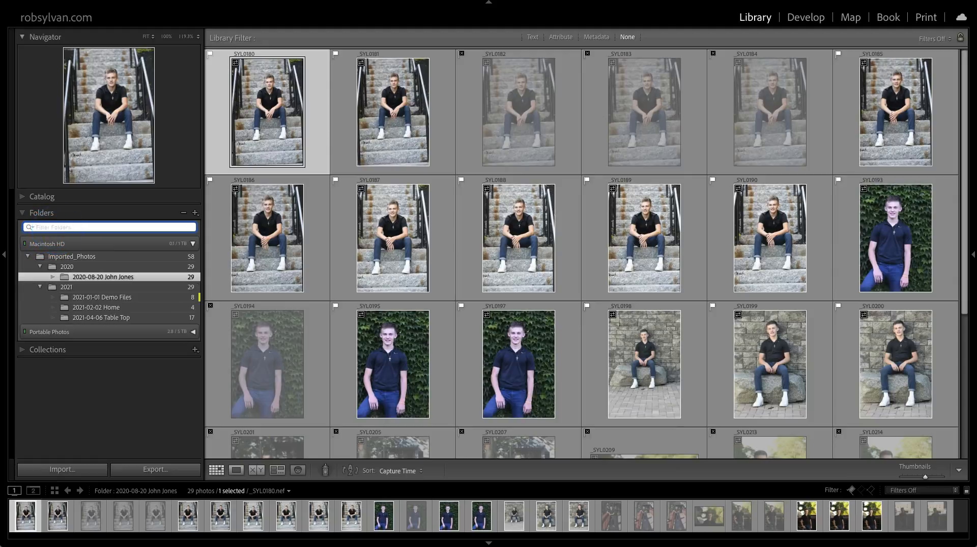
{"action": "left_click", "coordinate": [57, 227]}
{"action": "type", "text": "Glac"}
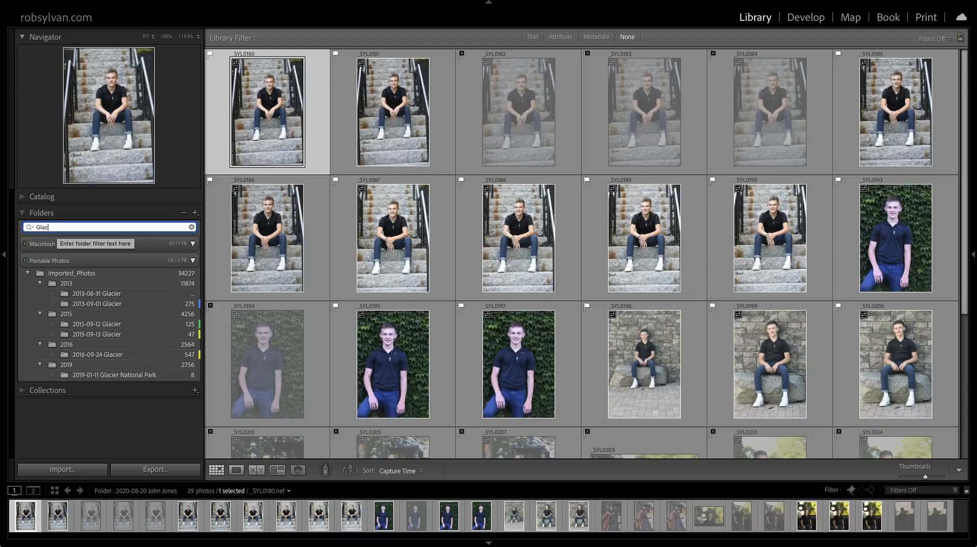
{"action": "left_click", "coordinate": [192, 227]}
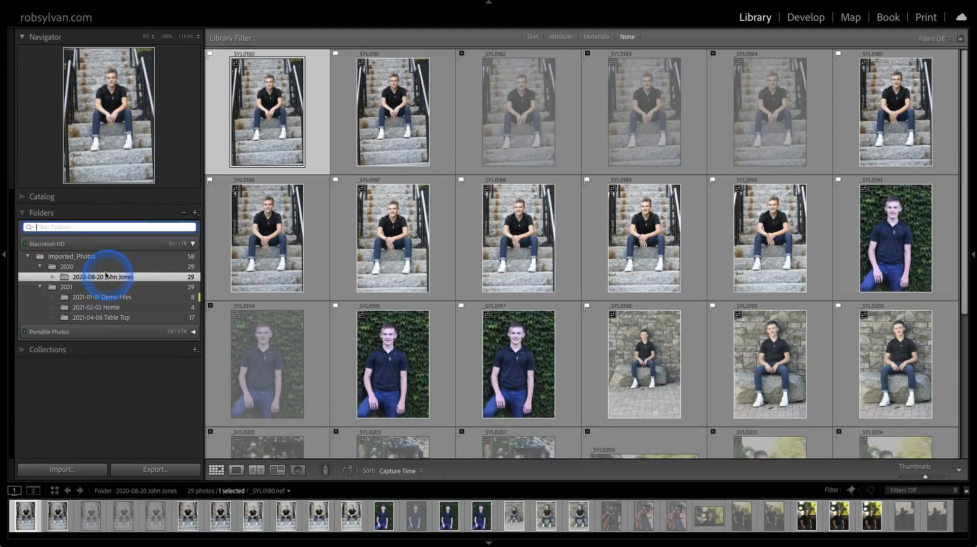
Search All Photographs for "yose" in any searchable field using the library's text filter.
{"action": "left_click", "coordinate": [53, 197]}
{"action": "left_click", "coordinate": [65, 211]}
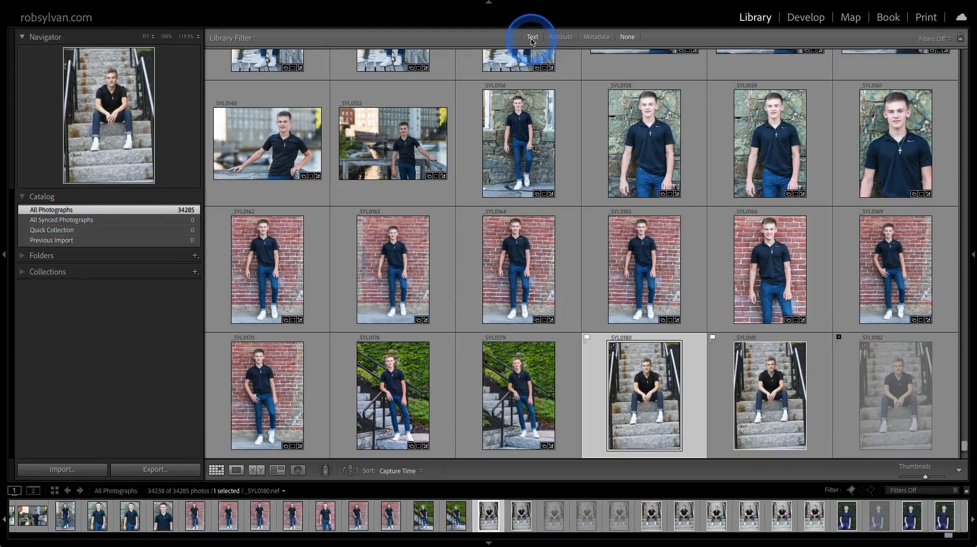
{"action": "left_click", "coordinate": [533, 39]}
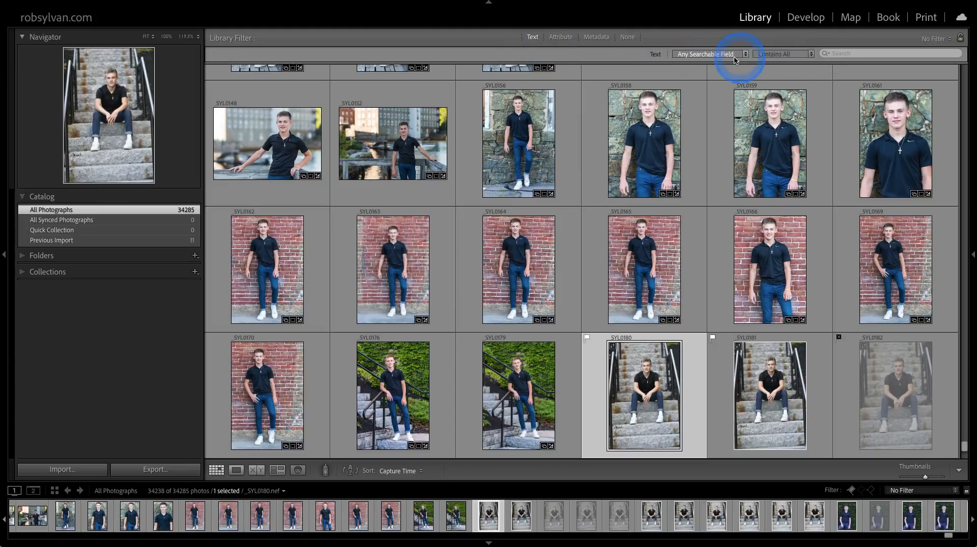
{"action": "left_click", "coordinate": [836, 55]}
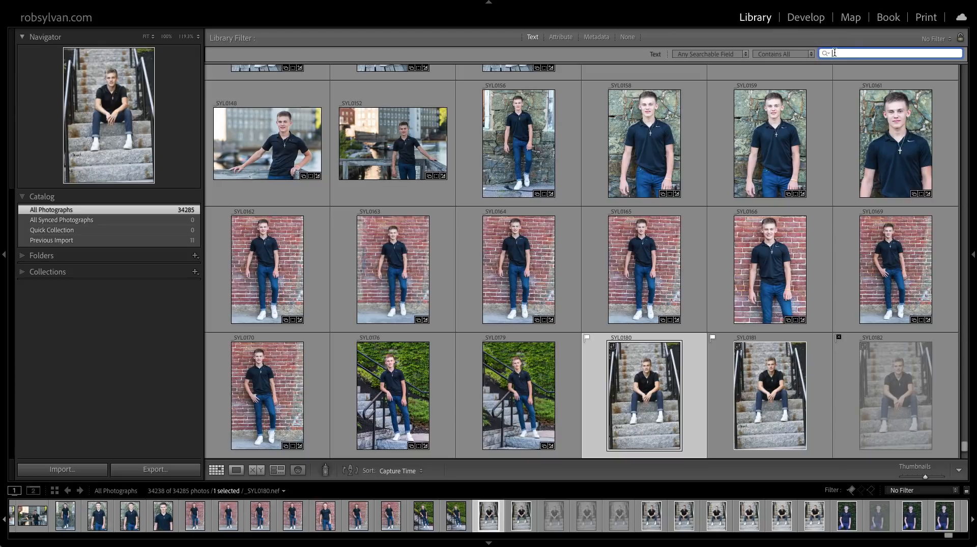
{"action": "type", "text": "yose"}
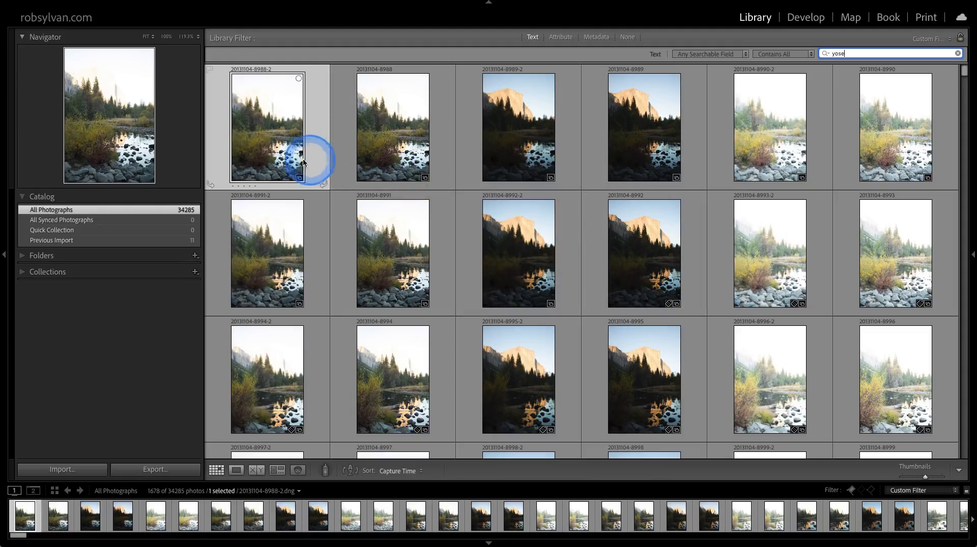
{"action": "right_click", "coordinate": [267, 152]}
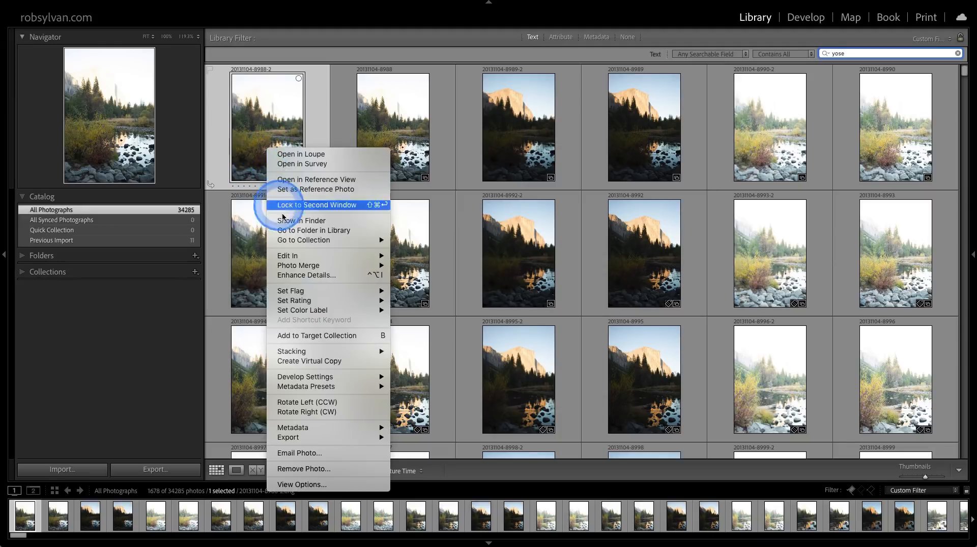
{"action": "left_click", "coordinate": [283, 230]}
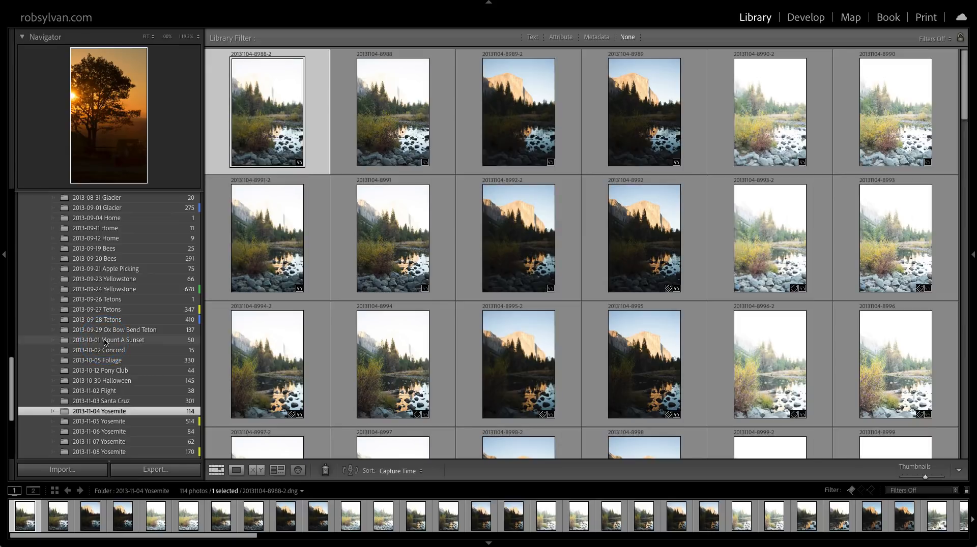
Collapse Imported_Photos on the Portable Photos drive with all its subfolders, reopen it to check the year folders, and collapse it again.
{"action": "scroll", "coordinate": [104, 342], "scroll_direction": "up", "scroll_amount": 15}
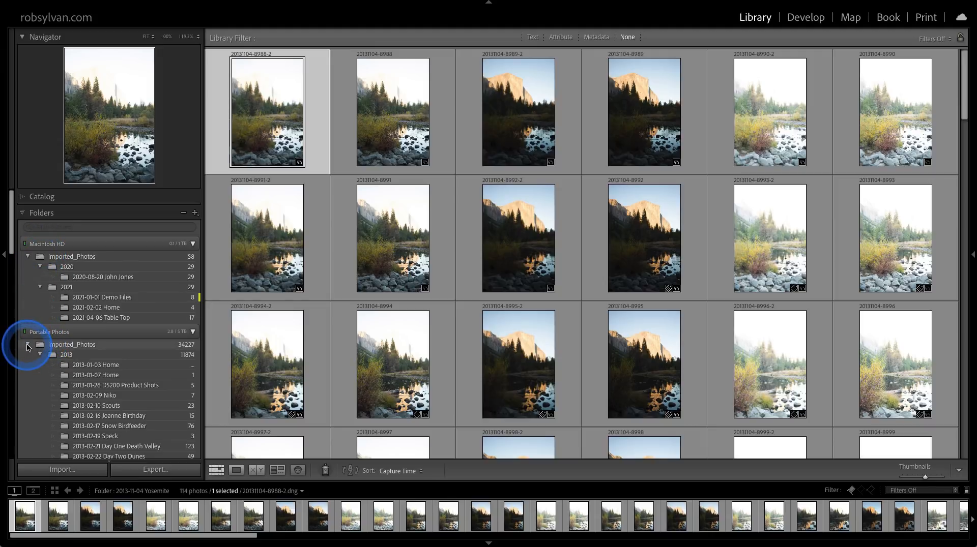
{"action": "key", "text": "alt"}
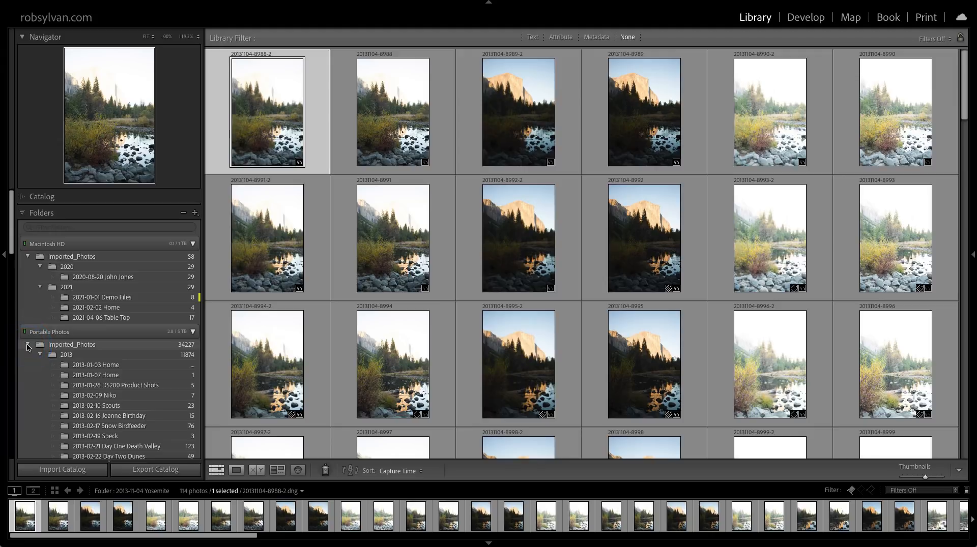
{"action": "left_click", "coordinate": [28, 346], "text": "alt"}
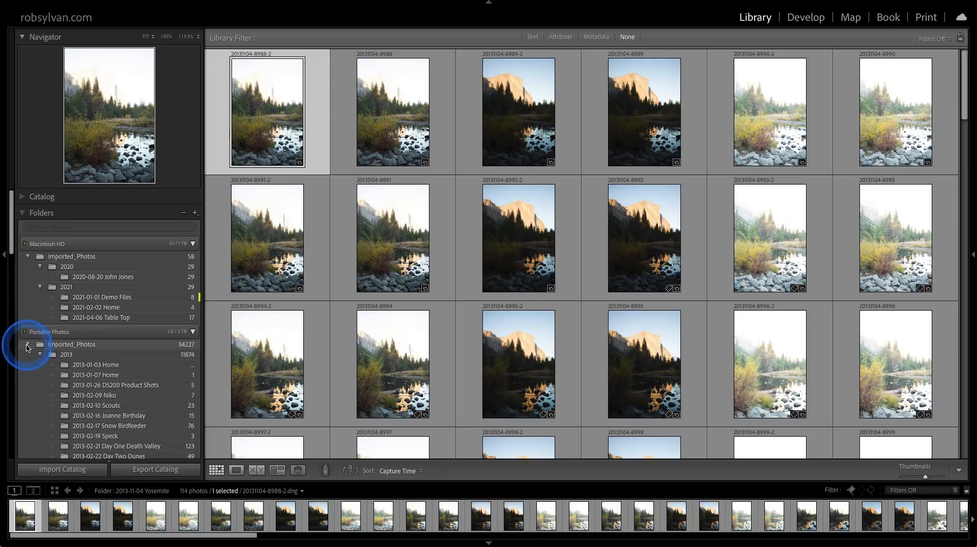
{"action": "left_click", "coordinate": [27, 345], "text": "alt"}
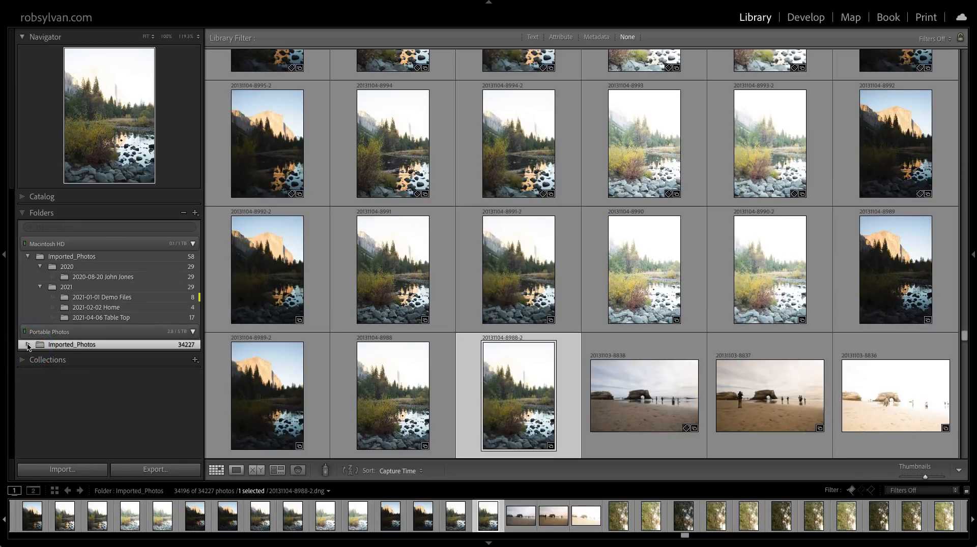
{"action": "left_click", "coordinate": [28, 347]}
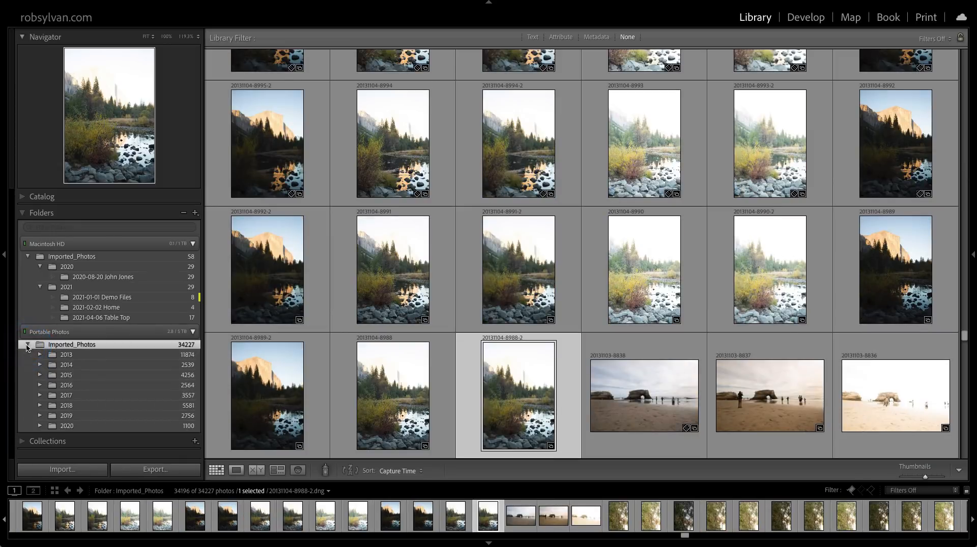
{"action": "left_click", "coordinate": [28, 347]}
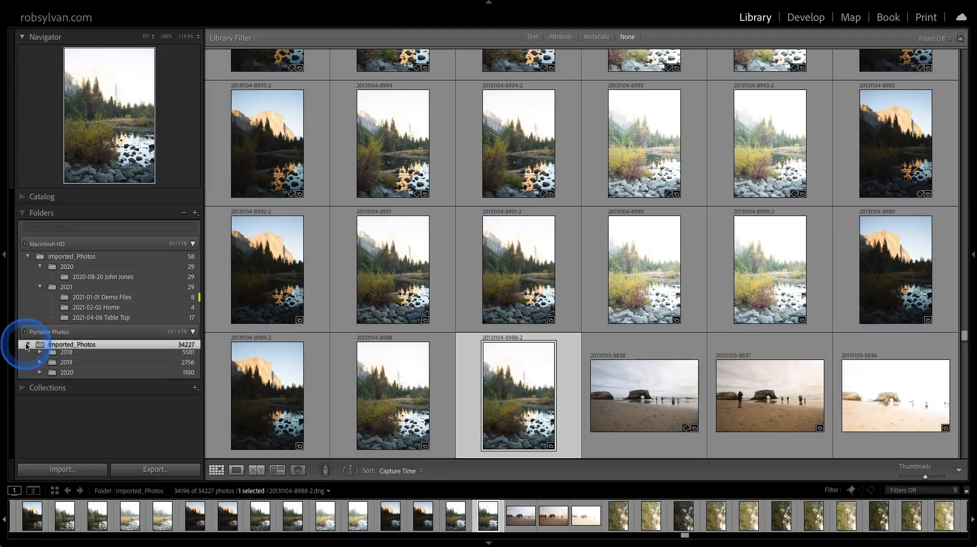
Collapse Imported_Photos on Macintosh HD together with all its subfolders, and reopen it to the year level.
{"action": "left_click", "coordinate": [28, 257]}
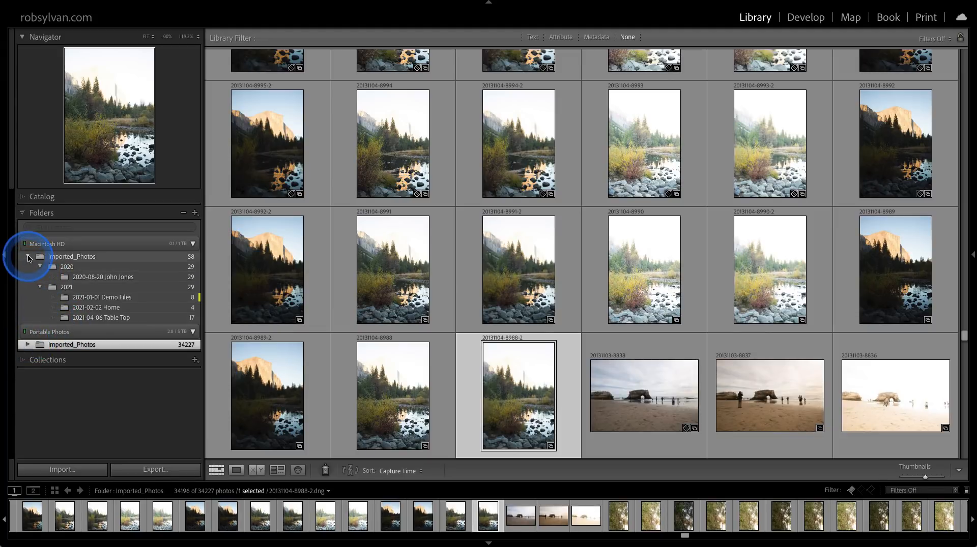
{"action": "left_click", "coordinate": [28, 257]}
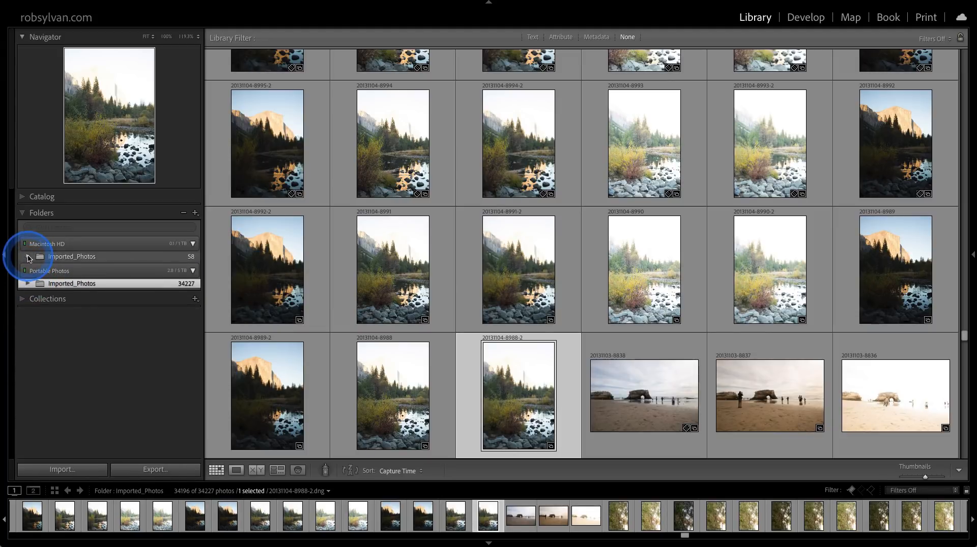
{"action": "left_click", "coordinate": [28, 257]}
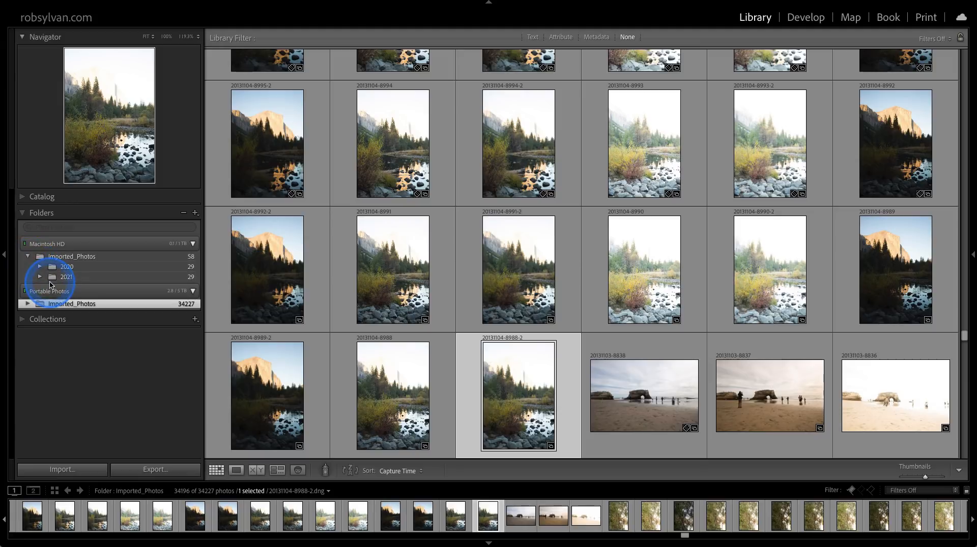
Expand the 2020 and 2021 folders on Macintosh HD and select the 2020-08-20 shoot folder.
{"action": "left_click", "coordinate": [39, 266]}
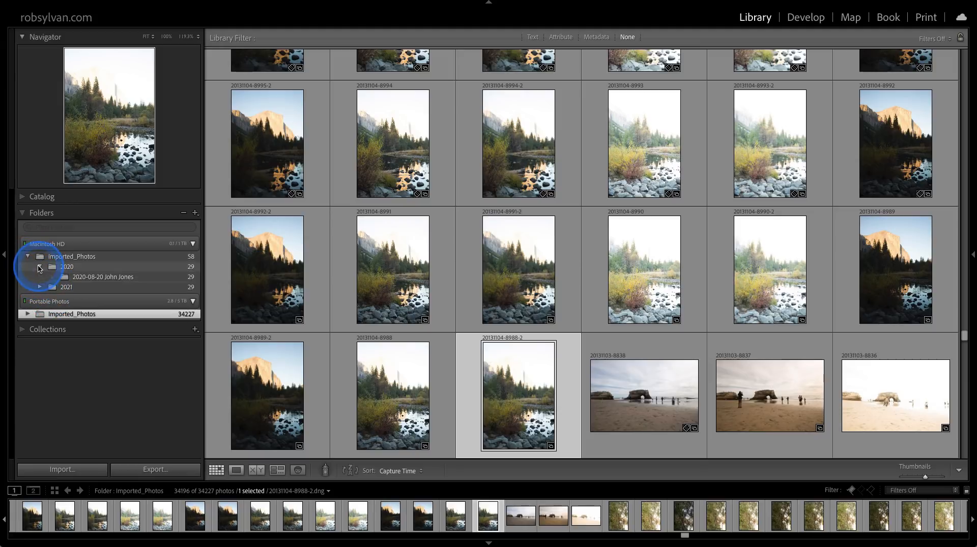
{"action": "left_click", "coordinate": [117, 278]}
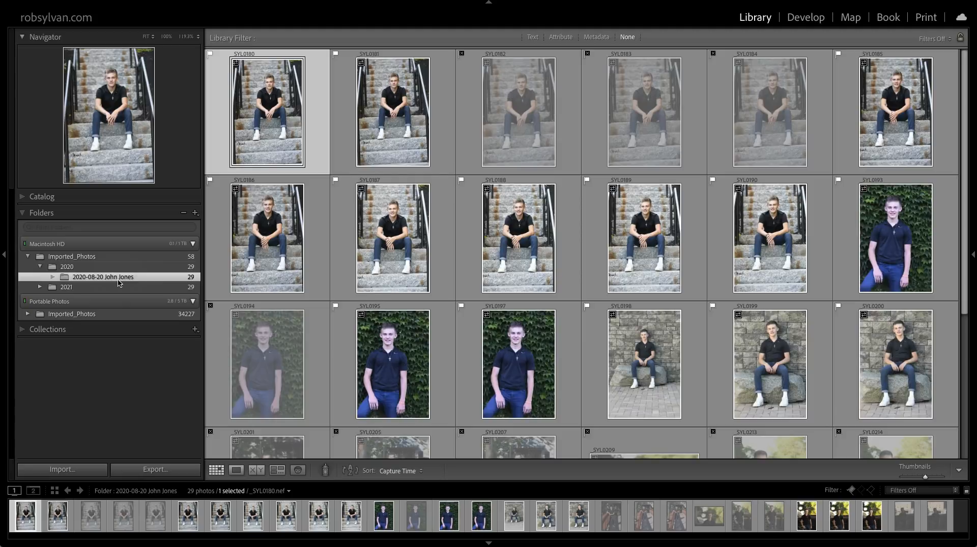
{"action": "left_click", "coordinate": [40, 288]}
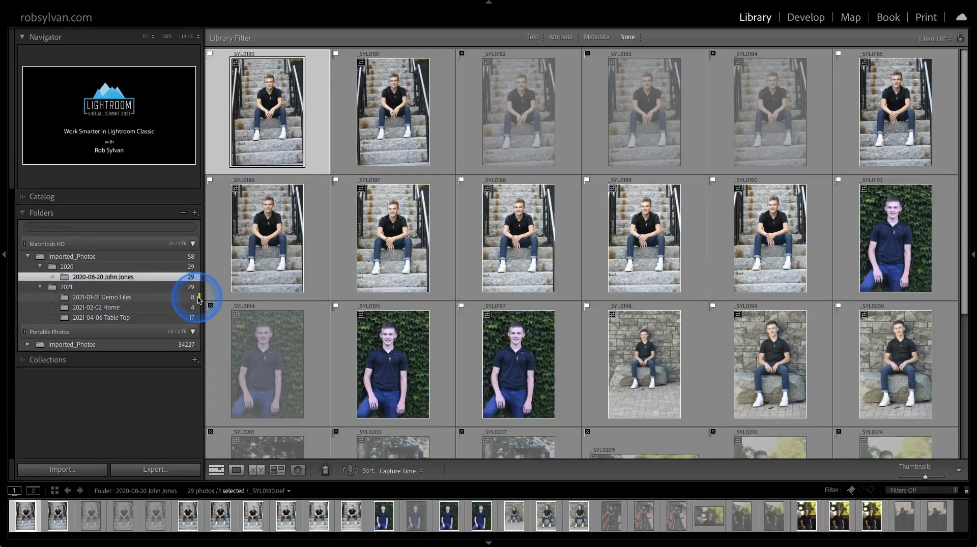
Check the Add Color Label to Folder option for 2021-01-01 Demo Files, and open that folder to examine its yellow-labeled photo.
{"action": "right_click", "coordinate": [149, 300]}
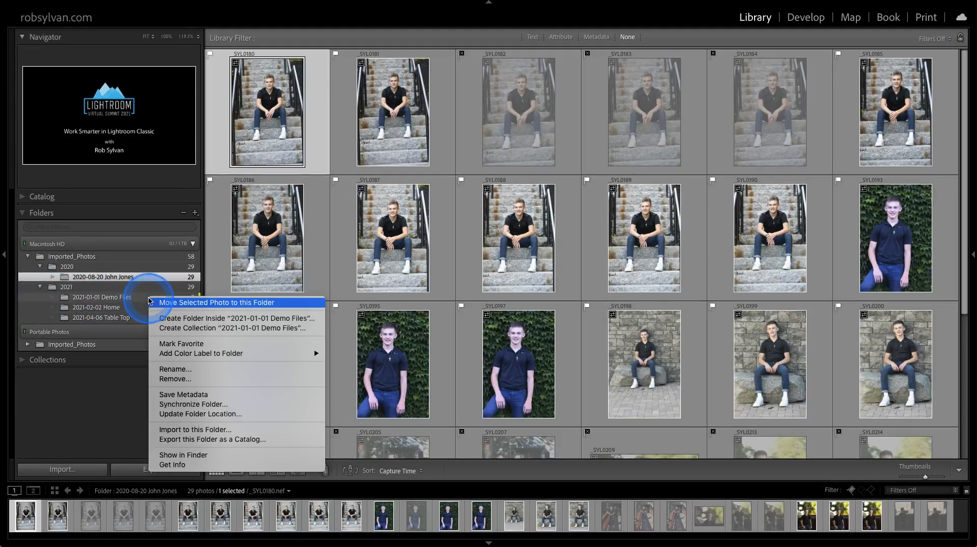
{"action": "mouse_move", "coordinate": [164, 353]}
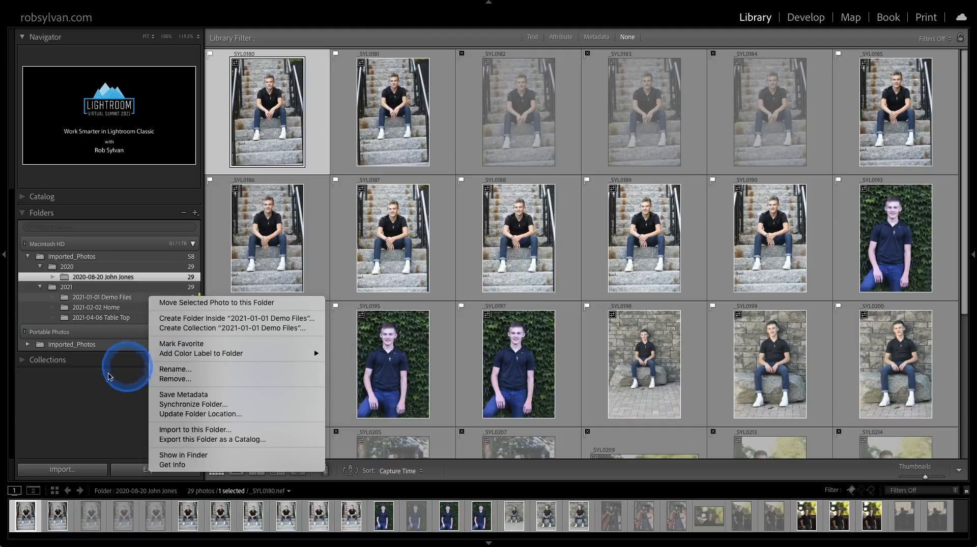
{"action": "left_click", "coordinate": [72, 386]}
{"action": "left_click", "coordinate": [115, 298]}
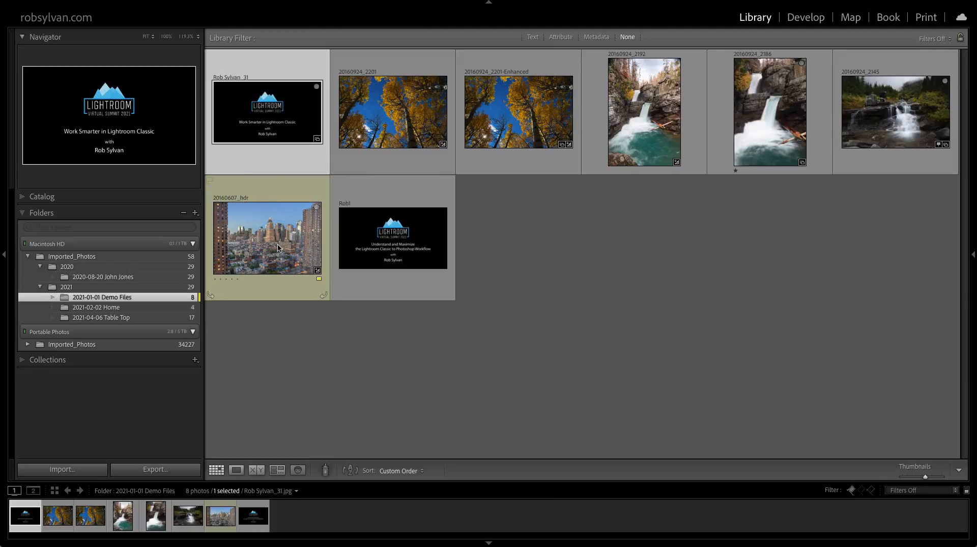
{"action": "mouse_move", "coordinate": [278, 249]}
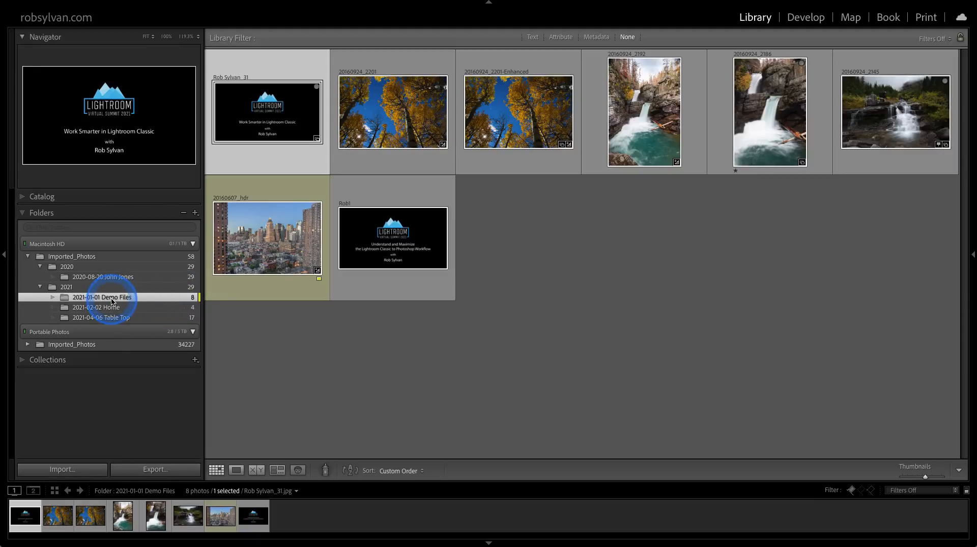
Filter the folder list to show only folders with the Yellow color label.
{"action": "left_click", "coordinate": [29, 228]}
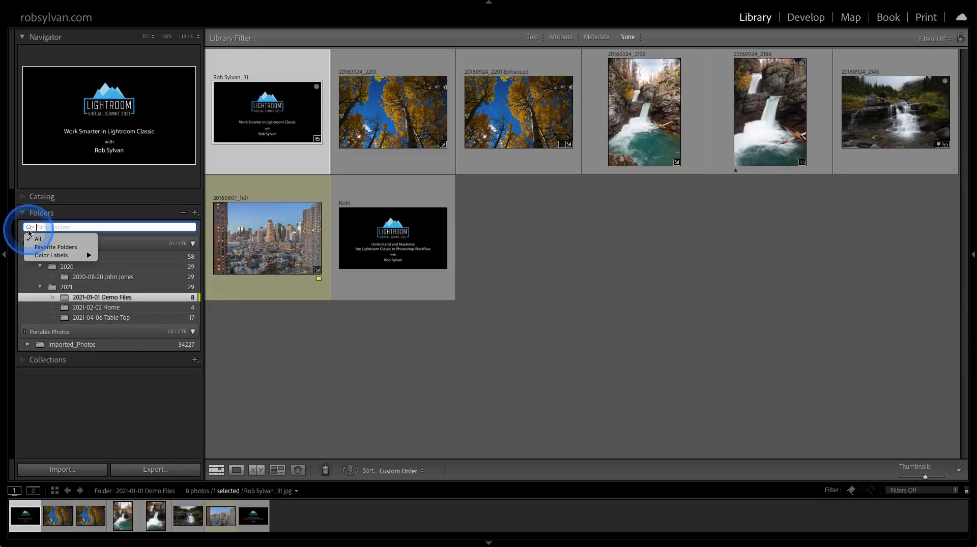
{"action": "mouse_move", "coordinate": [58, 257]}
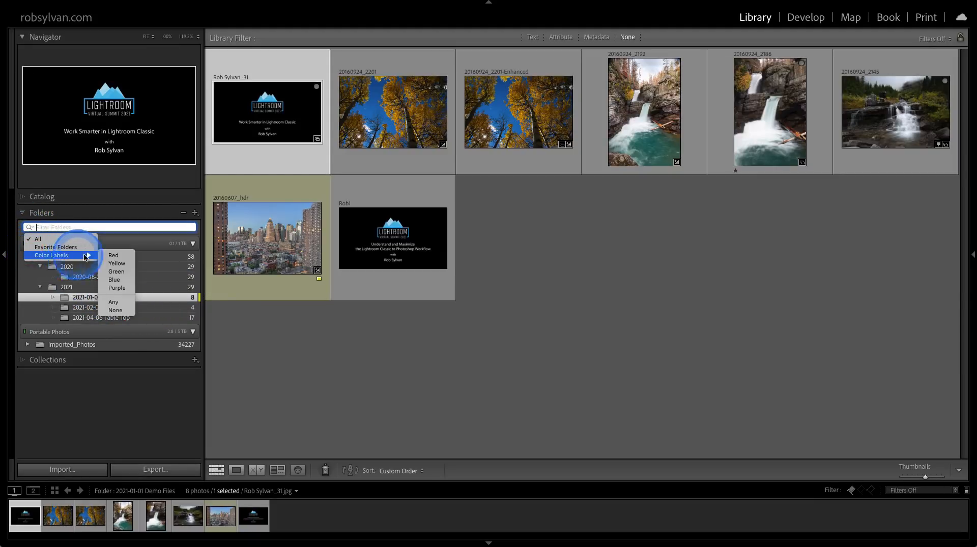
{"action": "left_click", "coordinate": [104, 264]}
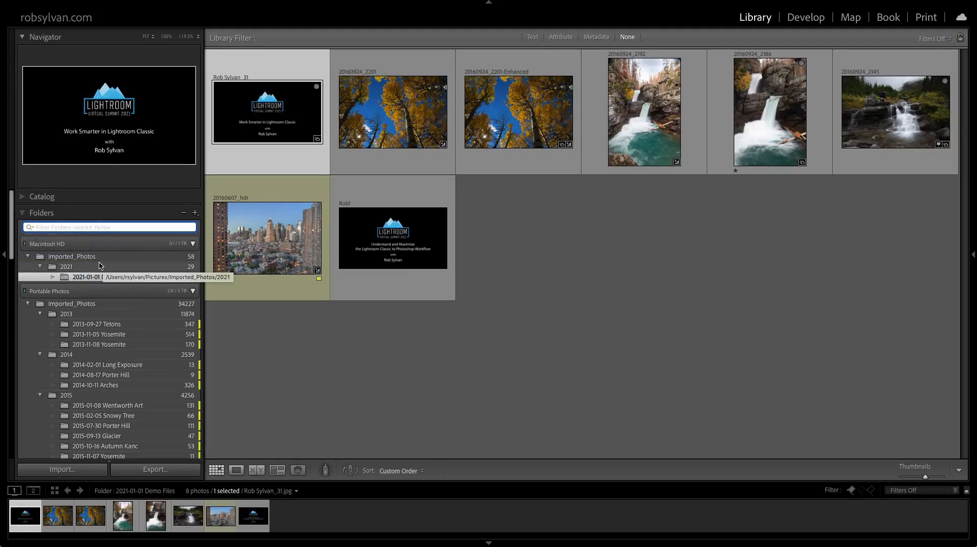
Check the other color label filters and reset the folder filter to All.
{"action": "left_click", "coordinate": [29, 228]}
{"action": "mouse_move", "coordinate": [76, 255]}
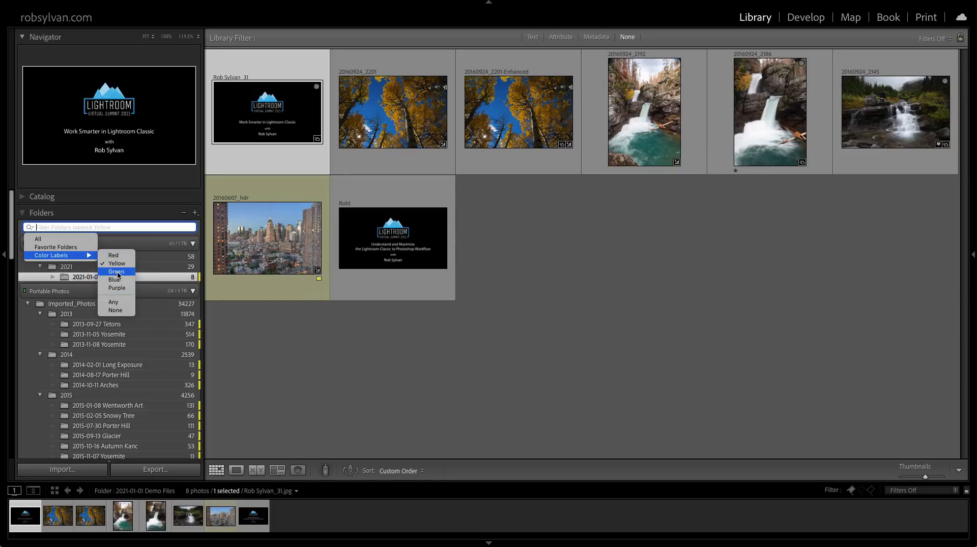
{"action": "left_click", "coordinate": [37, 242]}
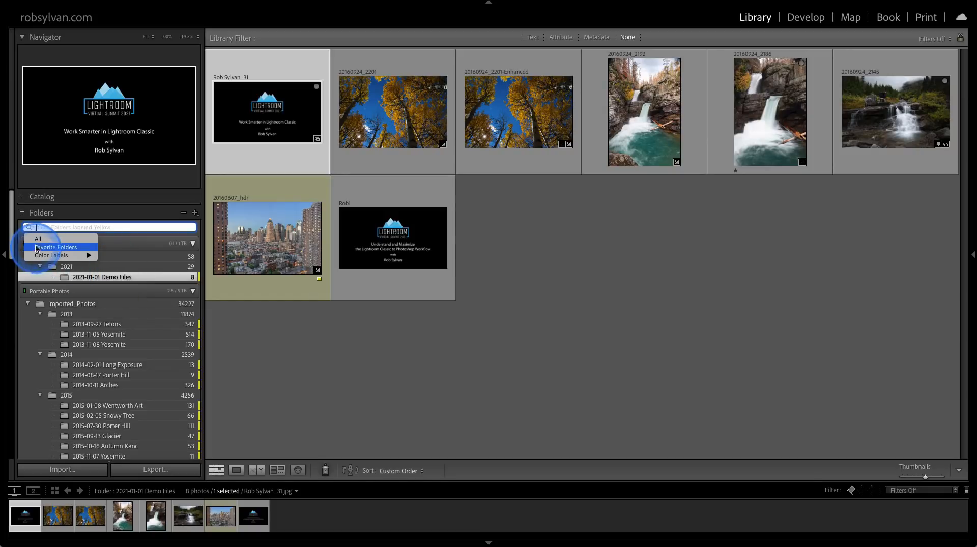
Reset the folder filter to All and mark the 2021-01-01 Demo Files folder as a favorite.
{"action": "left_click", "coordinate": [36, 241]}
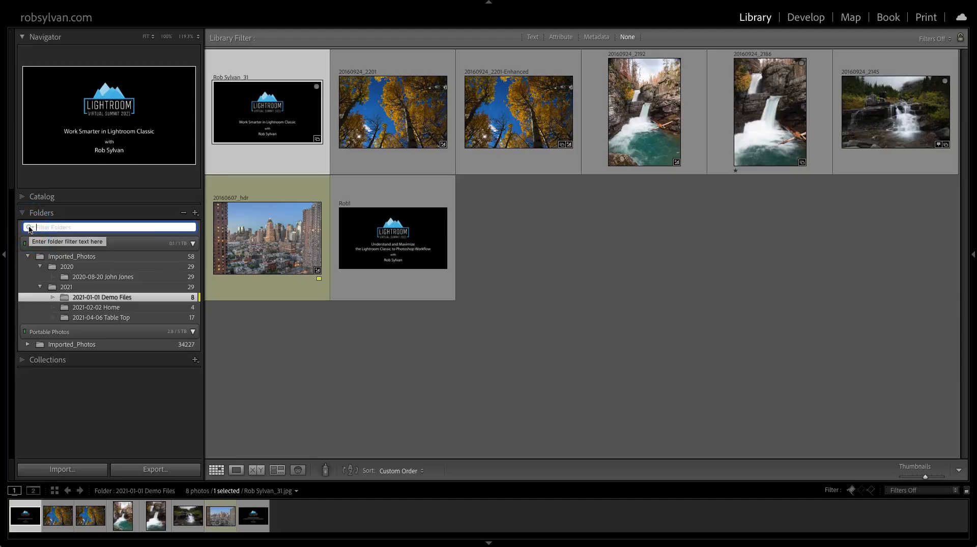
{"action": "left_click", "coordinate": [29, 228]}
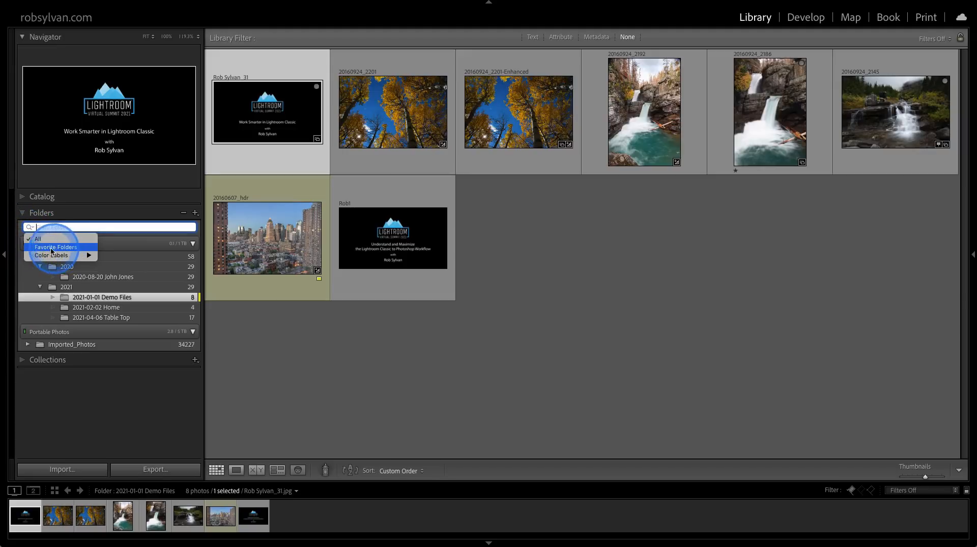
{"action": "left_click", "coordinate": [69, 299]}
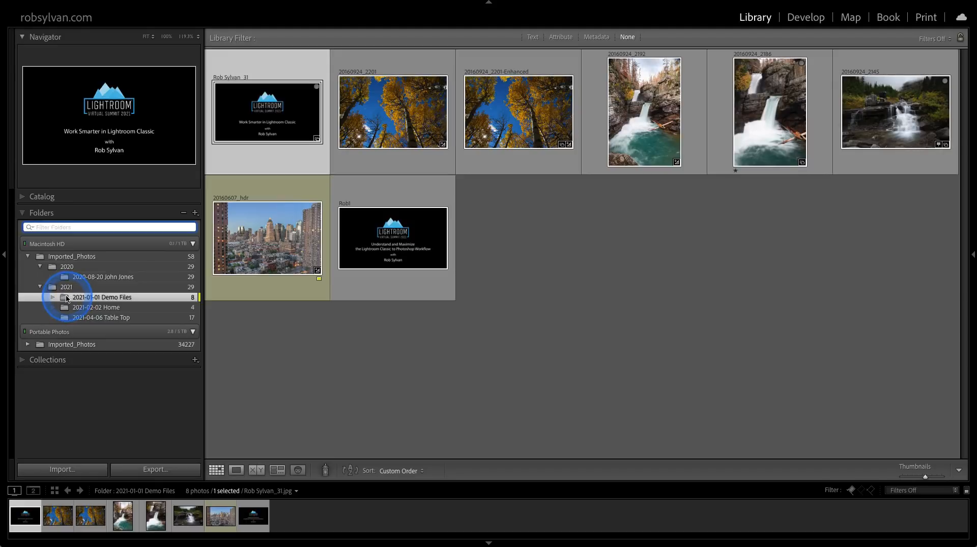
{"action": "right_click", "coordinate": [67, 300]}
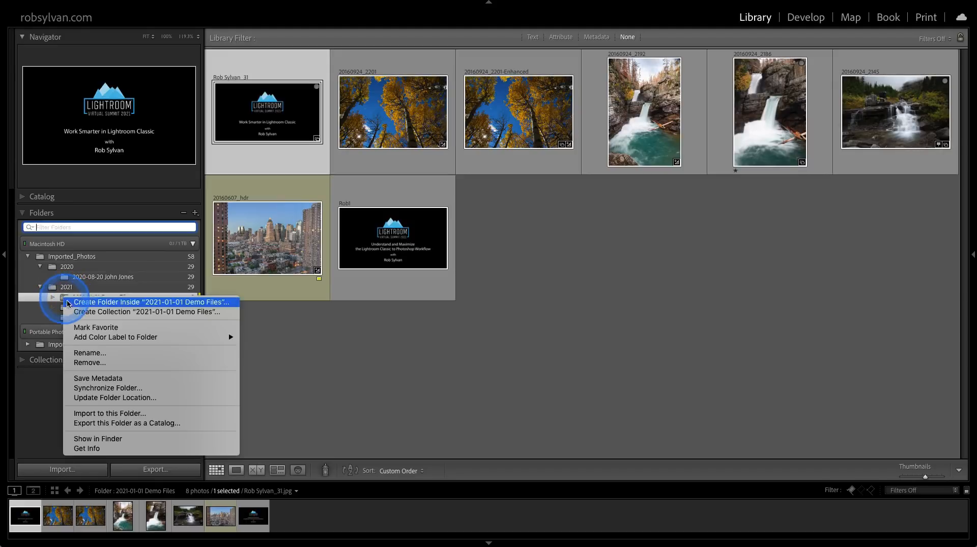
{"action": "left_click", "coordinate": [90, 331]}
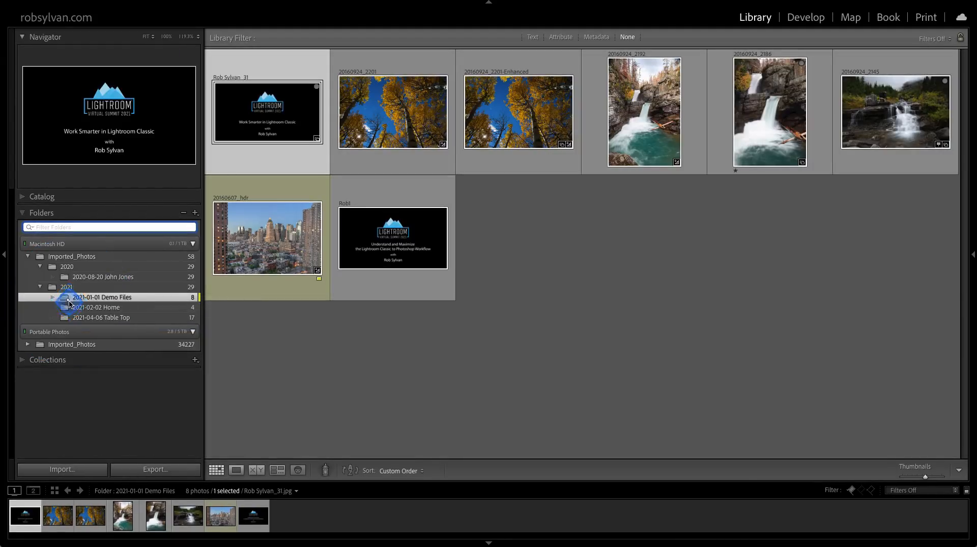
Filter the folder list to show only Favorite Folders, and set the filter back to All.
{"action": "left_click", "coordinate": [28, 228]}
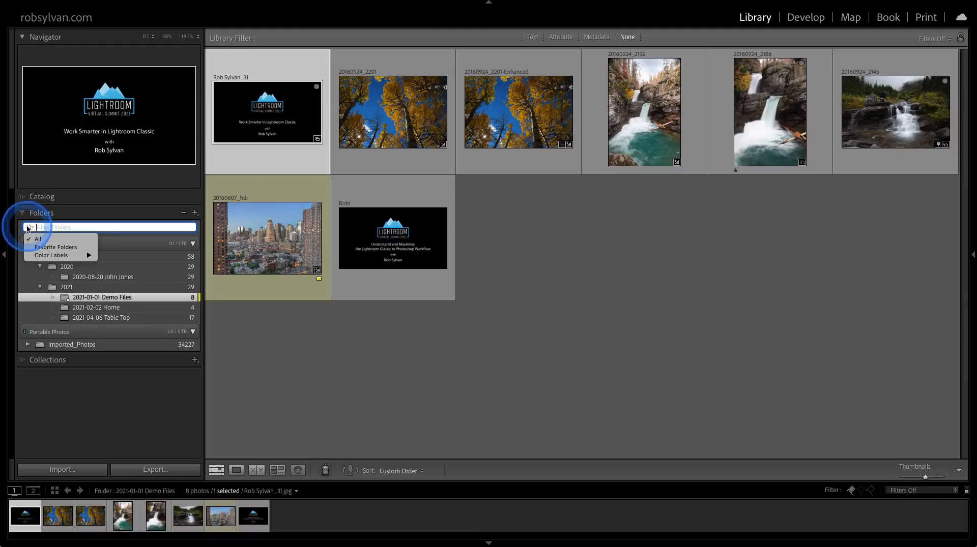
{"action": "left_click", "coordinate": [46, 247]}
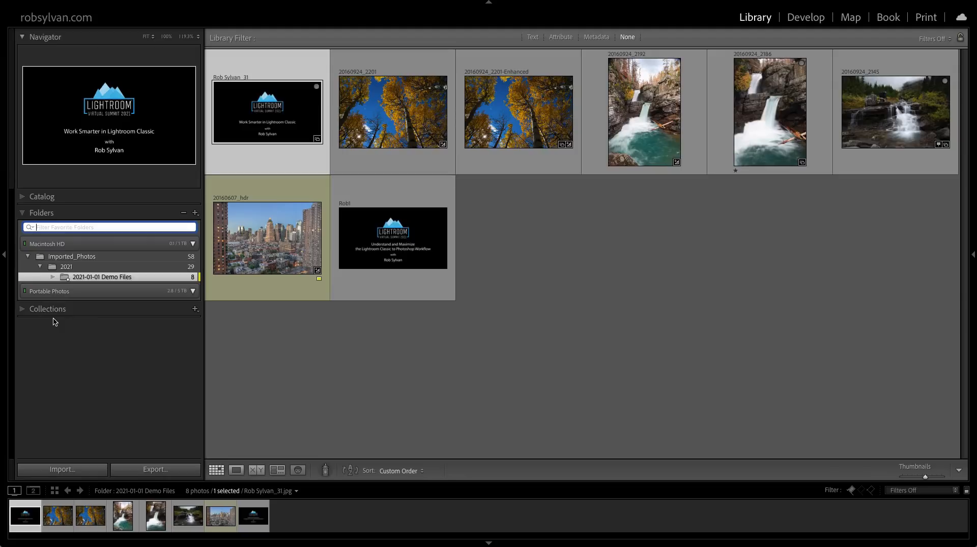
{"action": "left_click", "coordinate": [63, 280]}
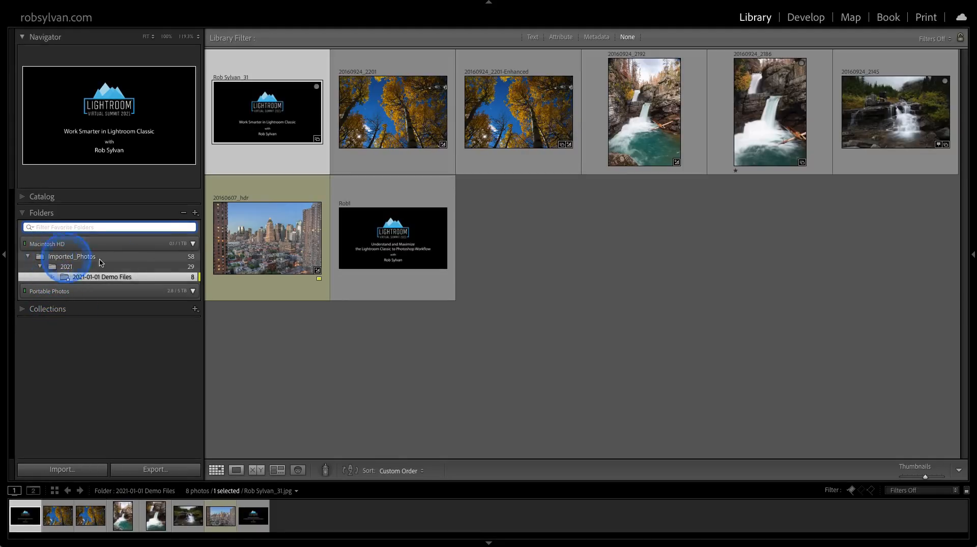
{"action": "left_click", "coordinate": [29, 228]}
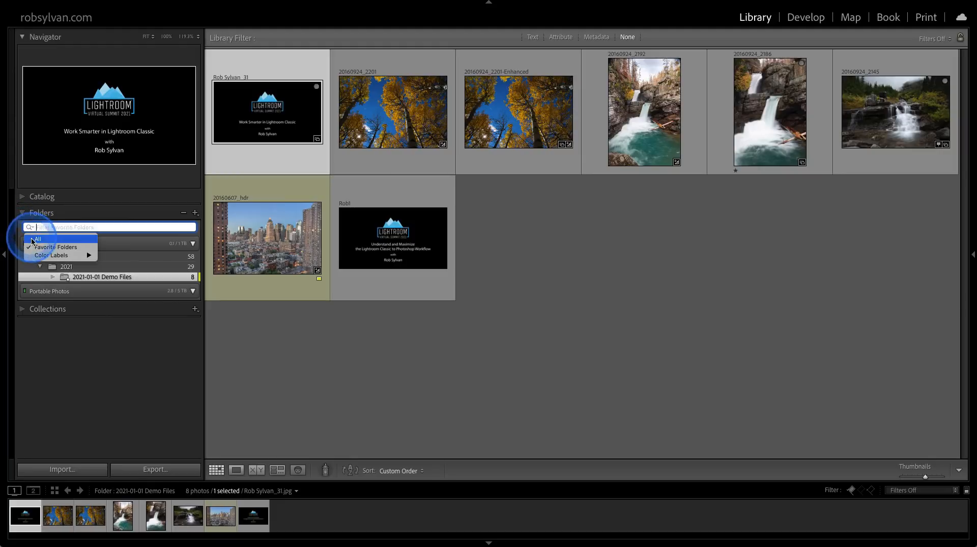
{"action": "left_click", "coordinate": [32, 240]}
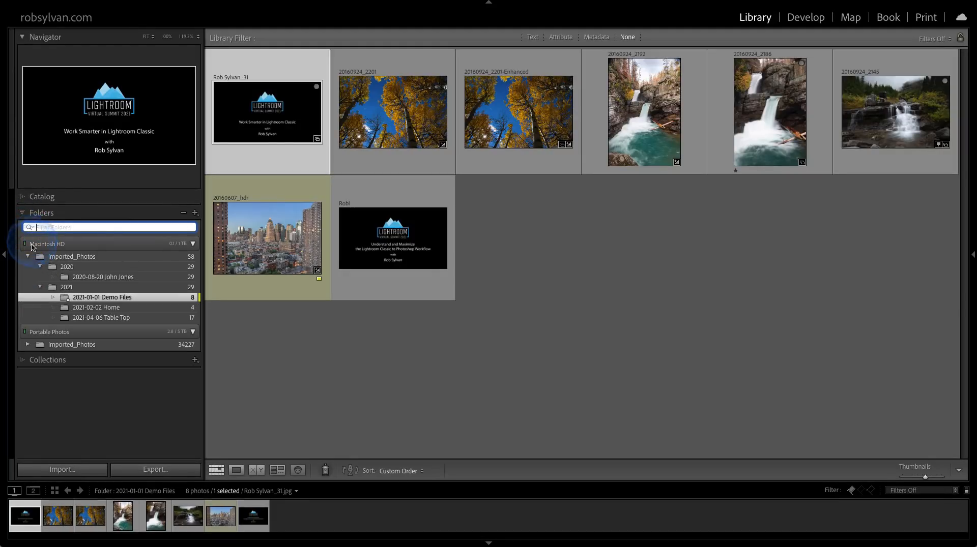
Create a collection from the 2020-08-20 shoot folder inside the Sessions collection set, keeping the folder's name.
{"action": "mouse_move", "coordinate": [108, 279]}
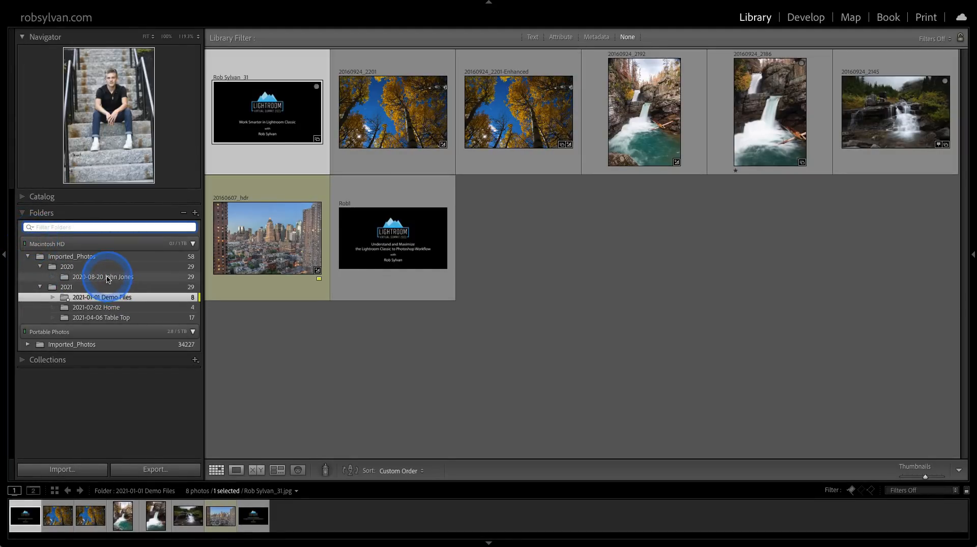
{"action": "left_click", "coordinate": [107, 278]}
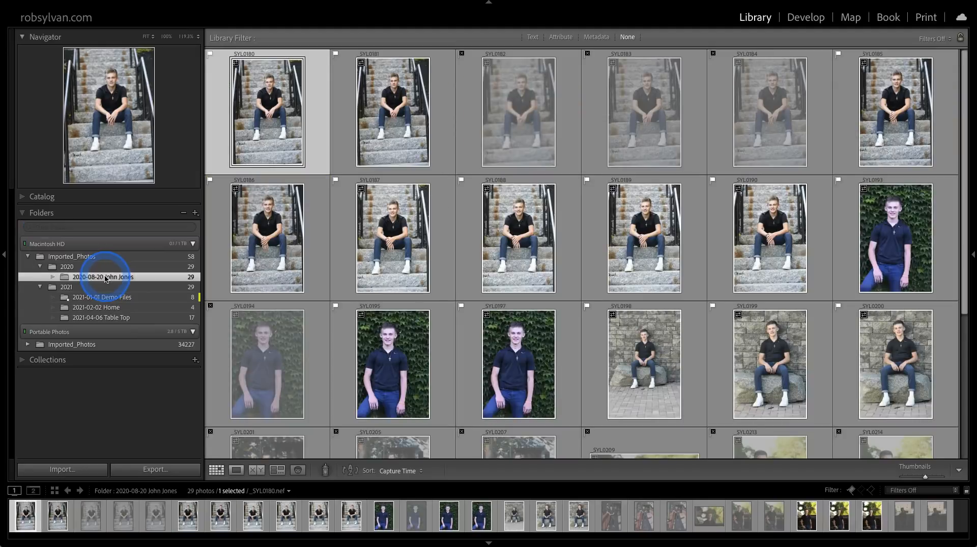
{"action": "right_click", "coordinate": [106, 278]}
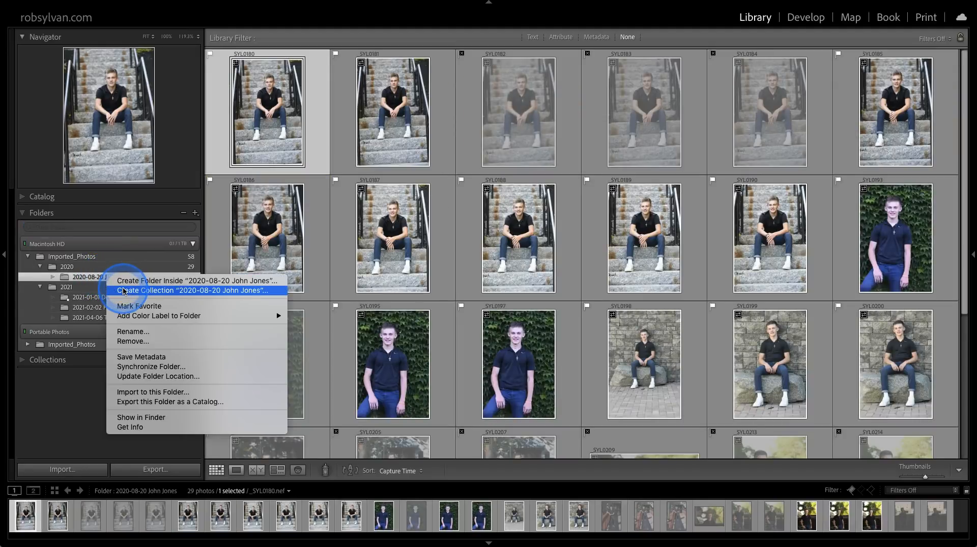
{"action": "left_click", "coordinate": [123, 291]}
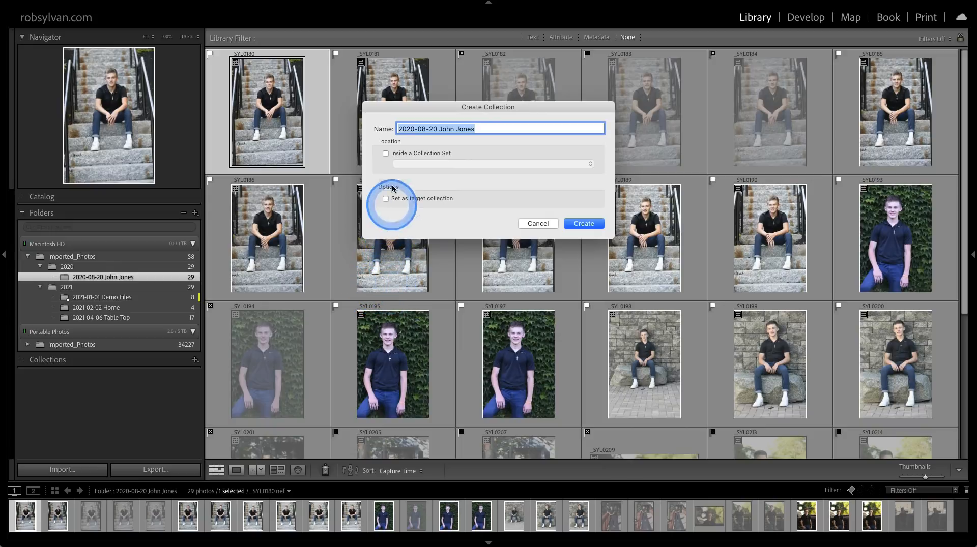
{"action": "left_click", "coordinate": [386, 154]}
{"action": "left_click", "coordinate": [411, 164]}
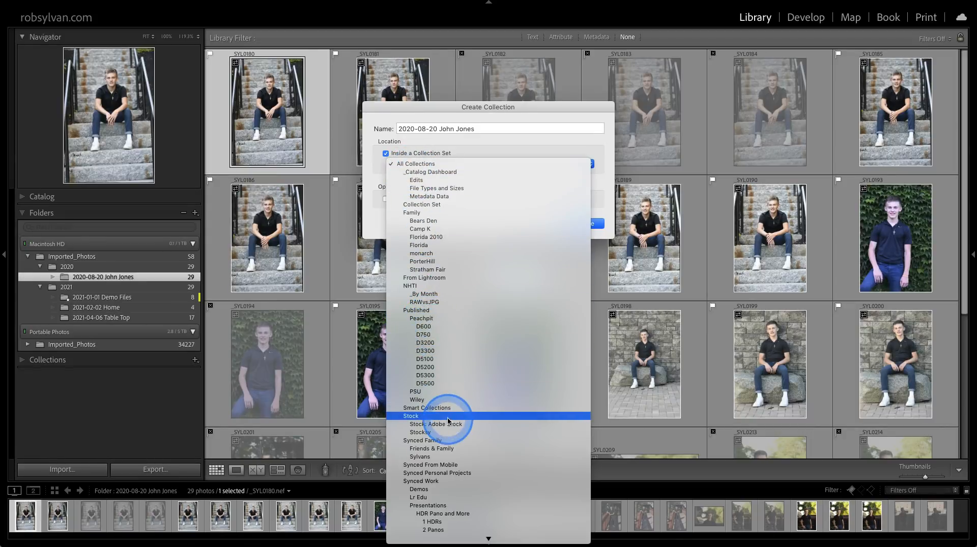
{"action": "scroll", "coordinate": [448, 416], "scroll_direction": "down", "scroll_amount": 5}
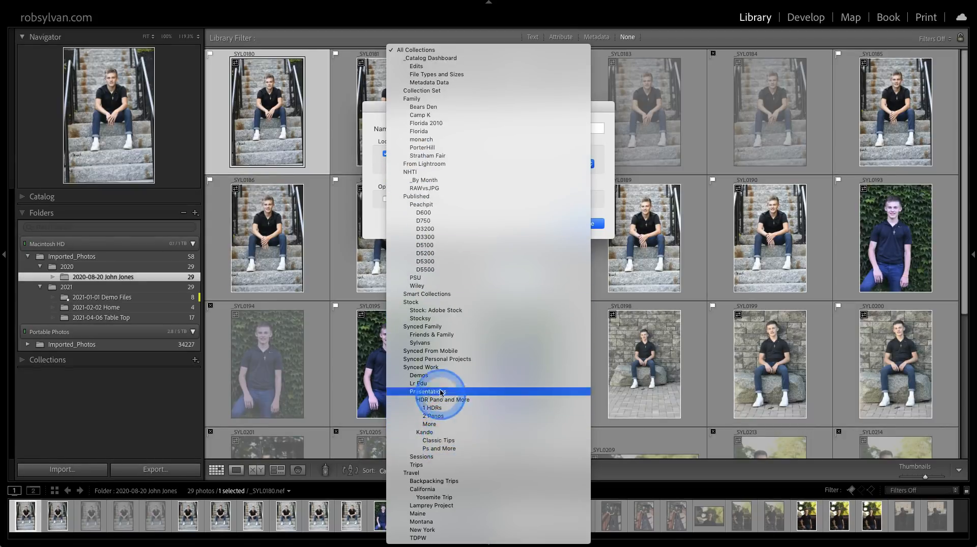
{"action": "left_click", "coordinate": [421, 457]}
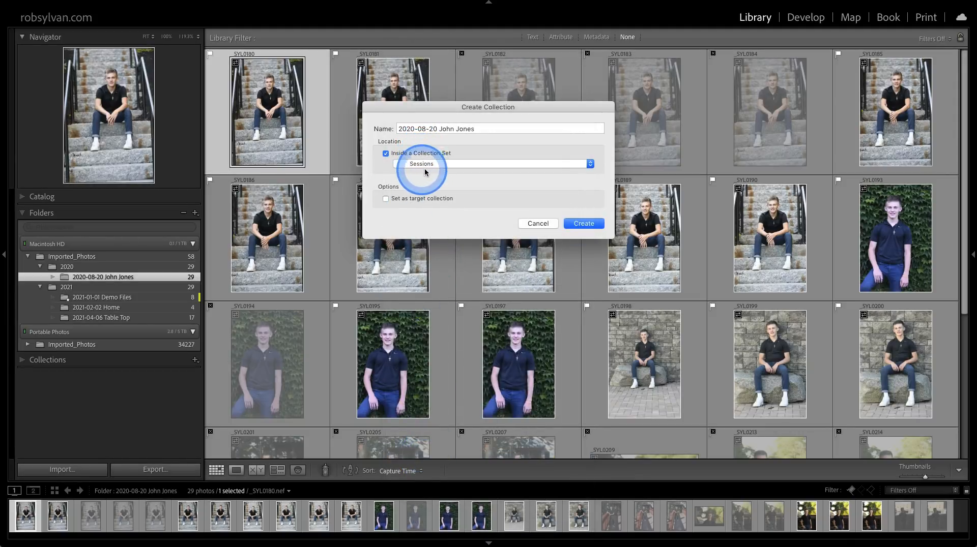
{"action": "left_click", "coordinate": [589, 230]}
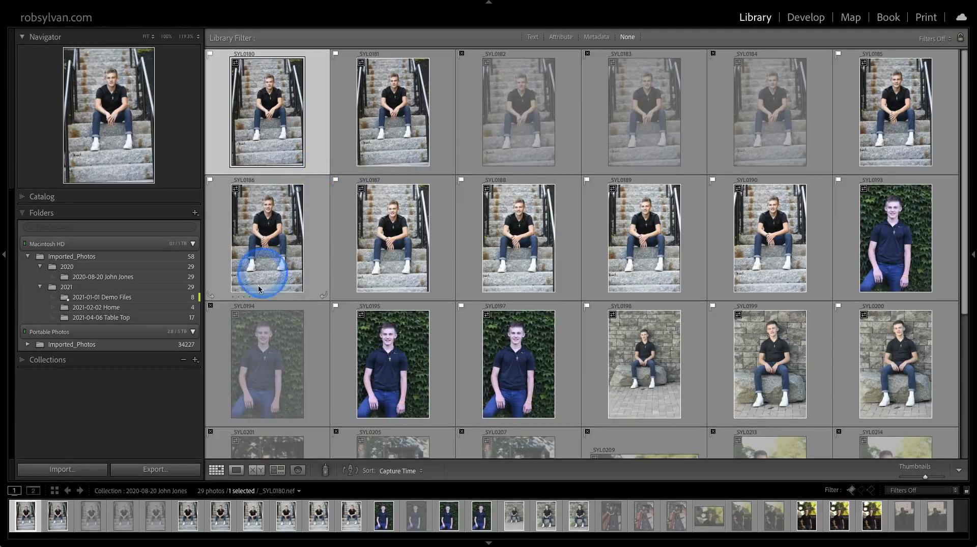
Filter the 2020-08-20 collection to Rejected Photos Only, remove them all from the collection, and turn the filter off.
{"action": "left_click", "coordinate": [82, 360]}
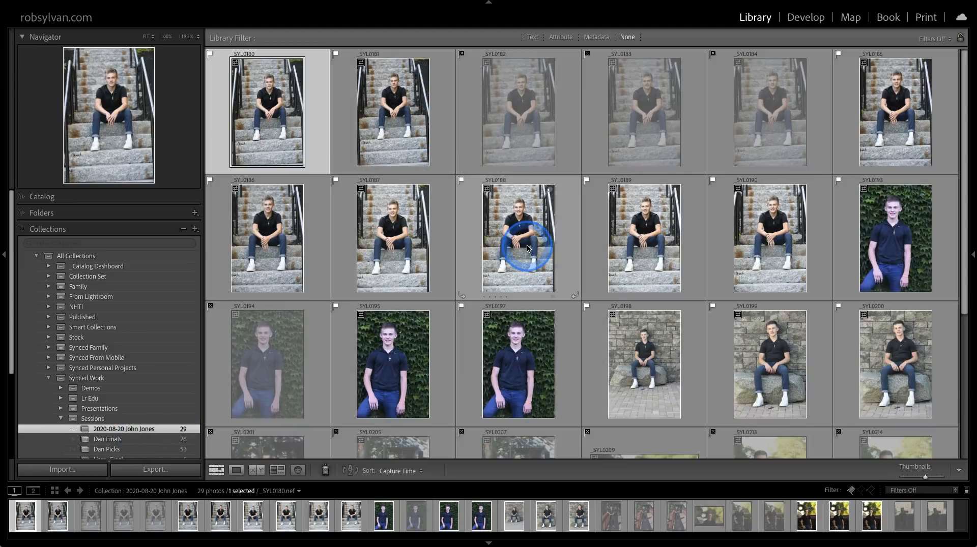
{"action": "mouse_move", "coordinate": [527, 249]}
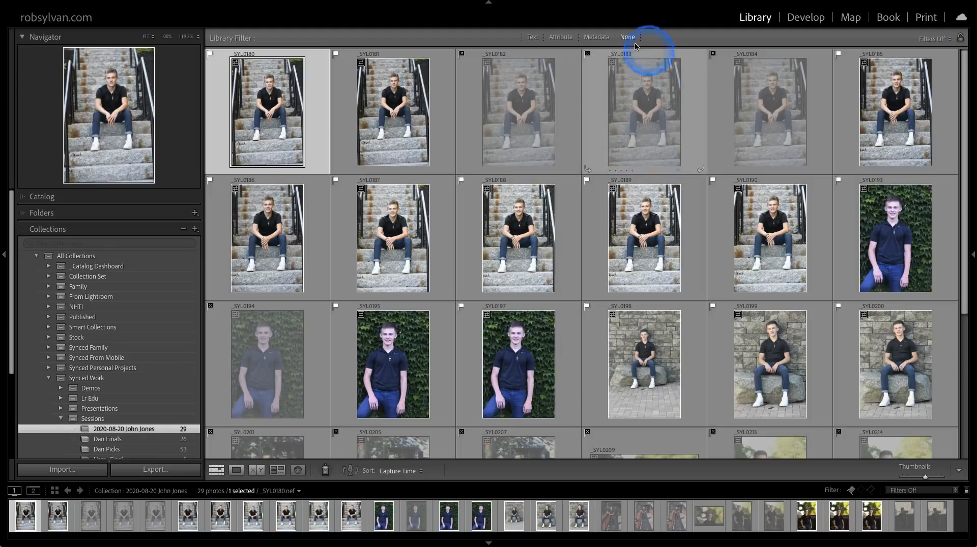
{"action": "left_click", "coordinate": [560, 37]}
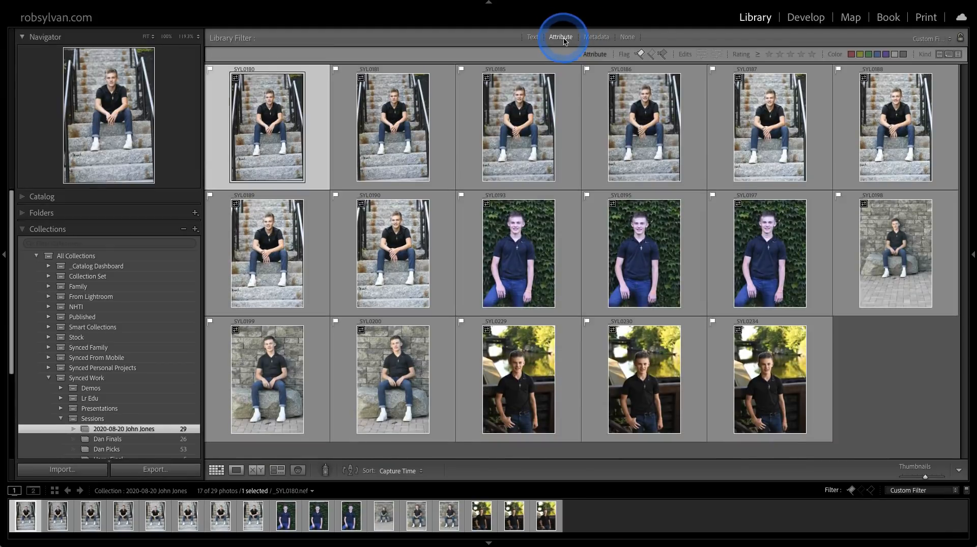
{"action": "left_click", "coordinate": [653, 54]}
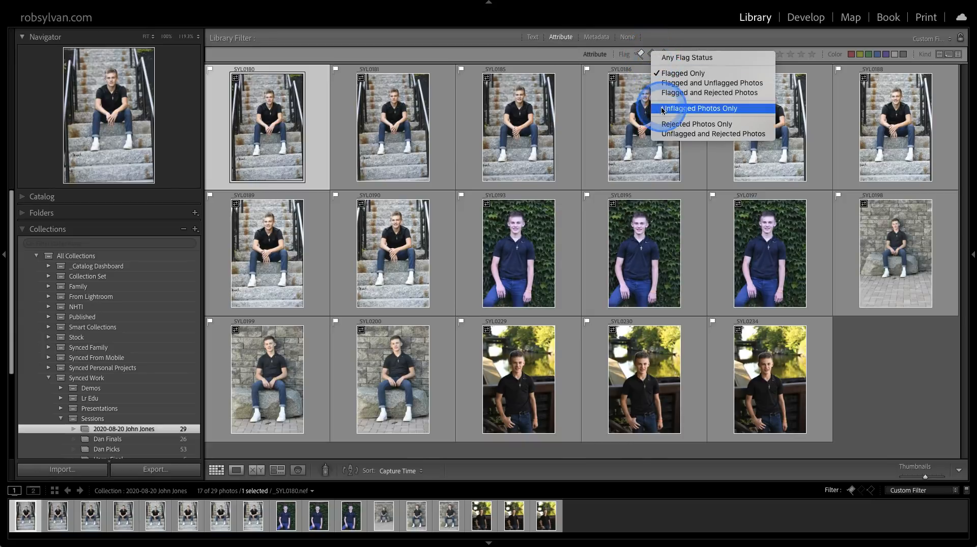
{"action": "left_click", "coordinate": [652, 124]}
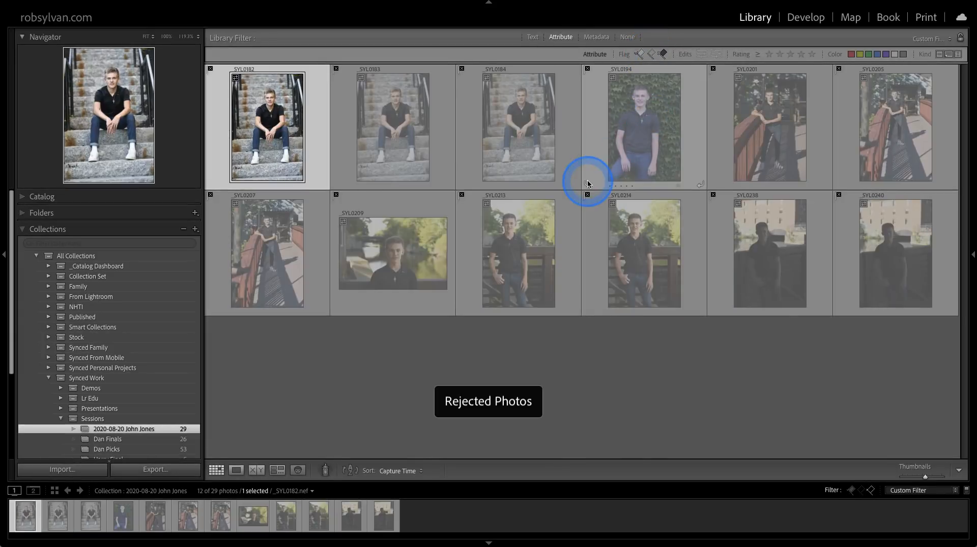
{"action": "key", "text": "ctrl+a"}
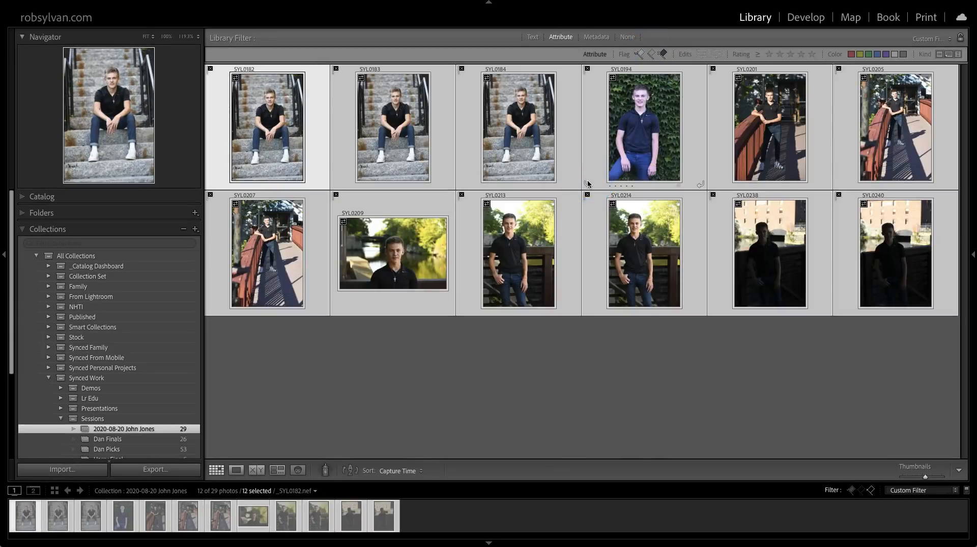
{"action": "key", "text": "Delete"}
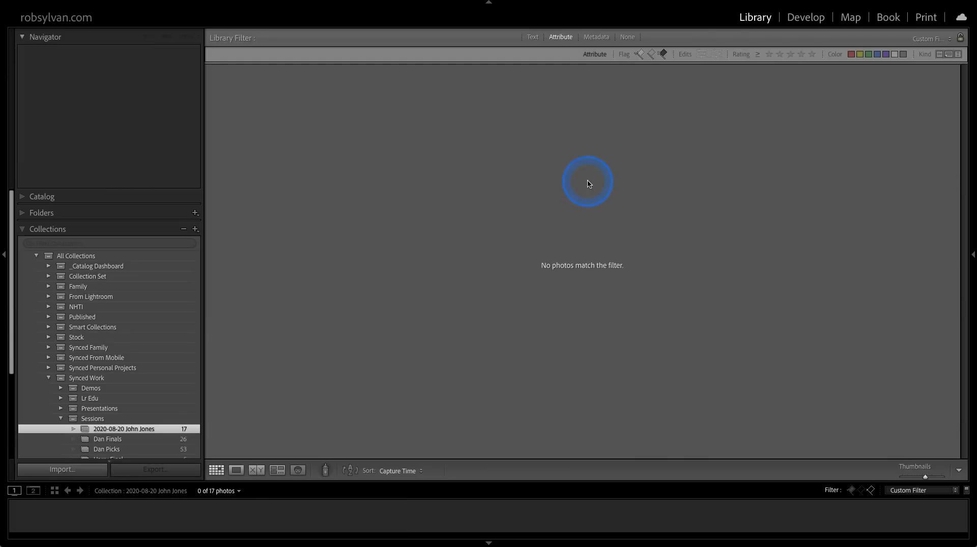
{"action": "key", "text": "ctrl+l"}
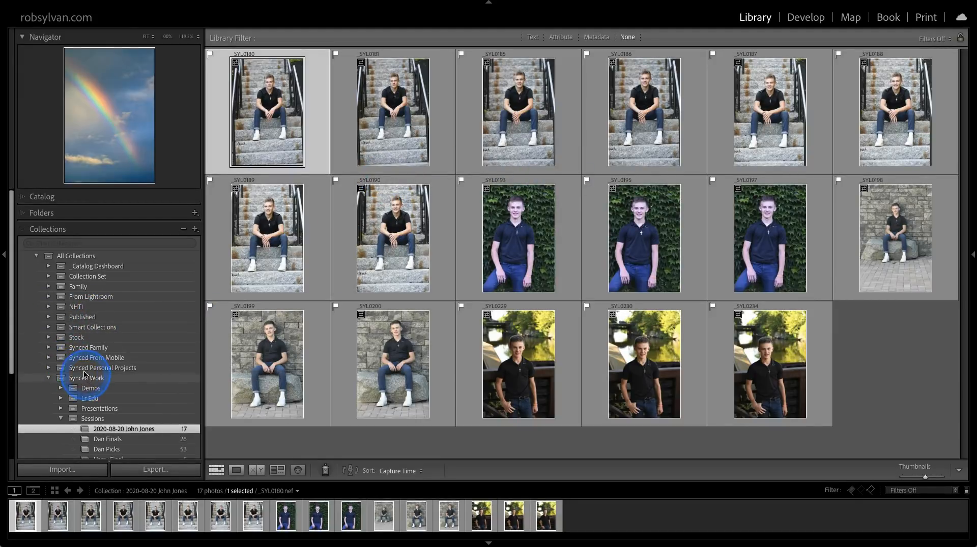
Check the Synced Collections and Color Labels filter options for collections, and look through the collections in the Sessions set.
{"action": "left_click", "coordinate": [28, 245]}
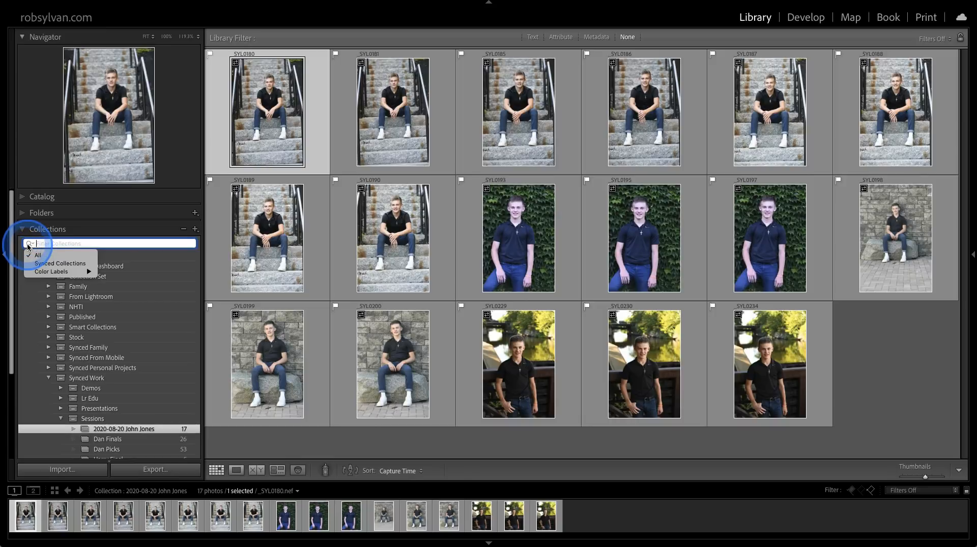
{"action": "mouse_move", "coordinate": [34, 272]}
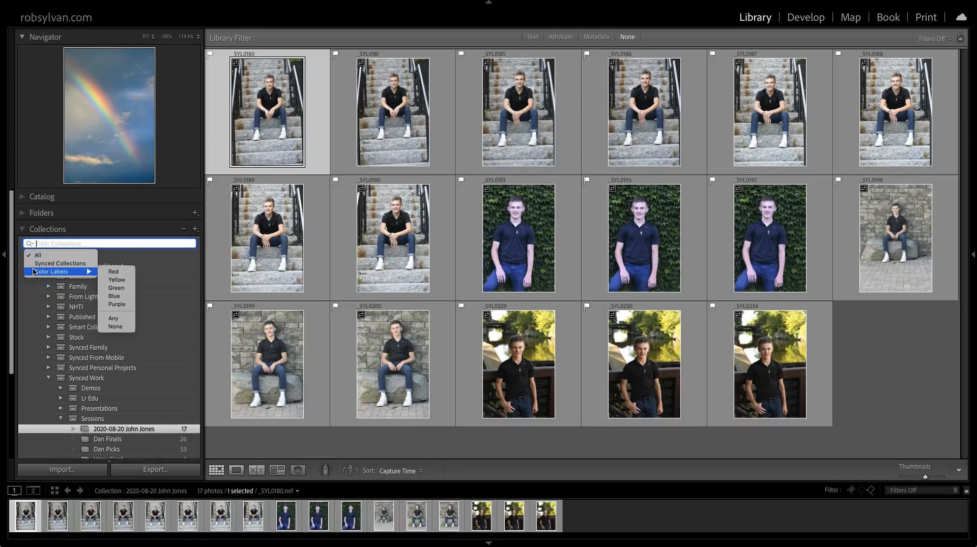
{"action": "left_click", "coordinate": [39, 264]}
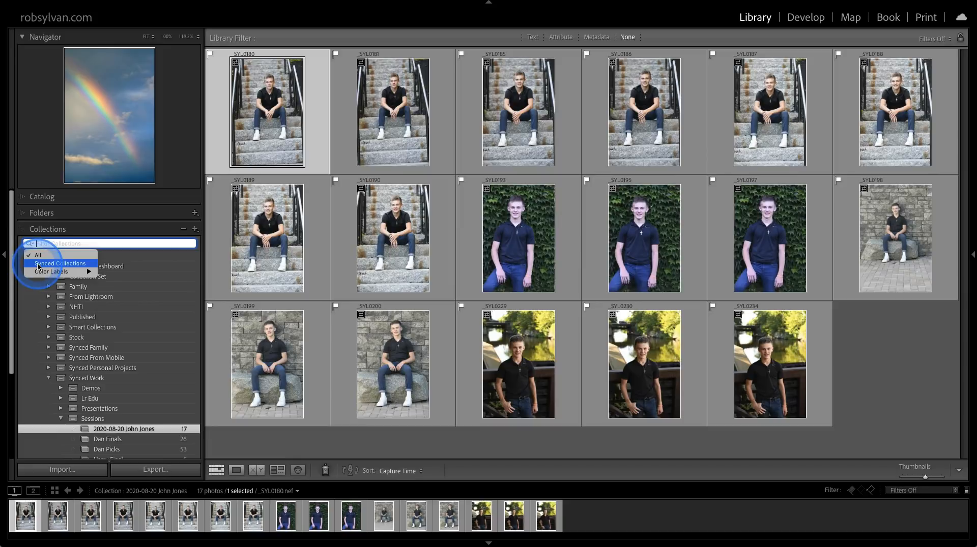
{"action": "left_click", "coordinate": [45, 265]}
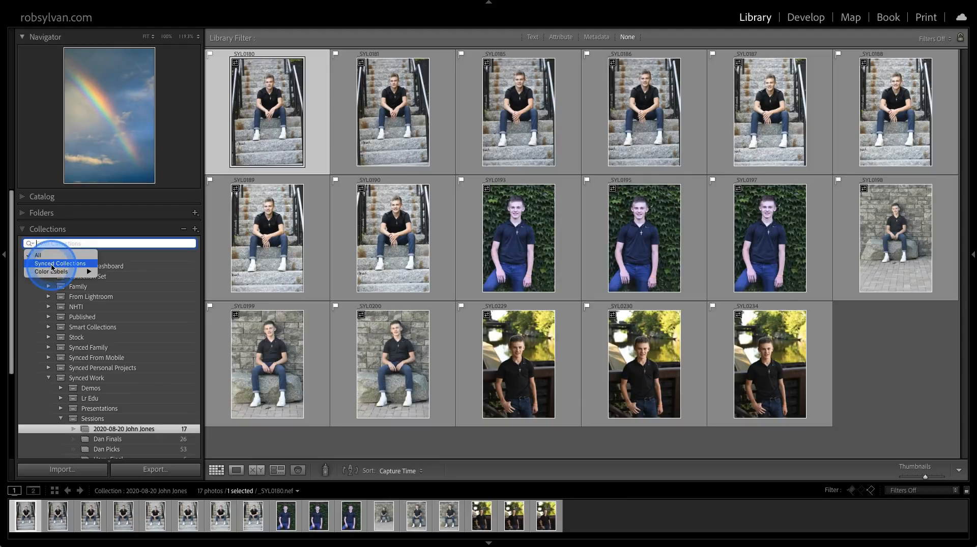
{"action": "mouse_move", "coordinate": [52, 275]}
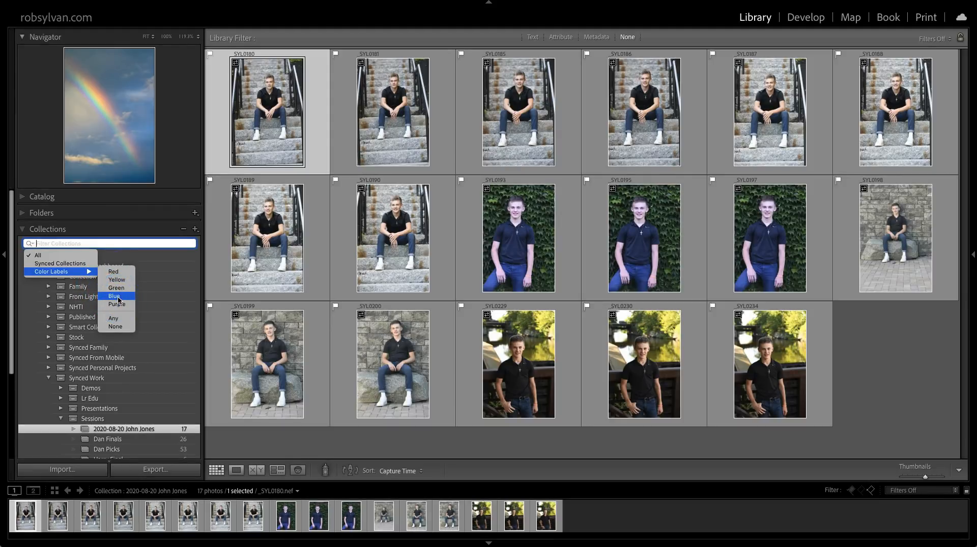
{"action": "left_click", "coordinate": [56, 246]}
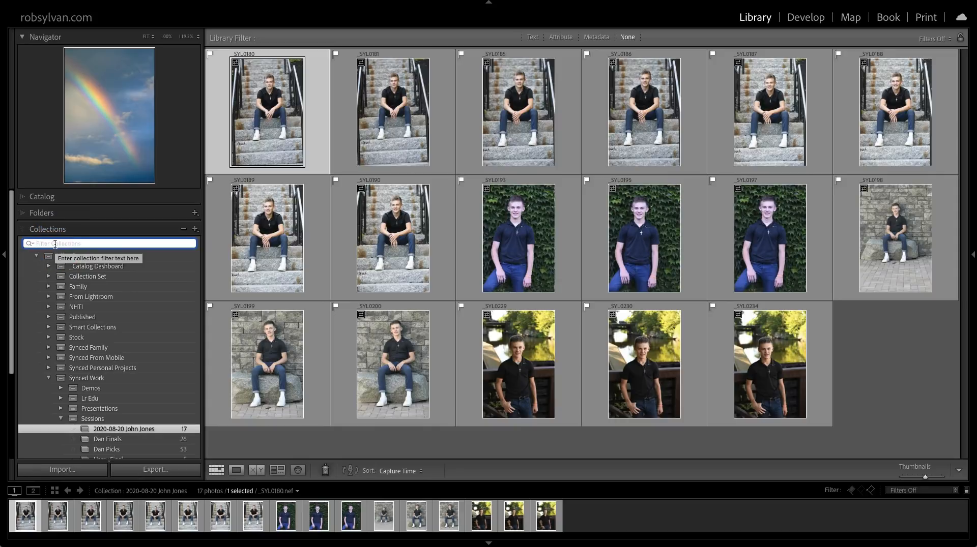
{"action": "key", "text": "Escape"}
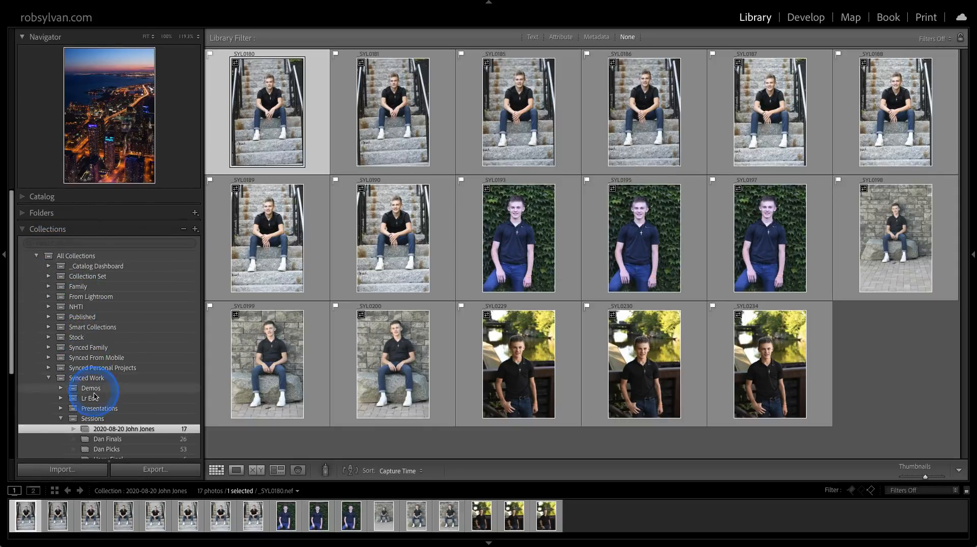
{"action": "scroll", "coordinate": [95, 399], "scroll_direction": "down", "scroll_amount": 5}
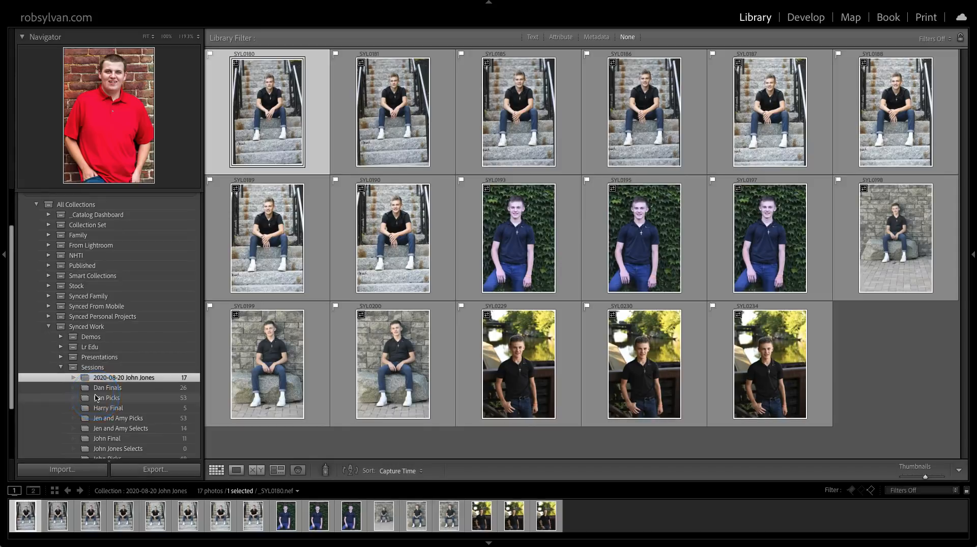
{"action": "scroll", "coordinate": [96, 399], "scroll_direction": "down", "scroll_amount": 3}
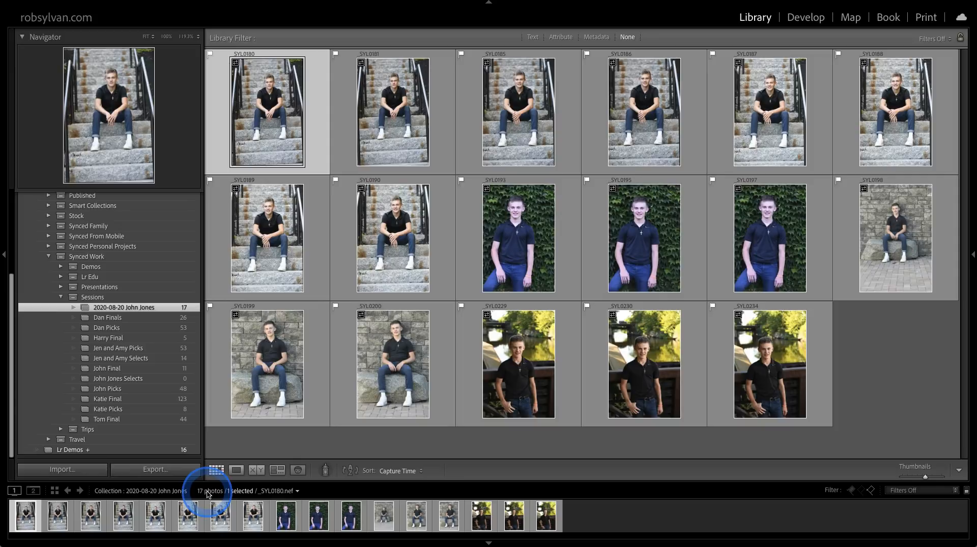
Add the 2020-08-20 shoot collection to the favorite sources.
{"action": "left_click", "coordinate": [294, 492]}
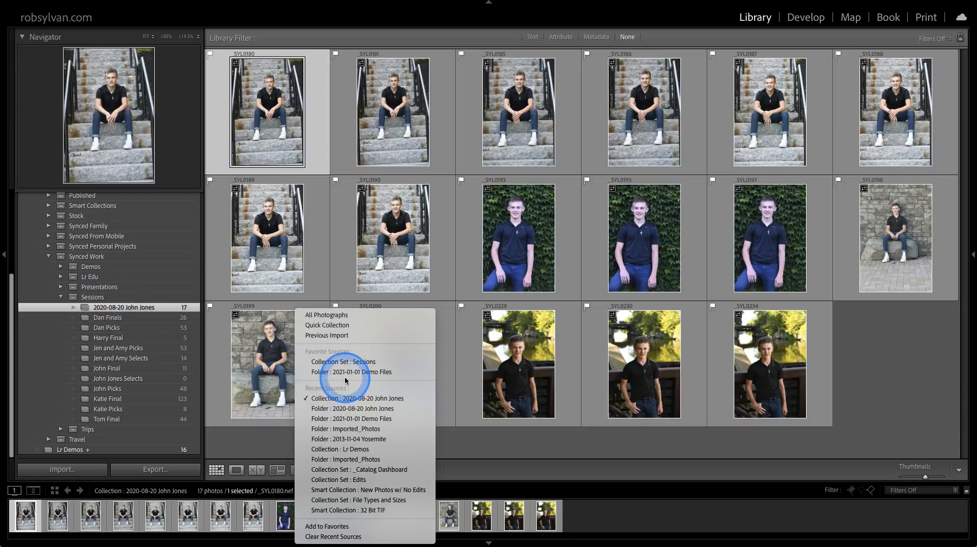
{"action": "right_click", "coordinate": [141, 308]}
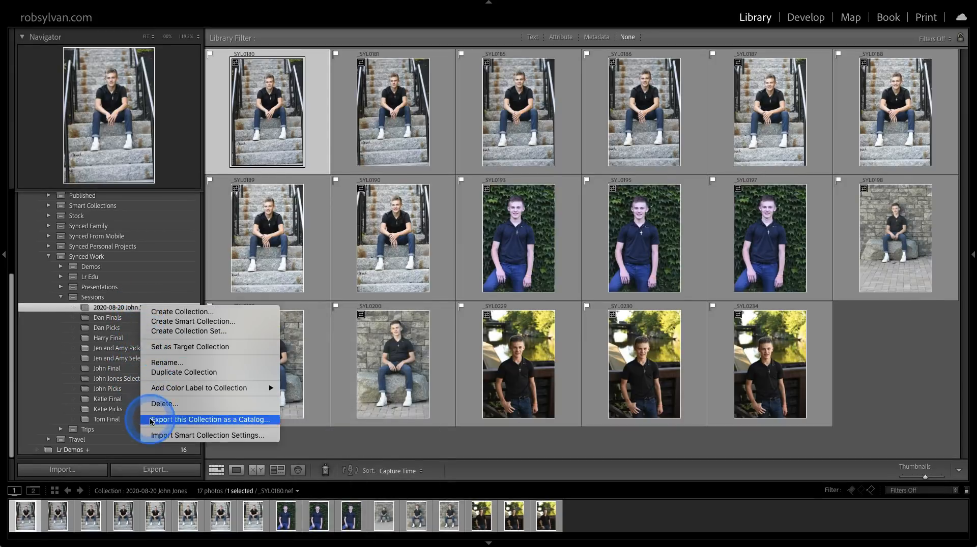
{"action": "left_click", "coordinate": [123, 309]}
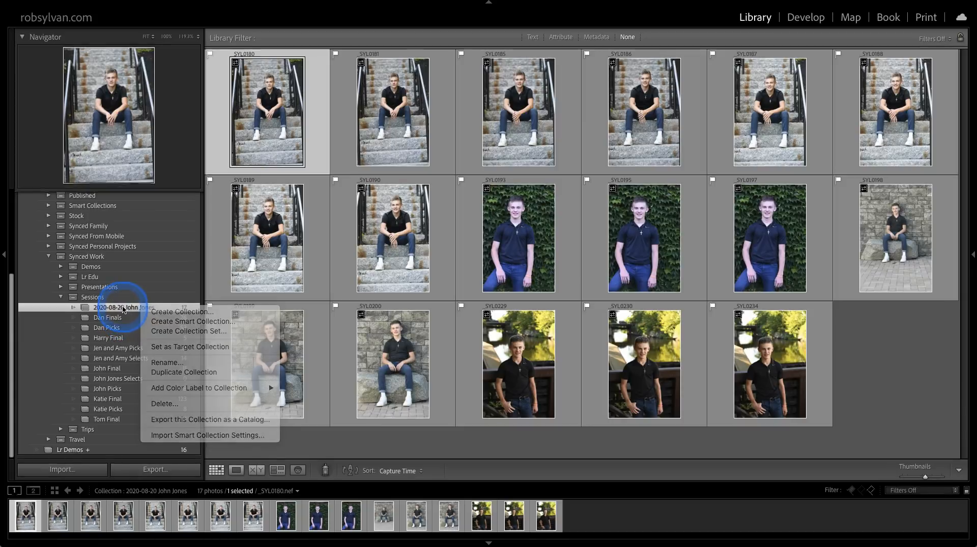
{"action": "left_click", "coordinate": [272, 491]}
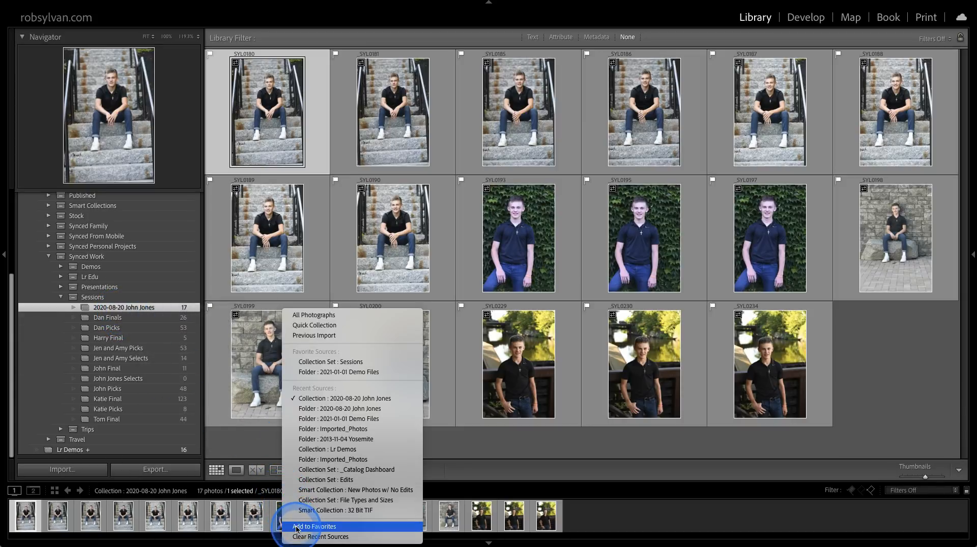
{"action": "left_click", "coordinate": [283, 514]}
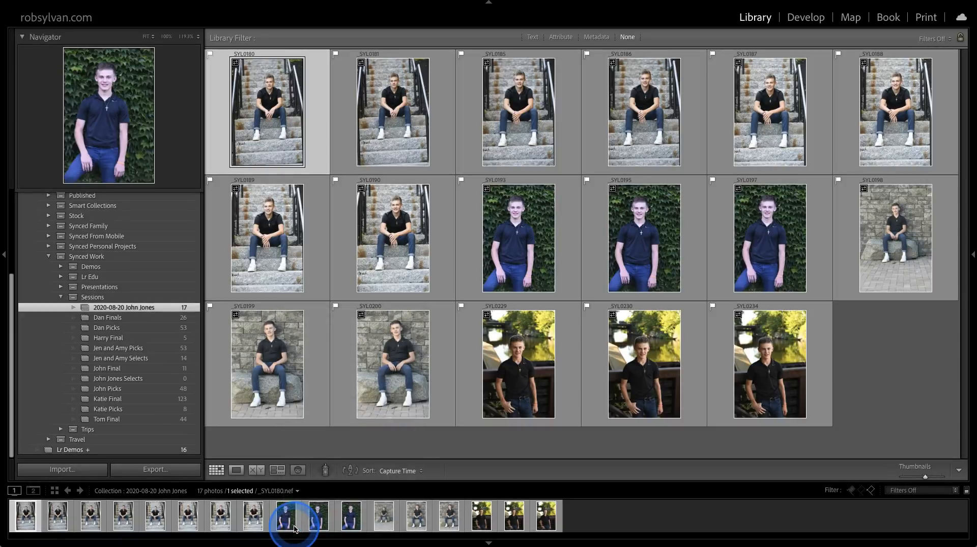
Switch to the Sessions collection set and on to the Lr Demos collection, and check its Set as Target Collection option.
{"action": "left_click", "coordinate": [277, 492]}
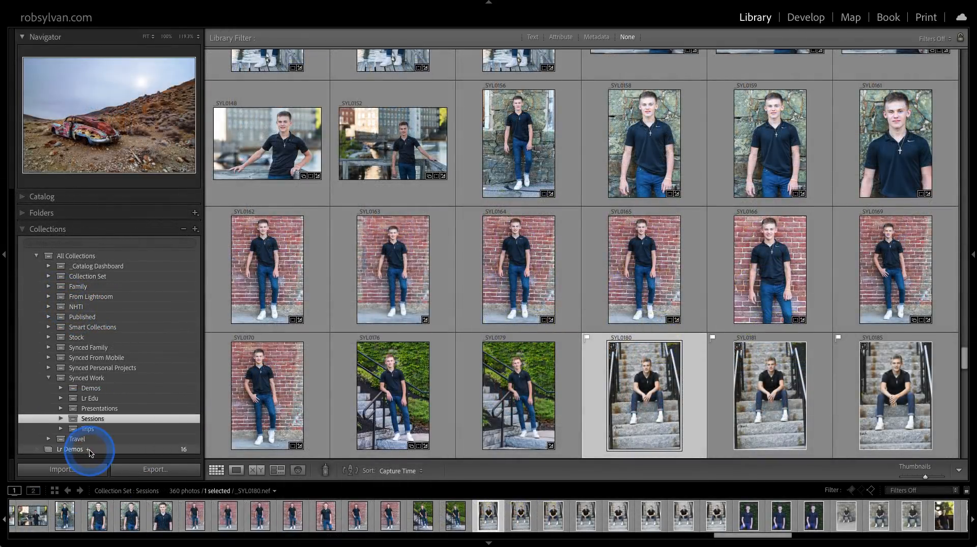
{"action": "left_click", "coordinate": [92, 451]}
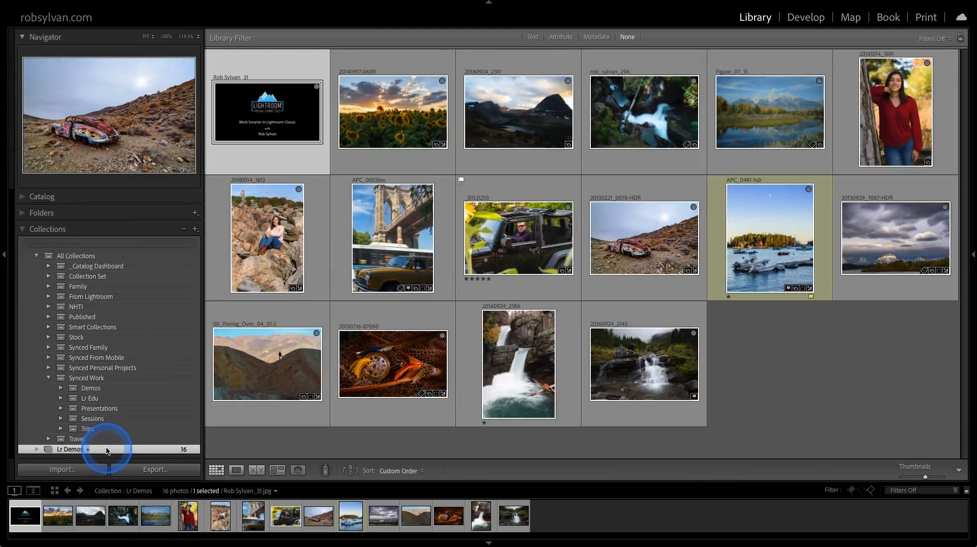
{"action": "right_click", "coordinate": [108, 451]}
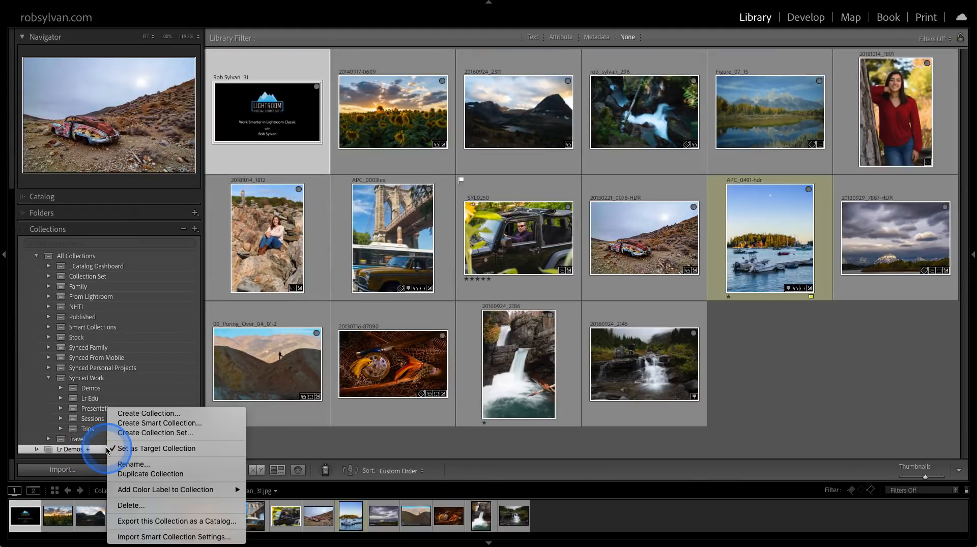
{"action": "left_click", "coordinate": [135, 450]}
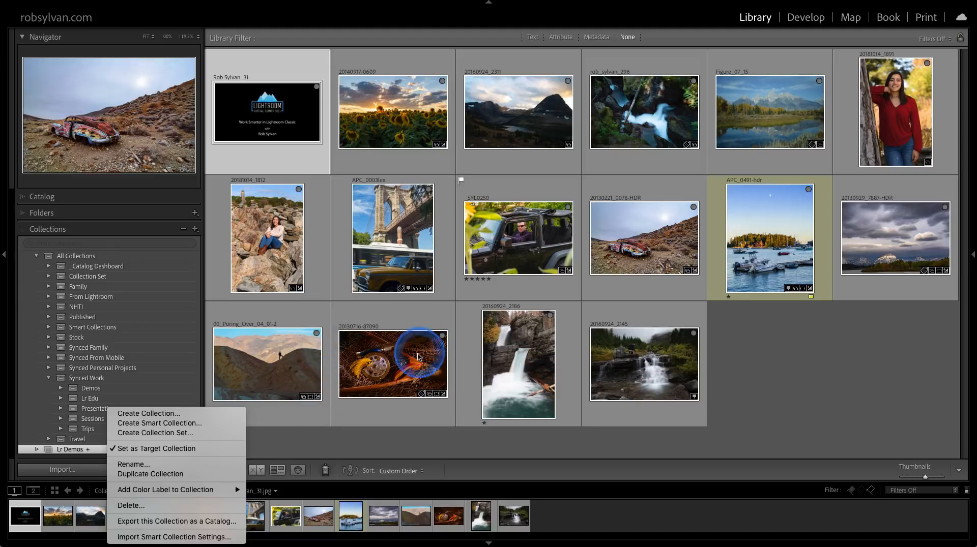
{"action": "left_click", "coordinate": [376, 447]}
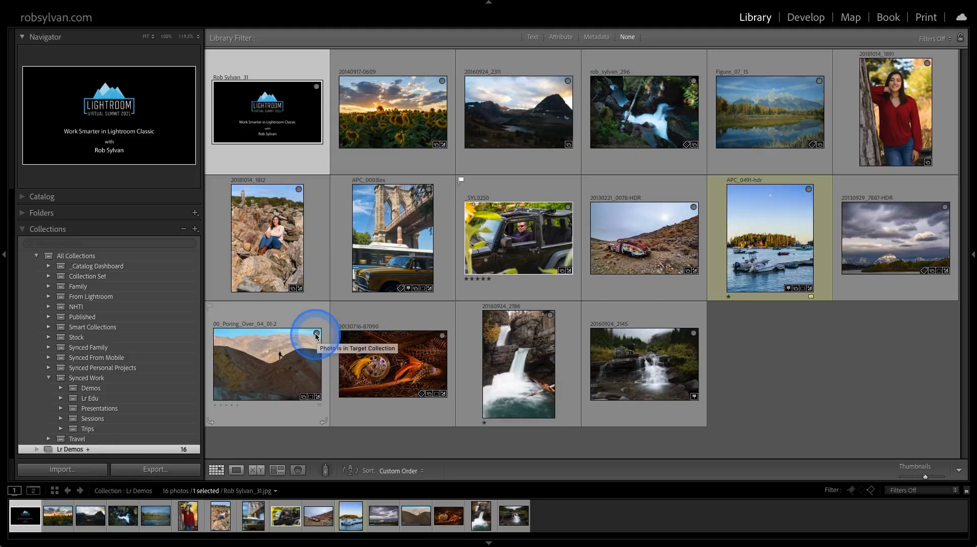
Take the 00_Poring_Over_04_01-2 photo out of the target collection, and undo the removal.
{"action": "left_click", "coordinate": [317, 335]}
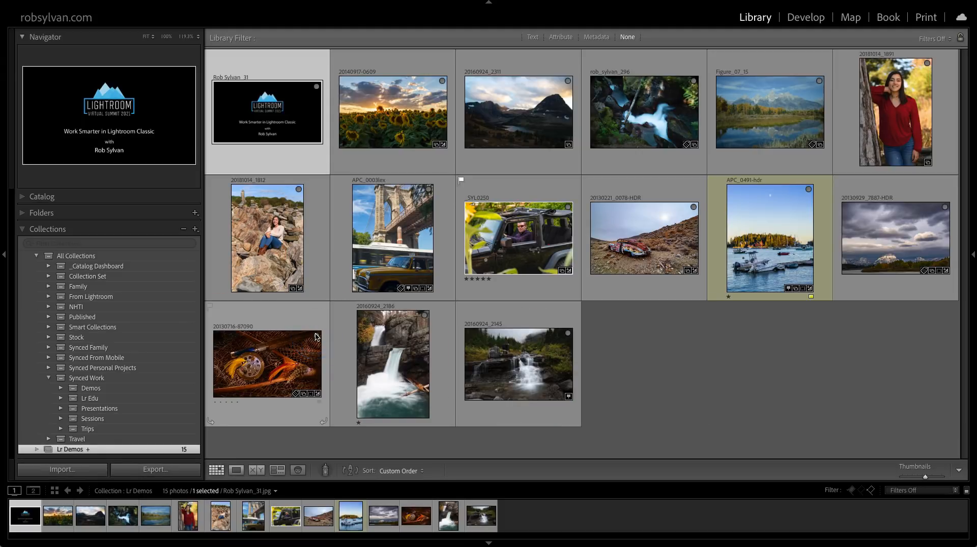
{"action": "left_click", "coordinate": [317, 336]}
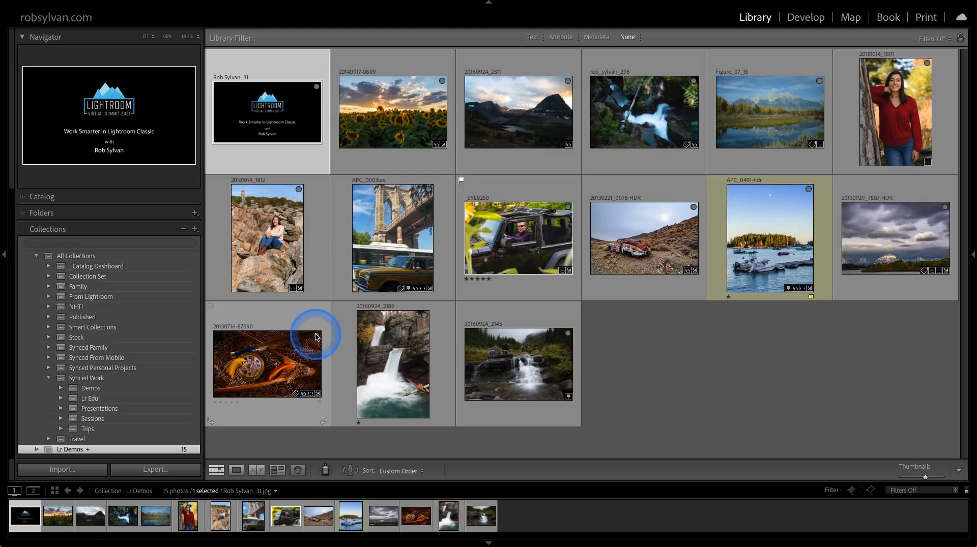
{"action": "key", "text": "ctrl+z"}
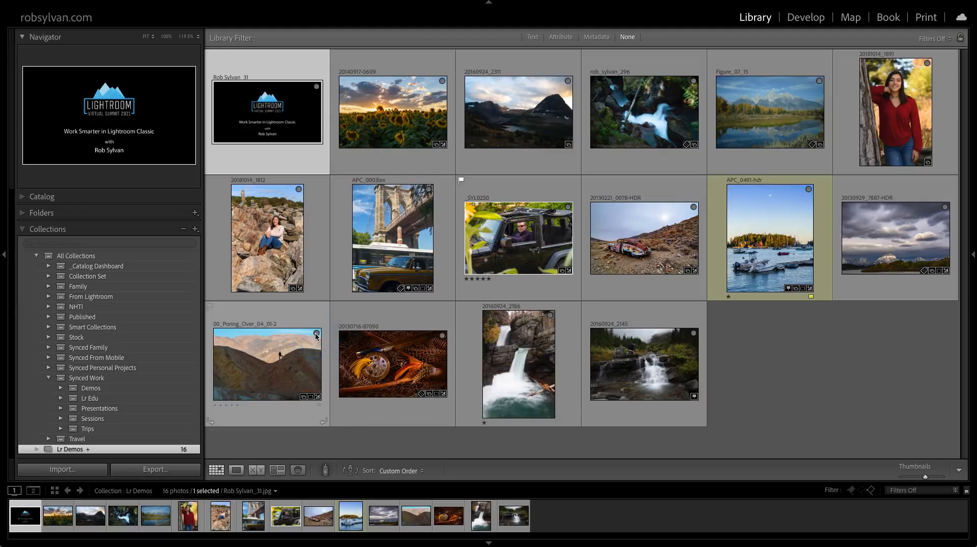
{"action": "left_click", "coordinate": [160, 402]}
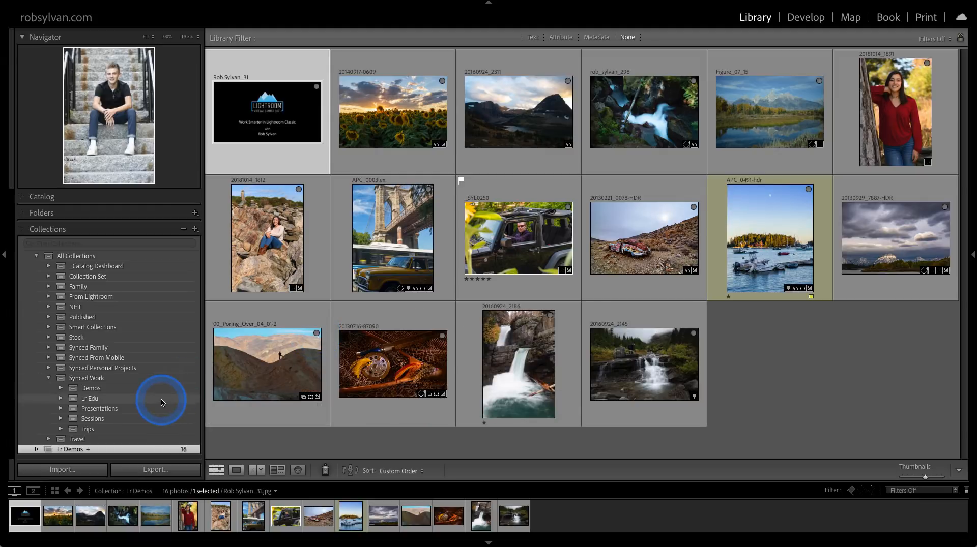
Open the 2020-08-20 collection from the favorite sources and add photo _SYL0180 to the target collection.
{"action": "left_click", "coordinate": [275, 491]}
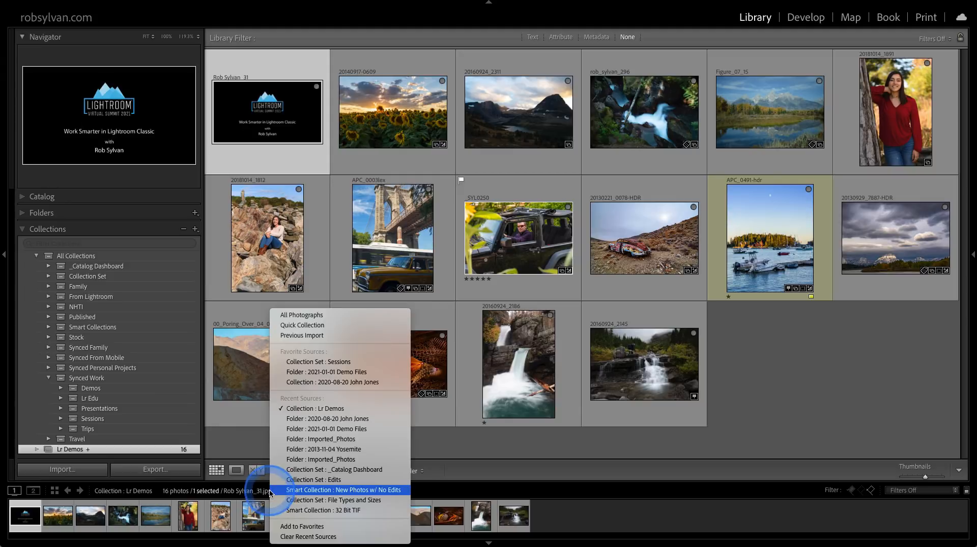
{"action": "left_click", "coordinate": [313, 381]}
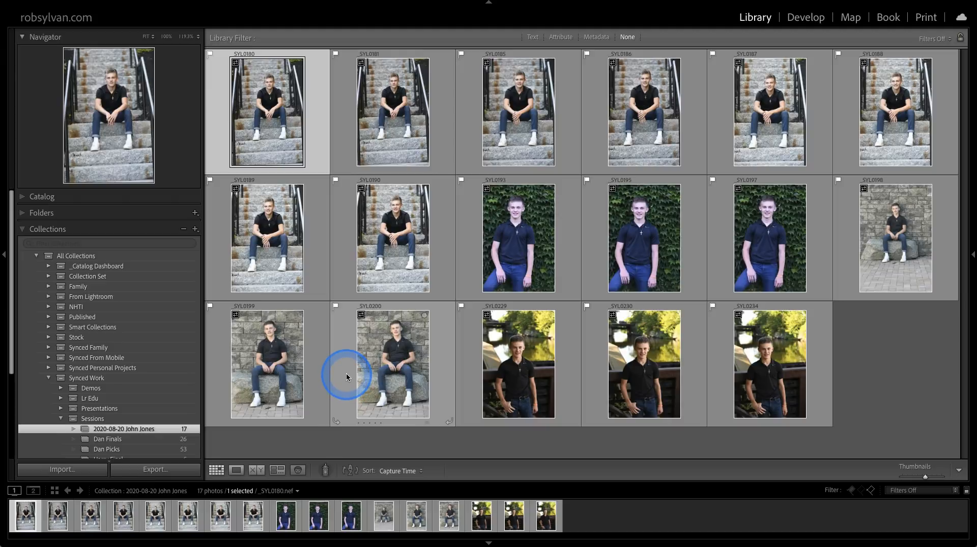
{"action": "key", "text": "shift+b"}
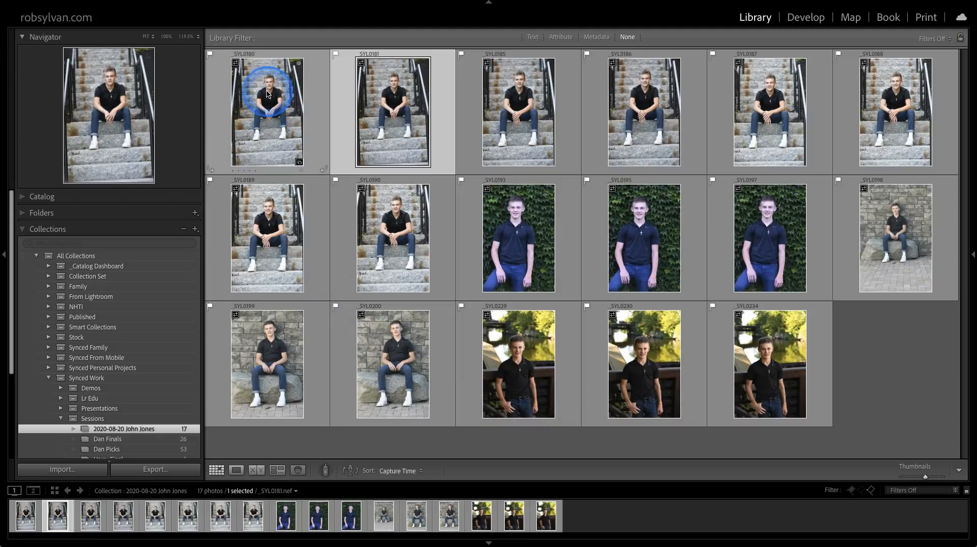
Jump from photo _SYL0180 to the Lr Demos collection it belongs to, and select the photo there.
{"action": "left_click", "coordinate": [298, 162]}
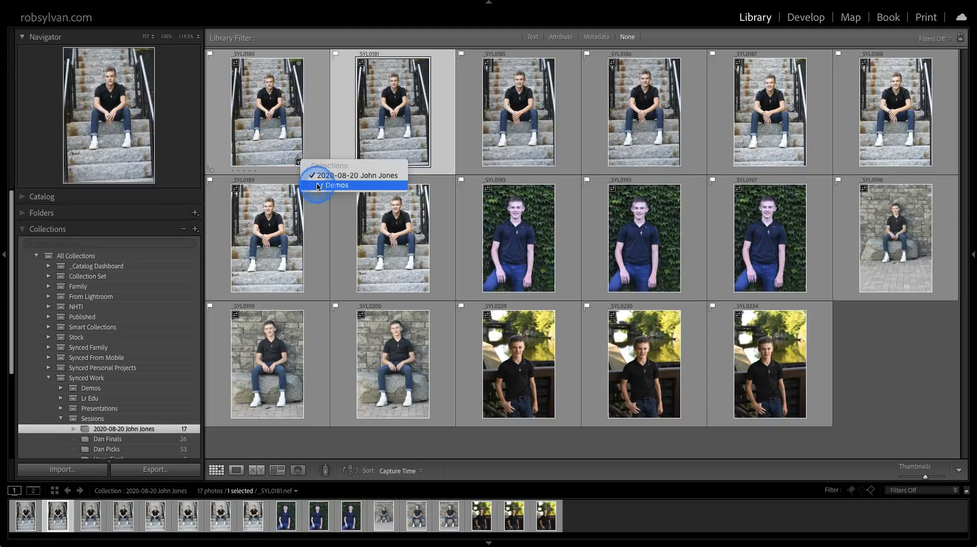
{"action": "left_click", "coordinate": [326, 185]}
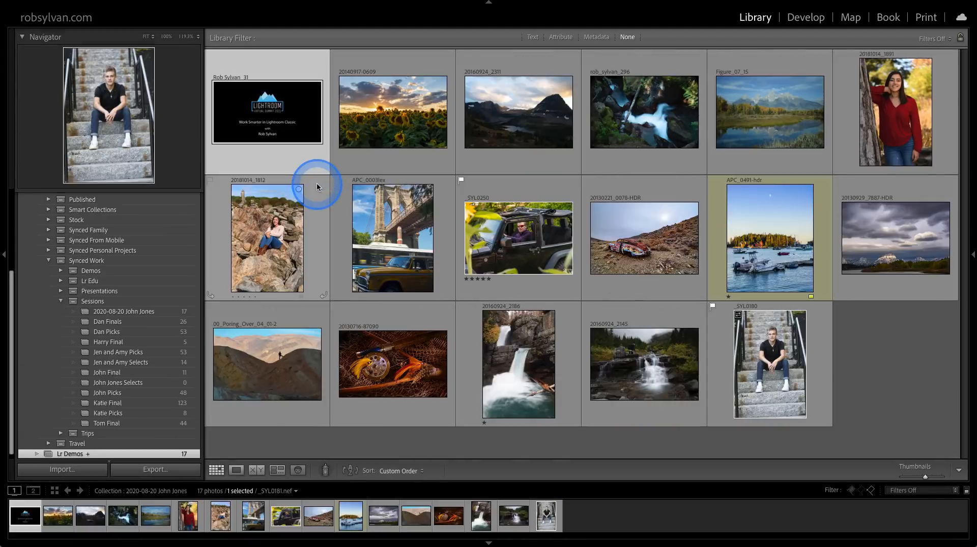
{"action": "left_click", "coordinate": [767, 373]}
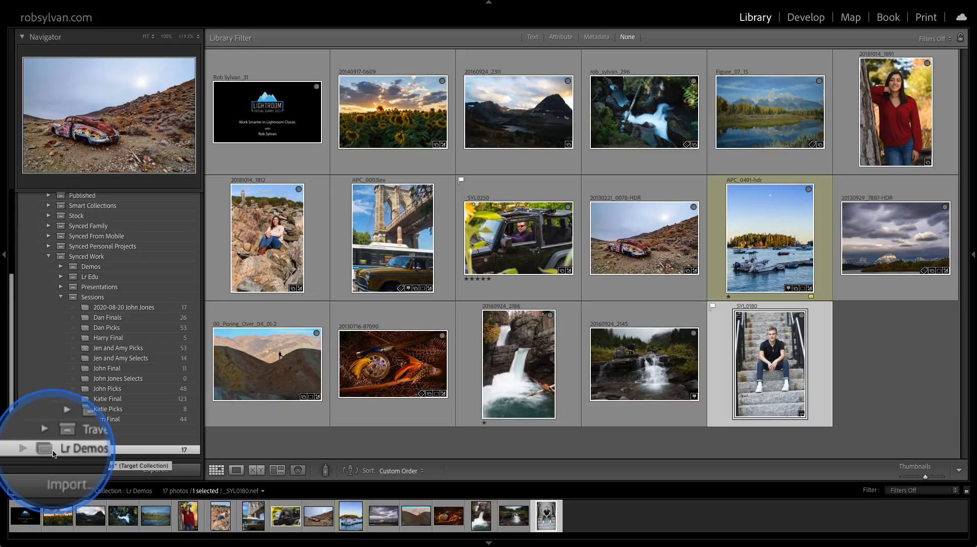
Expand the _Catalog Dashboard collection set and its File Types and Sizes set.
{"action": "scroll", "coordinate": [71, 381], "scroll_direction": "up", "scroll_amount": 2}
{"action": "scroll", "coordinate": [73, 377], "scroll_direction": "up", "scroll_amount": 5}
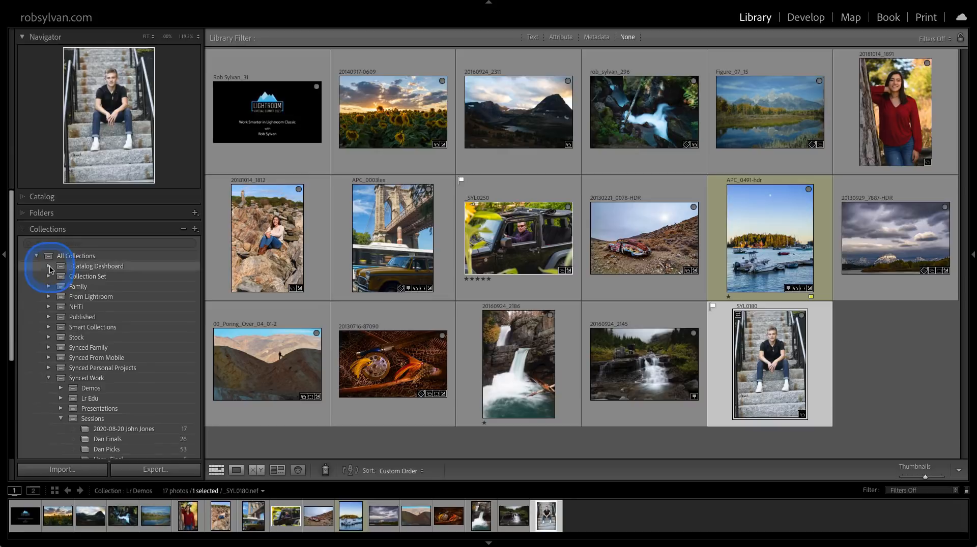
{"action": "left_click", "coordinate": [49, 267]}
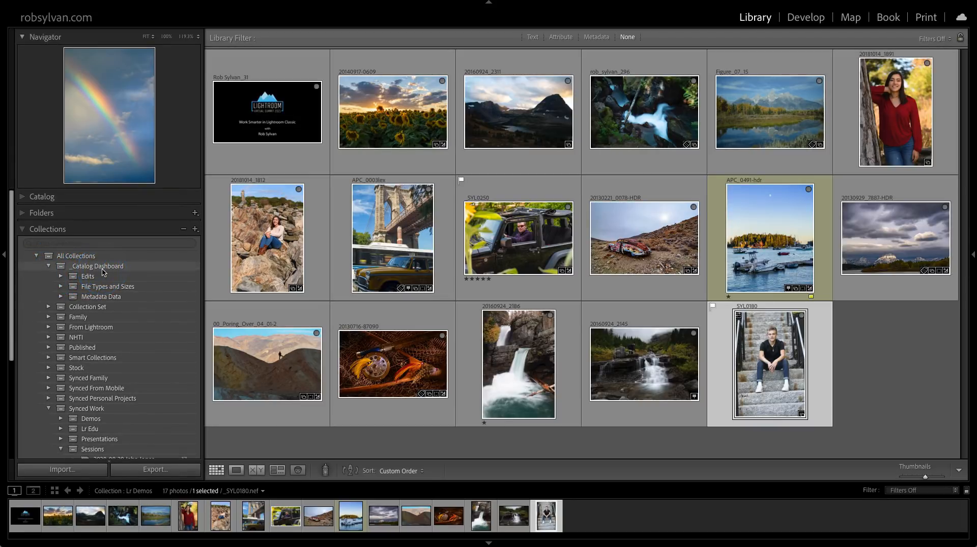
{"action": "left_click", "coordinate": [76, 282]}
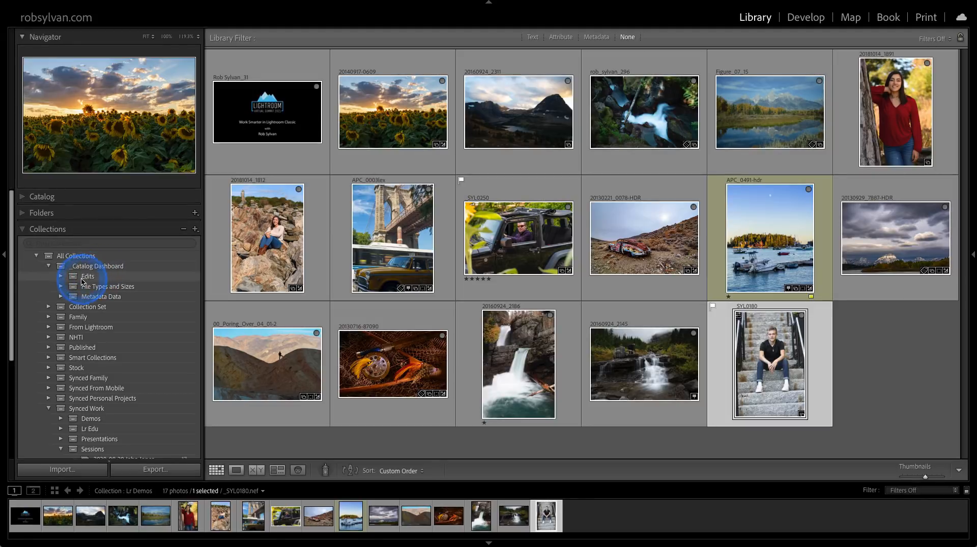
{"action": "left_click", "coordinate": [62, 288]}
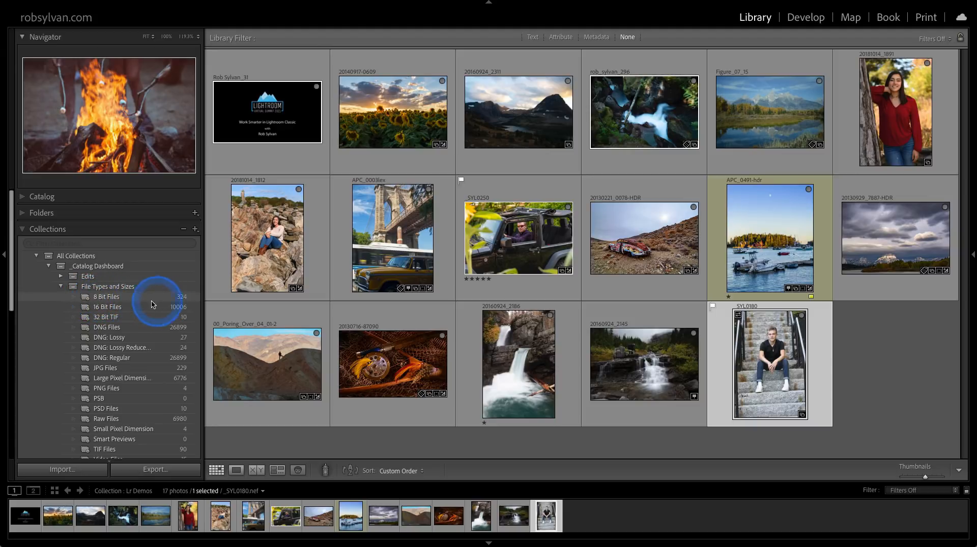
Review the rules of the 8 Bit Files smart collection without changing them, and view the 32 Bit TIF smart collection.
{"action": "double_click", "coordinate": [87, 301]}
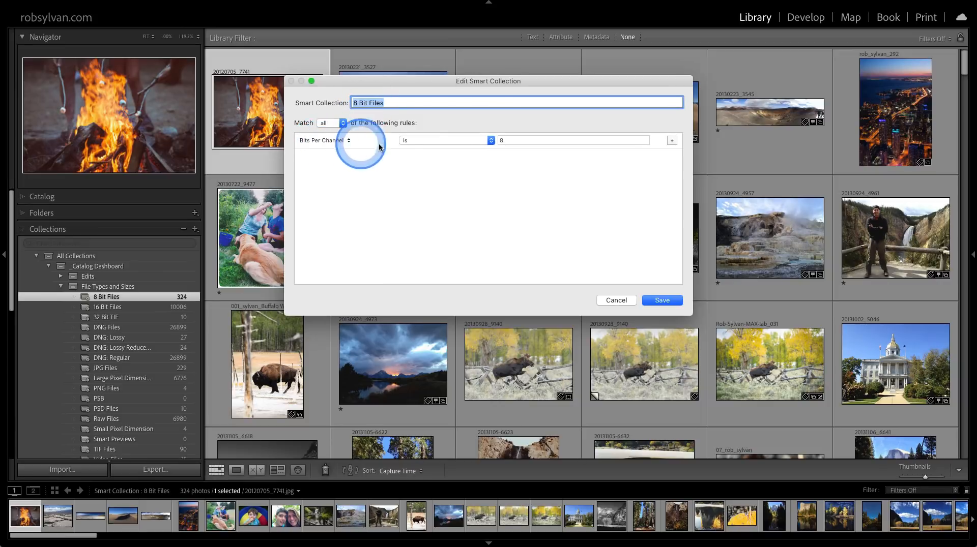
{"action": "left_click", "coordinate": [616, 301]}
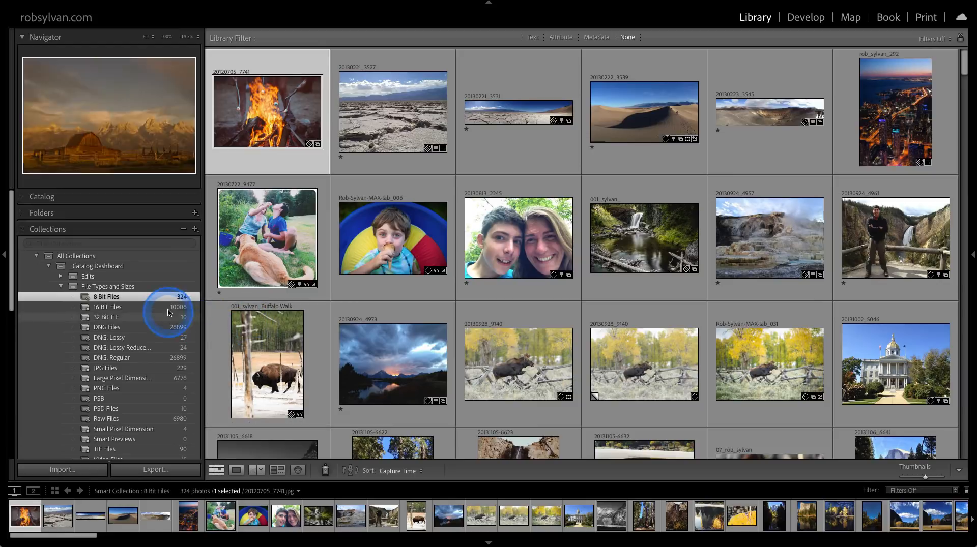
{"action": "left_click", "coordinate": [111, 318]}
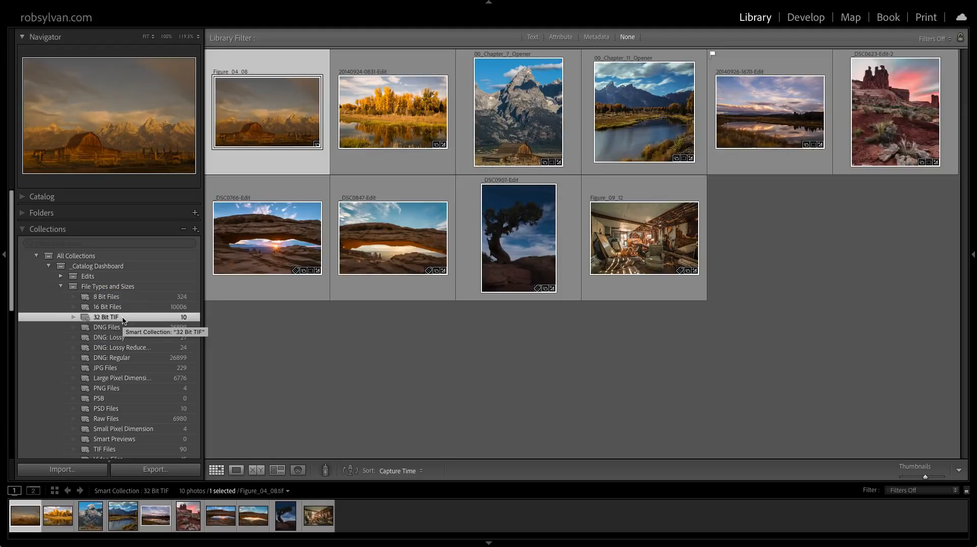
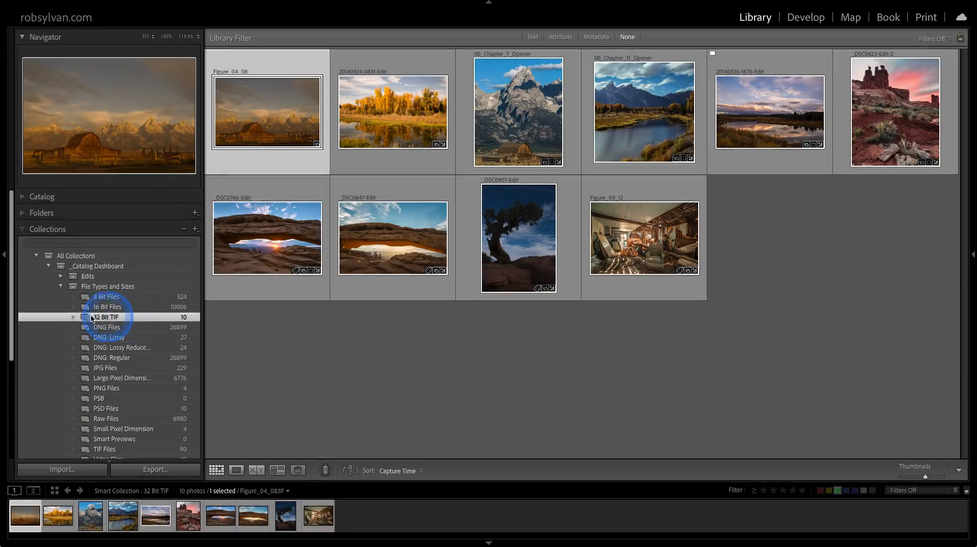
Collapse the File Types and Sizes and All Collections sets, and filter All Collections with the Color Blue: Pano preset.
{"action": "left_click", "coordinate": [61, 289]}
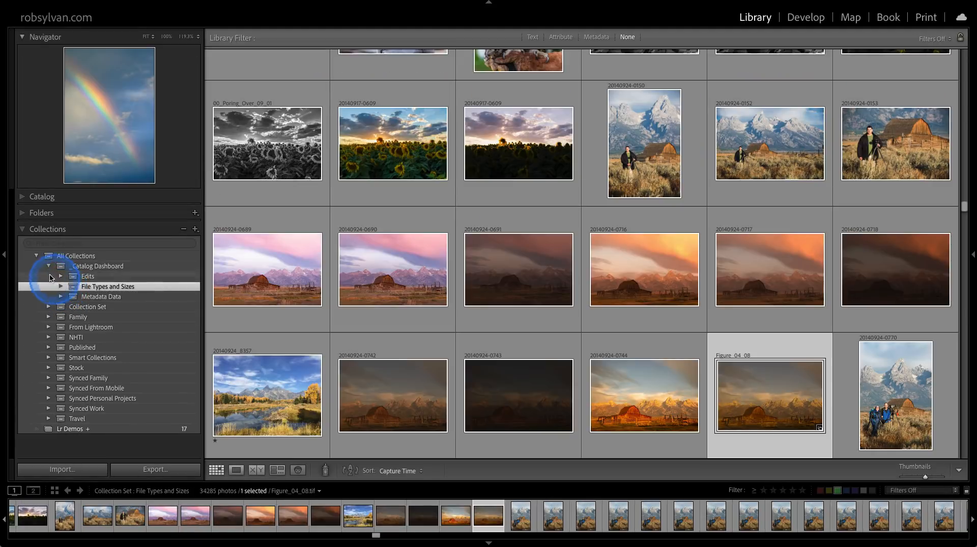
{"action": "left_click", "coordinate": [37, 256]}
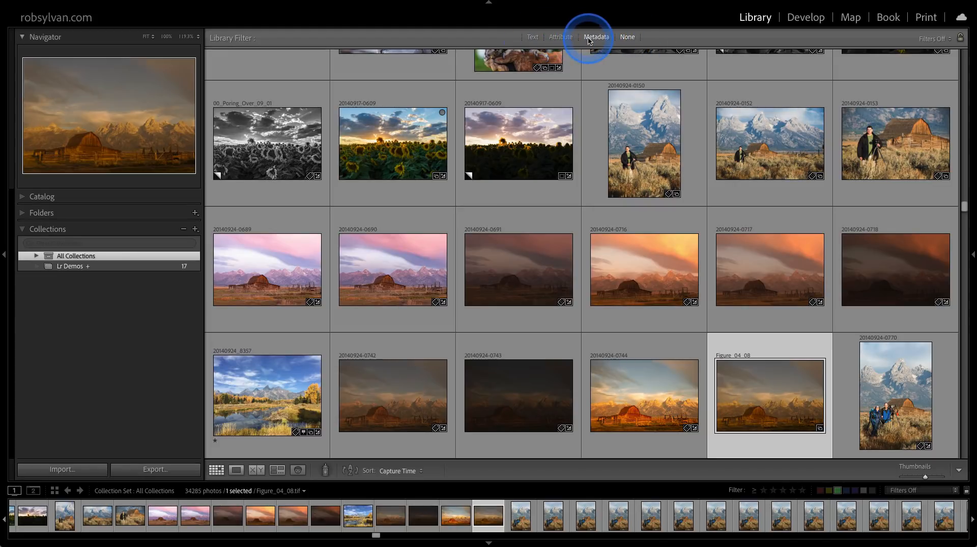
{"action": "left_click", "coordinate": [931, 39]}
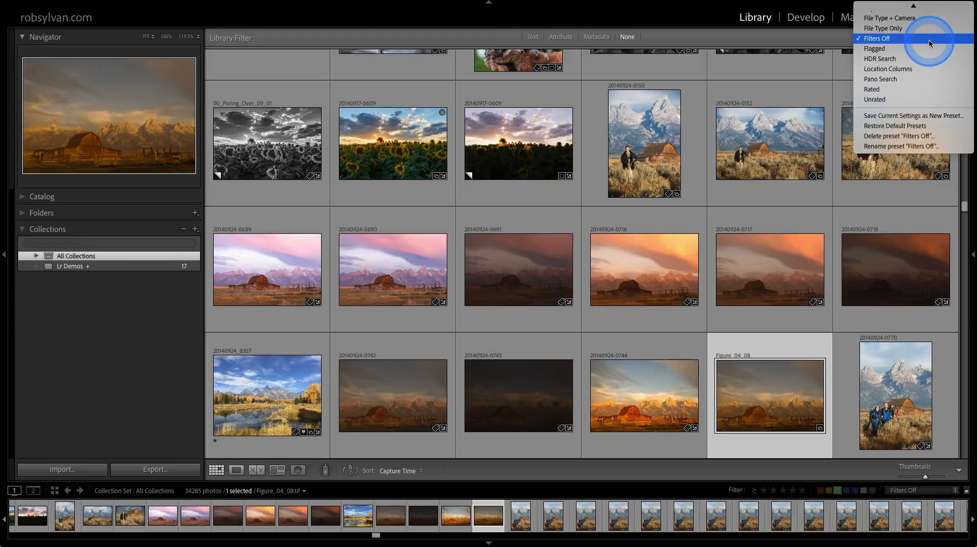
{"action": "mouse_move", "coordinate": [913, 5]}
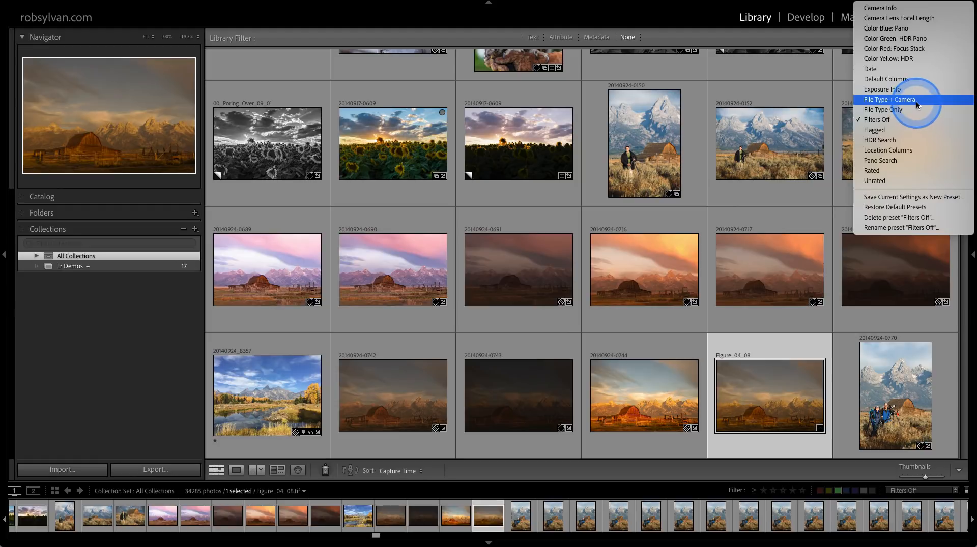
{"action": "left_click", "coordinate": [871, 29]}
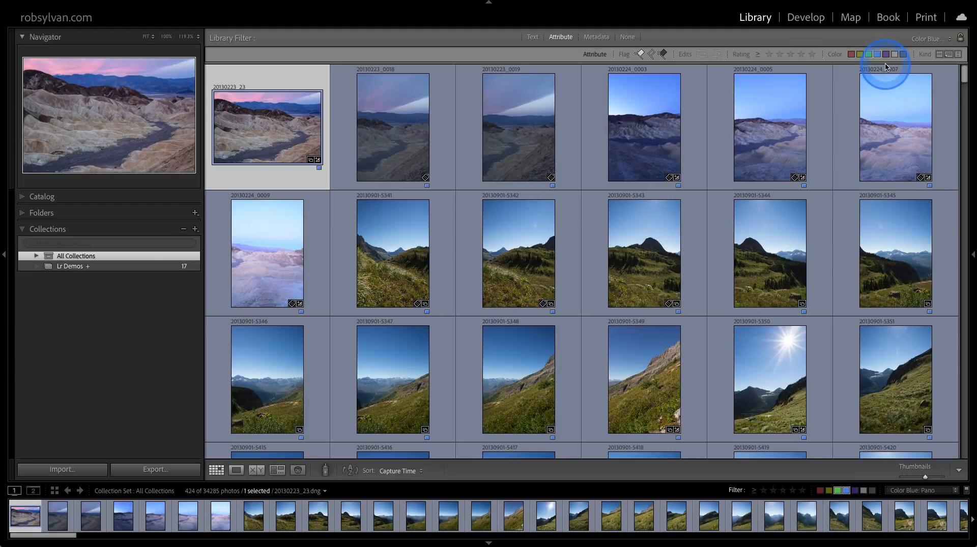
Look at the option for saving the current filter settings as a new preset, and leave without creating one.
{"action": "left_click", "coordinate": [923, 45]}
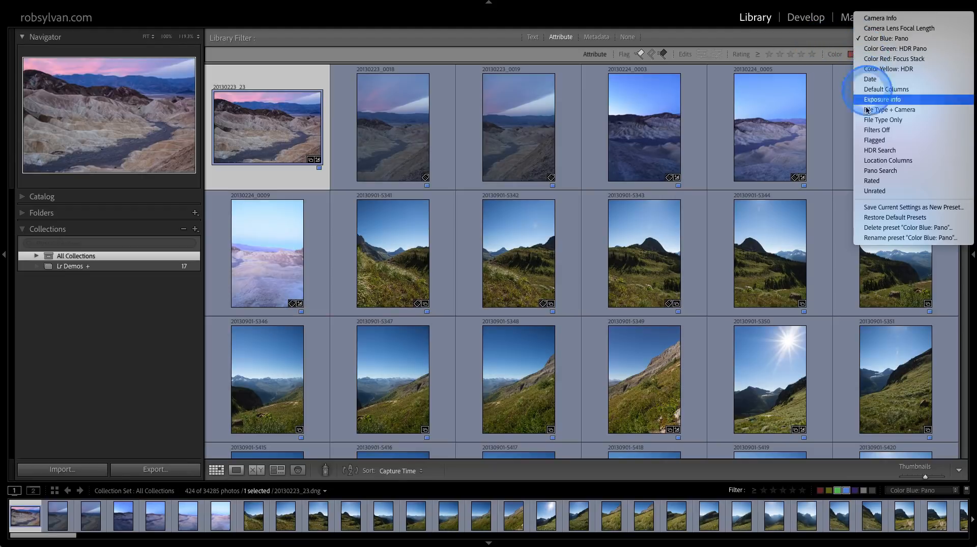
{"action": "left_click", "coordinate": [860, 210]}
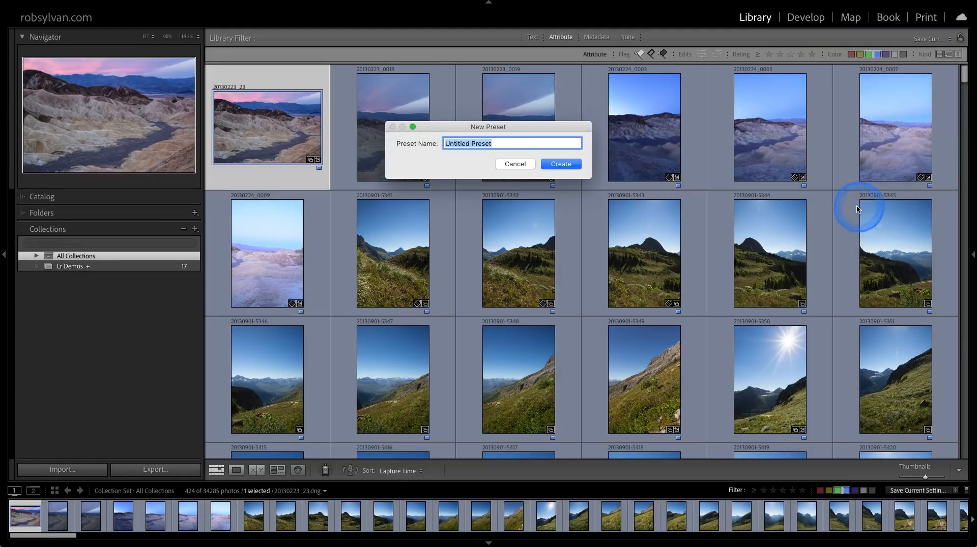
{"action": "left_click", "coordinate": [557, 164]}
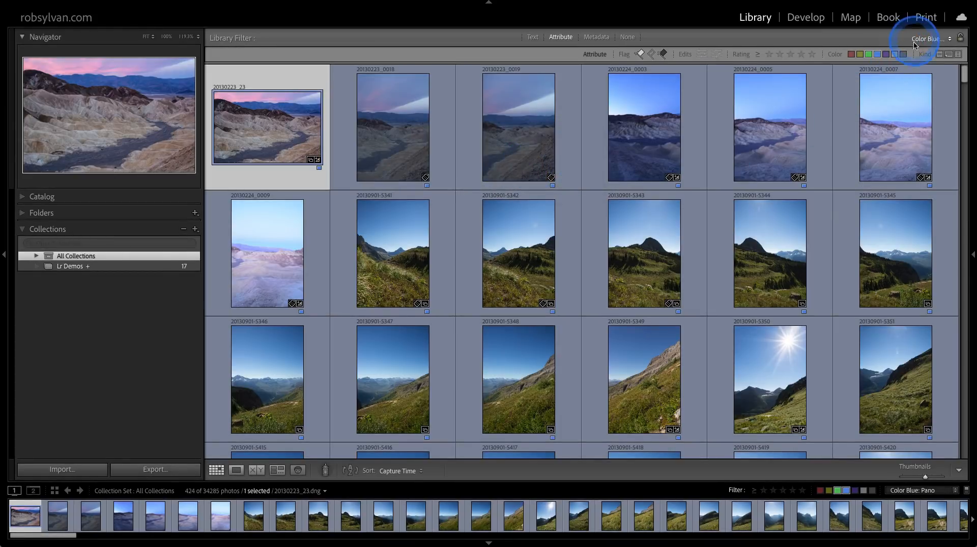
Switch the filter on All Collections to the Color Green: HDR Pano preset.
{"action": "left_click", "coordinate": [904, 491]}
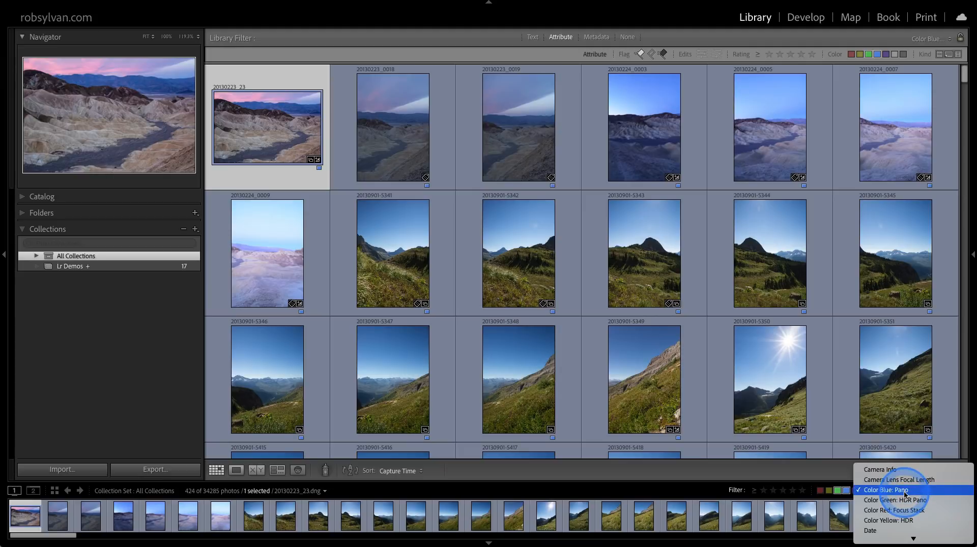
{"action": "left_click", "coordinate": [905, 501]}
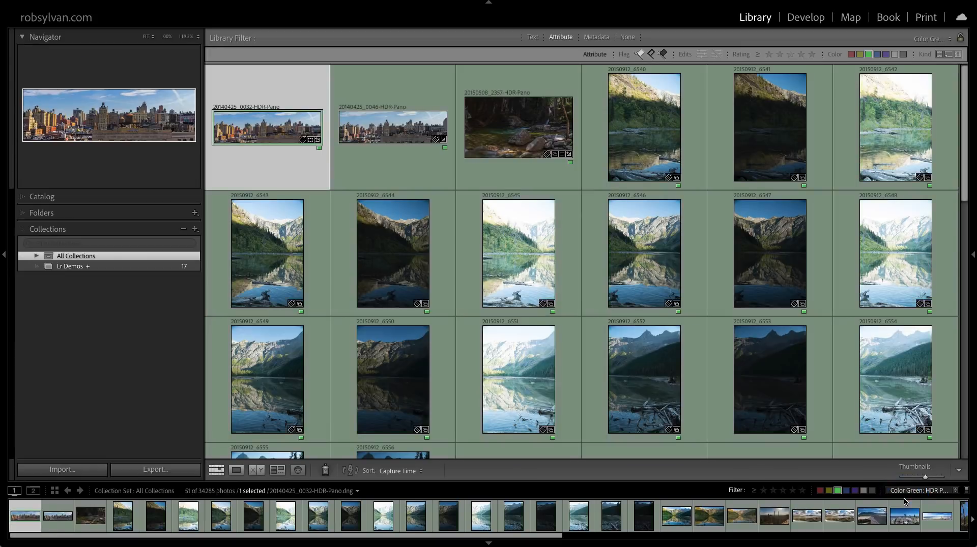
{"action": "left_click", "coordinate": [907, 492]}
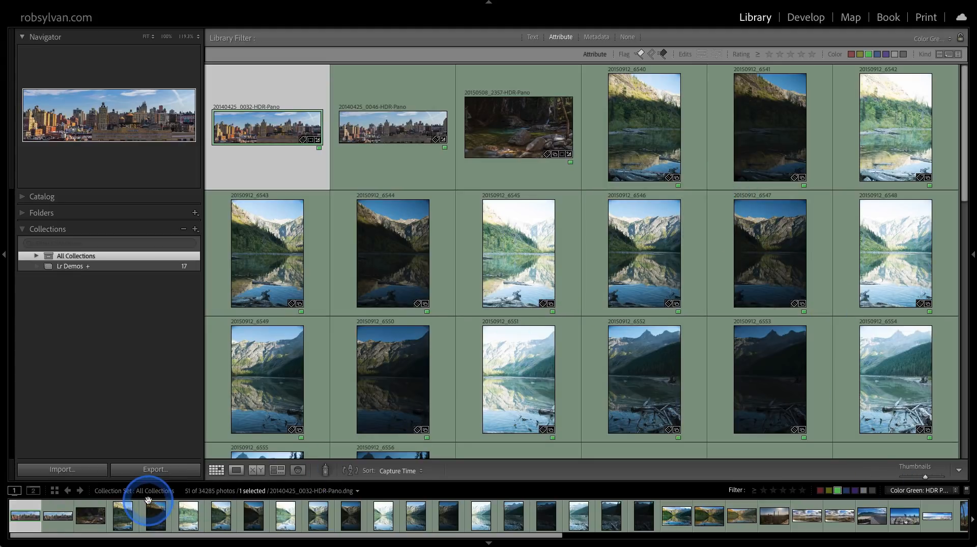
Open the Lr Demos collection and apply the File Type + Camera filter preset to it.
{"action": "left_click", "coordinate": [79, 266]}
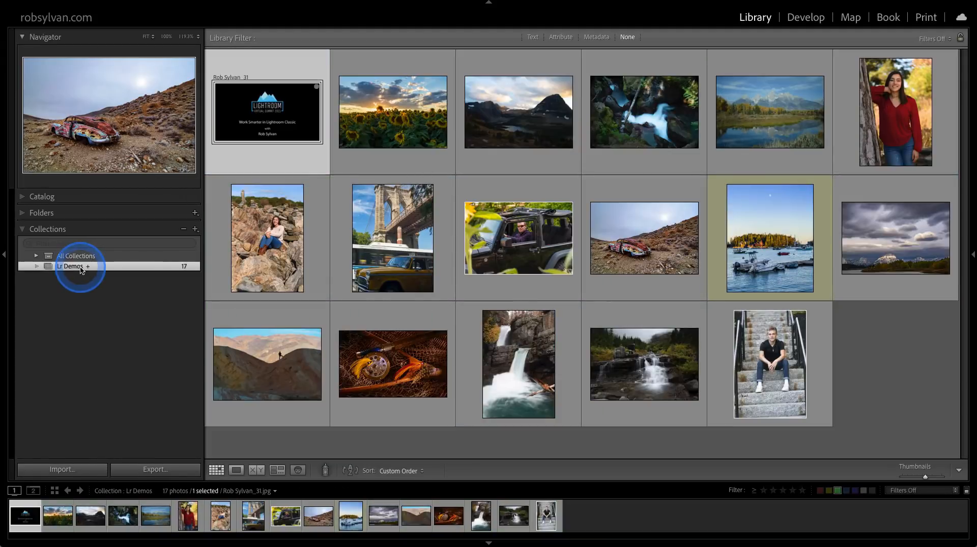
{"action": "left_click", "coordinate": [893, 490]}
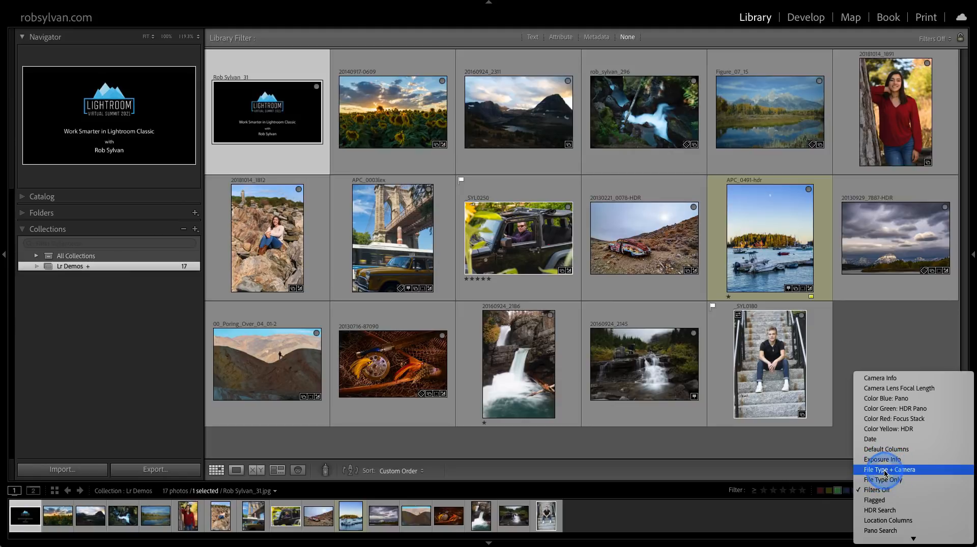
{"action": "left_click", "coordinate": [884, 472]}
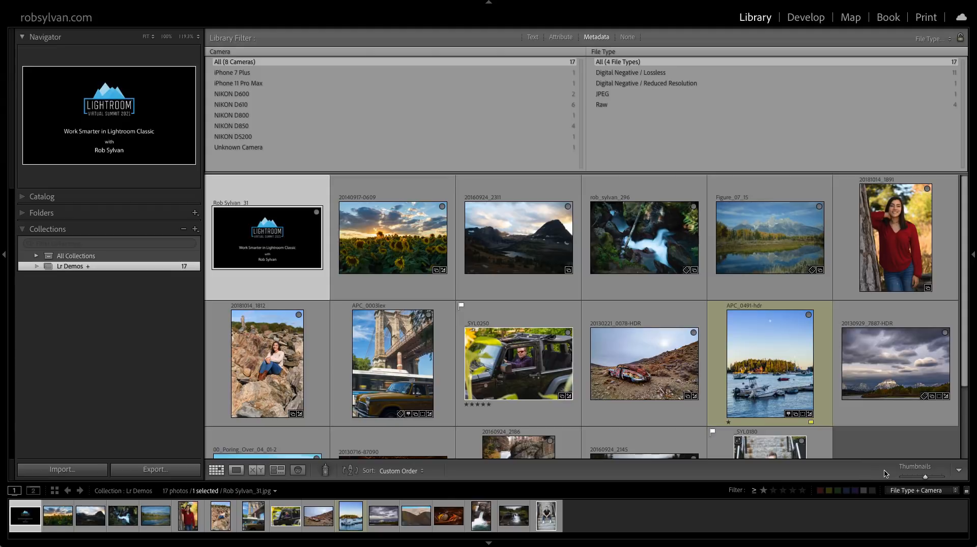
{"action": "left_click", "coordinate": [391, 252]}
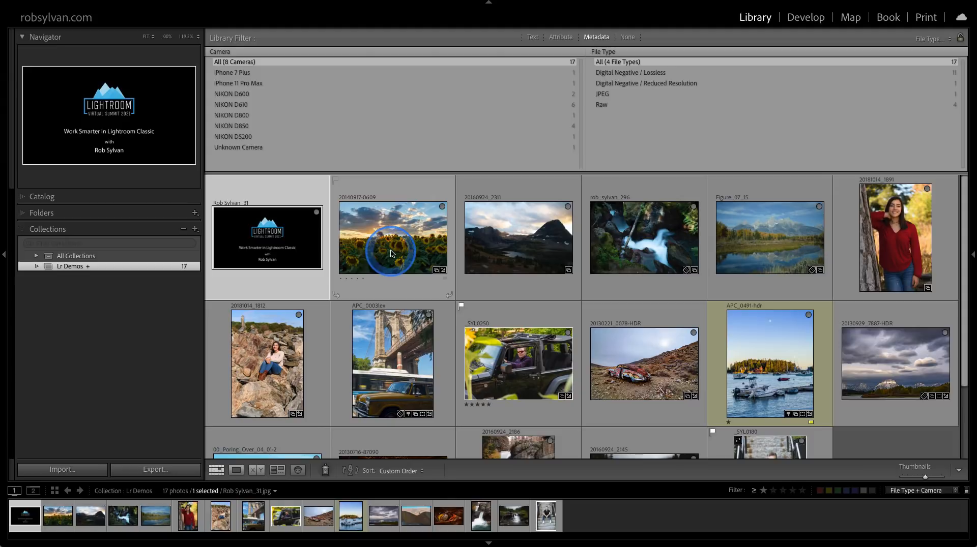
{"action": "key", "text": "ctrl+l"}
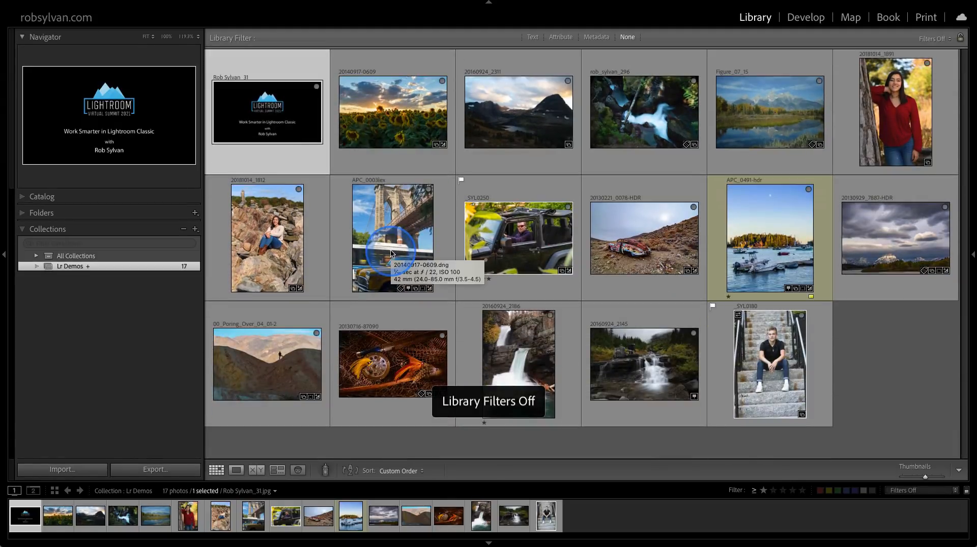
{"action": "left_click", "coordinate": [391, 127]}
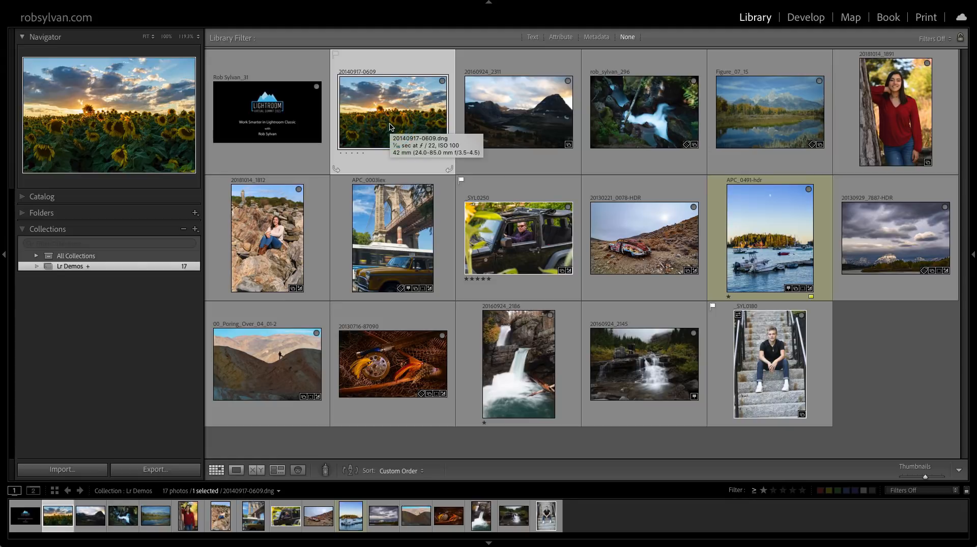
{"action": "key", "text": "d"}
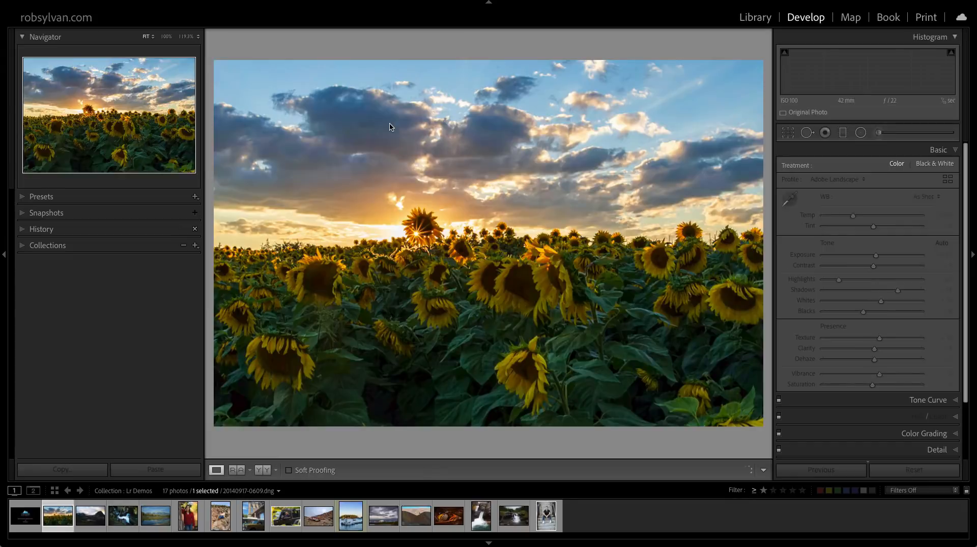
{"action": "left_click", "coordinate": [364, 191]}
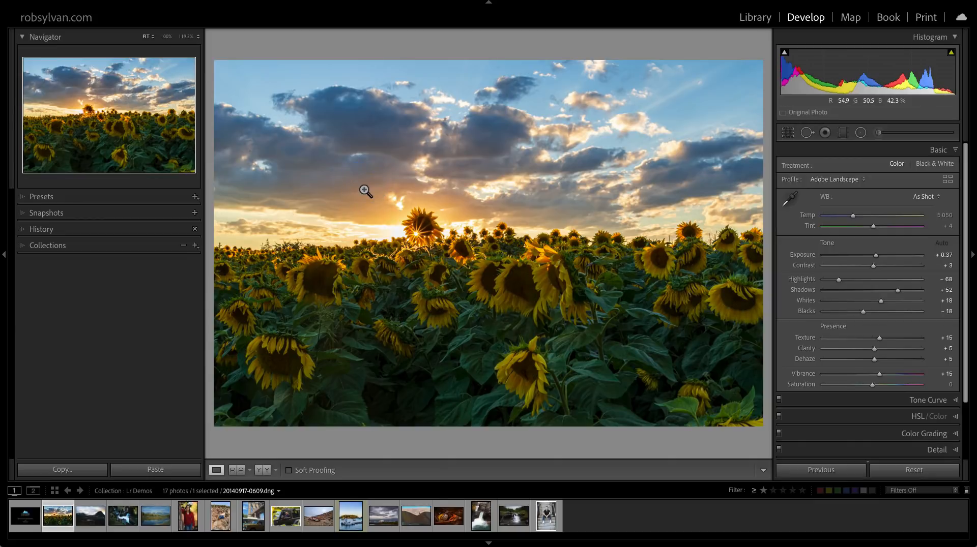
Hide the Color, Creative, B&W, Curve, Grain, Optics, Sharpening and Vignetting preset groups through Manage Presets, keeping Defaults and the custom groups.
{"action": "left_click", "coordinate": [70, 199]}
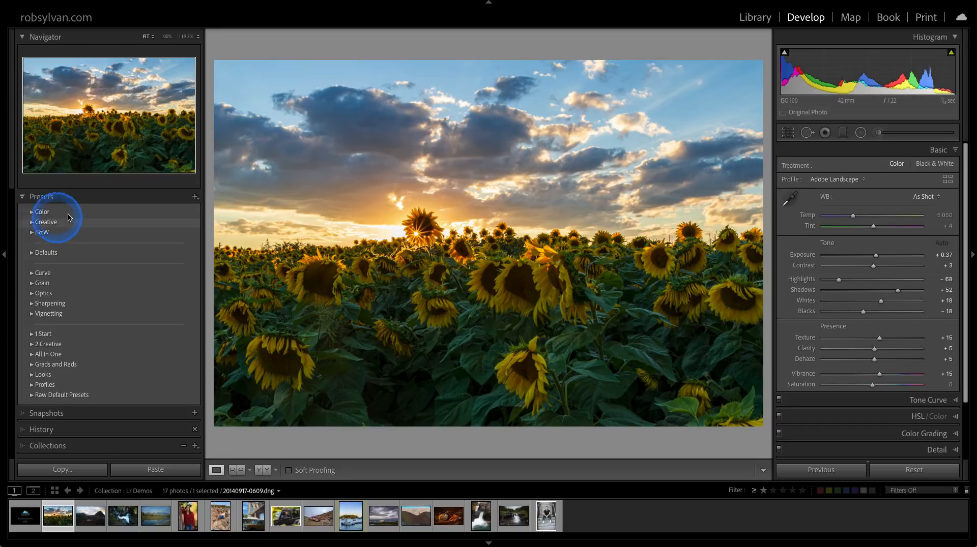
{"action": "left_click", "coordinate": [192, 198]}
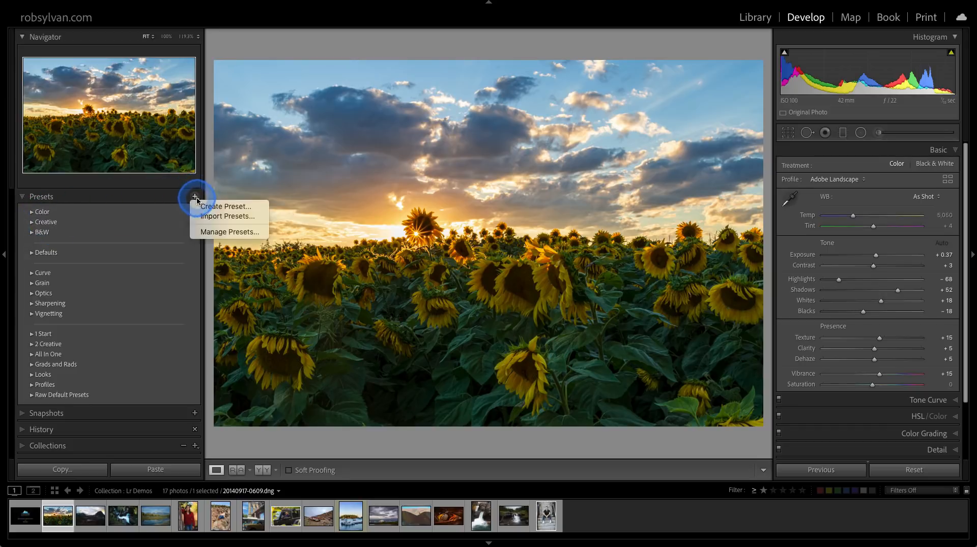
{"action": "left_click", "coordinate": [202, 234]}
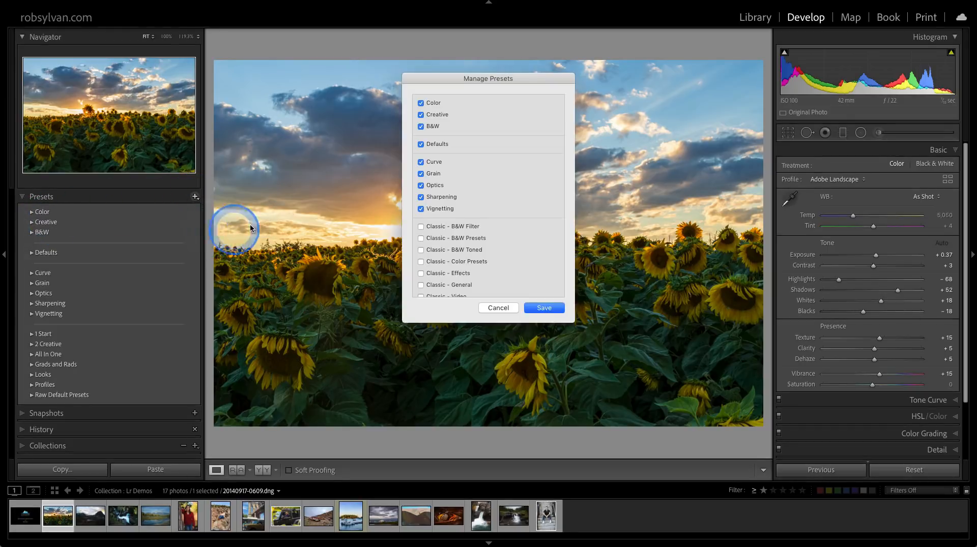
{"action": "left_click", "coordinate": [421, 209]}
{"action": "left_click", "coordinate": [421, 197]}
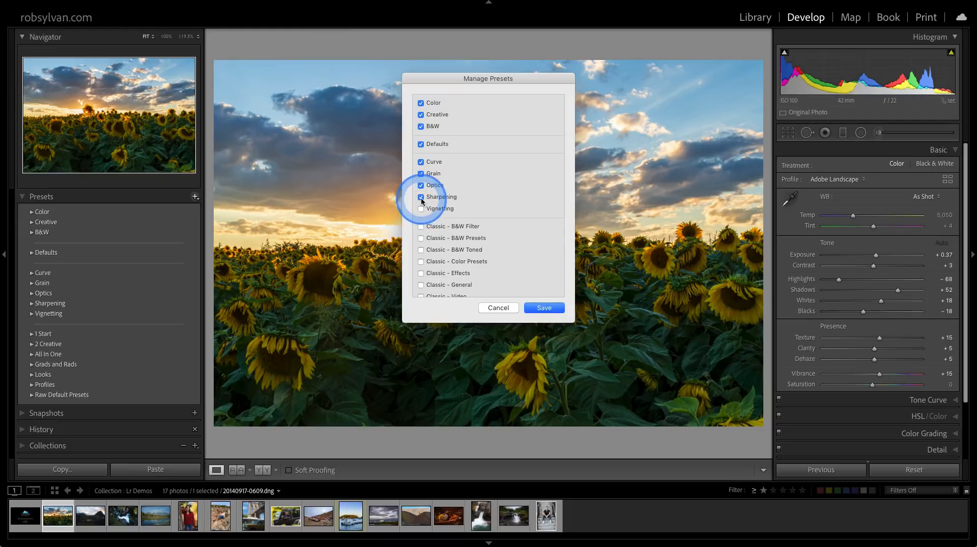
{"action": "left_click", "coordinate": [421, 186]}
{"action": "left_click", "coordinate": [421, 174]}
{"action": "left_click", "coordinate": [421, 163]}
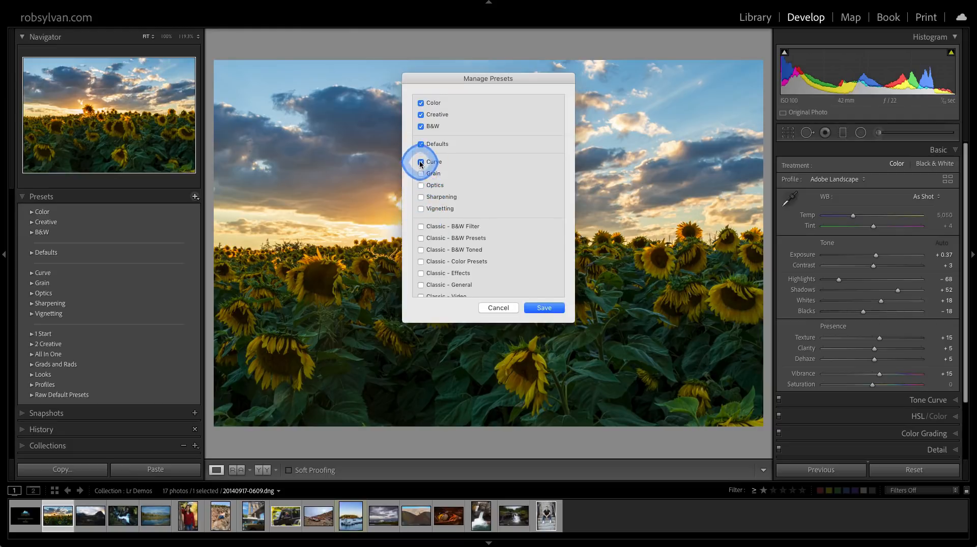
{"action": "left_click", "coordinate": [421, 126]}
{"action": "left_click", "coordinate": [421, 114]}
{"action": "left_click", "coordinate": [421, 103]}
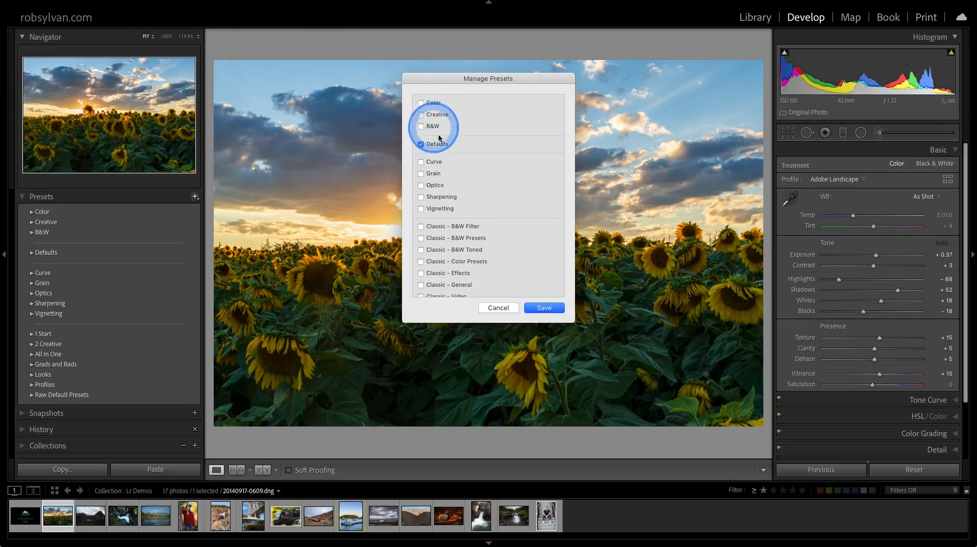
{"action": "scroll", "coordinate": [502, 246], "scroll_direction": "down", "scroll_amount": 3}
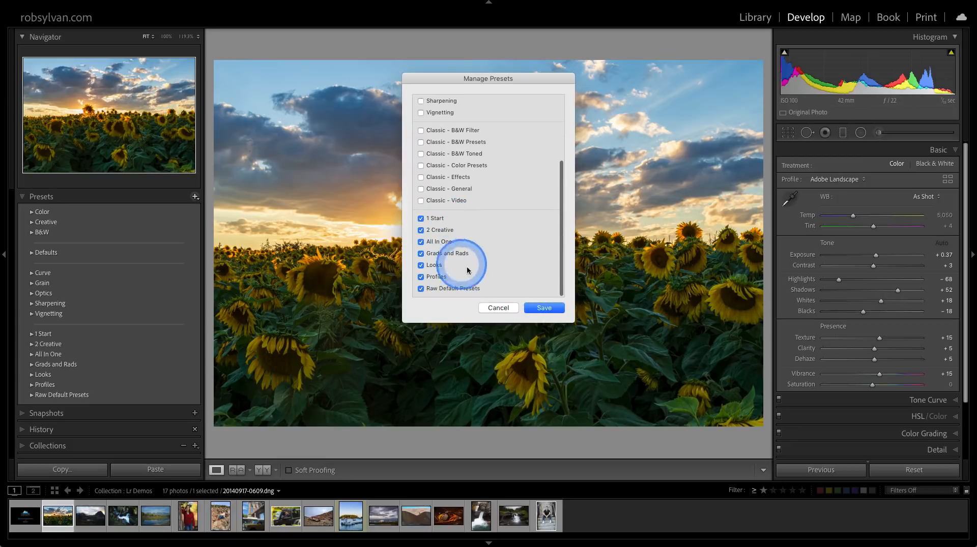
{"action": "left_click", "coordinate": [534, 307]}
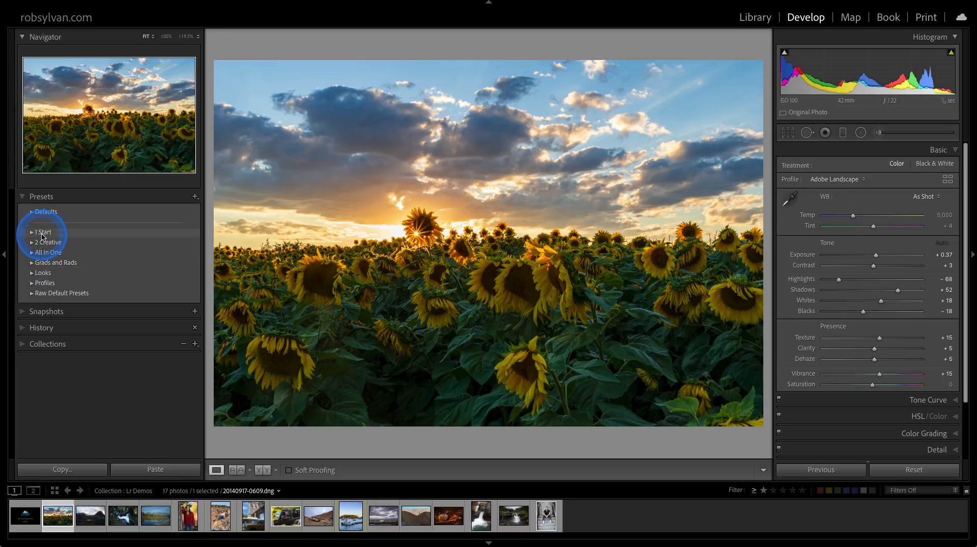
Expand the 1 Start preset group to list its presets.
{"action": "right_click", "coordinate": [43, 236]}
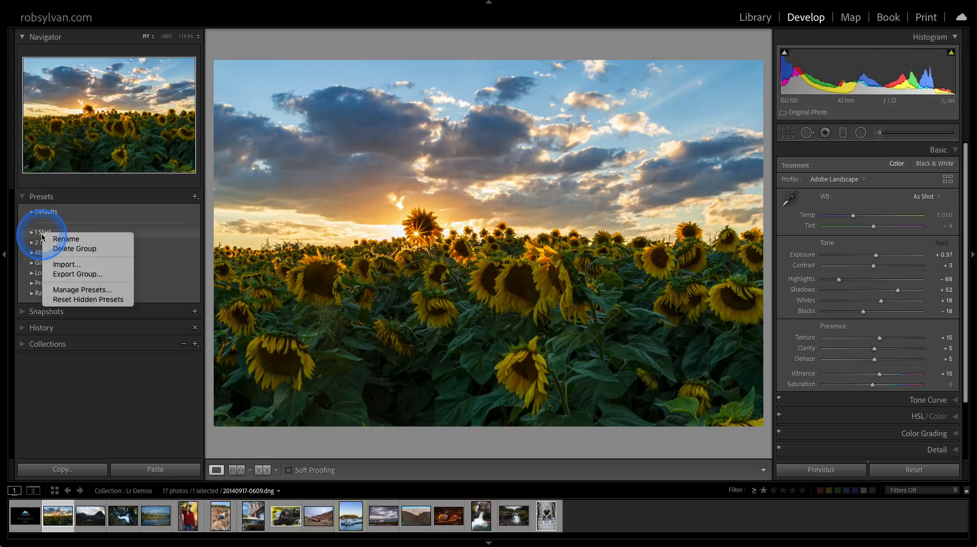
{"action": "left_click", "coordinate": [32, 237]}
{"action": "left_click", "coordinate": [32, 235]}
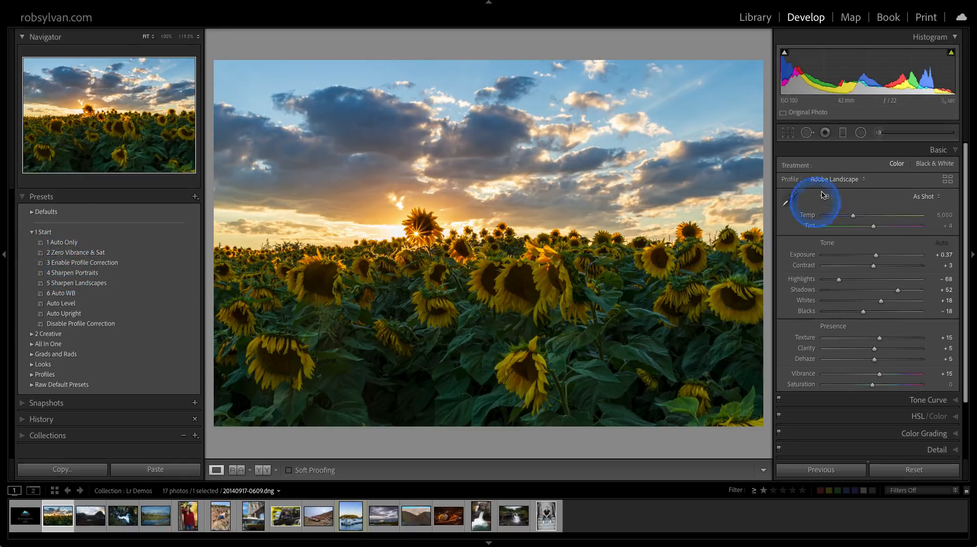
Collapse the Basic section and review the Customize Develop Panel order and visibility options without changing them.
{"action": "left_click", "coordinate": [834, 151]}
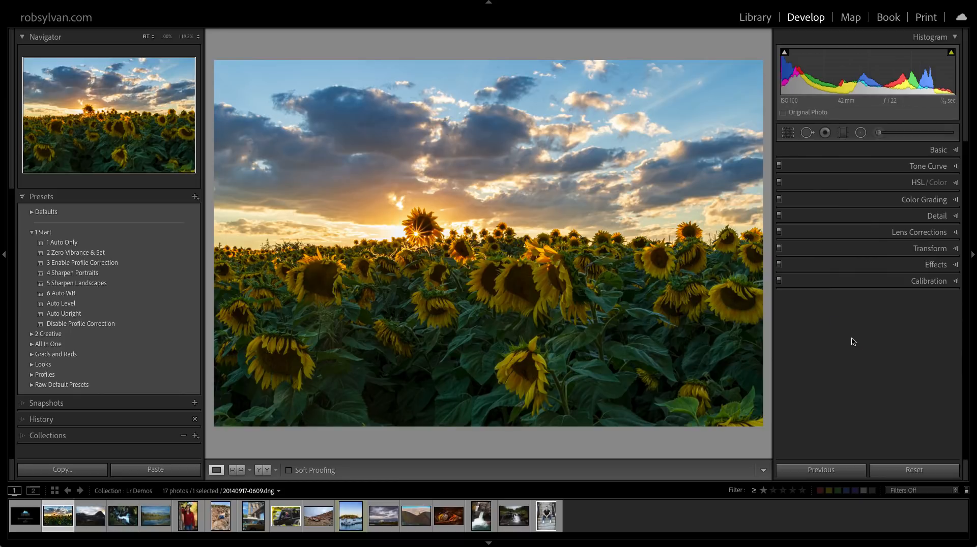
{"action": "right_click", "coordinate": [825, 153]}
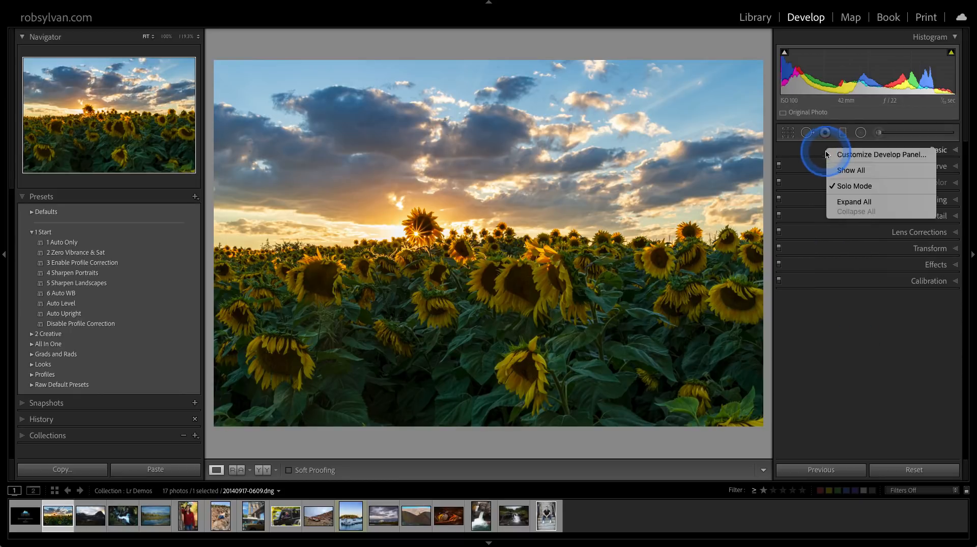
{"action": "left_click", "coordinate": [840, 157]}
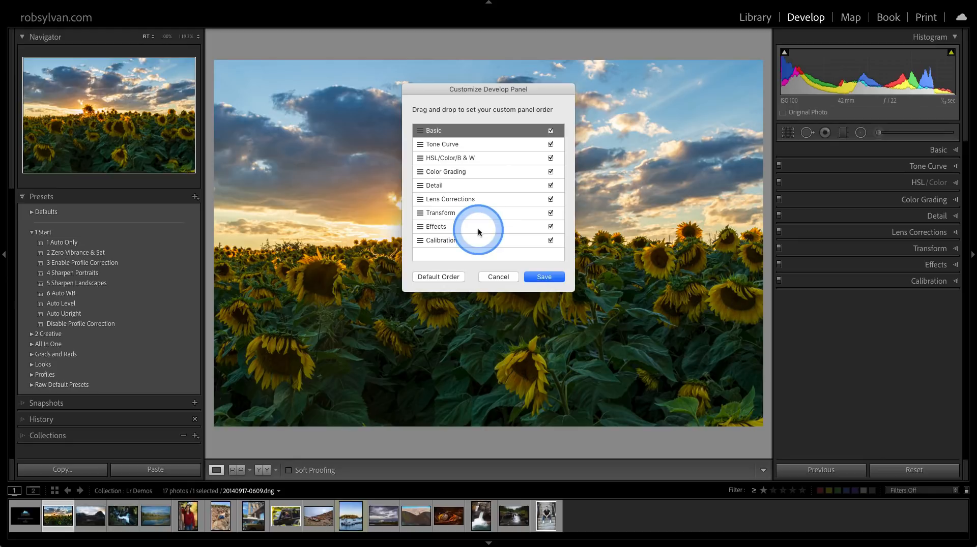
{"action": "left_click", "coordinate": [499, 277]}
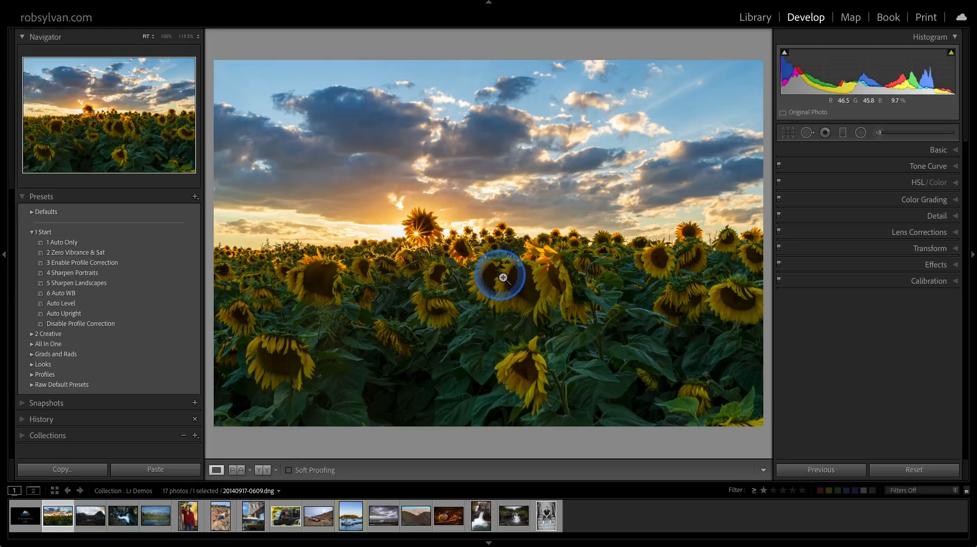
Reset all Develop adjustments on the sunflower photo with the Basic section expanded, and collapse that section.
{"action": "left_click", "coordinate": [860, 151]}
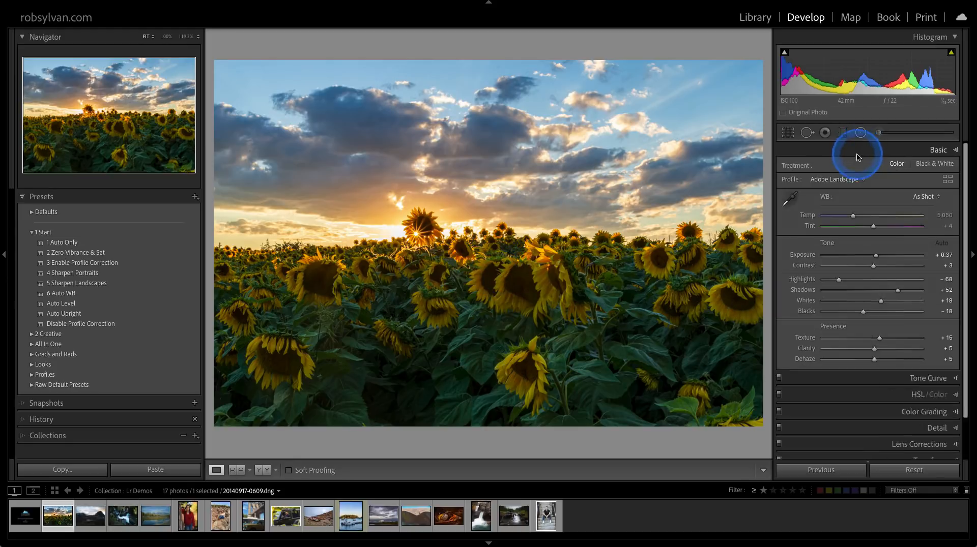
{"action": "left_click", "coordinate": [912, 469]}
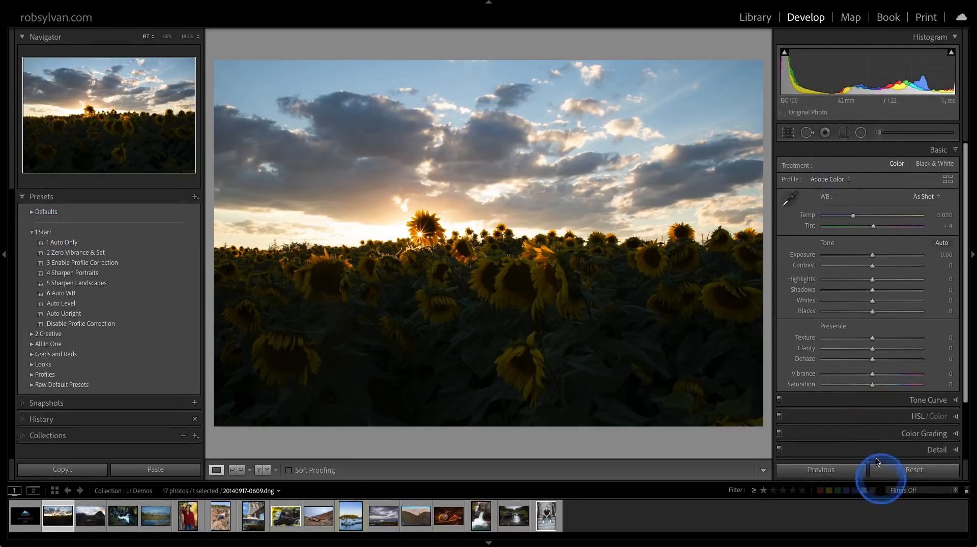
{"action": "left_click", "coordinate": [819, 150]}
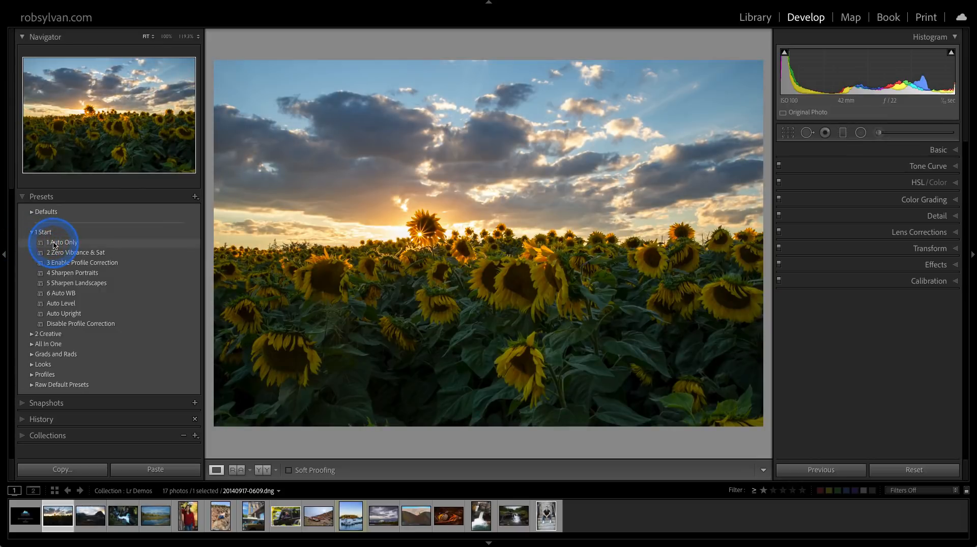
With the Basic section expanded, apply the 1 Auto Only, 2 Zero Vibrance & Sat and 3 Enable Profile Correction presets to the sunflower photo.
{"action": "left_click", "coordinate": [856, 150]}
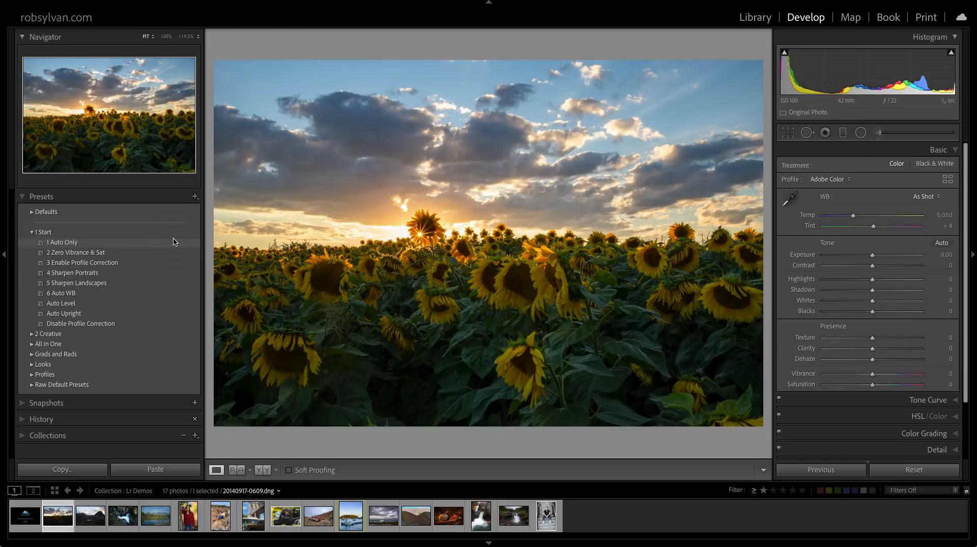
{"action": "left_click", "coordinate": [173, 243]}
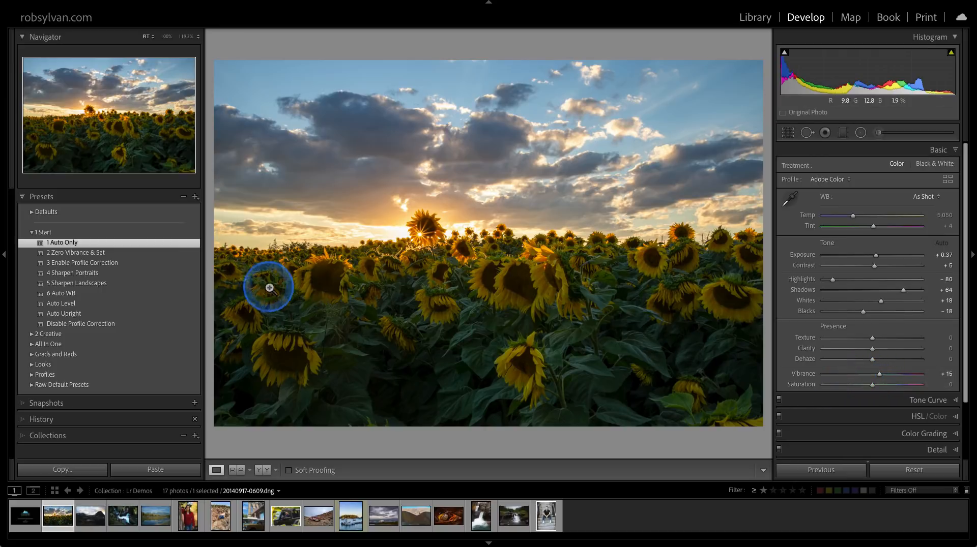
{"action": "left_click", "coordinate": [170, 255]}
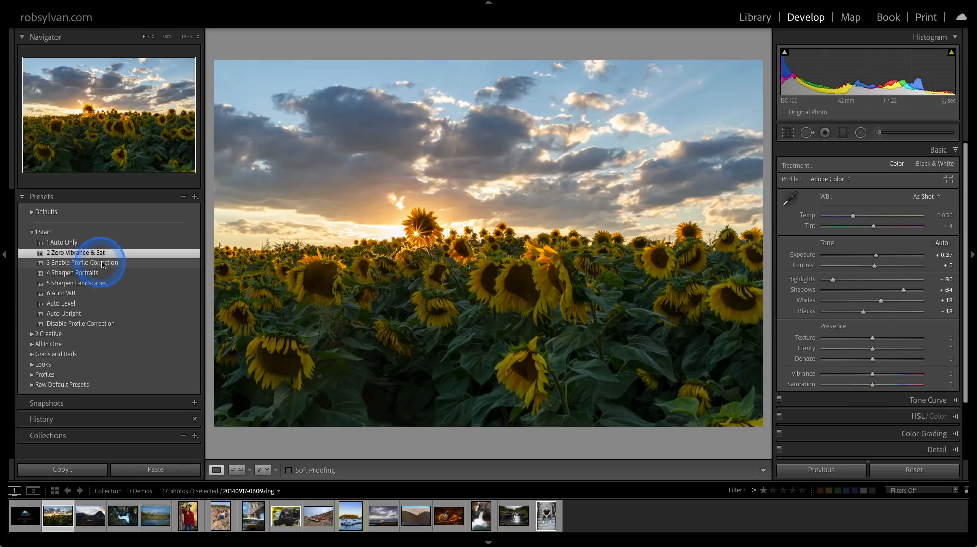
{"action": "left_click", "coordinate": [189, 263]}
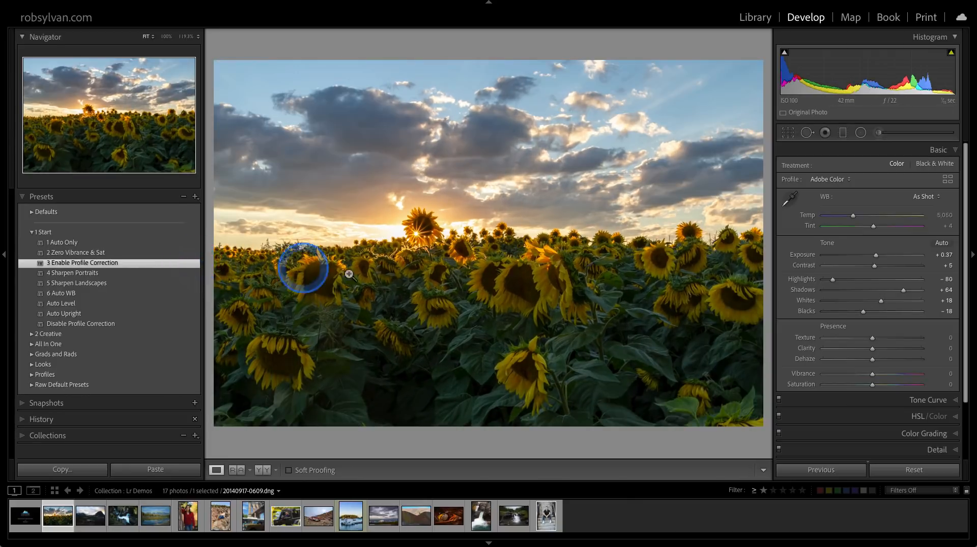
Expand the Lens Corrections section to check the settings made by the 3 Enable Profile Correction preset.
{"action": "scroll", "coordinate": [841, 400], "scroll_direction": "down", "scroll_amount": 3}
{"action": "left_click", "coordinate": [844, 400]}
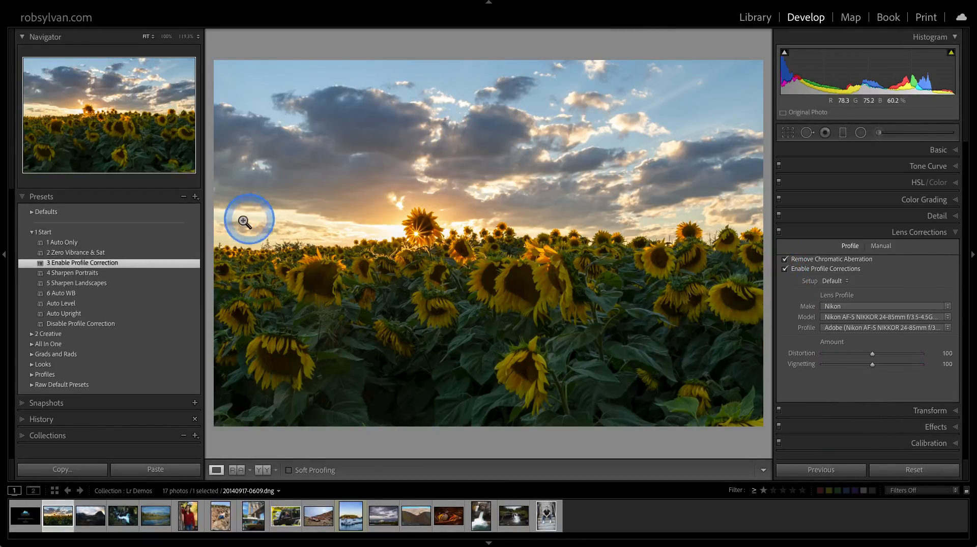
{"action": "left_click", "coordinate": [73, 263]}
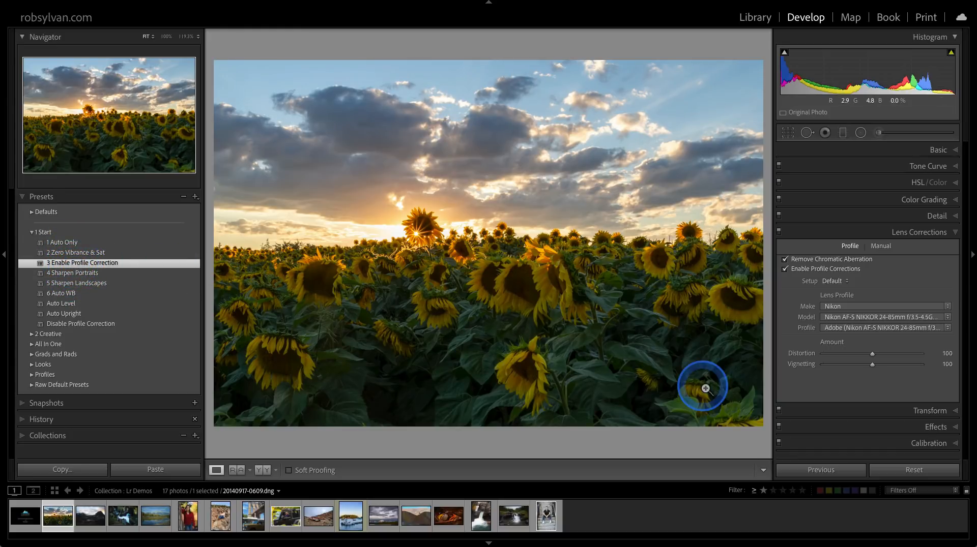
Reset the sunflower photo's Develop adjustments and apply the 3 Enable Profile Correction and 5 Sharpen Landscapes presets.
{"action": "left_click", "coordinate": [914, 471]}
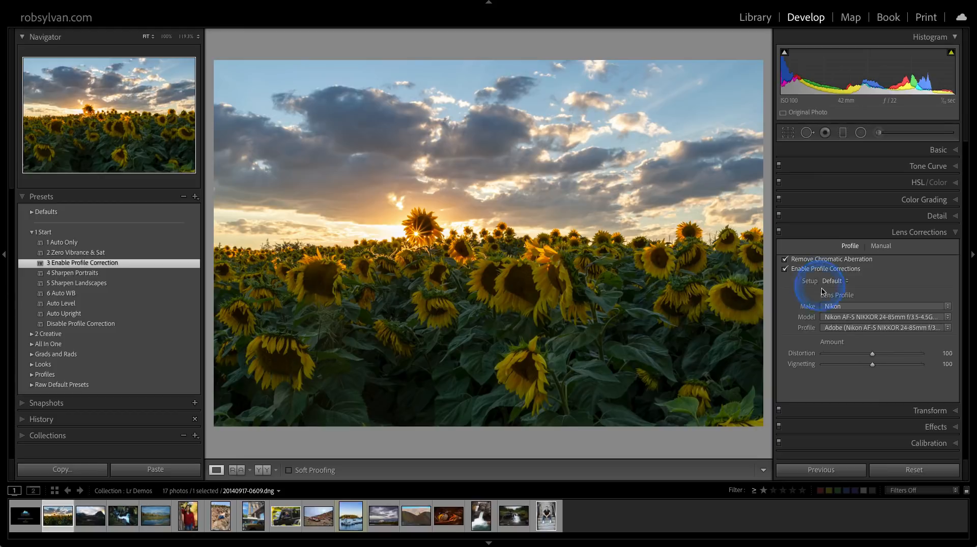
{"action": "left_click", "coordinate": [905, 470]}
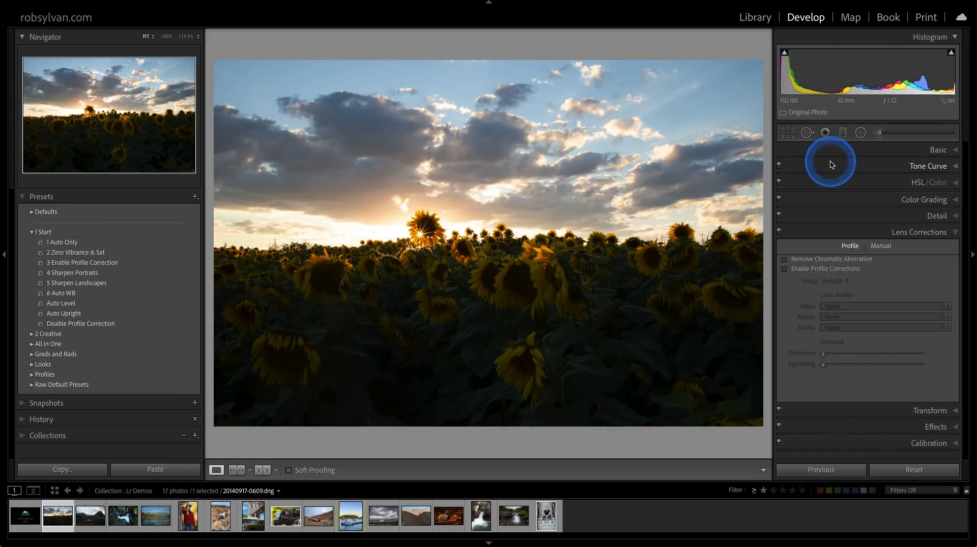
{"action": "left_click", "coordinate": [828, 149]}
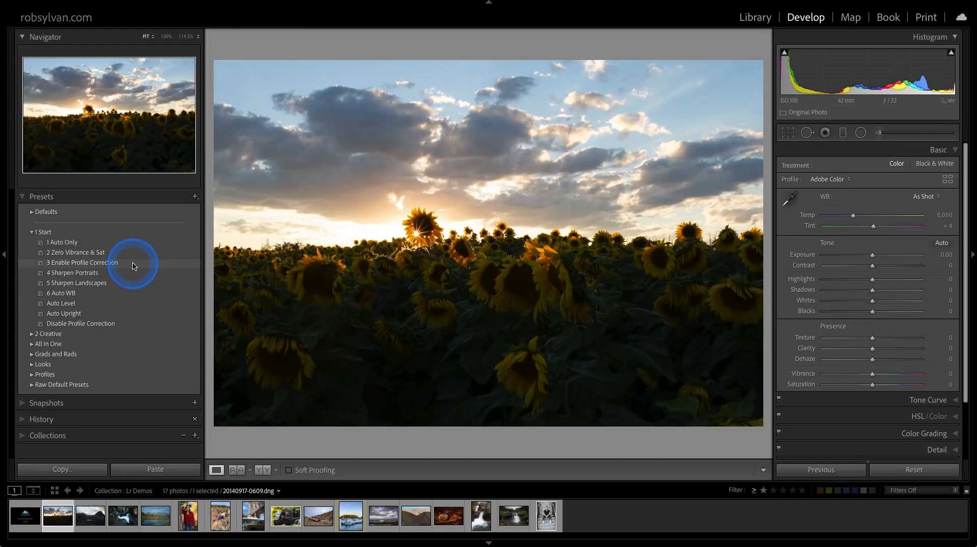
{"action": "left_click", "coordinate": [134, 266]}
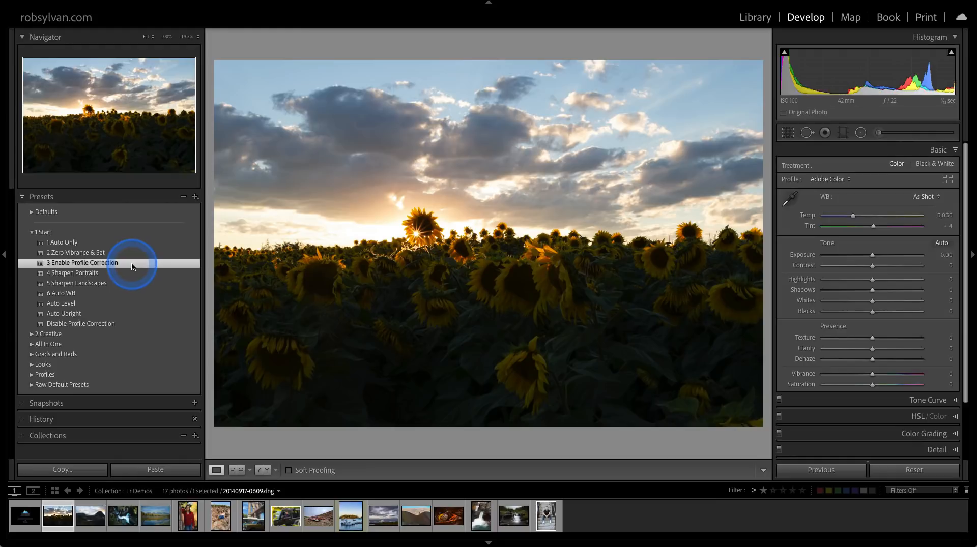
{"action": "left_click", "coordinate": [112, 284]}
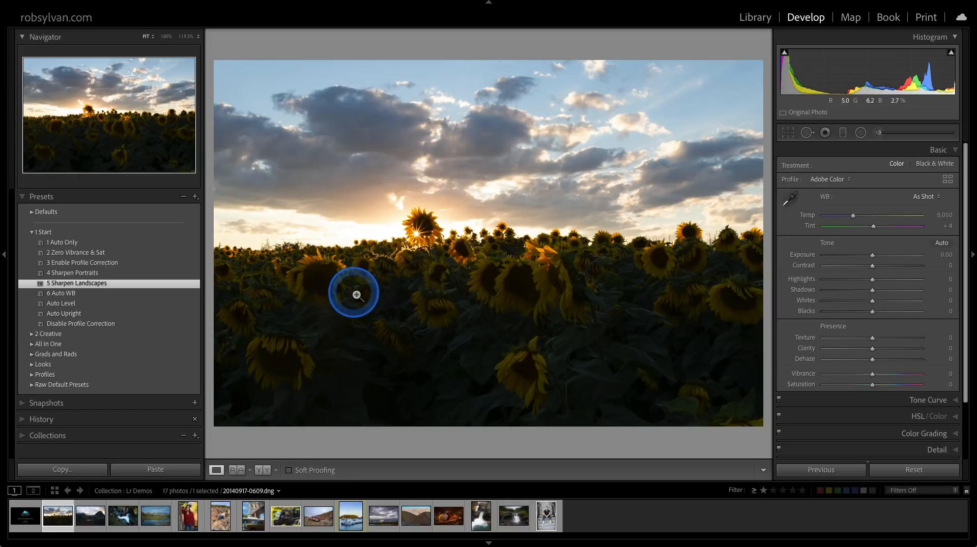
Try the Adobe Landscape, Adobe Standard and Camera Portrait v2 profiles on the sunflower photo.
{"action": "left_click", "coordinate": [829, 184]}
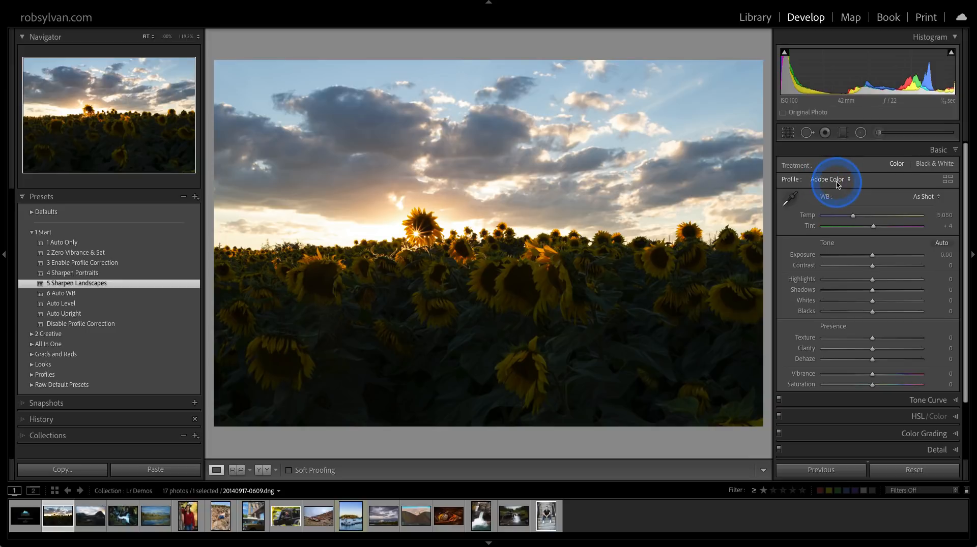
{"action": "left_click", "coordinate": [837, 184]}
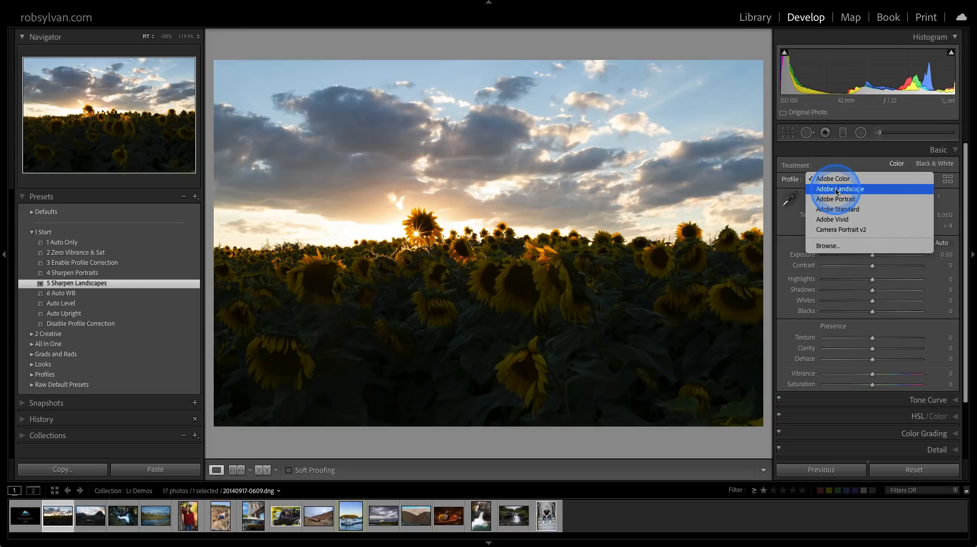
{"action": "left_click", "coordinate": [836, 191]}
{"action": "left_click", "coordinate": [836, 180]}
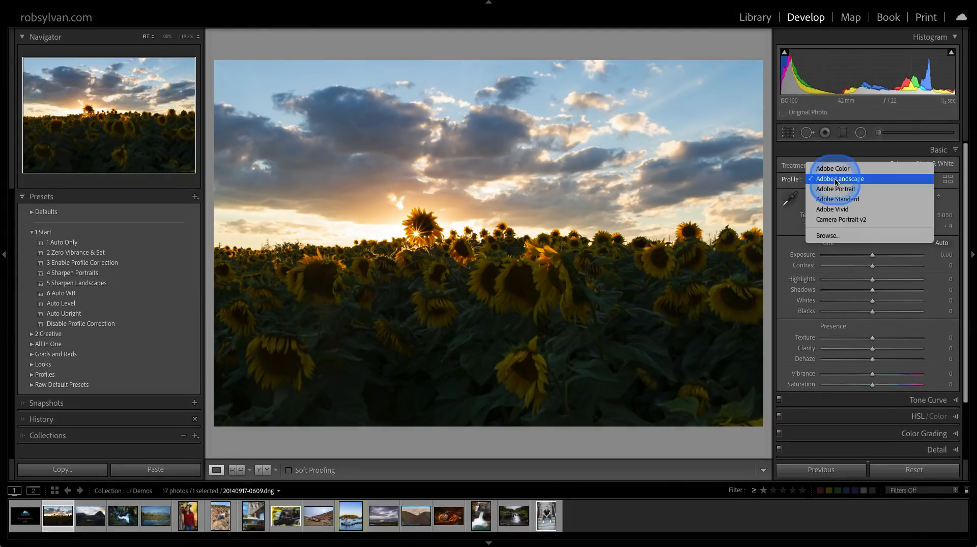
{"action": "left_click", "coordinate": [834, 201]}
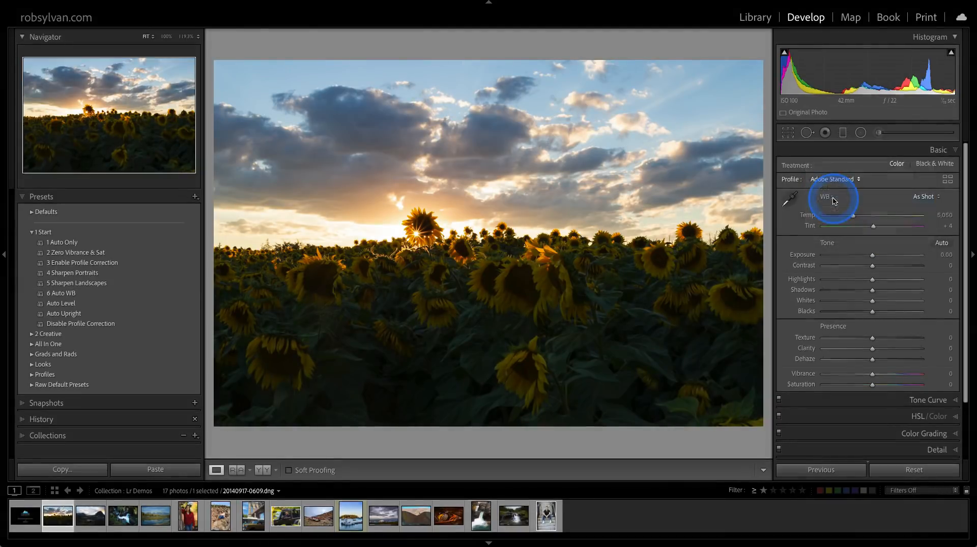
{"action": "left_click", "coordinate": [834, 181]}
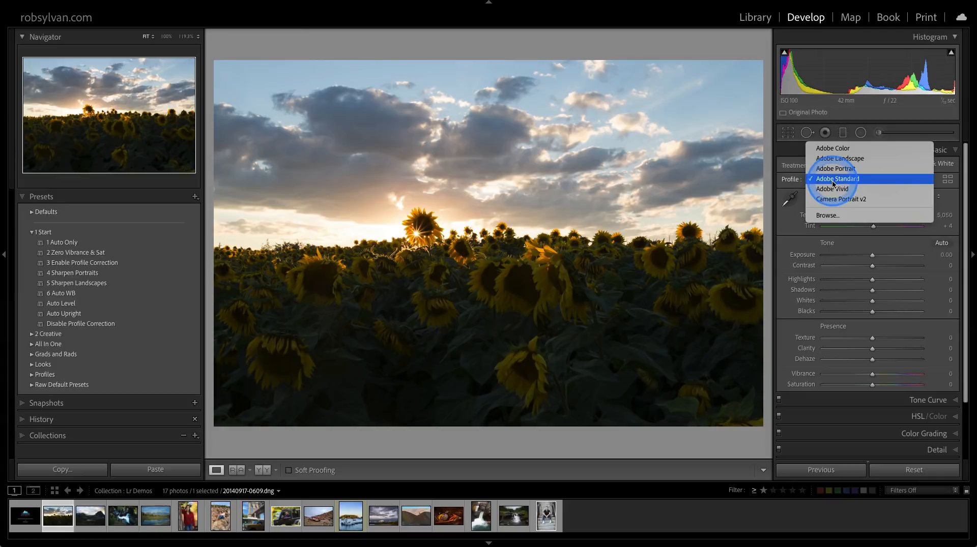
{"action": "left_click", "coordinate": [831, 200]}
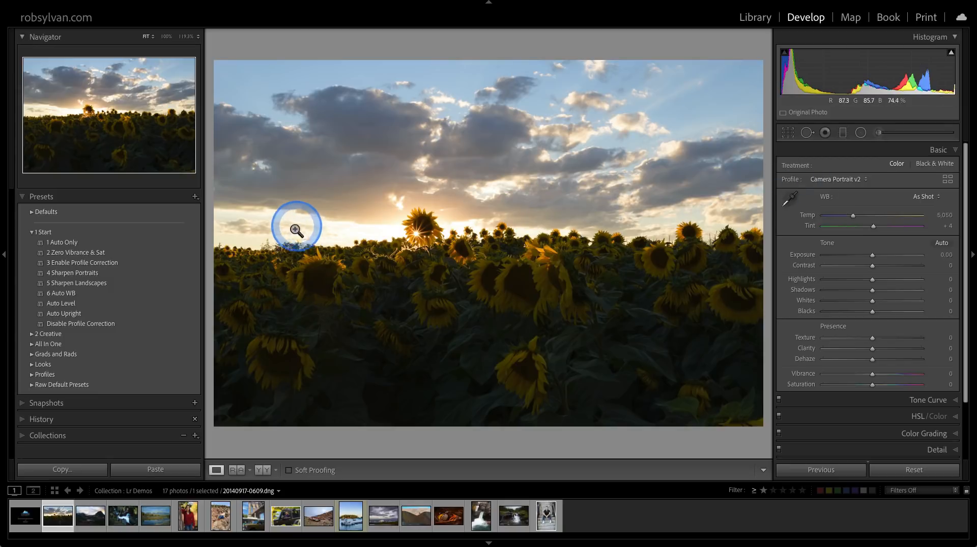
Expand the Defaults preset group, set the Raw Defaults master to Camera Settings in Preferences, and reset the photo to it.
{"action": "left_click", "coordinate": [32, 213]}
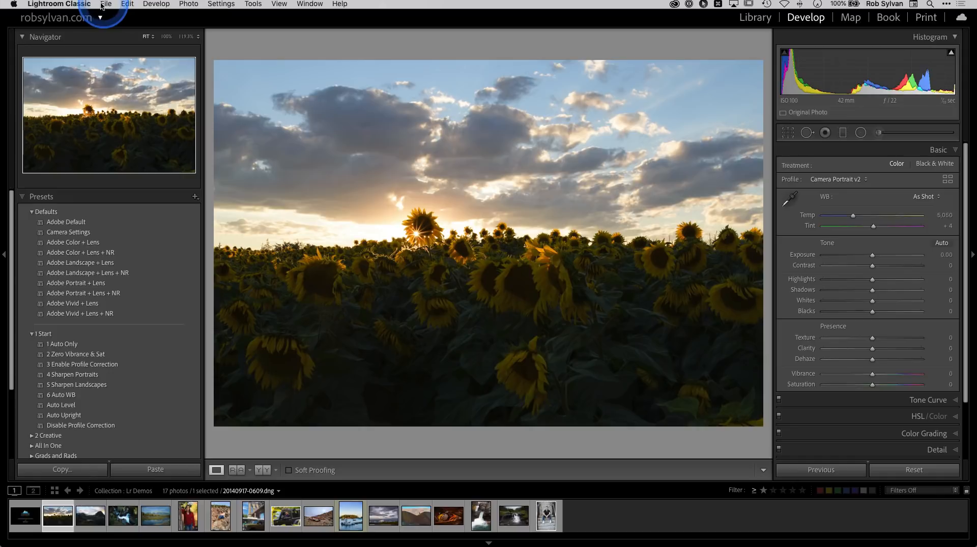
{"action": "left_click", "coordinate": [66, 5]}
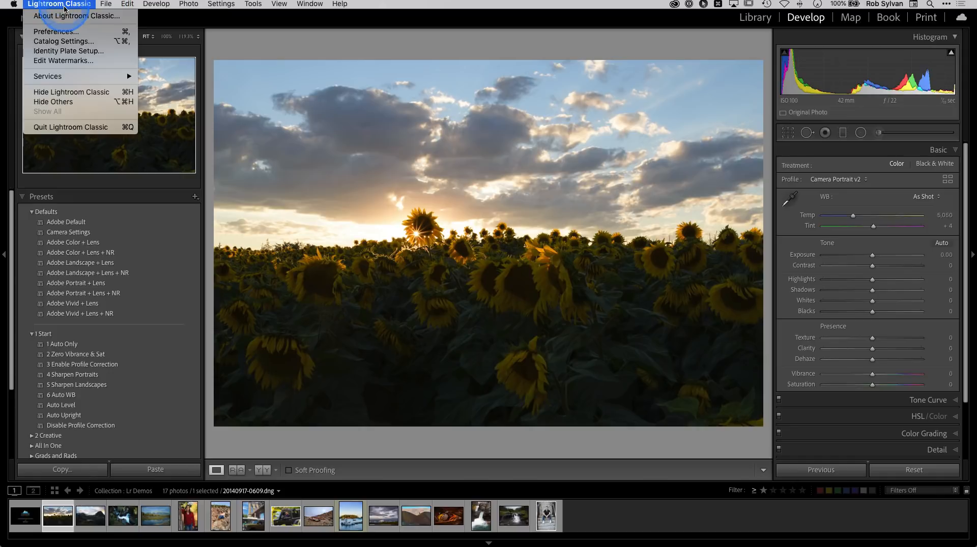
{"action": "left_click", "coordinate": [64, 32]}
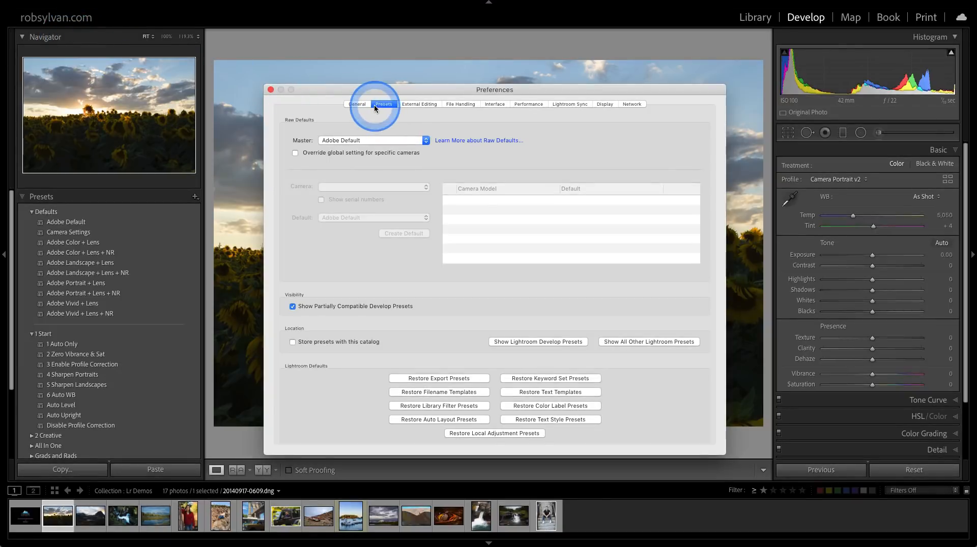
{"action": "left_click", "coordinate": [343, 140]}
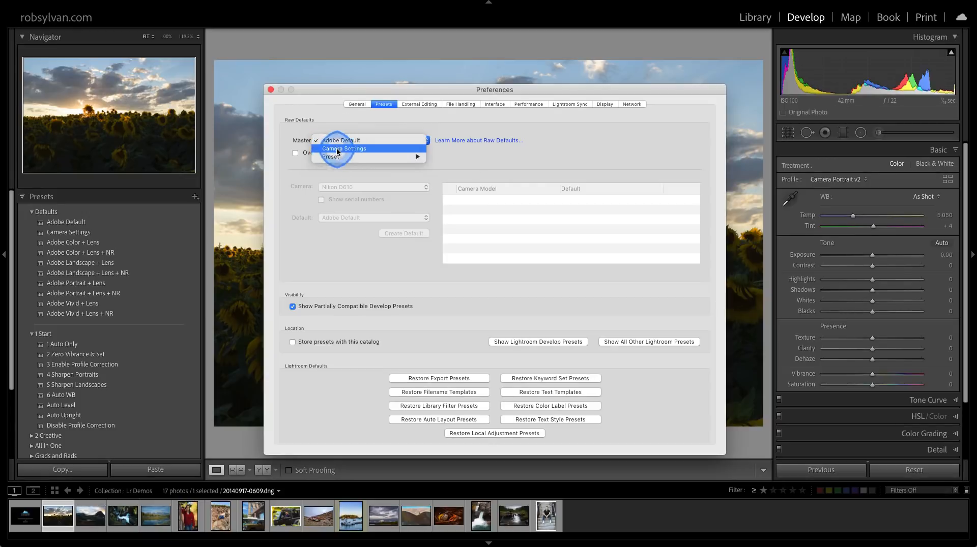
{"action": "left_click", "coordinate": [338, 149]}
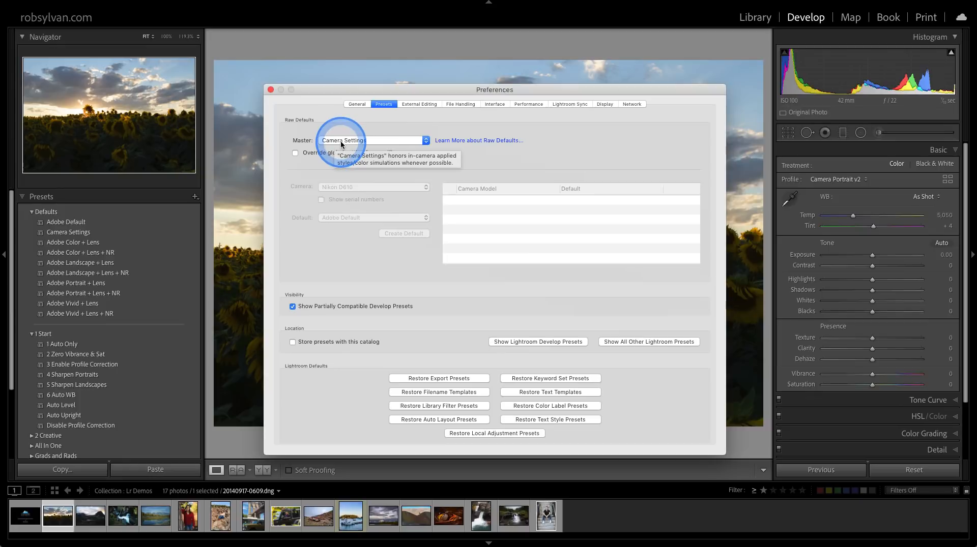
{"action": "left_click", "coordinate": [271, 90]}
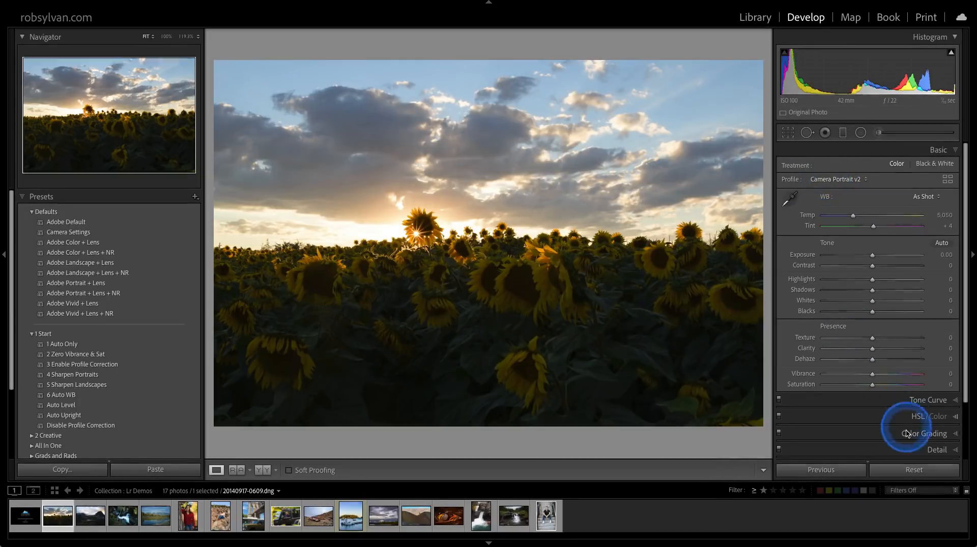
{"action": "left_click", "coordinate": [911, 470]}
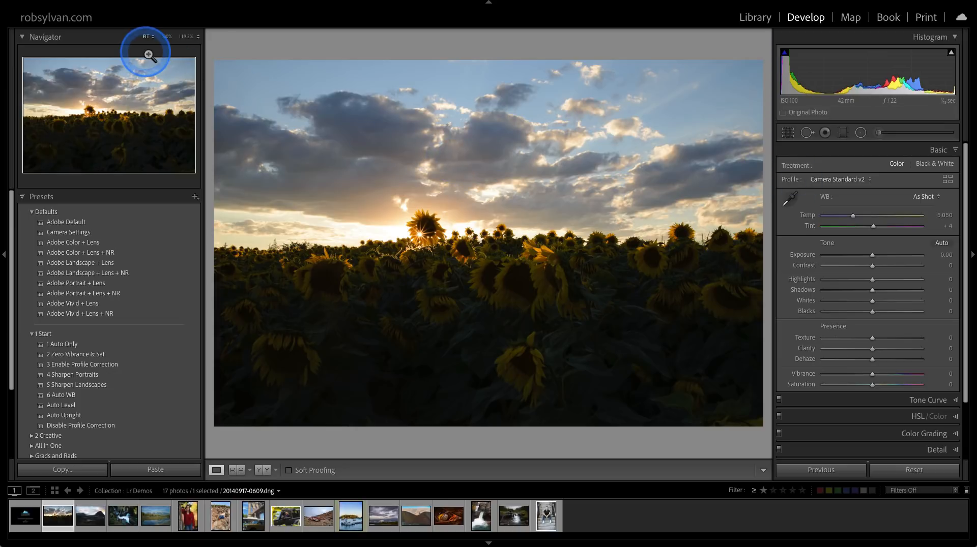
Set the Raw Defaults master in Preferences to the Camera Profile Detail Lens Profile preset from the Raw Default Presets group.
{"action": "key", "text": "super+comma"}
{"action": "left_click", "coordinate": [355, 99]}
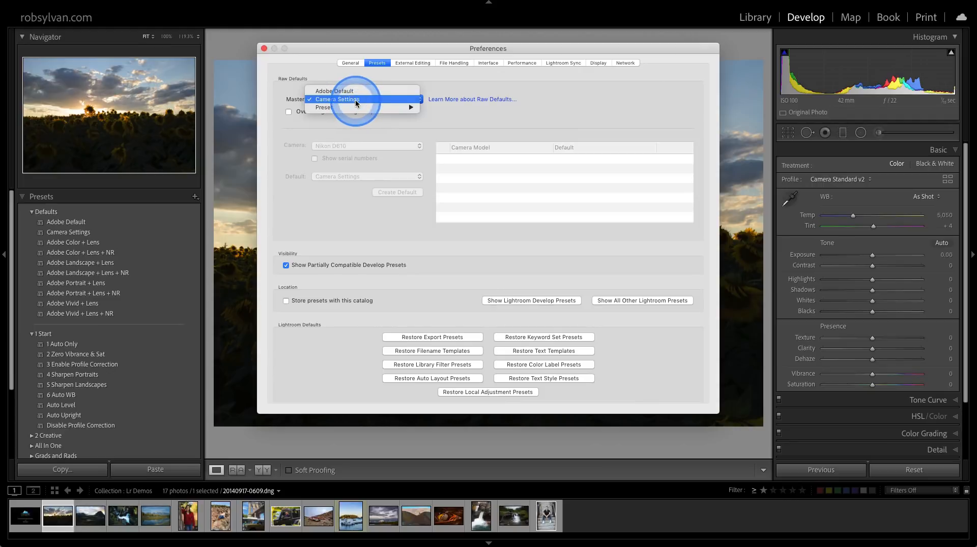
{"action": "mouse_move", "coordinate": [352, 105]}
{"action": "mouse_move", "coordinate": [428, 108]}
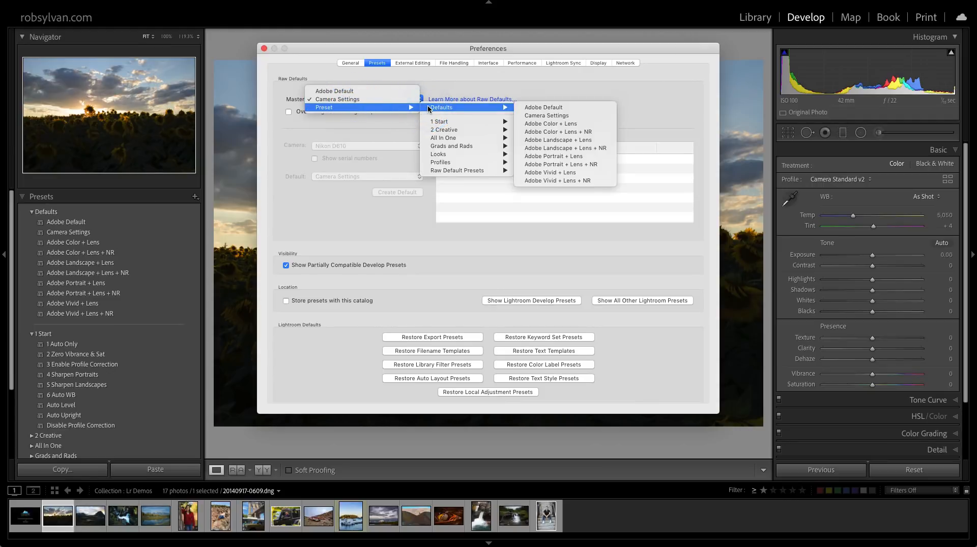
{"action": "left_click", "coordinate": [429, 108]}
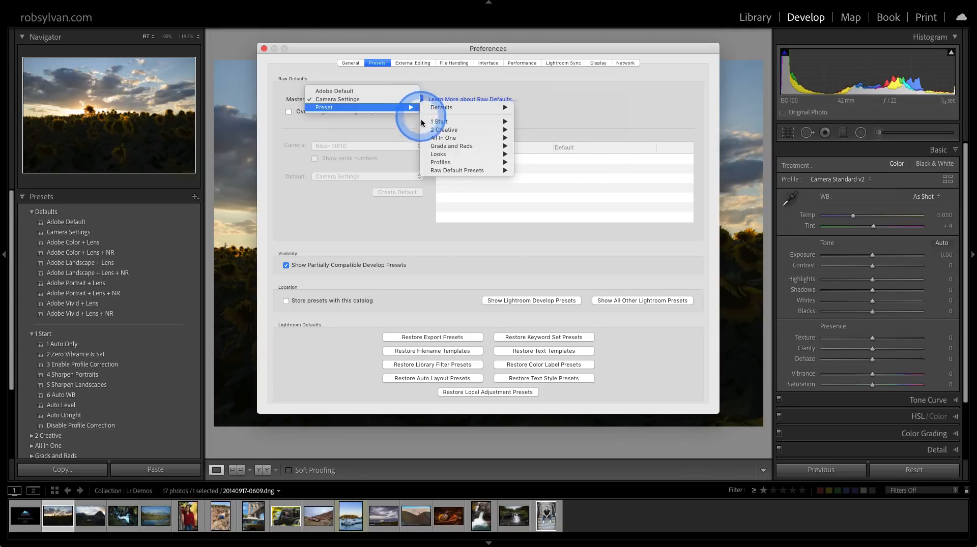
{"action": "mouse_move", "coordinate": [430, 170]}
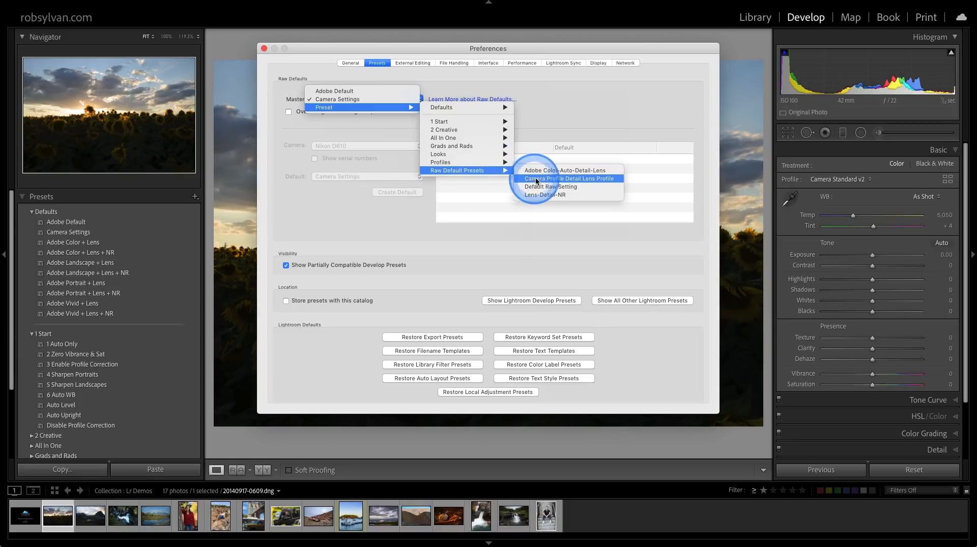
{"action": "left_click", "coordinate": [596, 179]}
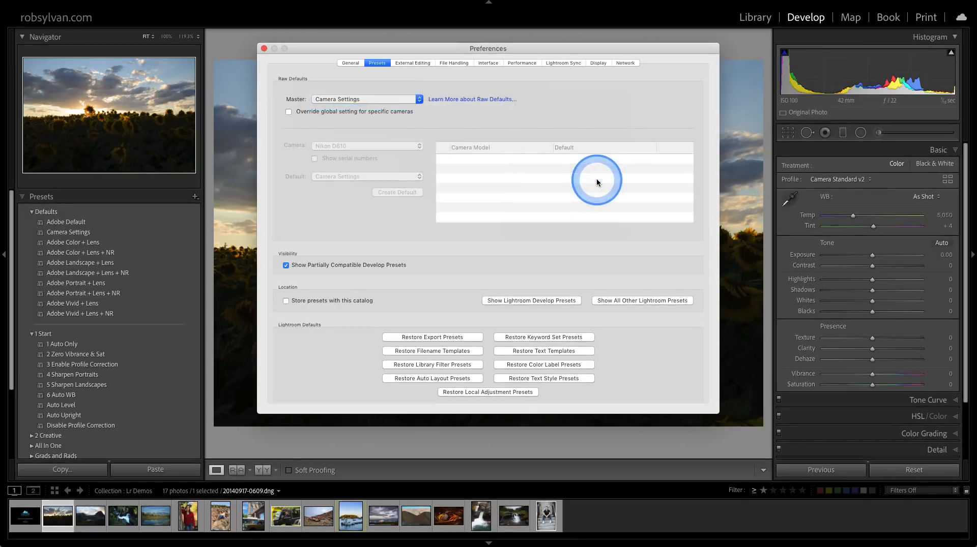
{"action": "left_click", "coordinate": [263, 49]}
Expand the Raw Default Presets group and reset the sunflower photo so it takes the new raw default.
{"action": "scroll", "coordinate": [119, 355], "scroll_direction": "down", "scroll_amount": 3}
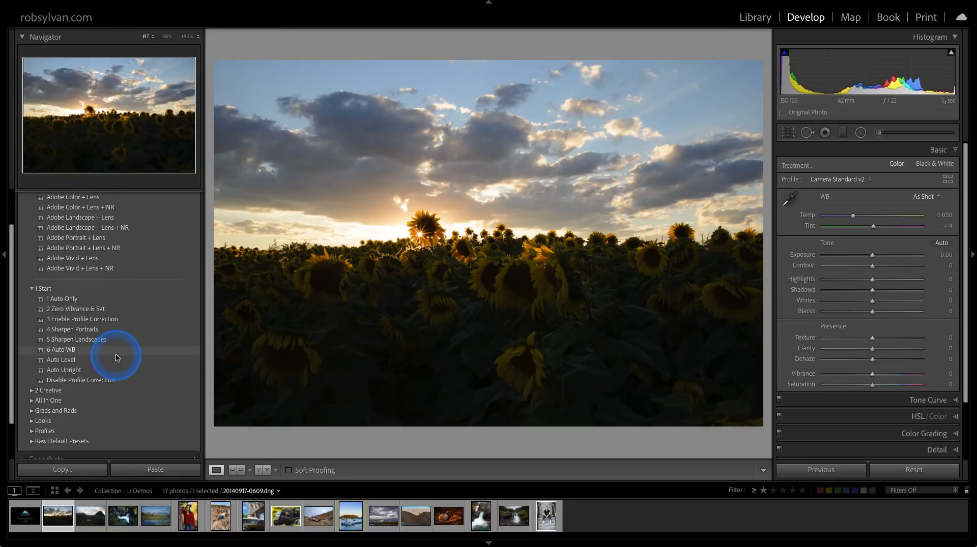
{"action": "scroll", "coordinate": [117, 358], "scroll_direction": "down", "scroll_amount": 2}
{"action": "left_click", "coordinate": [32, 411]}
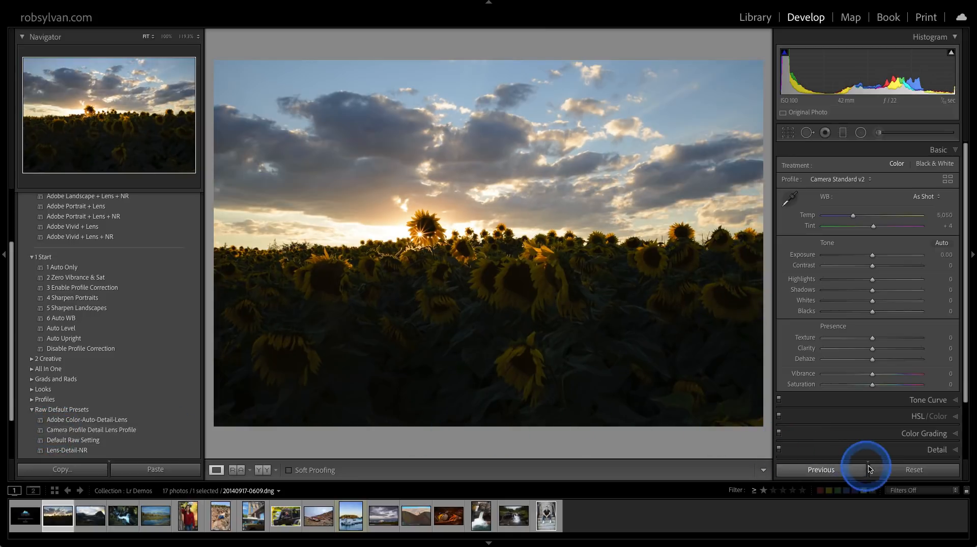
{"action": "left_click", "coordinate": [887, 471]}
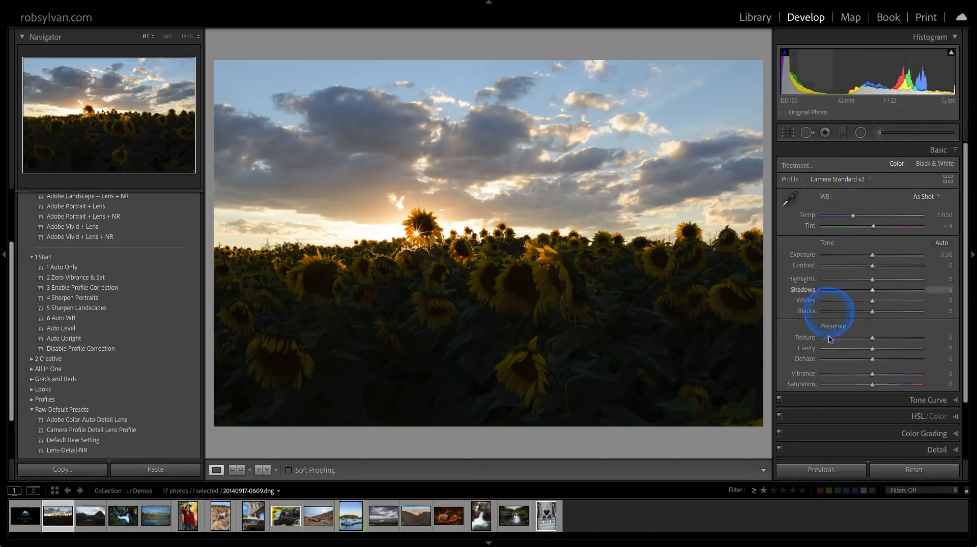
Check the Lens Corrections and Detail settings that the raw default preset applied, and collapse the sections.
{"action": "scroll", "coordinate": [823, 412], "scroll_direction": "down", "scroll_amount": 2}
{"action": "left_click", "coordinate": [819, 422]}
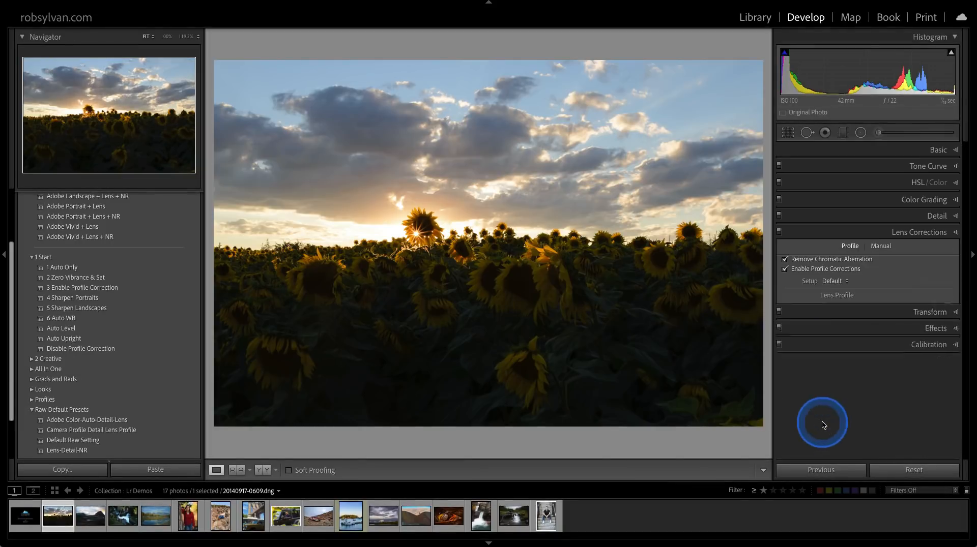
{"action": "left_click", "coordinate": [821, 217]}
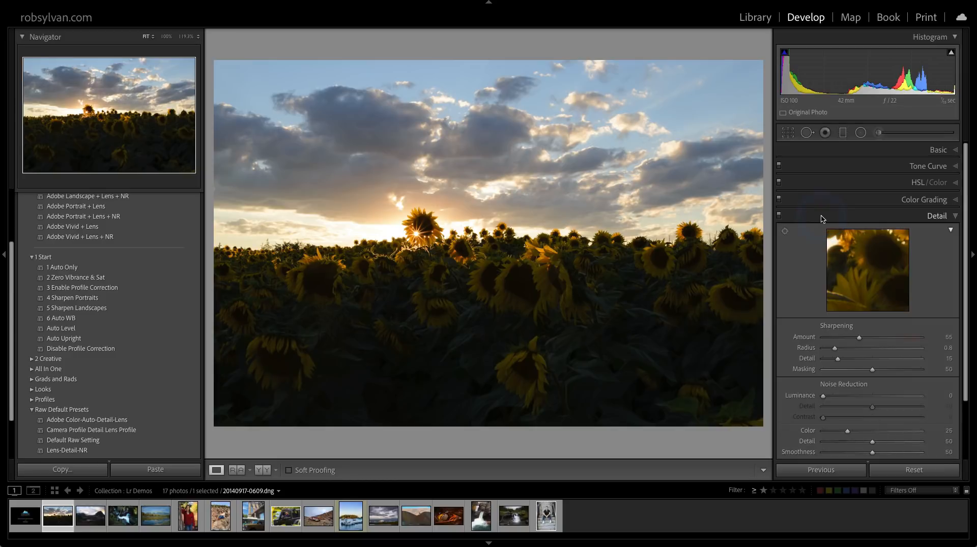
{"action": "left_click", "coordinate": [821, 216]}
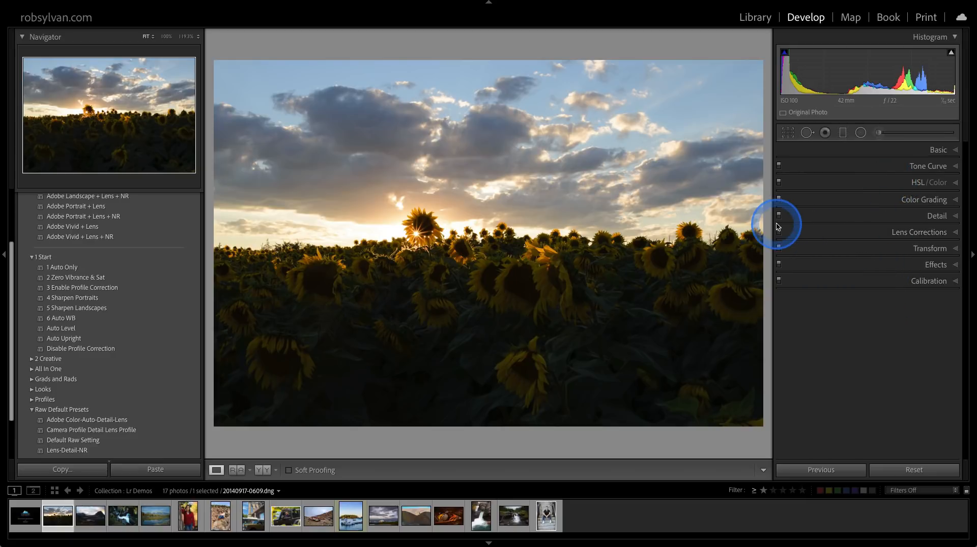
Start a new Develop preset named New Default Lens Detail Camera Settings in the Raw Default Presets group.
{"action": "scroll", "coordinate": [185, 255], "scroll_direction": "up", "scroll_amount": 5}
{"action": "left_click", "coordinate": [194, 197]}
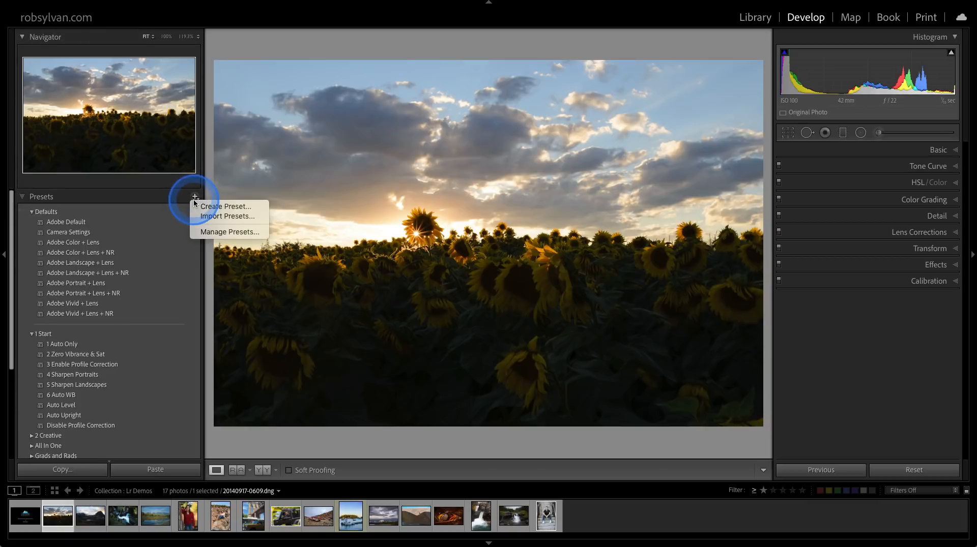
{"action": "left_click", "coordinate": [204, 206]}
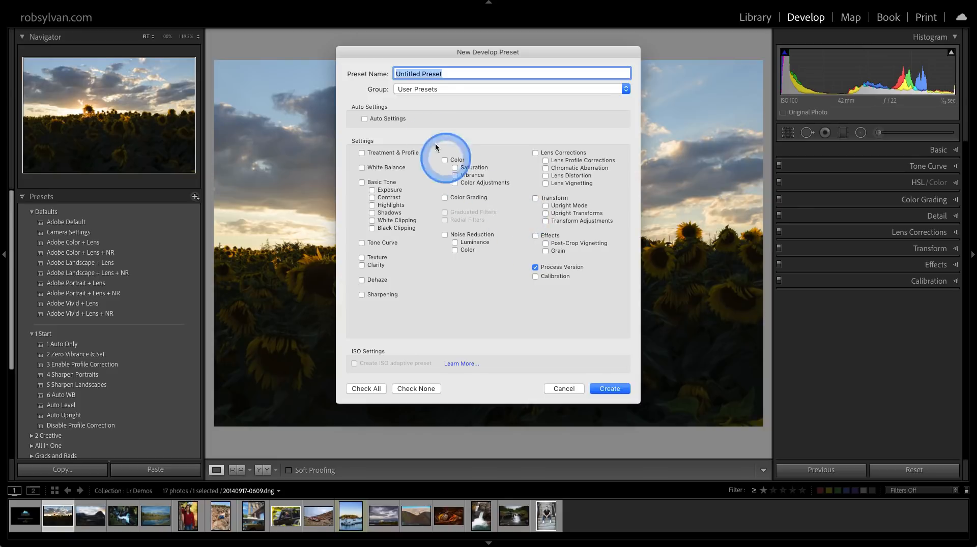
{"action": "left_click", "coordinate": [419, 90]}
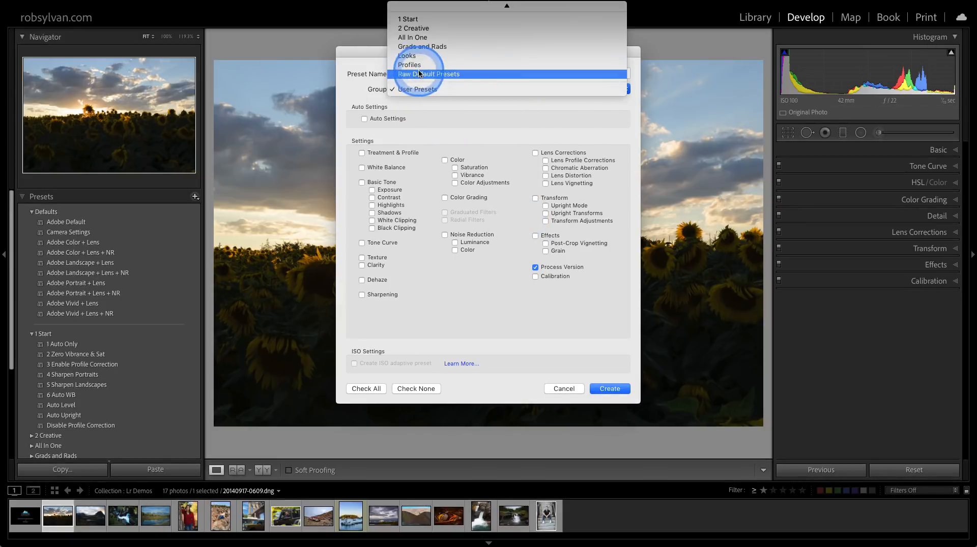
{"action": "left_click", "coordinate": [418, 74]}
{"action": "left_click", "coordinate": [418, 73]}
{"action": "type", "text": "New Default"}
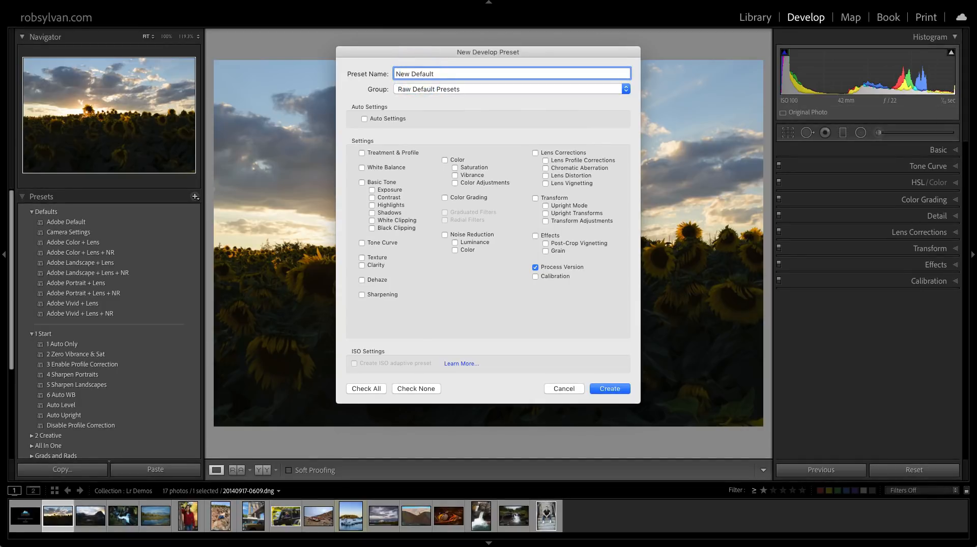
{"action": "type", "text": " Lens Detail"}
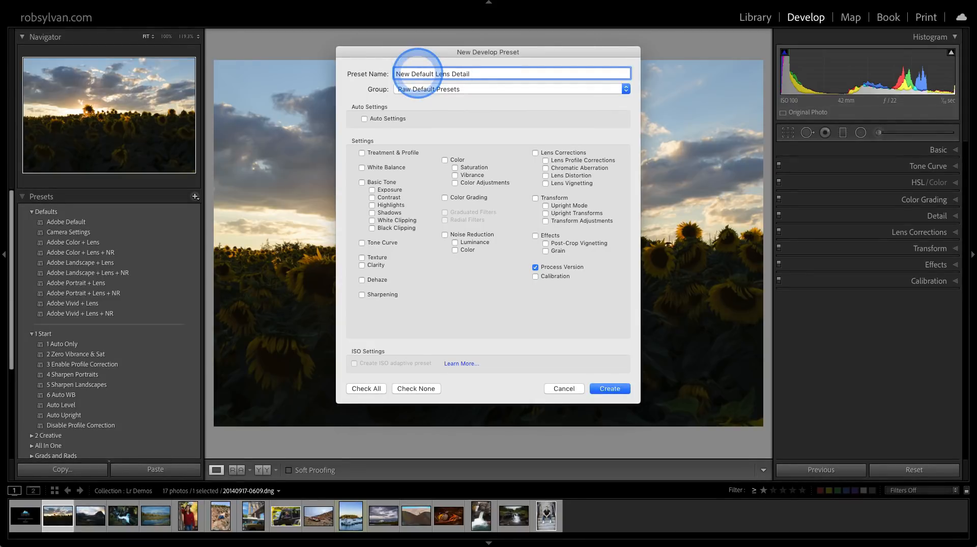
{"action": "type", "text": " Camera Settings"}
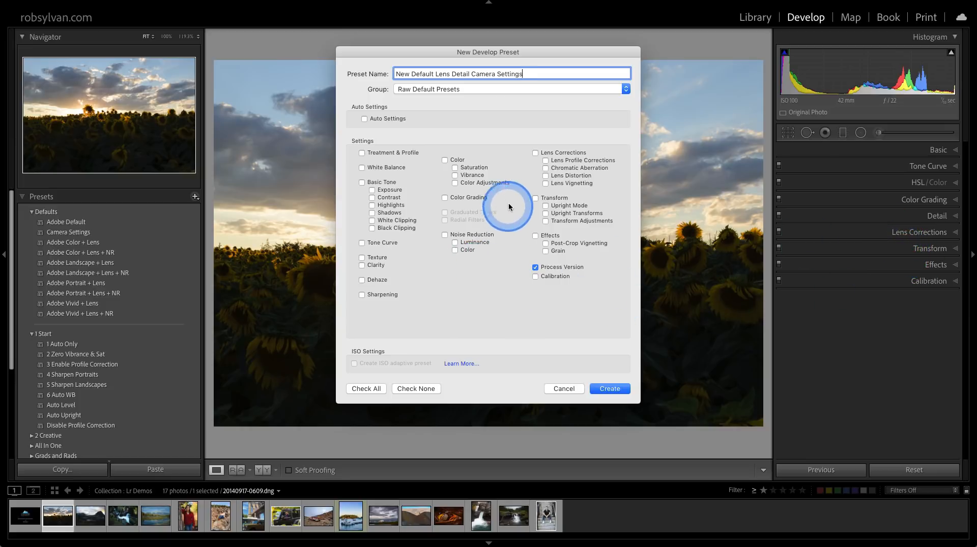
Include Lens Profile Corrections, Chromatic Aberration and Sharpening in the new preset, create it and find it in the Raw Default Presets group.
{"action": "left_click", "coordinate": [544, 160]}
{"action": "left_click", "coordinate": [544, 169]}
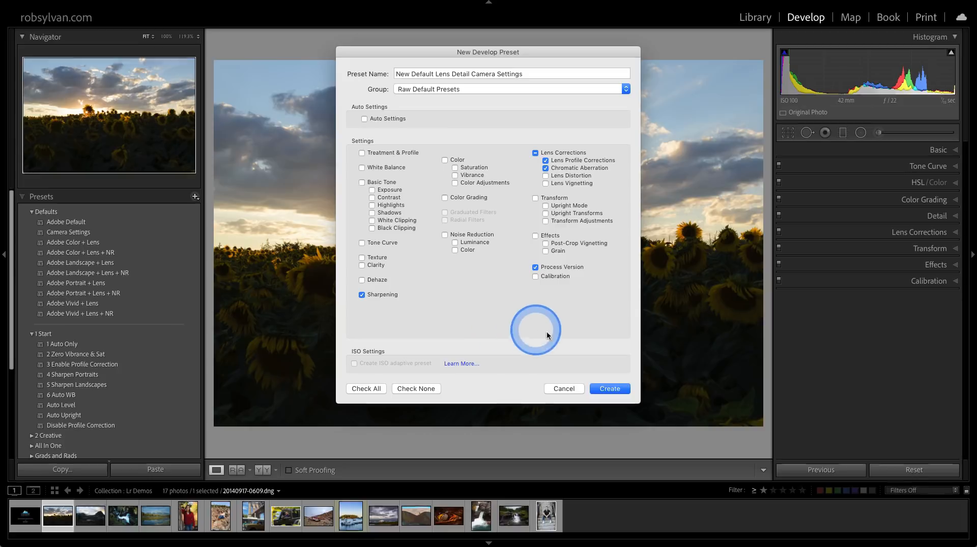
{"action": "left_click", "coordinate": [613, 388]}
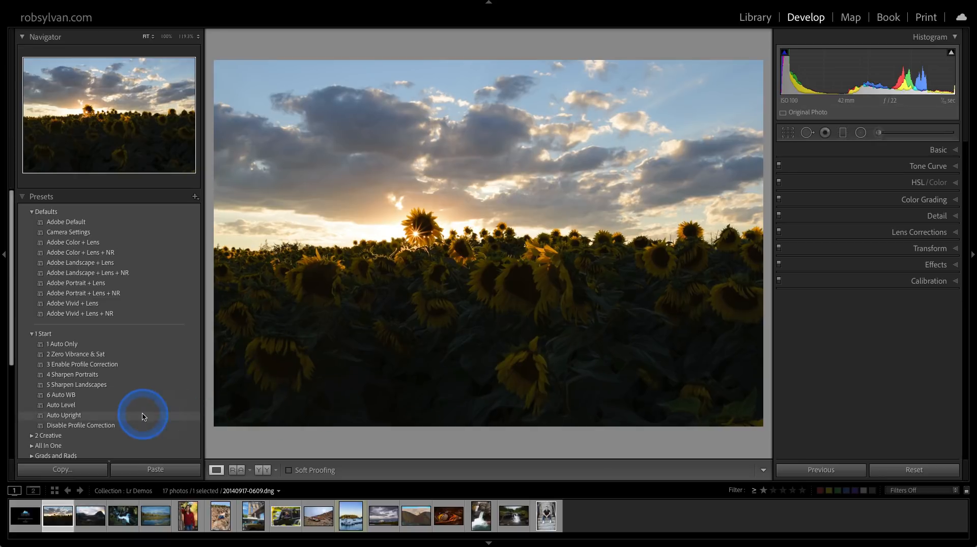
{"action": "scroll", "coordinate": [139, 412], "scroll_direction": "down", "scroll_amount": 5}
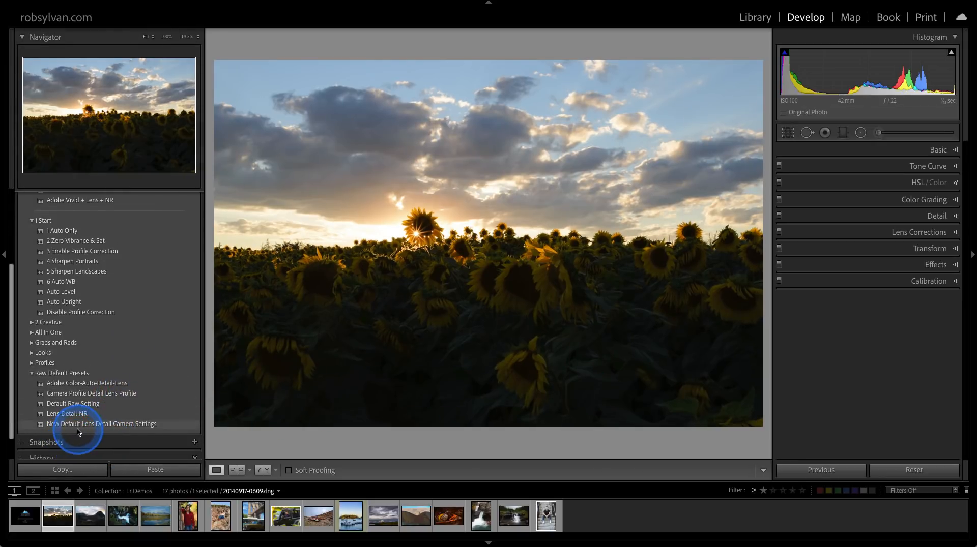
Set the Raw Defaults master in Preferences to the New Default Lens Detail Camera Settings preset from the Raw Default Presets group.
{"action": "key", "text": "super+comma"}
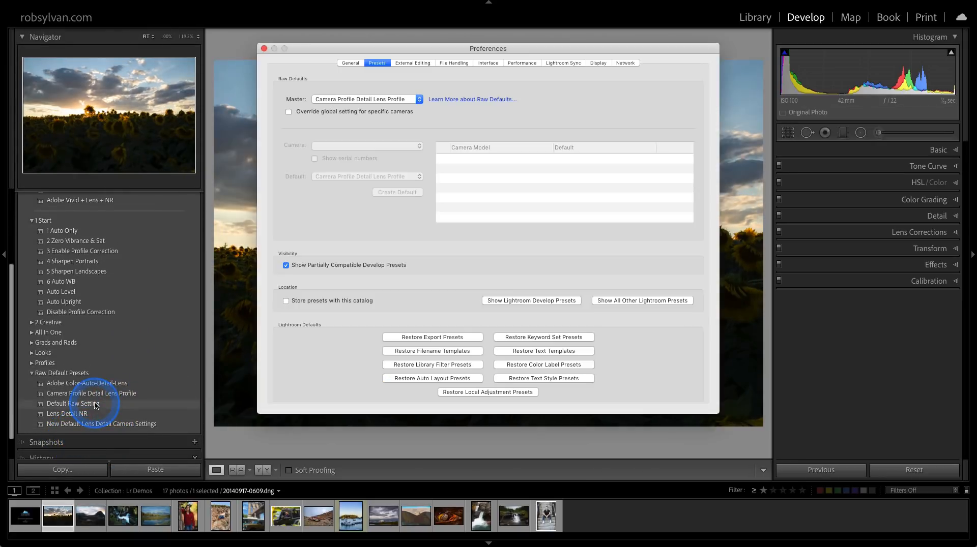
{"action": "left_click", "coordinate": [391, 100]}
{"action": "mouse_move", "coordinate": [394, 129]}
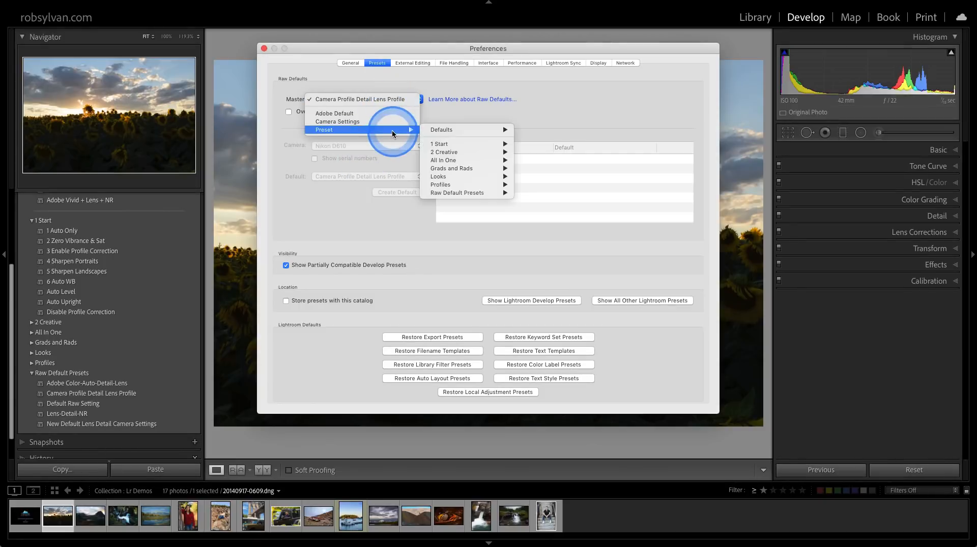
{"action": "mouse_move", "coordinate": [463, 192]}
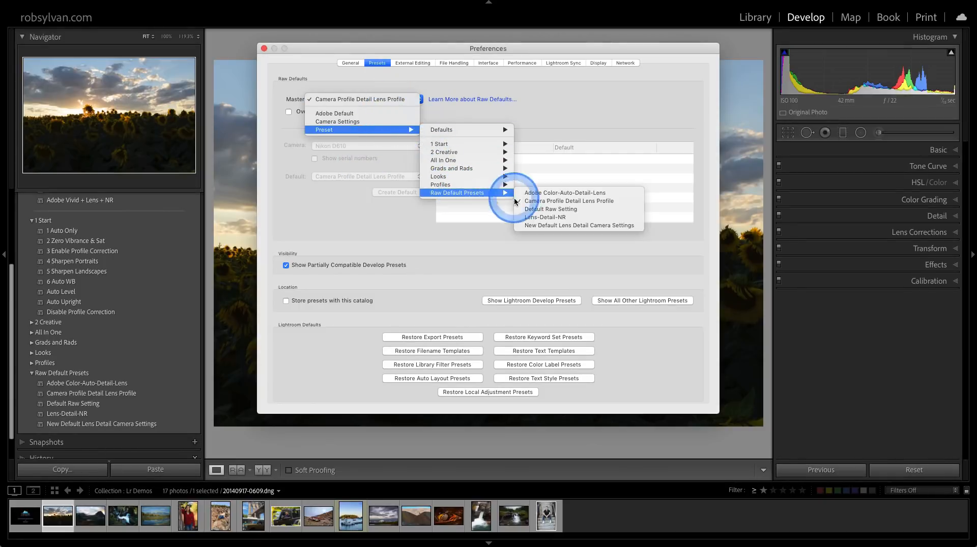
{"action": "left_click", "coordinate": [525, 224]}
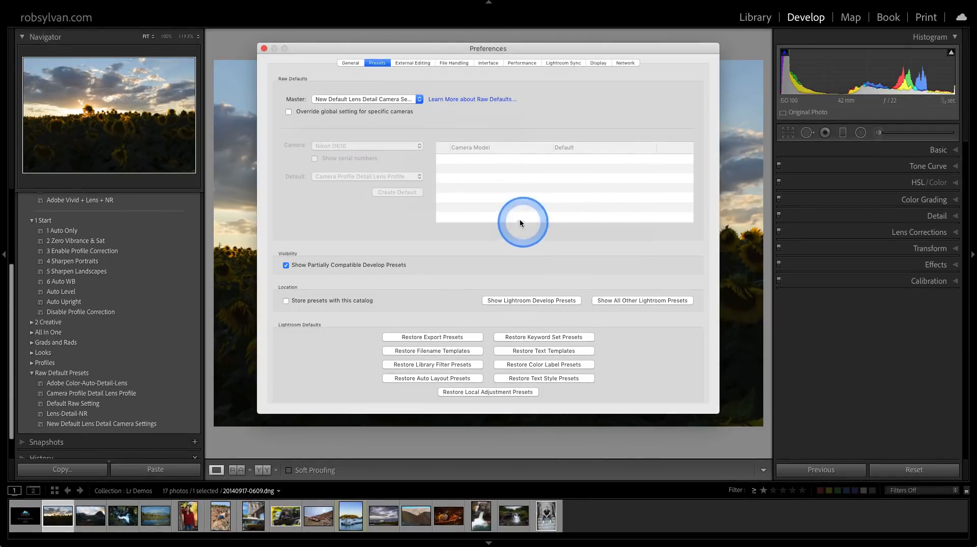
{"action": "left_click", "coordinate": [263, 48]}
Reset the sunflower photo to the new raw default and expand its Basic settings.
{"action": "left_click", "coordinate": [914, 470]}
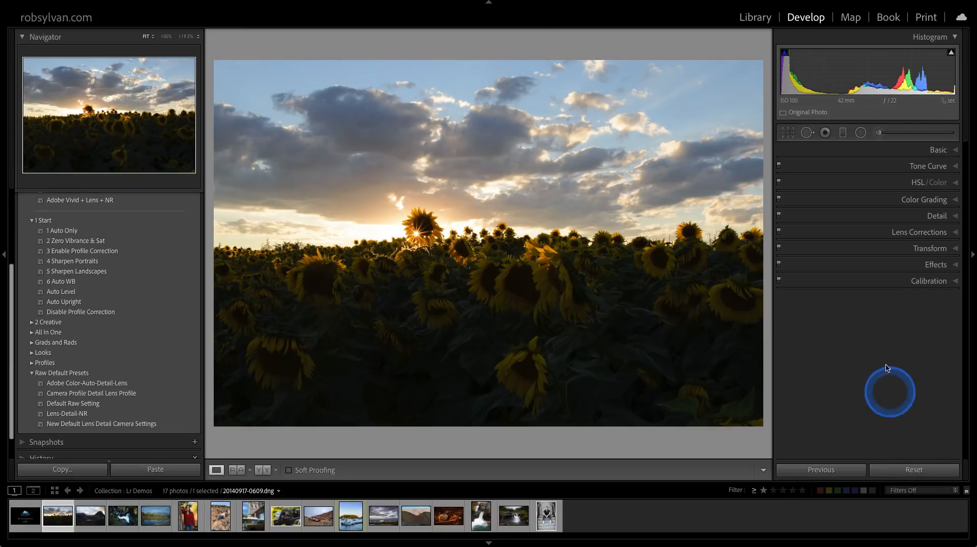
{"action": "left_click", "coordinate": [872, 150]}
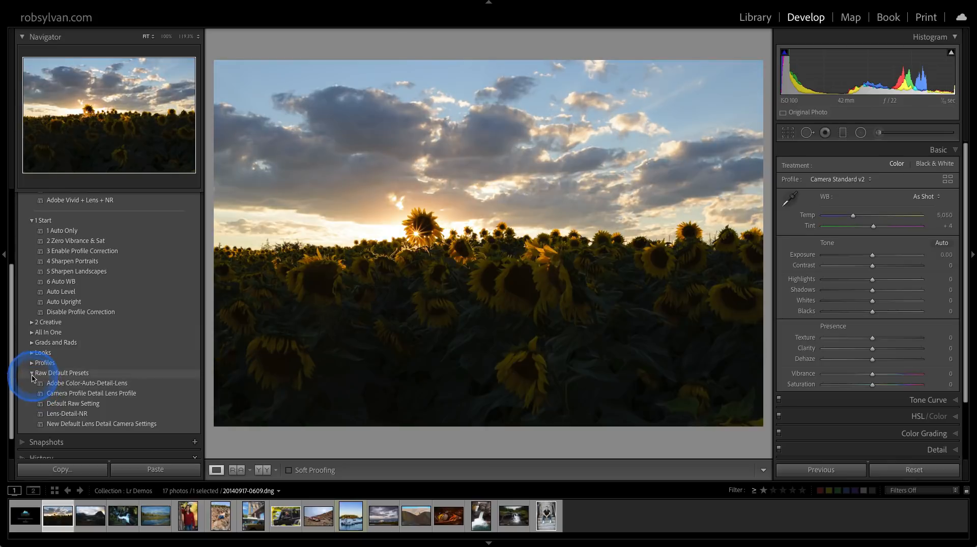
Collapse the Raw Default Presets group and apply the Landscape - Raw preset from the All In One group to the sunflower photo.
{"action": "left_click", "coordinate": [31, 373]}
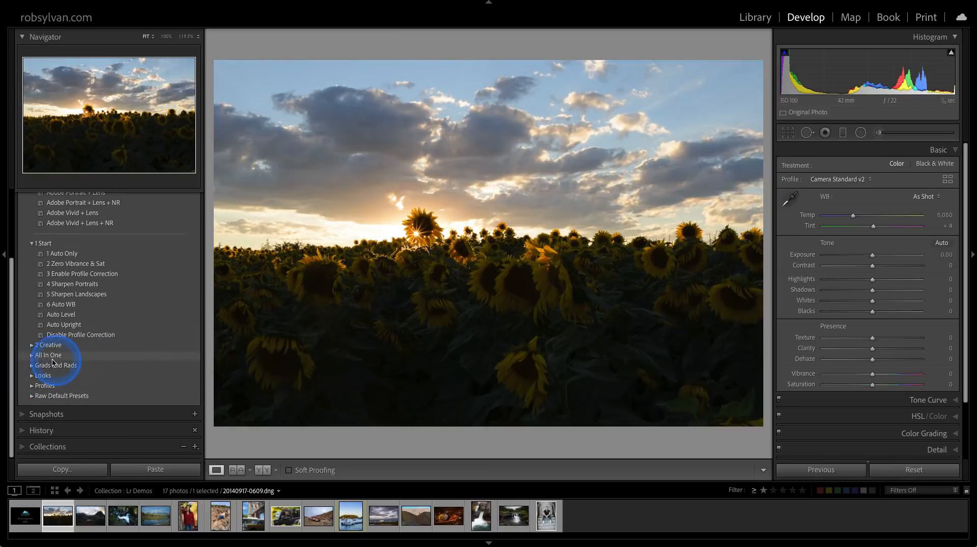
{"action": "left_click", "coordinate": [31, 356]}
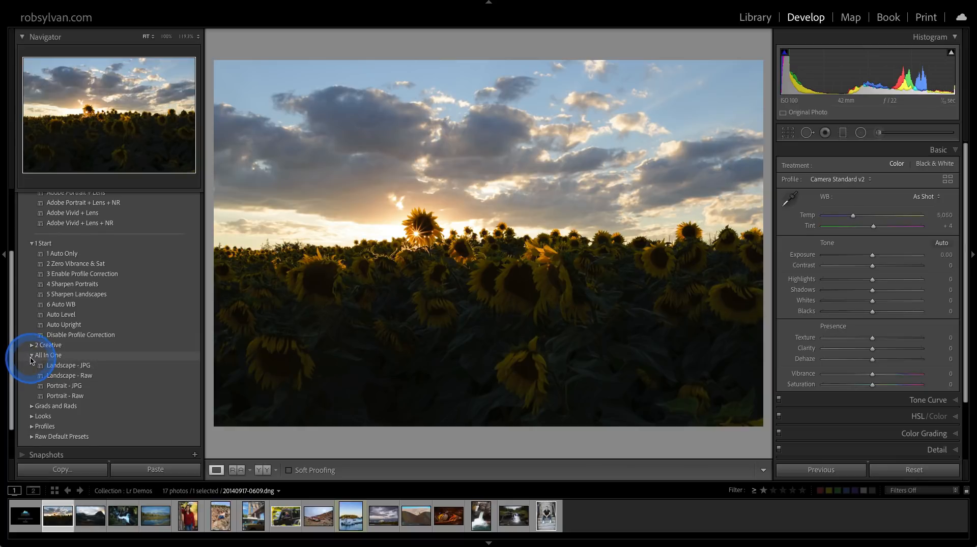
{"action": "left_click", "coordinate": [51, 376]}
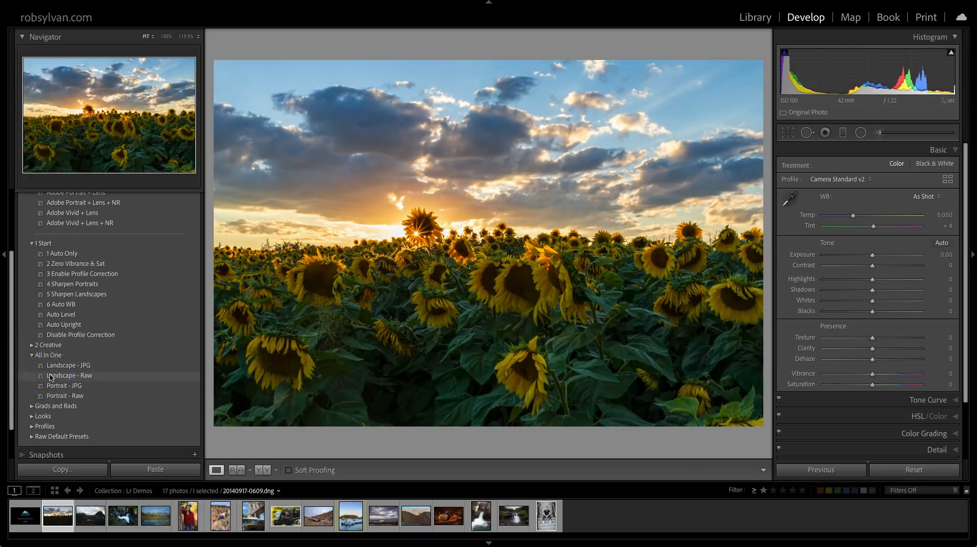
{"action": "left_click", "coordinate": [50, 376]}
{"action": "left_click", "coordinate": [57, 376]}
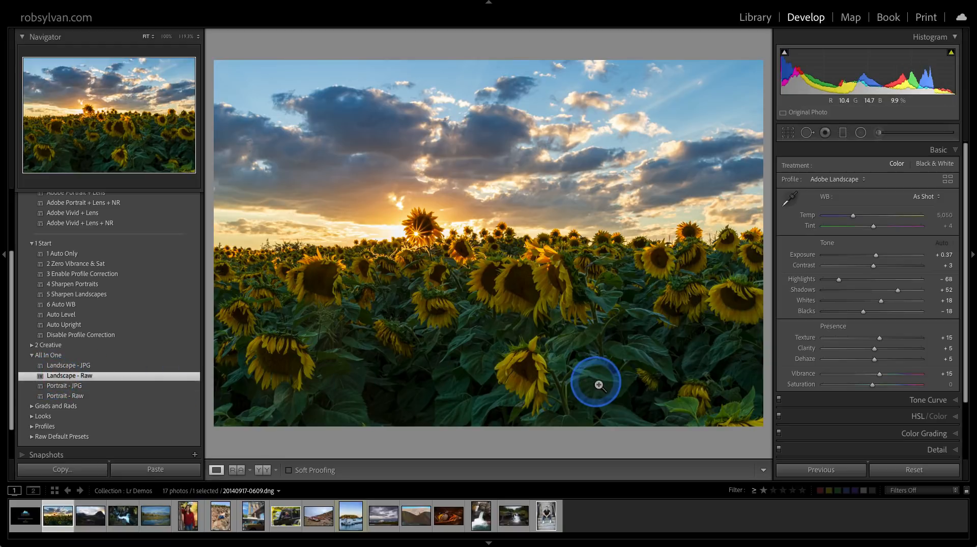
Reset the sunflower photo and reapply the Landscape - Raw preset.
{"action": "left_click", "coordinate": [905, 473]}
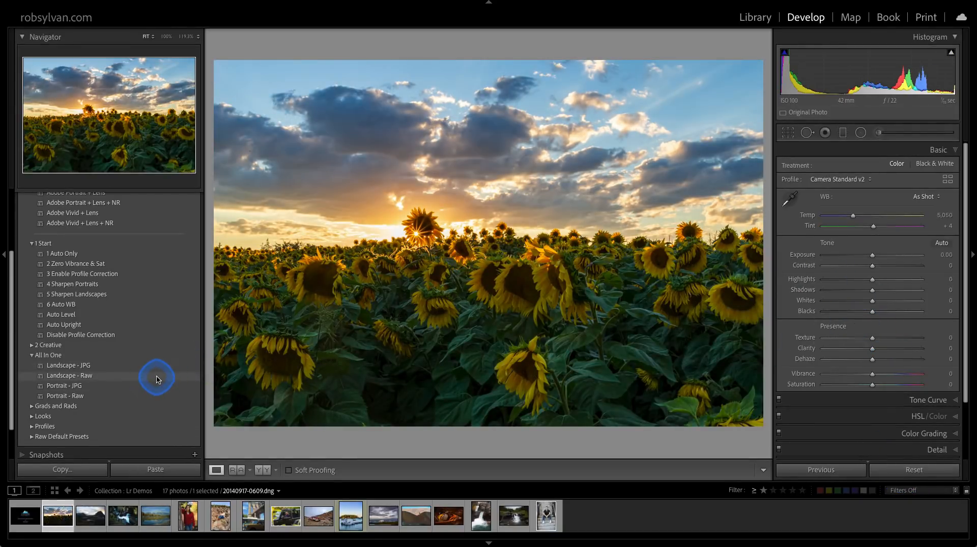
{"action": "left_click", "coordinate": [165, 377]}
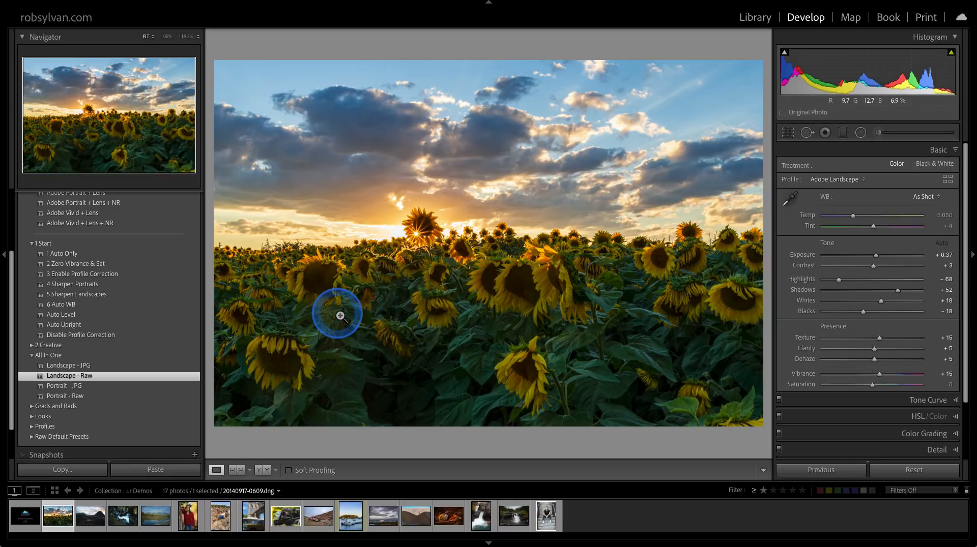
{"action": "left_click", "coordinate": [140, 379]}
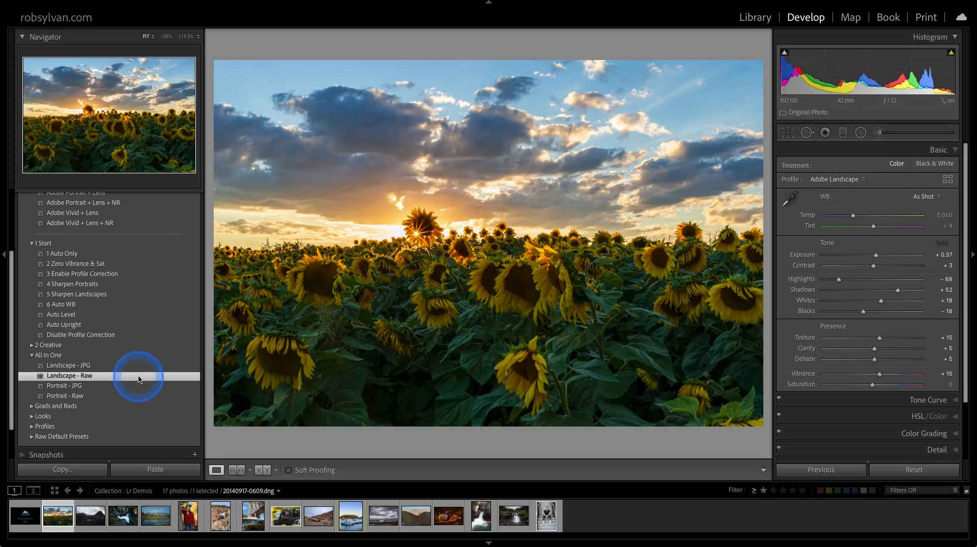
Turn on Apply on Import for the Landscape - Raw preset, and turn it off again.
{"action": "right_click", "coordinate": [139, 379]}
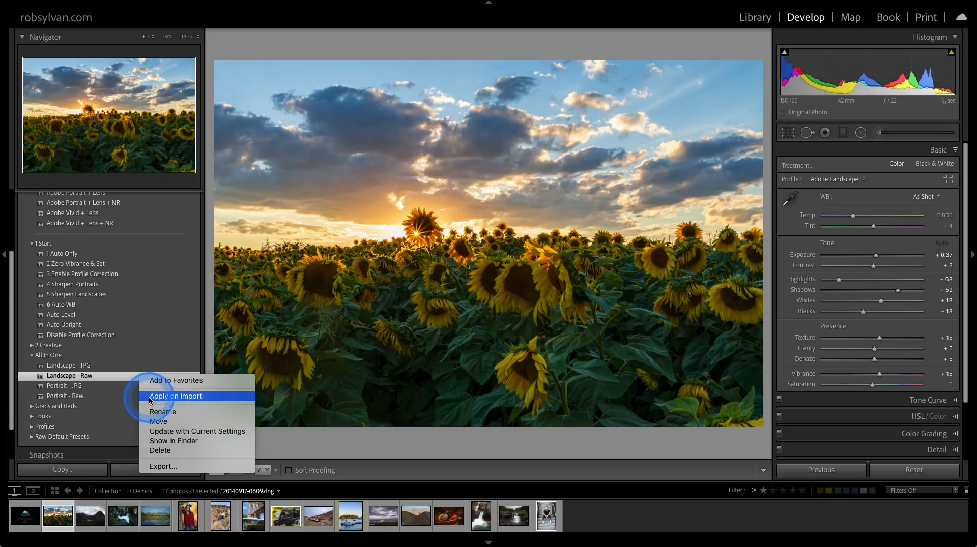
{"action": "left_click", "coordinate": [151, 397]}
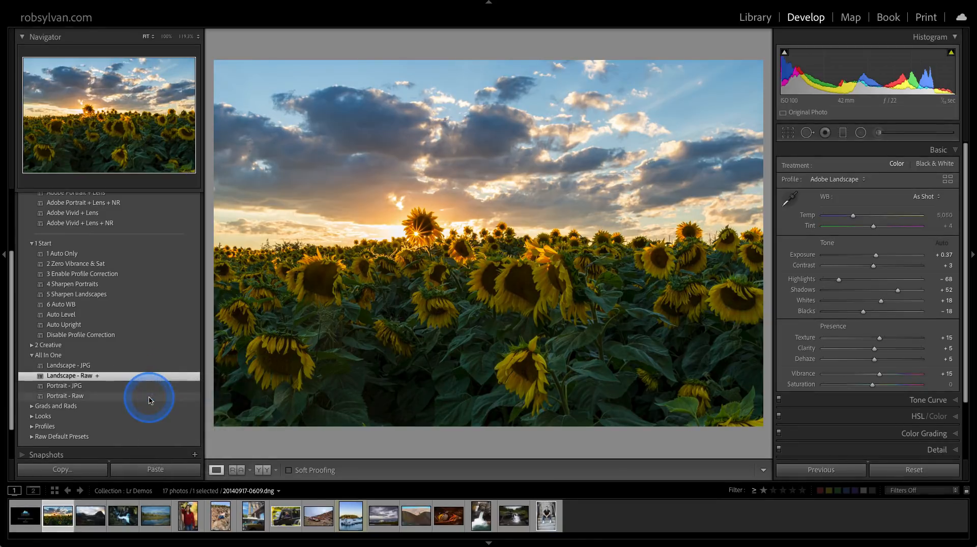
{"action": "right_click", "coordinate": [130, 376]}
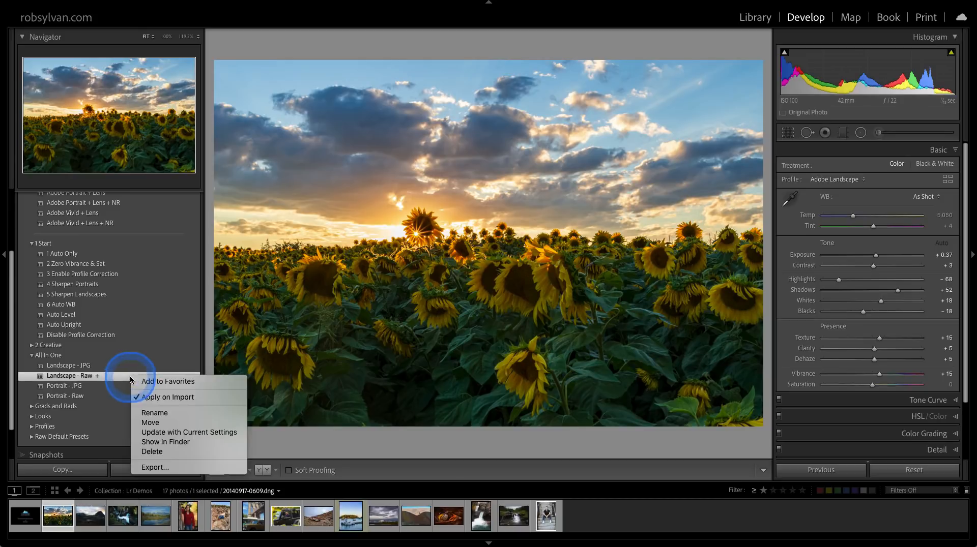
{"action": "left_click", "coordinate": [136, 401]}
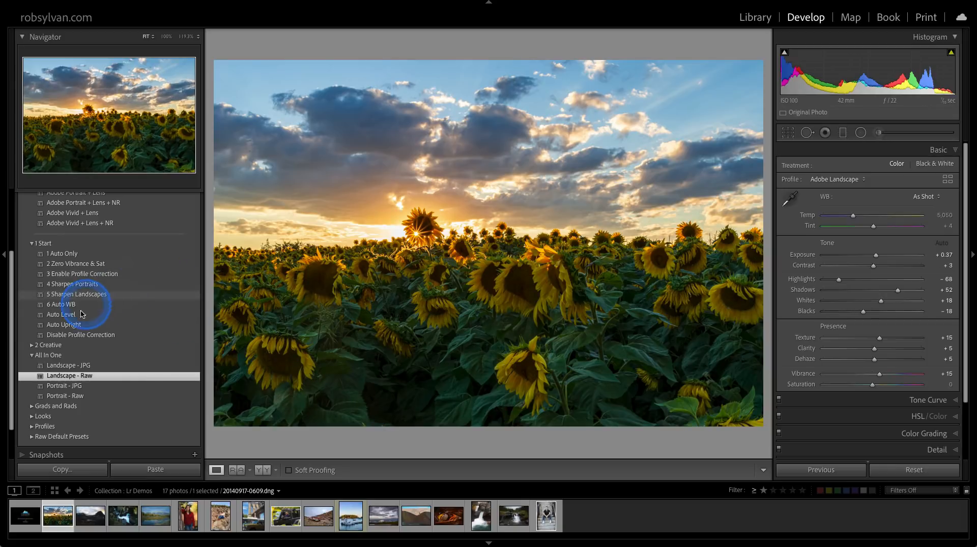
Collapse the All In One and Defaults preset groups, keeping the 1 Start group expanded.
{"action": "left_click", "coordinate": [33, 355]}
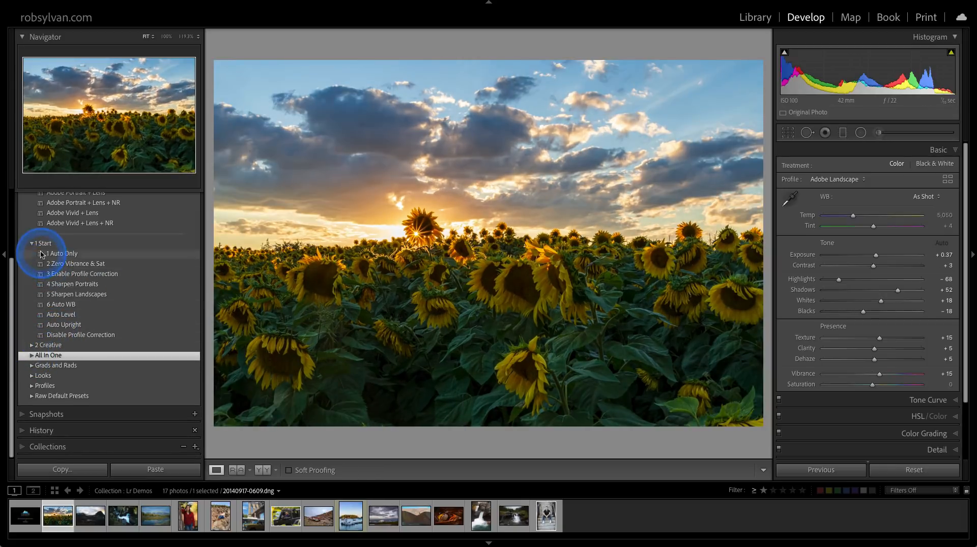
{"action": "scroll", "coordinate": [34, 259], "scroll_direction": "up", "scroll_amount": 5}
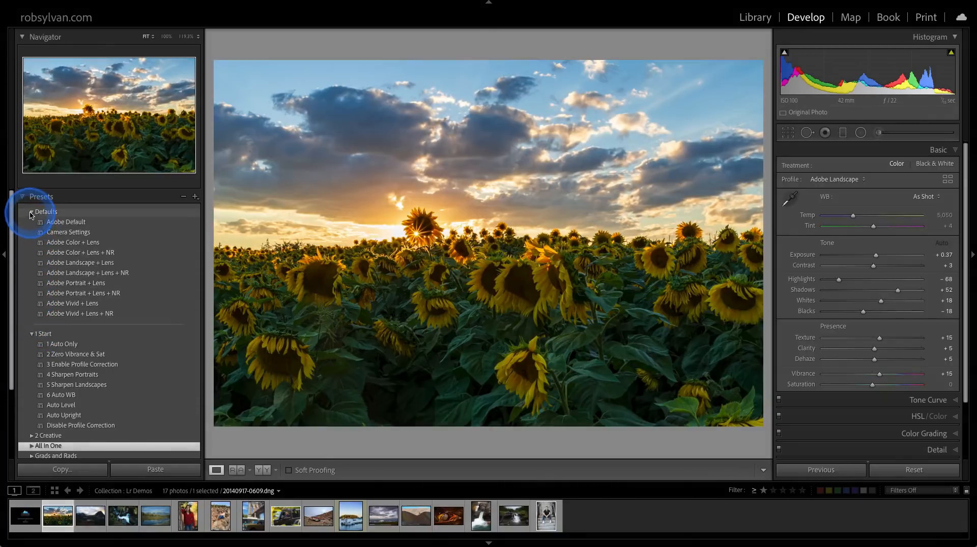
{"action": "left_click", "coordinate": [32, 214]}
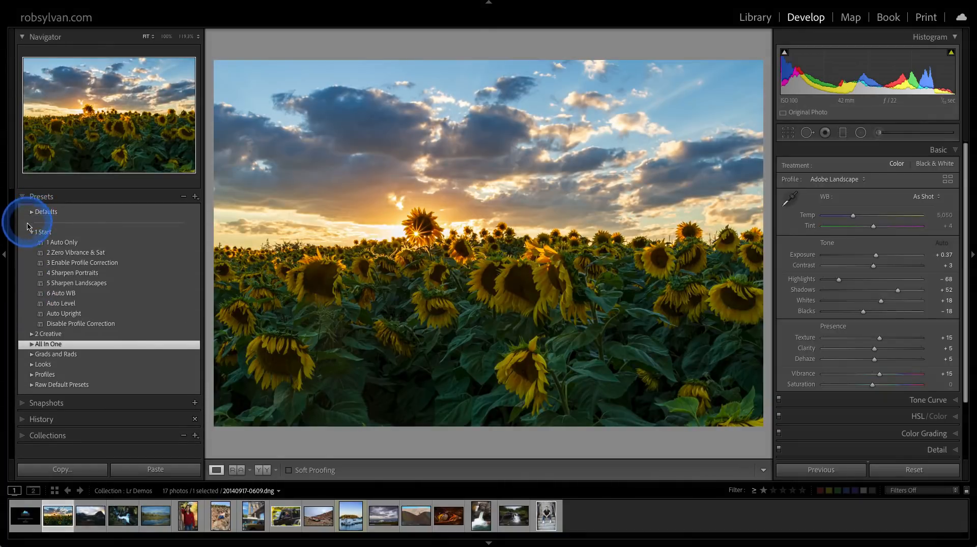
{"action": "left_click", "coordinate": [32, 234]}
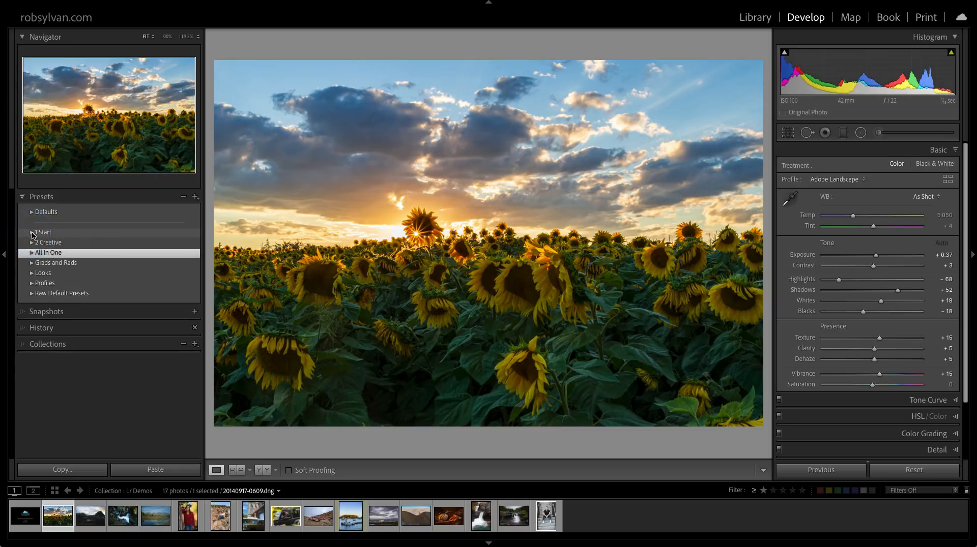
{"action": "left_click", "coordinate": [33, 234]}
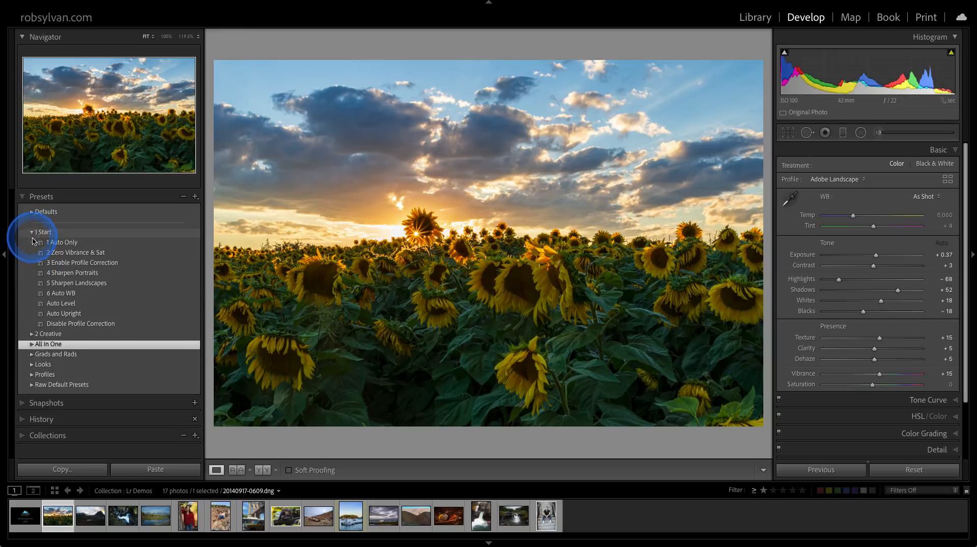
{"action": "left_click", "coordinate": [54, 340]}
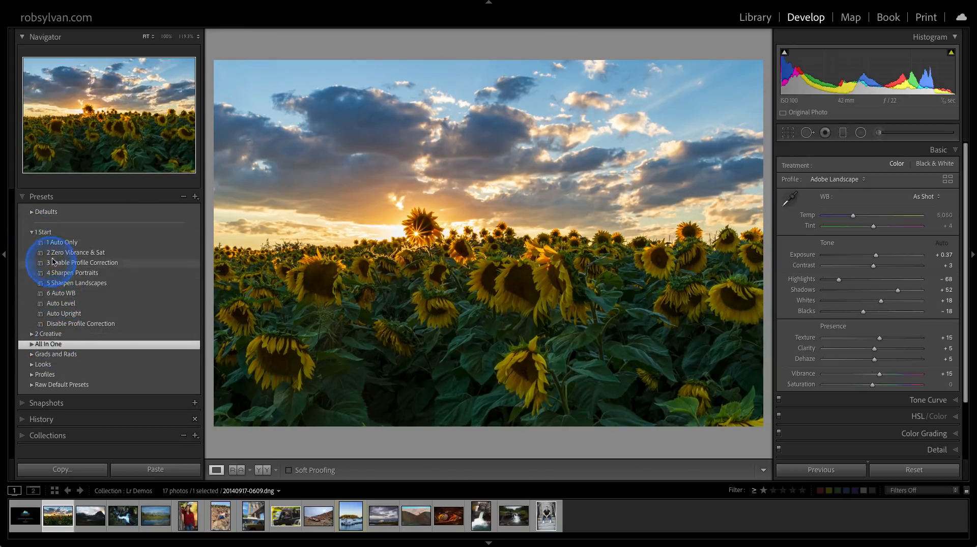
Add the 1 Auto Only and 2 Zero Vibrance & Sat presets to Favorites, and collapse the 1 Start group.
{"action": "right_click", "coordinate": [61, 245]}
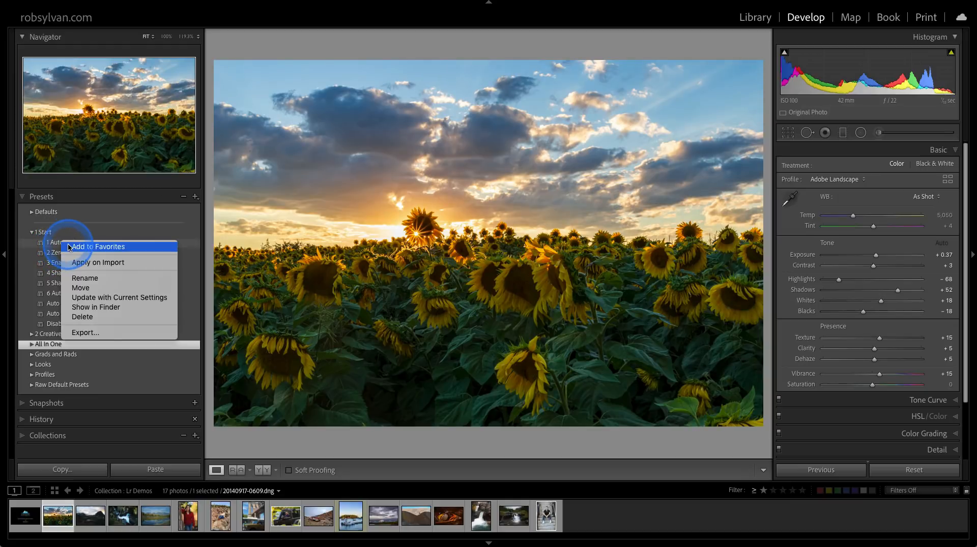
{"action": "left_click", "coordinate": [69, 247]}
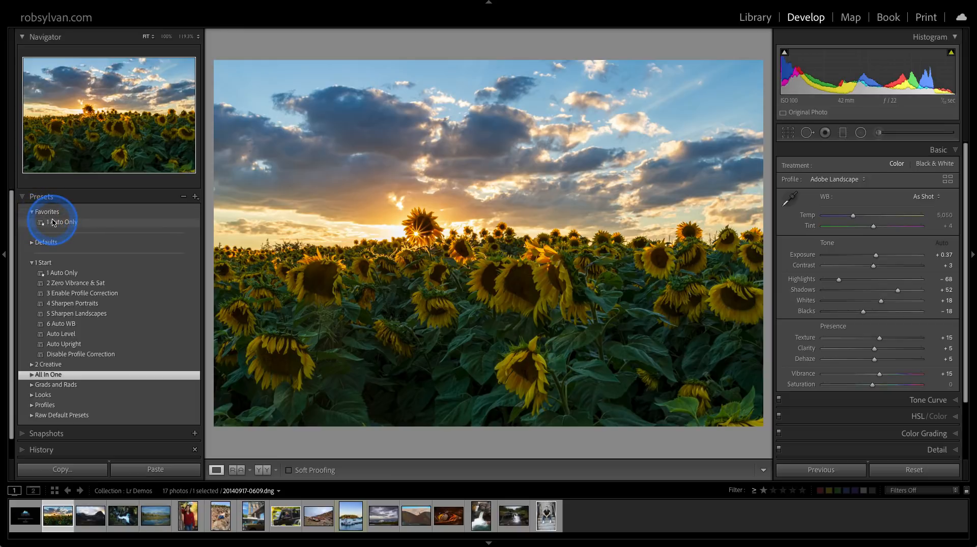
{"action": "right_click", "coordinate": [55, 283]}
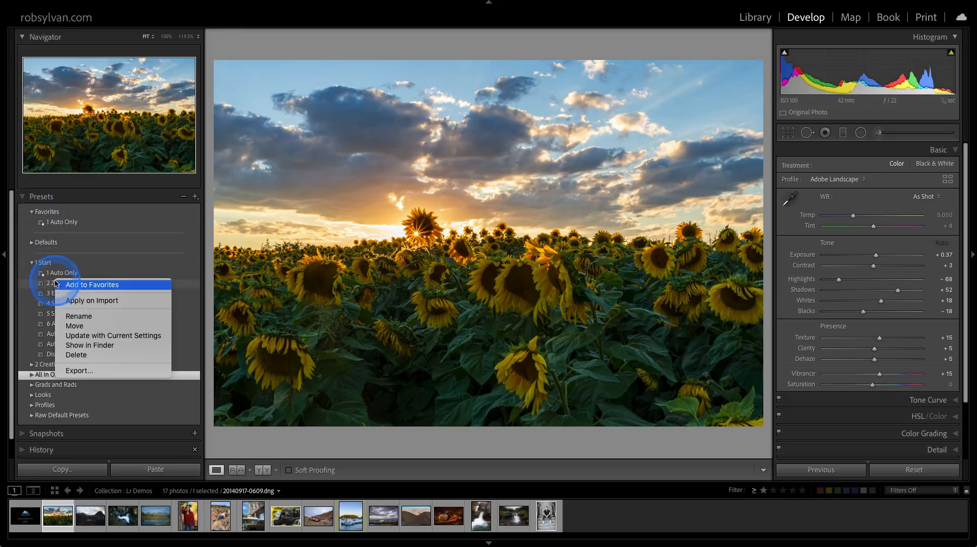
{"action": "left_click", "coordinate": [66, 285]}
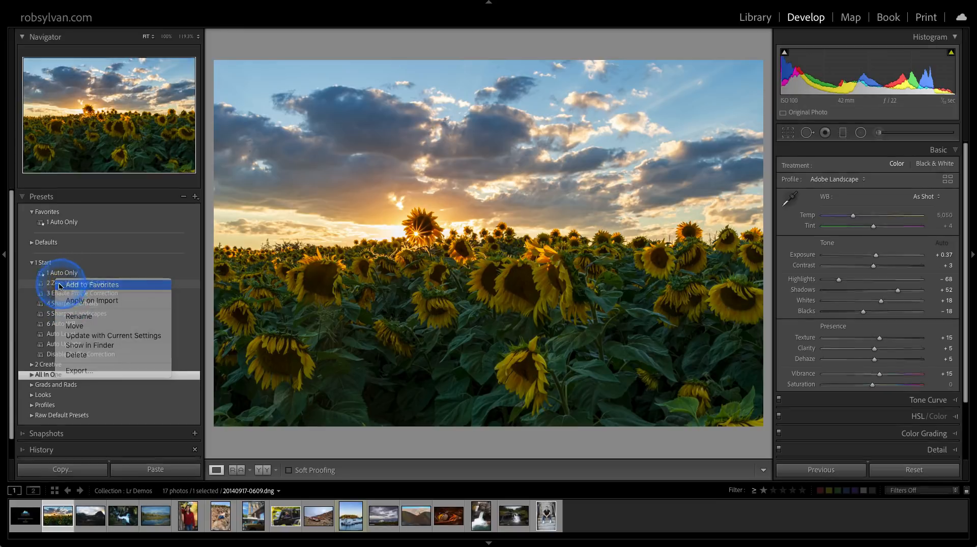
{"action": "left_click", "coordinate": [32, 274]}
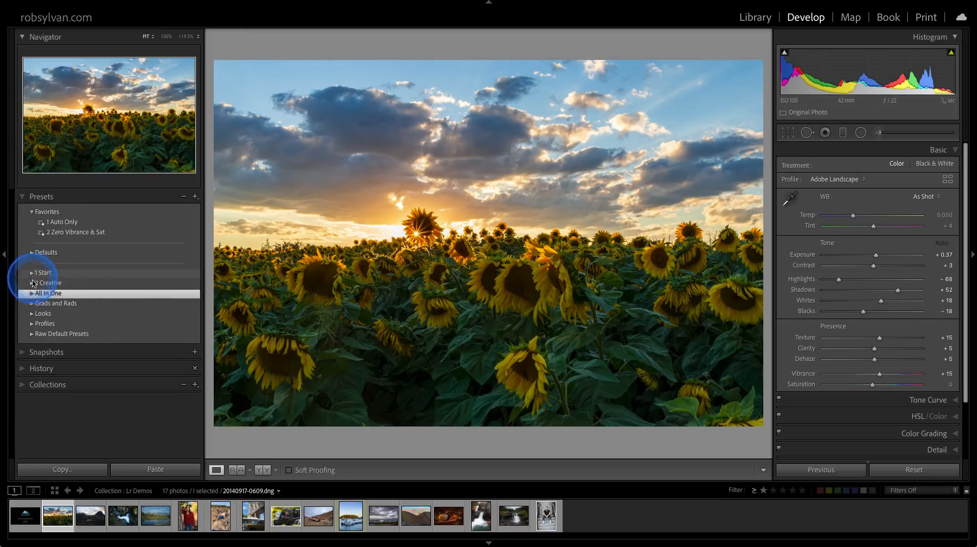
Add the Linear Sky Darken preset from the Grads and Rads group to Favorites, and collapse that group.
{"action": "left_click", "coordinate": [31, 304]}
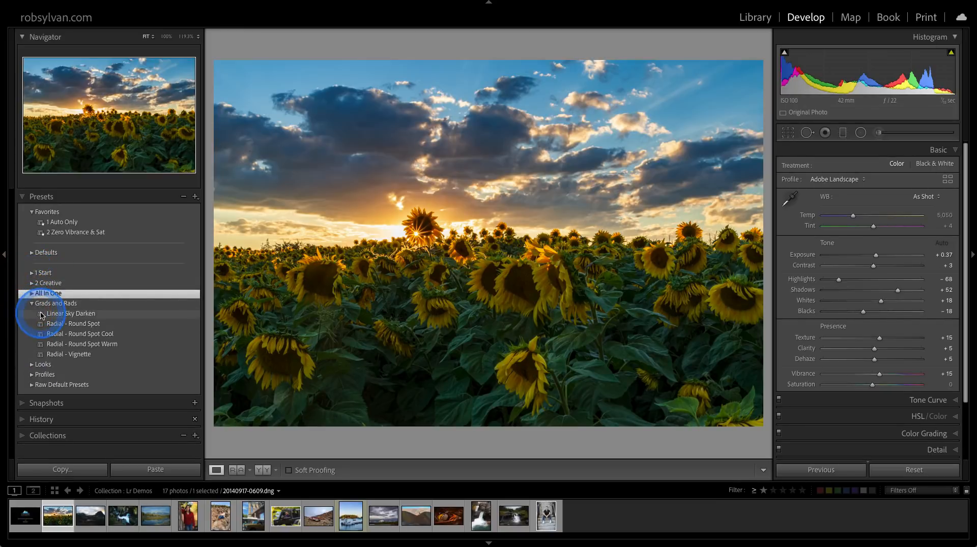
{"action": "right_click", "coordinate": [43, 317]}
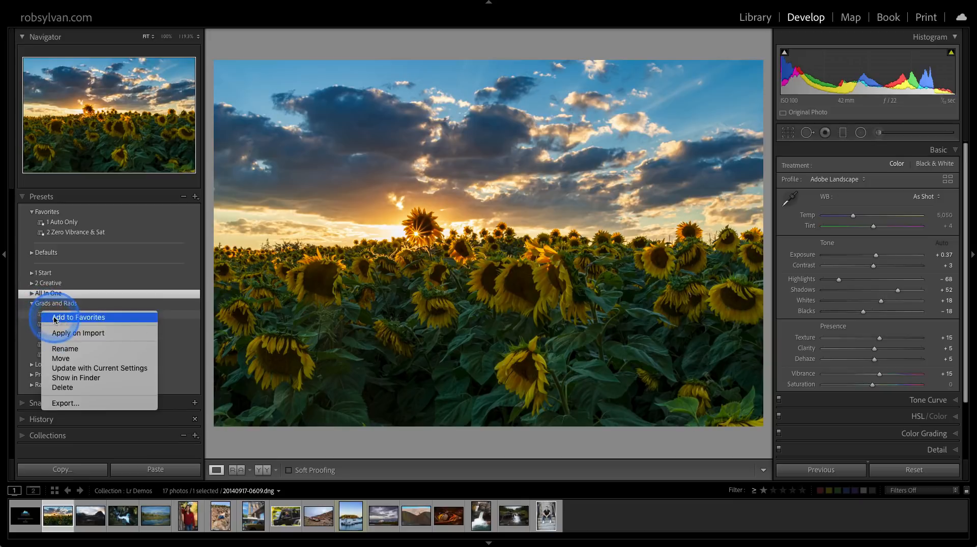
{"action": "left_click", "coordinate": [44, 316]}
{"action": "left_click", "coordinate": [31, 314]}
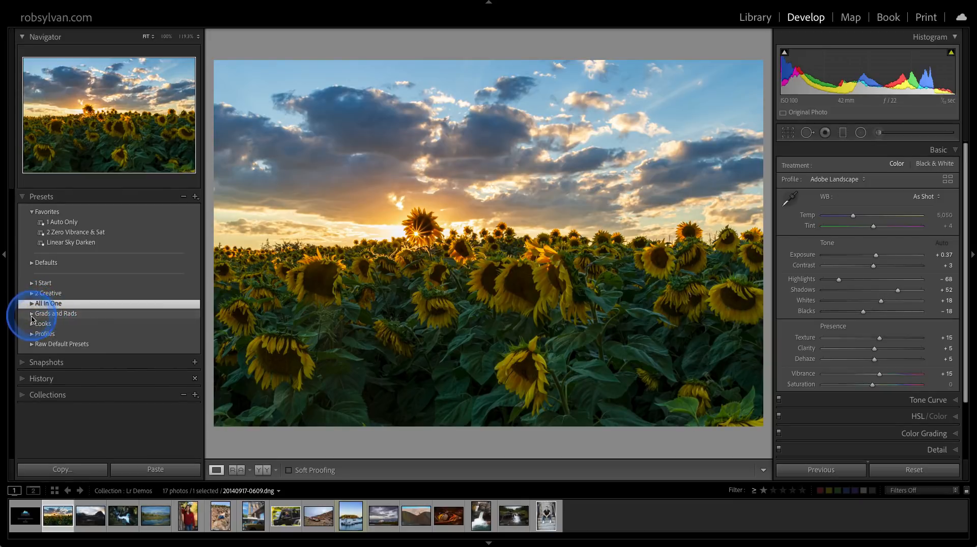
Add the CG - Autumn Red preset from the Looks group to Favorites, and collapse that group.
{"action": "left_click", "coordinate": [32, 324]}
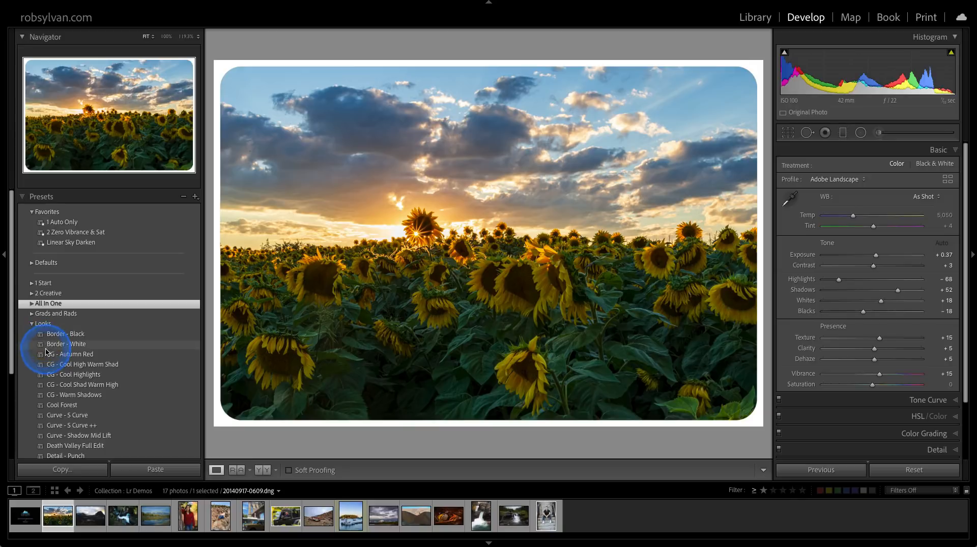
{"action": "right_click", "coordinate": [49, 356]}
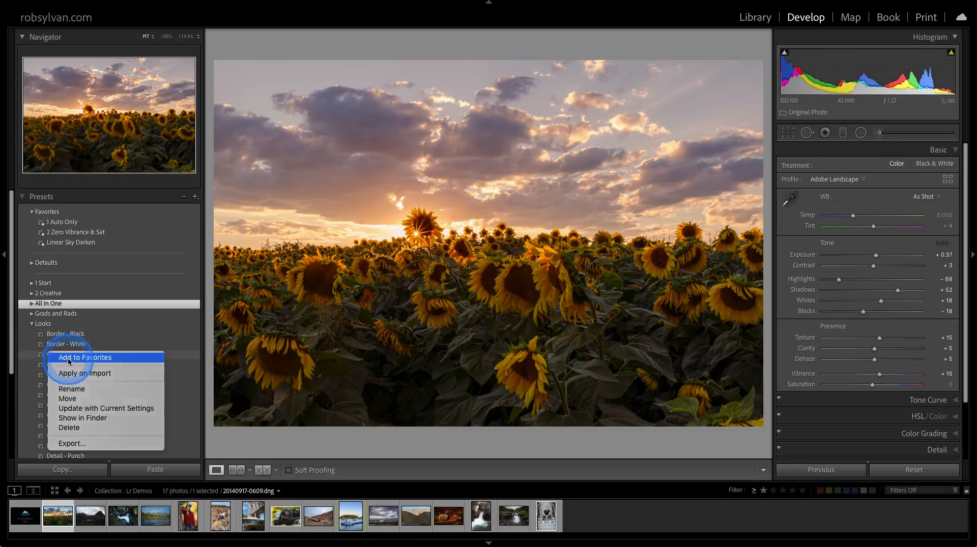
{"action": "left_click", "coordinate": [53, 357]}
{"action": "left_click", "coordinate": [32, 333]}
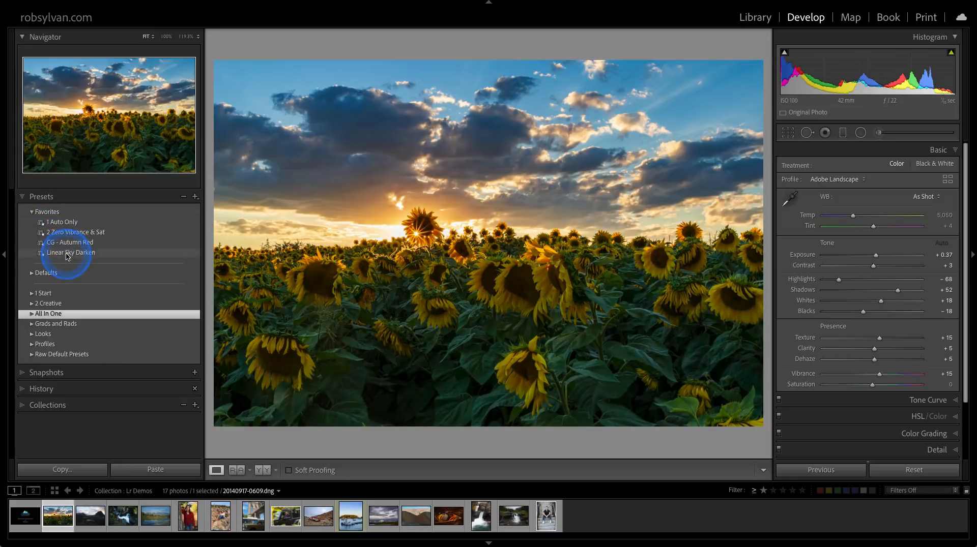
{"action": "left_click", "coordinate": [195, 197]}
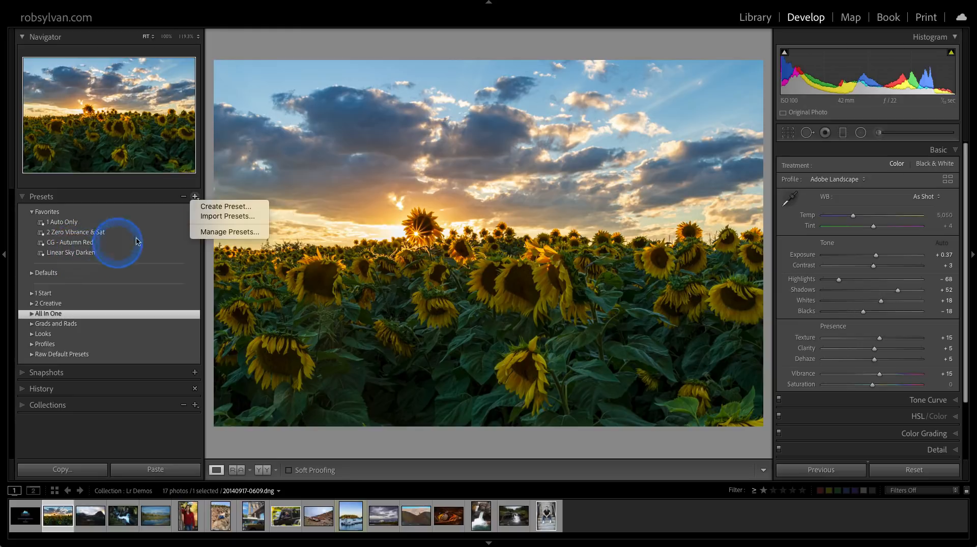
{"action": "left_click", "coordinate": [156, 197]}
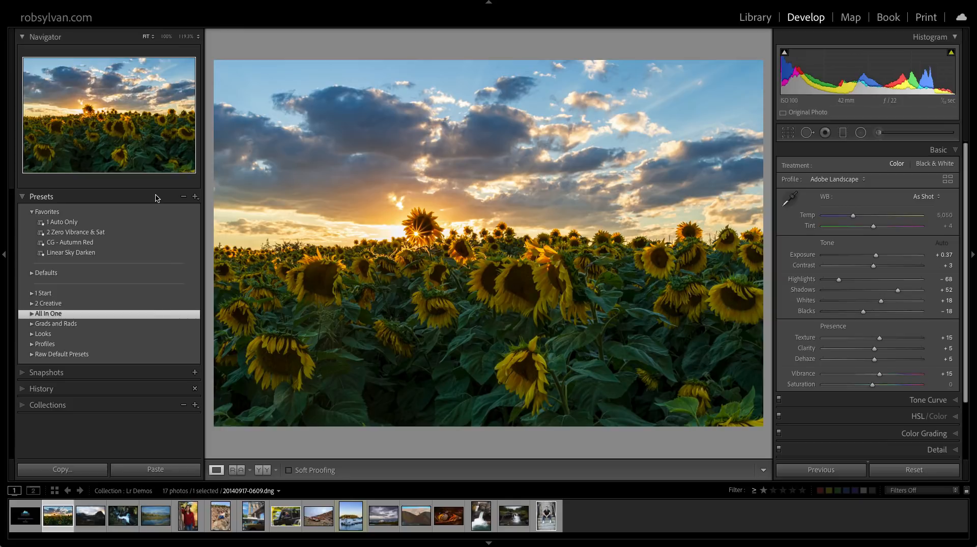
In the Library grid, select the three photos from 20160924_2311 through Figure_07_15 and apply a saved develop preset to all of them with Quick Develop.
{"action": "key", "text": "g"}
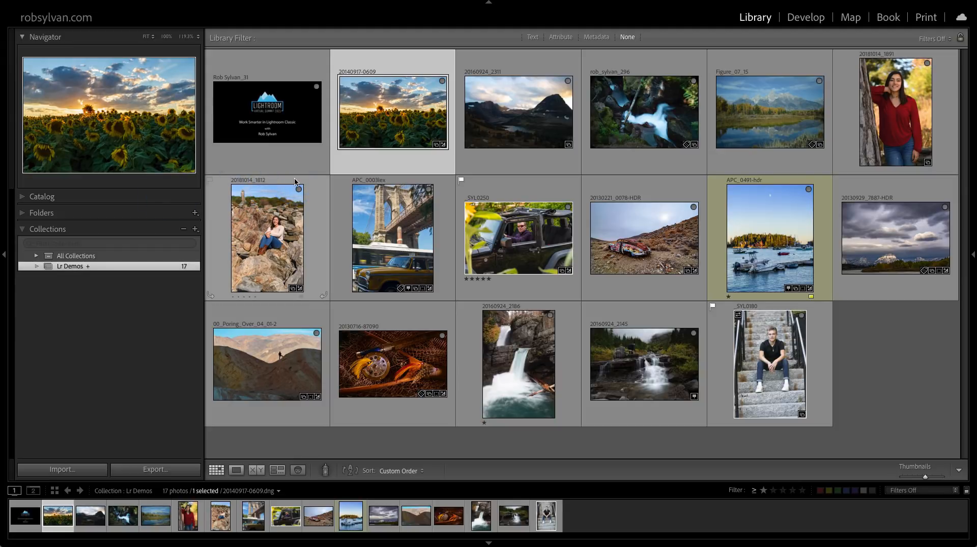
{"action": "left_click", "coordinate": [520, 109]}
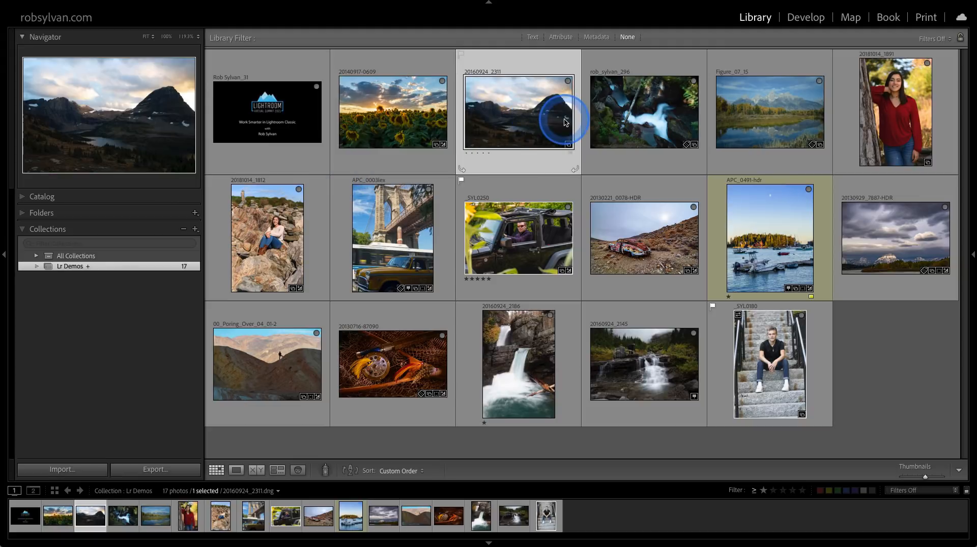
{"action": "left_click", "coordinate": [789, 122], "text": "shift"}
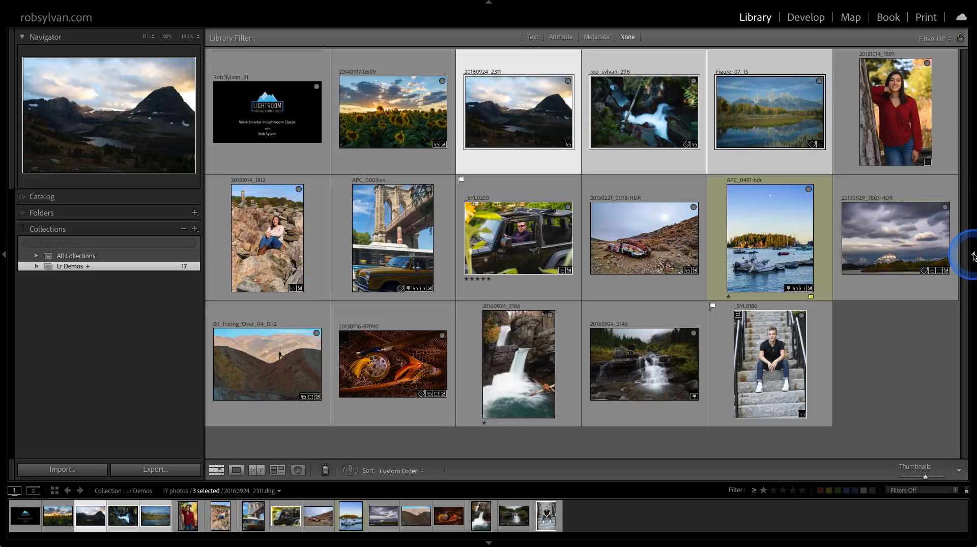
{"action": "mouse_move", "coordinate": [973, 256]}
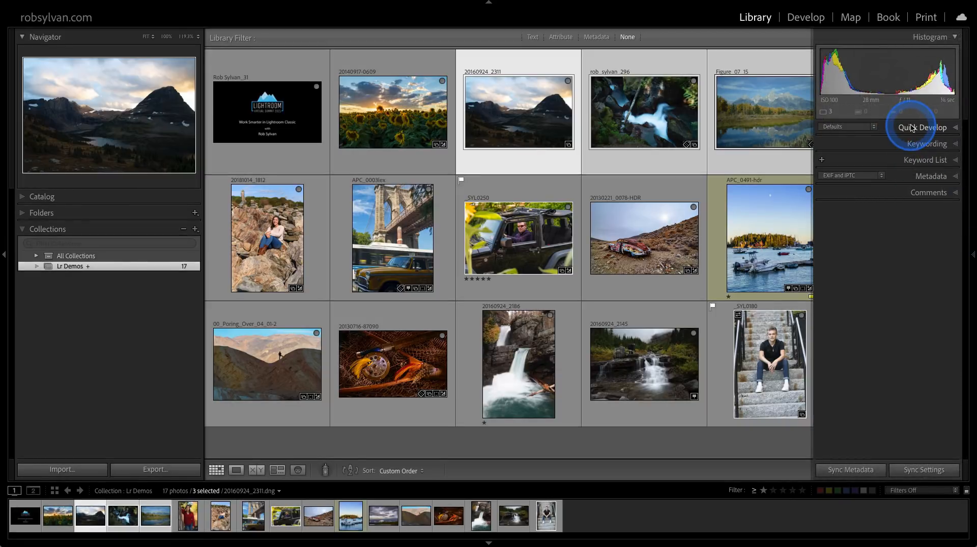
{"action": "left_click", "coordinate": [874, 128]}
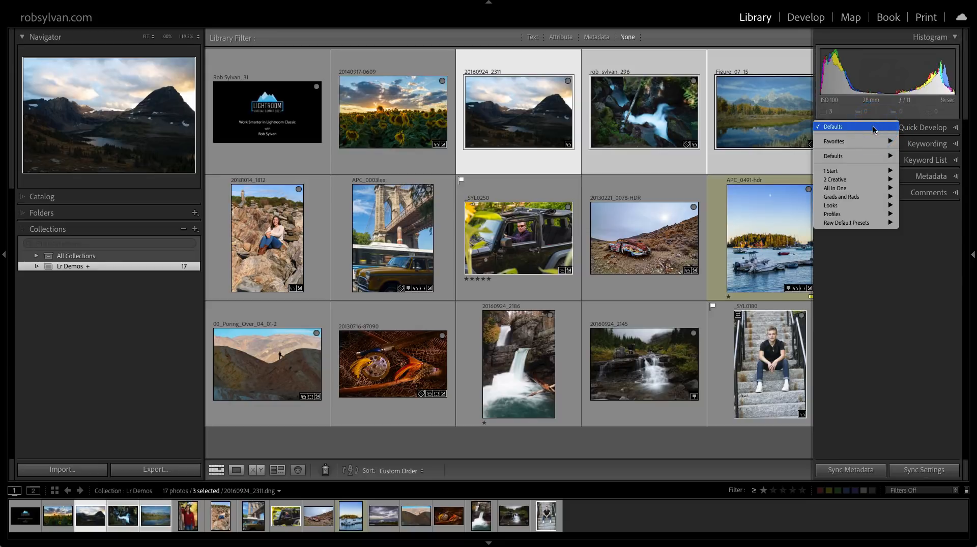
{"action": "left_click", "coordinate": [874, 129]}
{"action": "left_click_drag", "start_coordinate": [873, 130], "coordinate": [918, 197]}
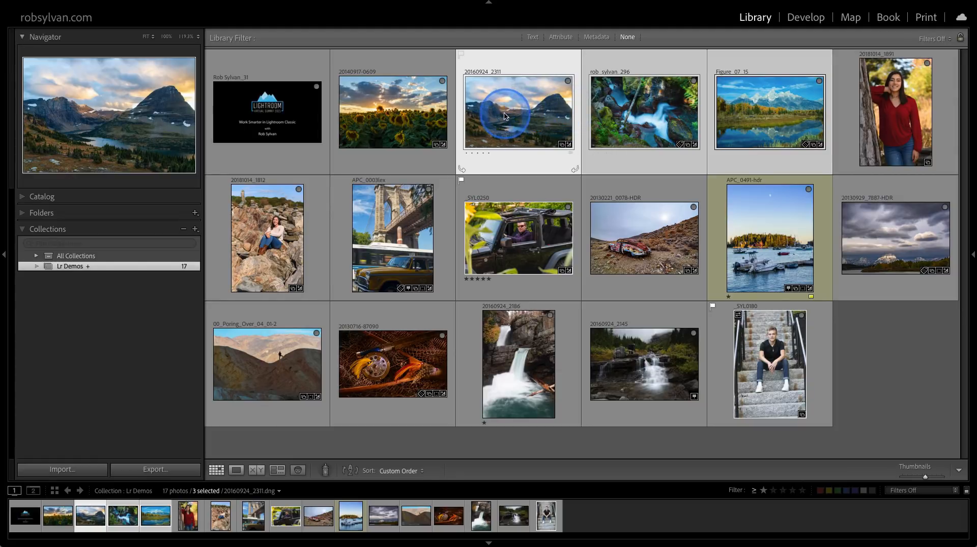
Add the sunflower photo to the selection and start an export, loading the Delivered JPG preset from Save to Hard Drive with its Export Location settings expanded.
{"action": "left_click", "coordinate": [394, 116], "text": "shift"}
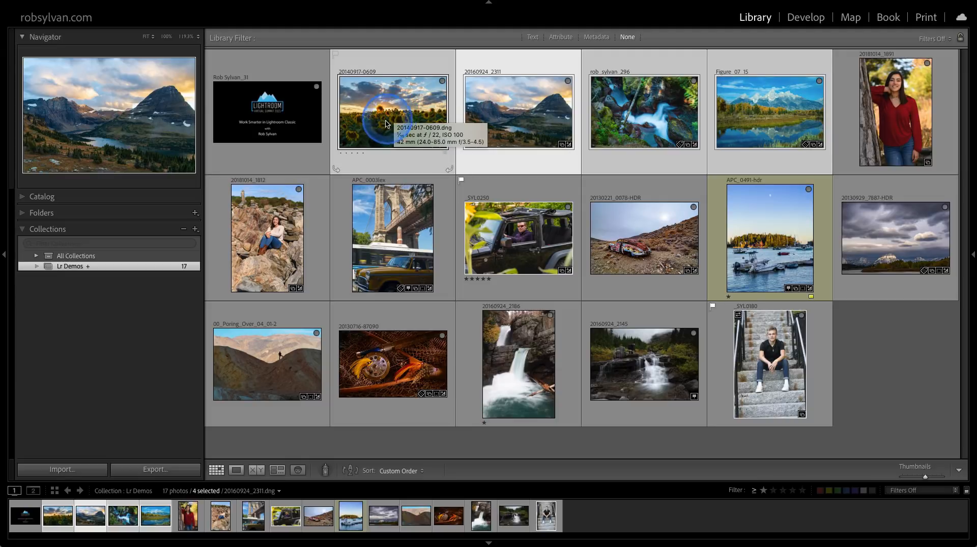
{"action": "left_click", "coordinate": [149, 467]}
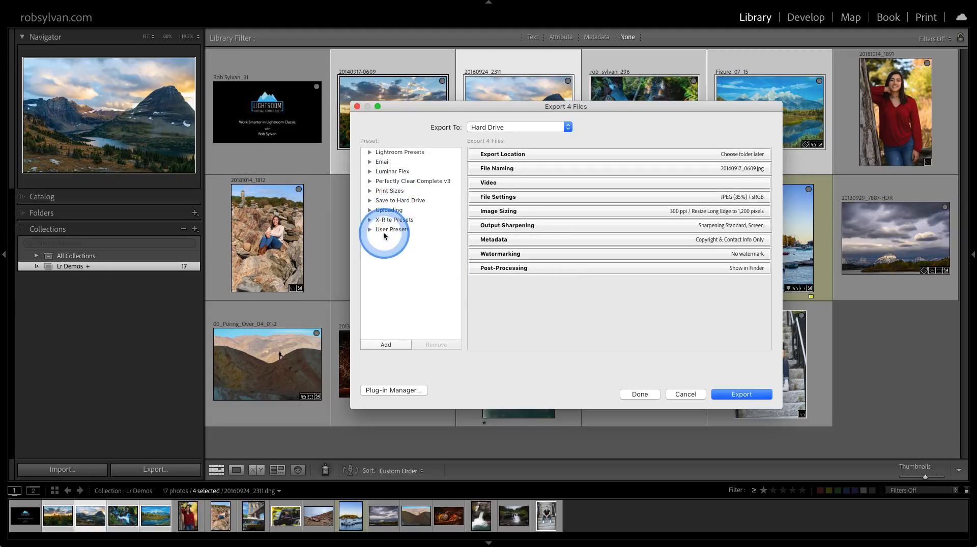
{"action": "left_click", "coordinate": [369, 201]}
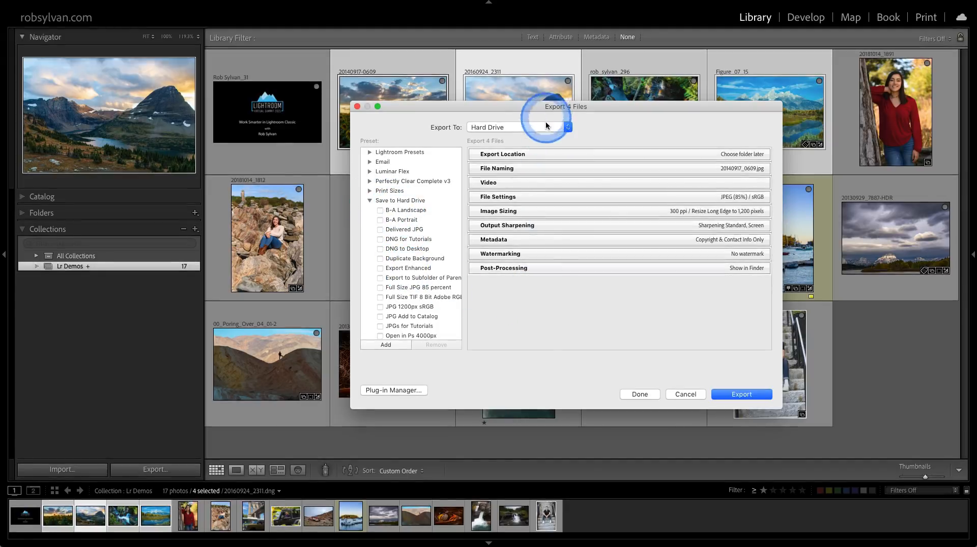
{"action": "left_click", "coordinate": [404, 230]}
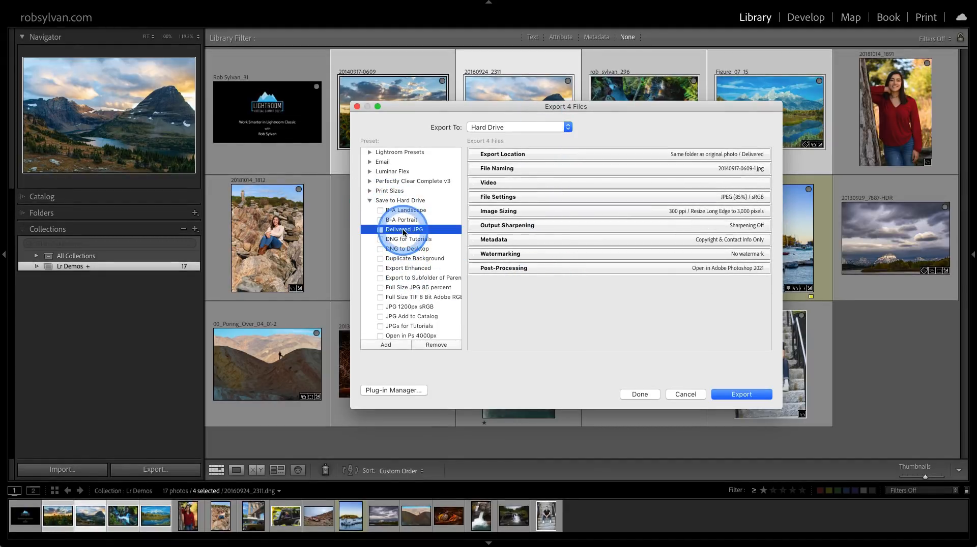
{"action": "left_click", "coordinate": [563, 154]}
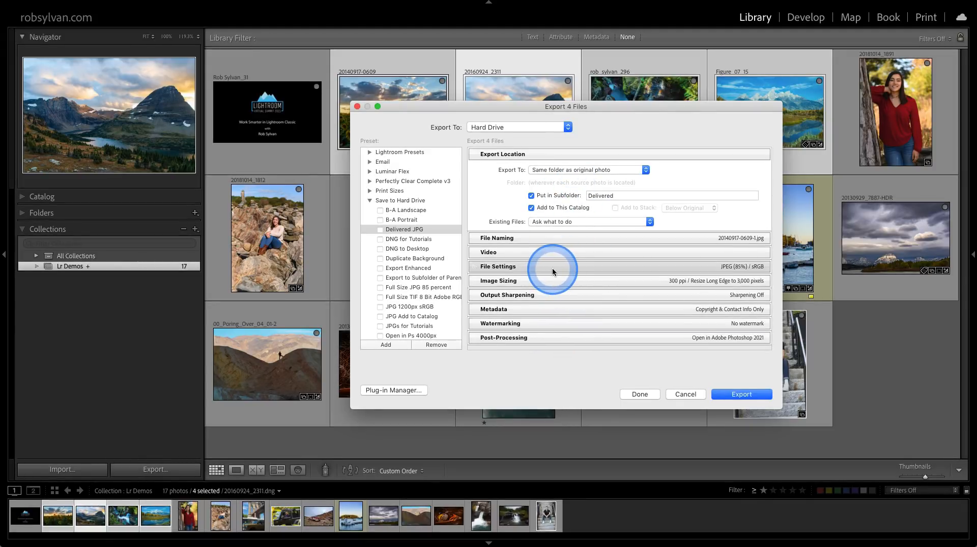
Load the JPG 1200px sRGB export preset and review the export destination options, keeping Choose folder later (useful for presets).
{"action": "left_click", "coordinate": [429, 307]}
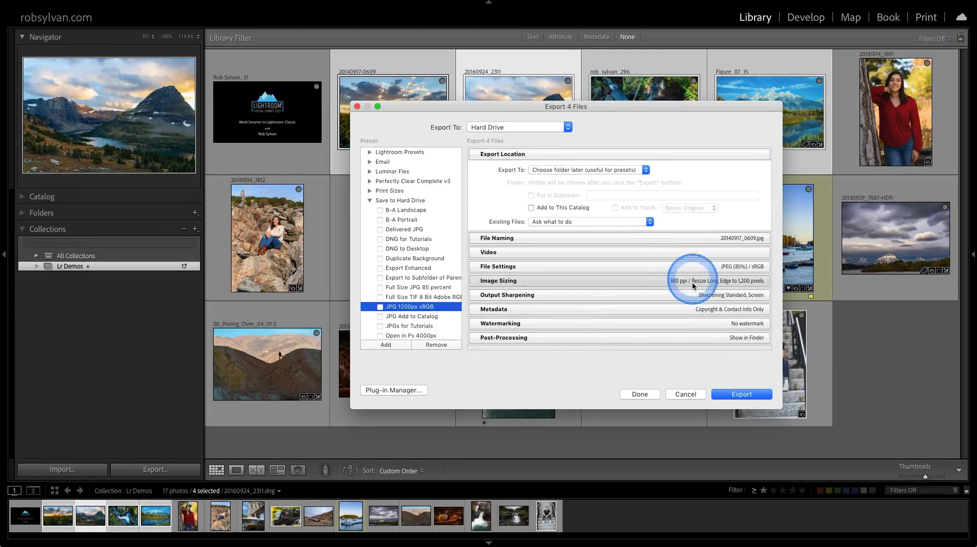
{"action": "left_click", "coordinate": [549, 173]}
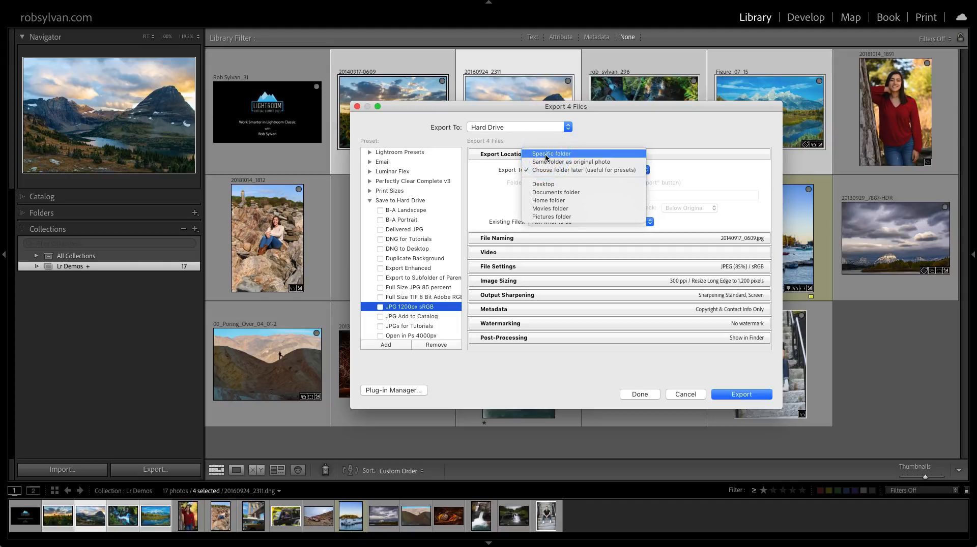
{"action": "left_click", "coordinate": [545, 161]}
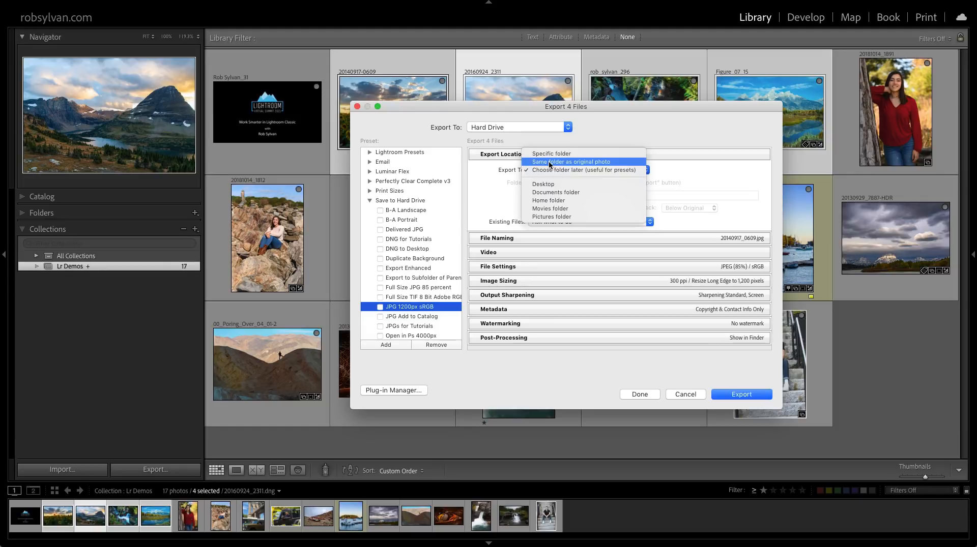
{"action": "left_click", "coordinate": [545, 170]}
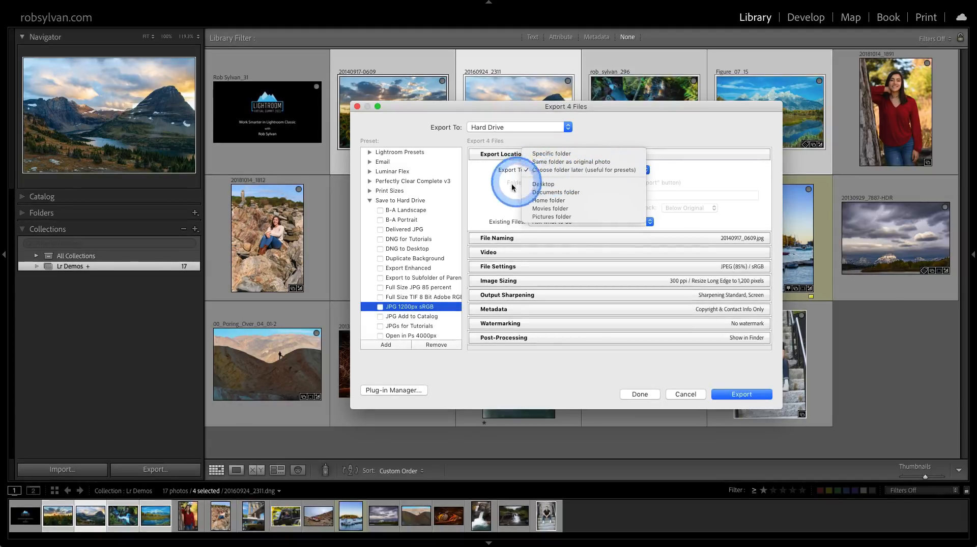
{"action": "left_click", "coordinate": [496, 191]}
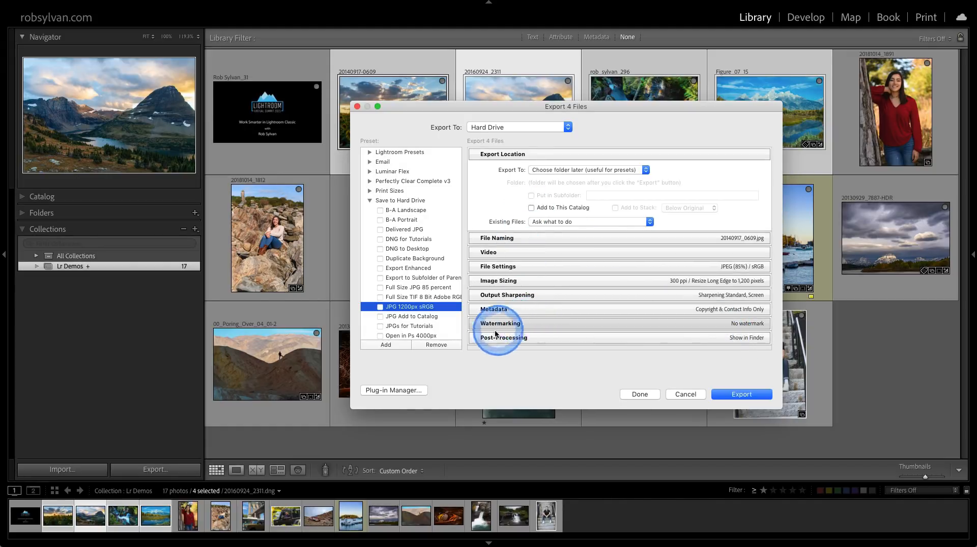
Save the current export settings as a new preset named "Meaningful name" in the Save to Hard Drive folder.
{"action": "left_click", "coordinate": [397, 344]}
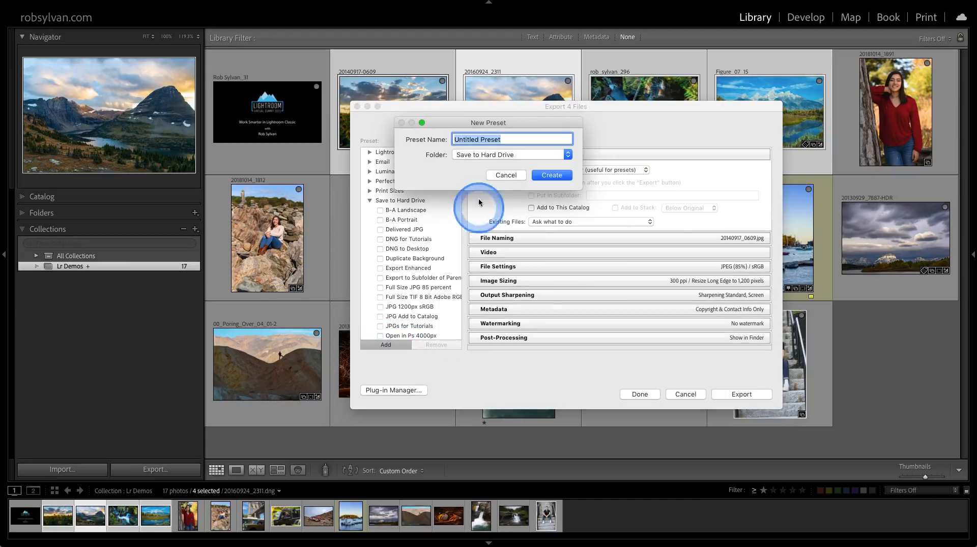
{"action": "left_click", "coordinate": [469, 154]}
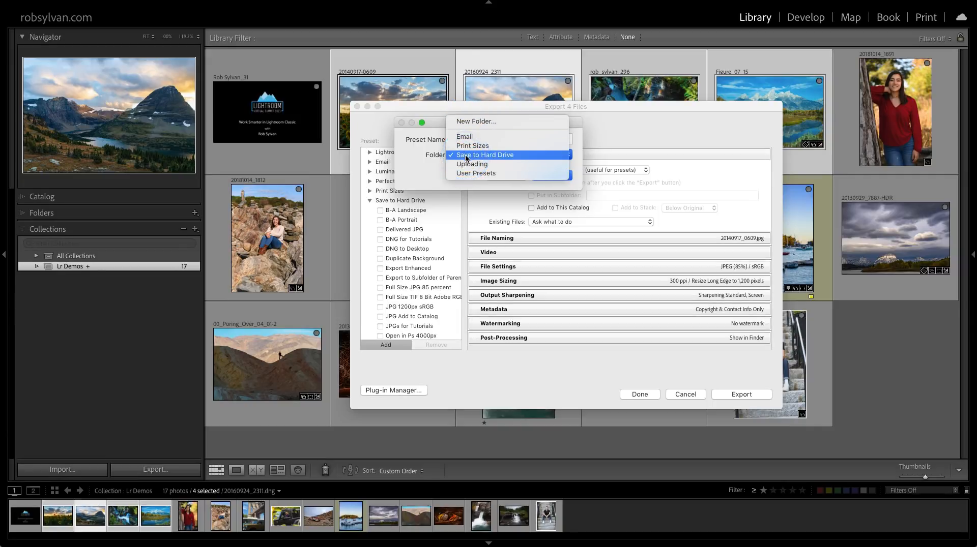
{"action": "left_click", "coordinate": [466, 155]}
{"action": "left_click", "coordinate": [476, 141]}
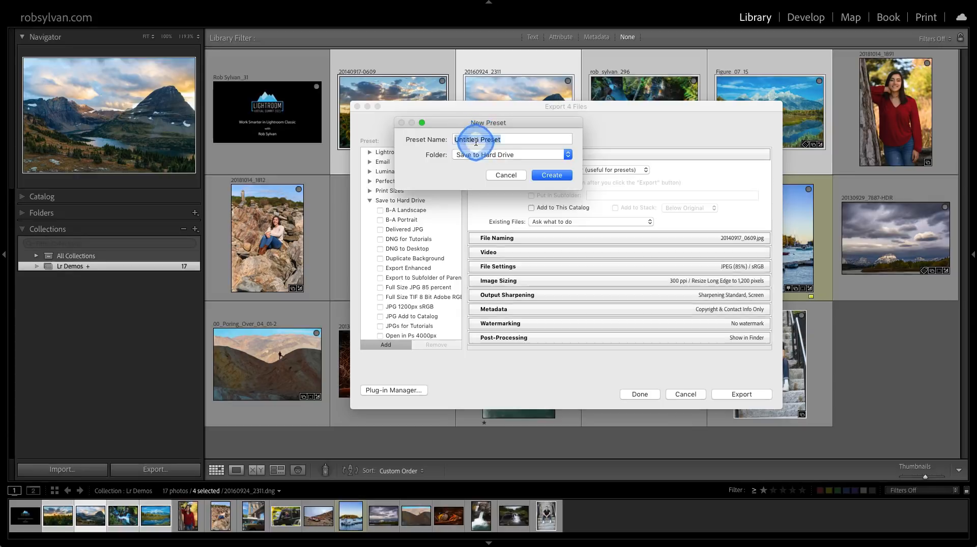
{"action": "type", "text": "Mea"}
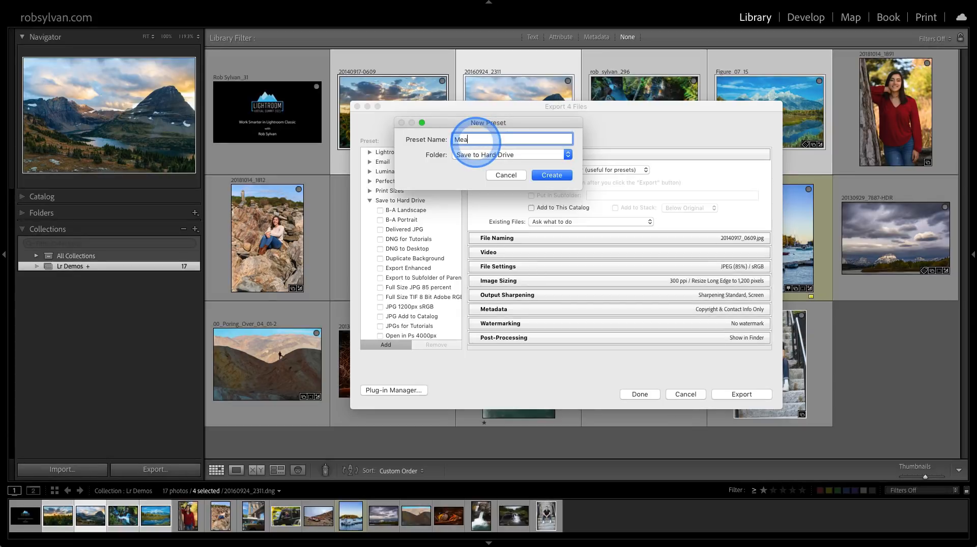
{"action": "type", "text": "ningful name"}
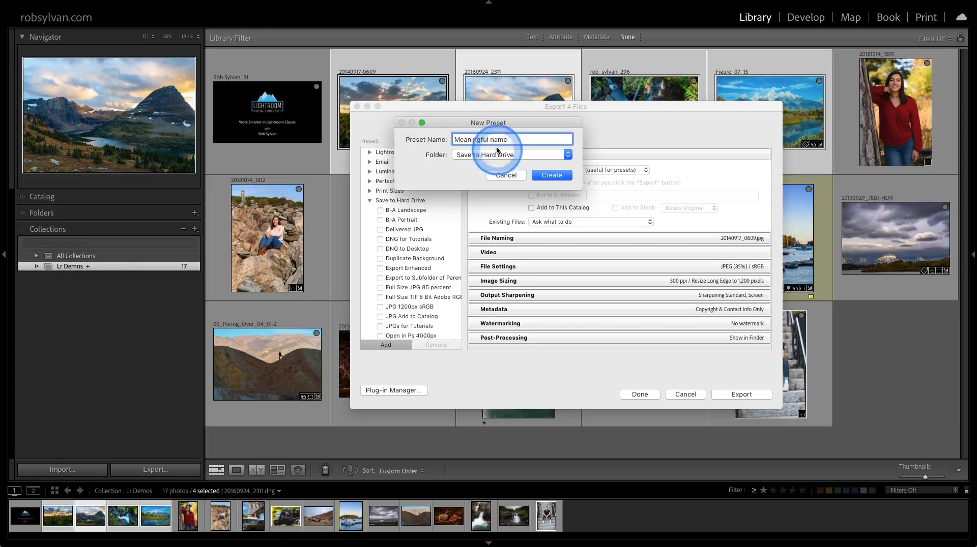
{"action": "left_click", "coordinate": [545, 175]}
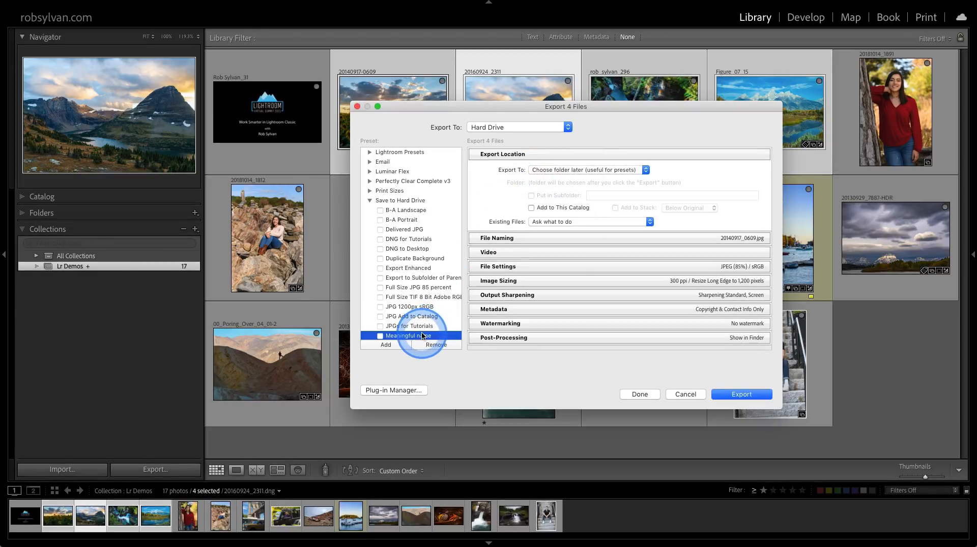
Look over the Save to Hard Drive presets around Meaningful name and finish with the export dialog without exporting, keeping its settings.
{"action": "scroll", "coordinate": [422, 328], "scroll_direction": "down", "scroll_amount": 3}
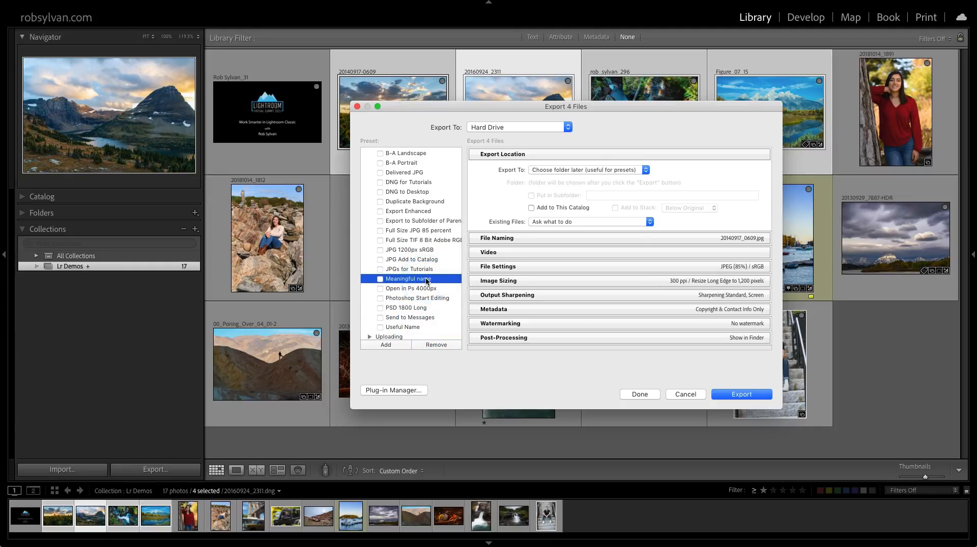
{"action": "left_click", "coordinate": [636, 395]}
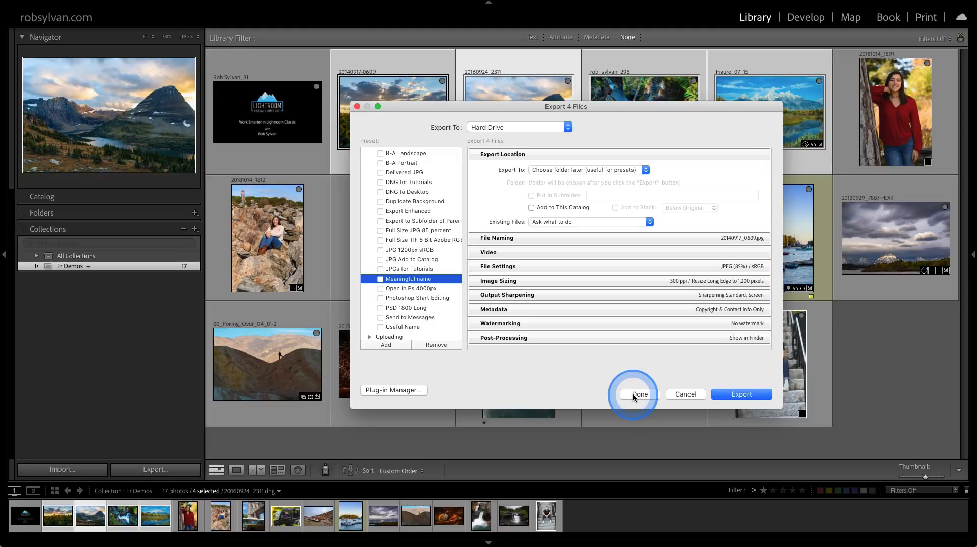
{"action": "left_click", "coordinate": [736, 394]}
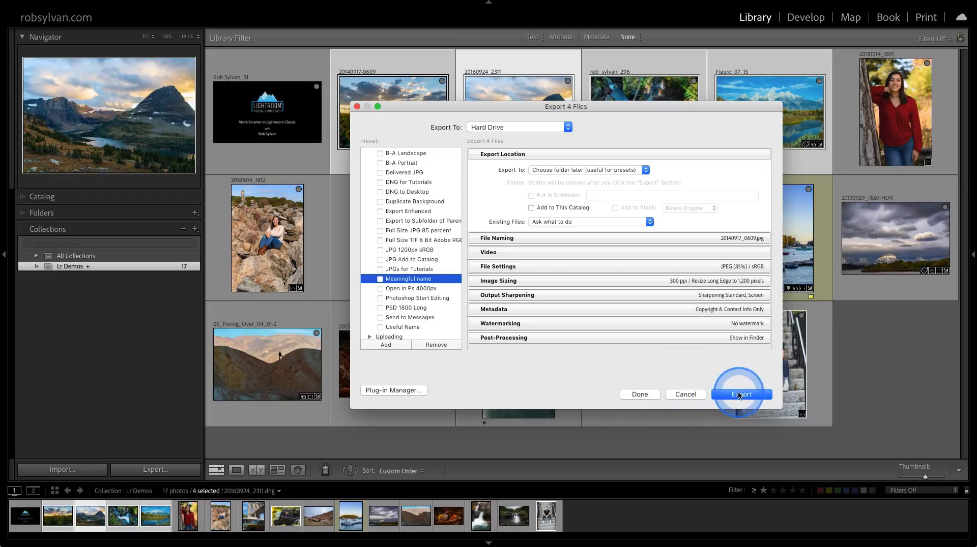
{"action": "left_click", "coordinate": [641, 395]}
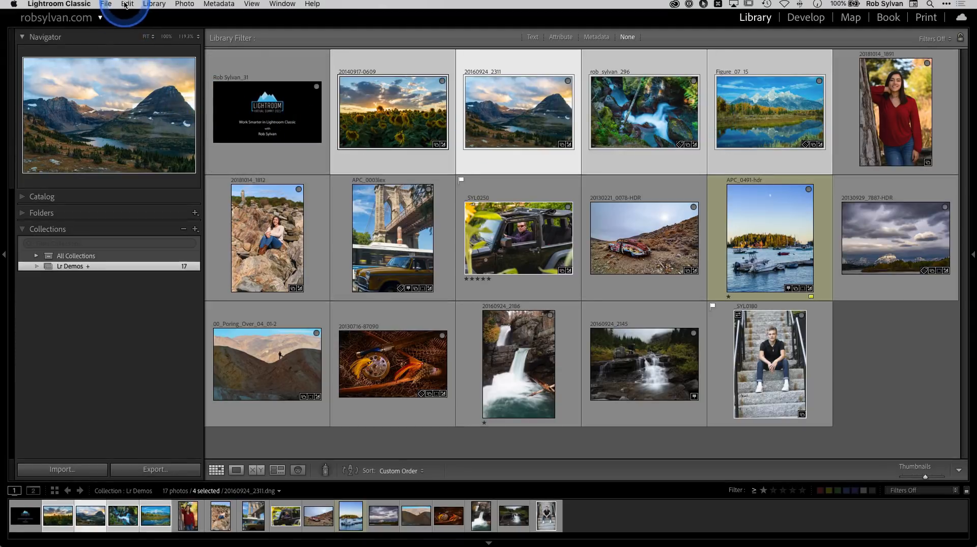
Start exporting the four selected photos directly with the saved JPG 1200px sRGB preset, without going through the export dialog.
{"action": "left_click", "coordinate": [106, 4]}
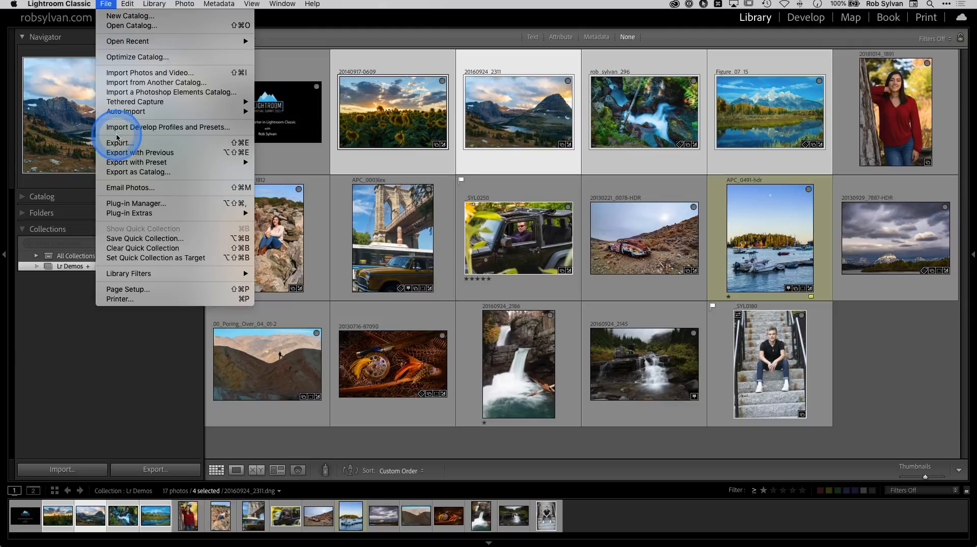
{"action": "left_click", "coordinate": [117, 163]}
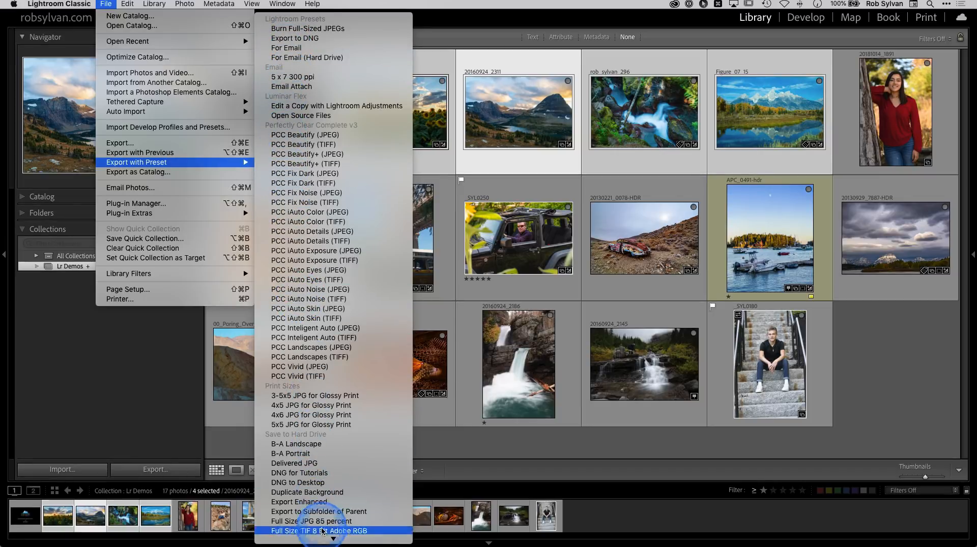
{"action": "mouse_move", "coordinate": [322, 543]}
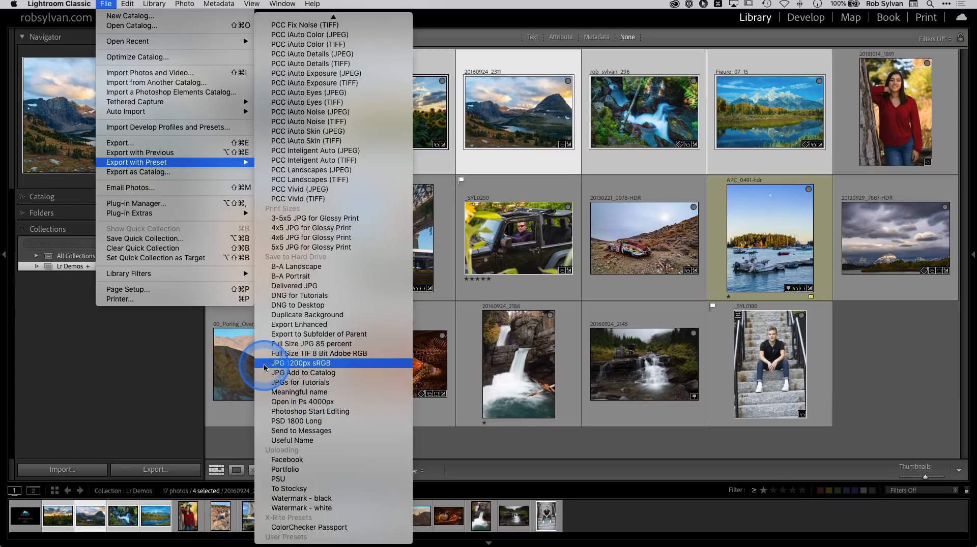
{"action": "left_click", "coordinate": [317, 363]}
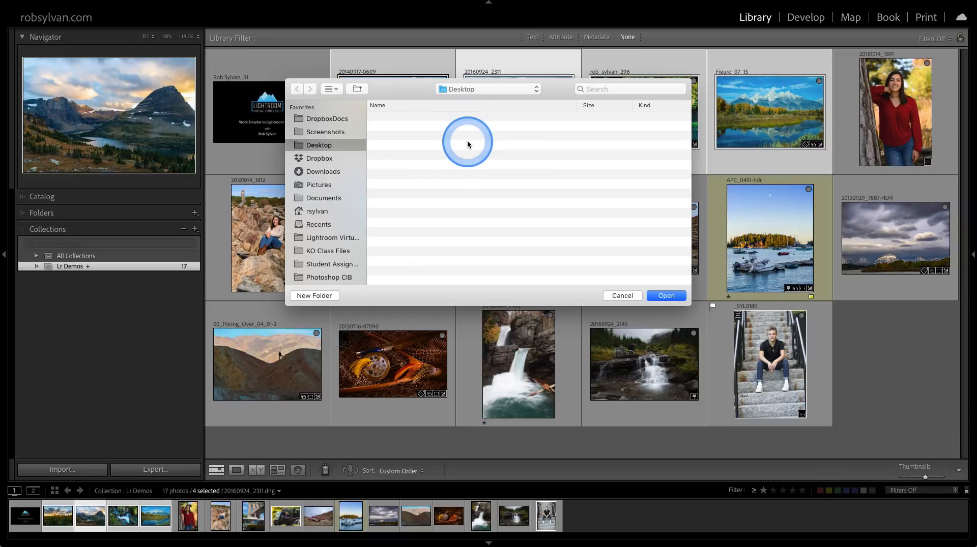
Create a folder named 1200px on the Desktop, export the photos into it and close the exported files' Finder window.
{"action": "left_click", "coordinate": [330, 297]}
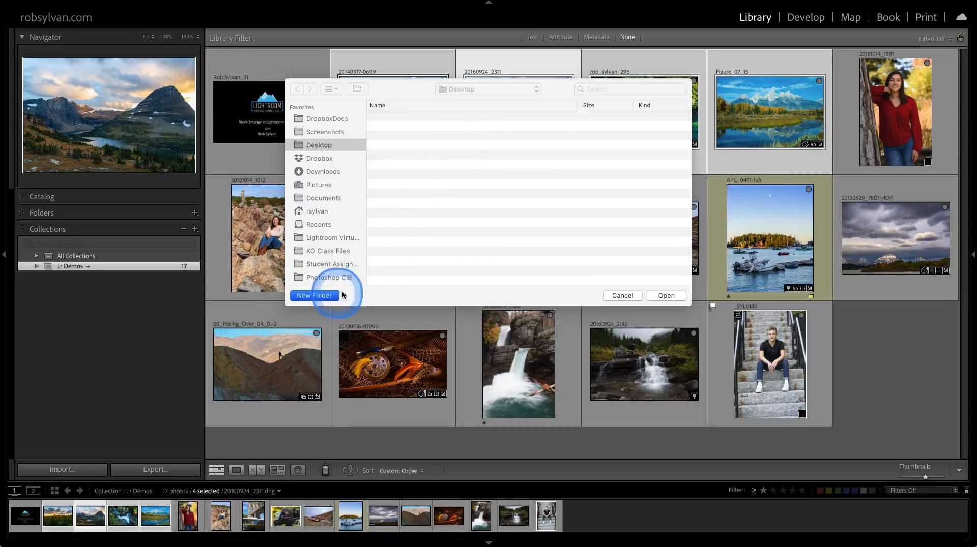
{"action": "type", "text": "12"}
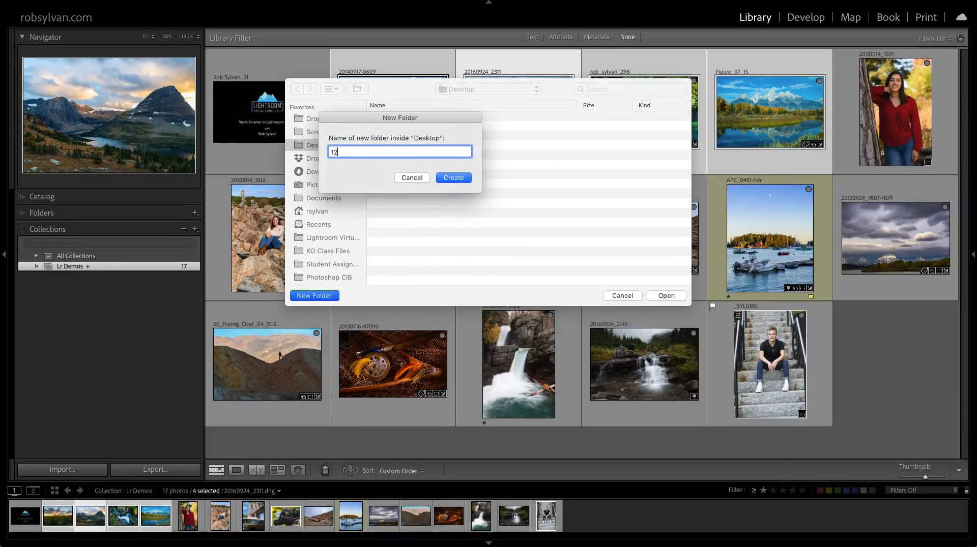
{"action": "type", "text": "00px"}
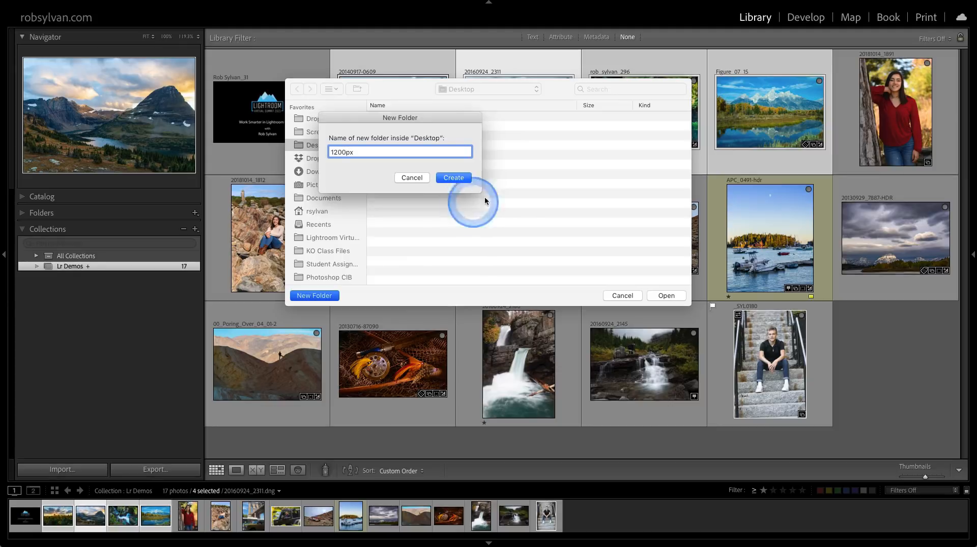
{"action": "left_click", "coordinate": [459, 178]}
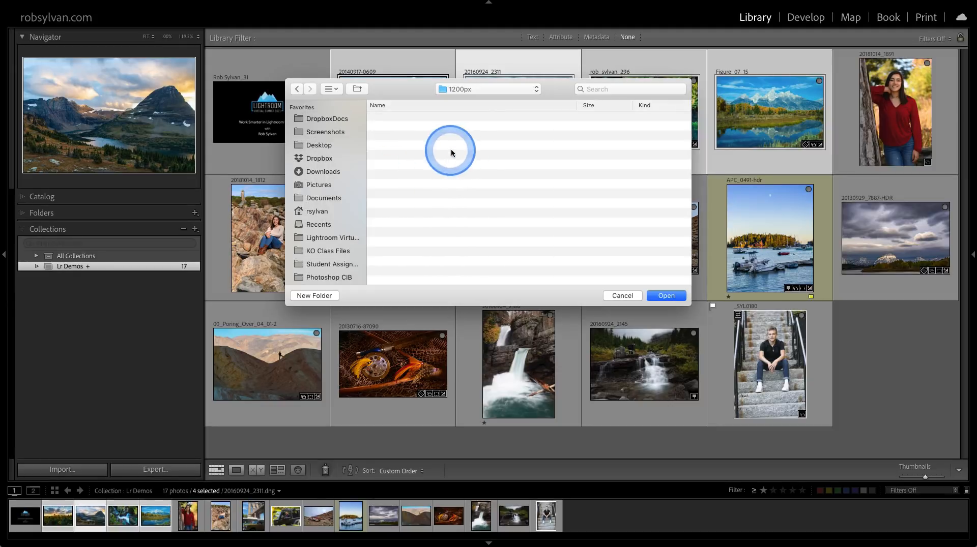
{"action": "left_click", "coordinate": [658, 298]}
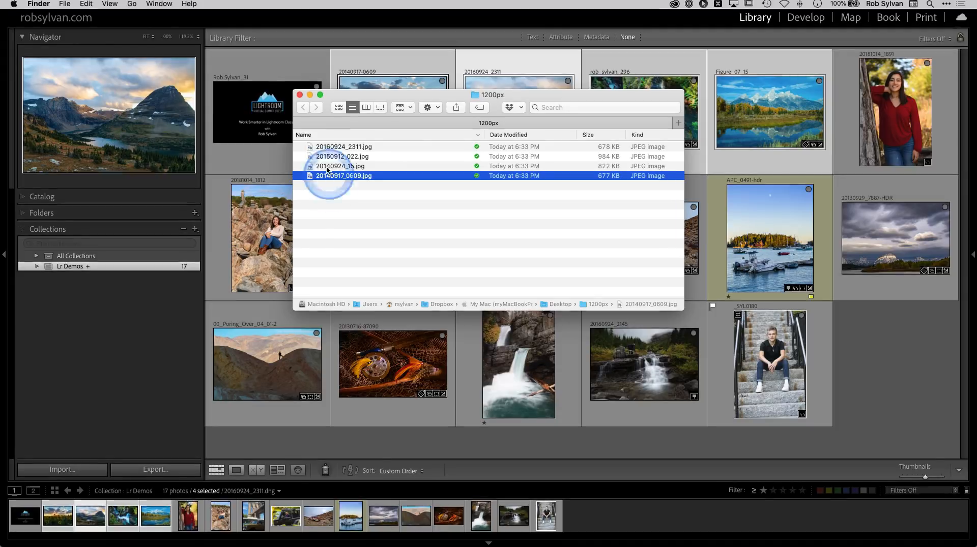
{"action": "left_click", "coordinate": [300, 95]}
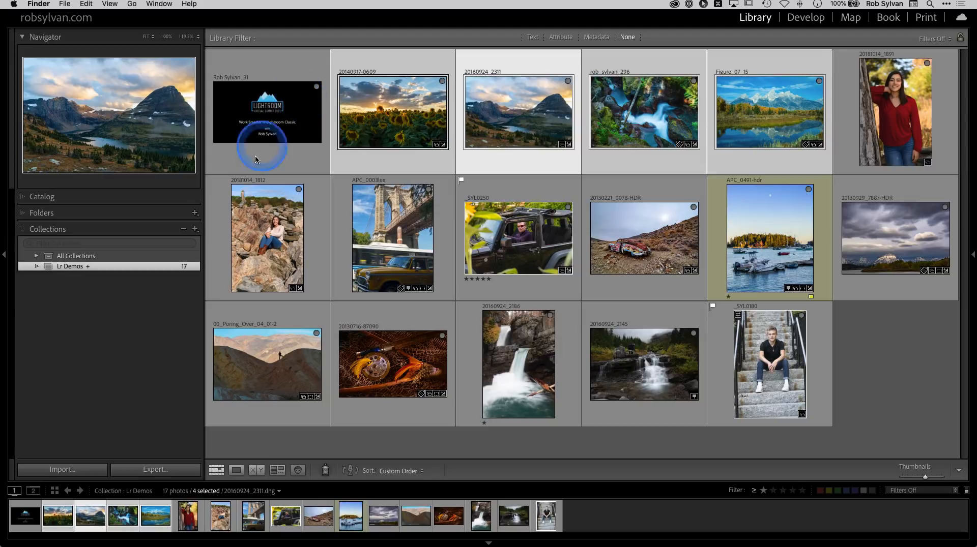
Open the export settings for the selected photos, collapse the Save to Hard Drive presets and choose Zip Exporter as the export destination.
{"action": "left_click", "coordinate": [161, 468]}
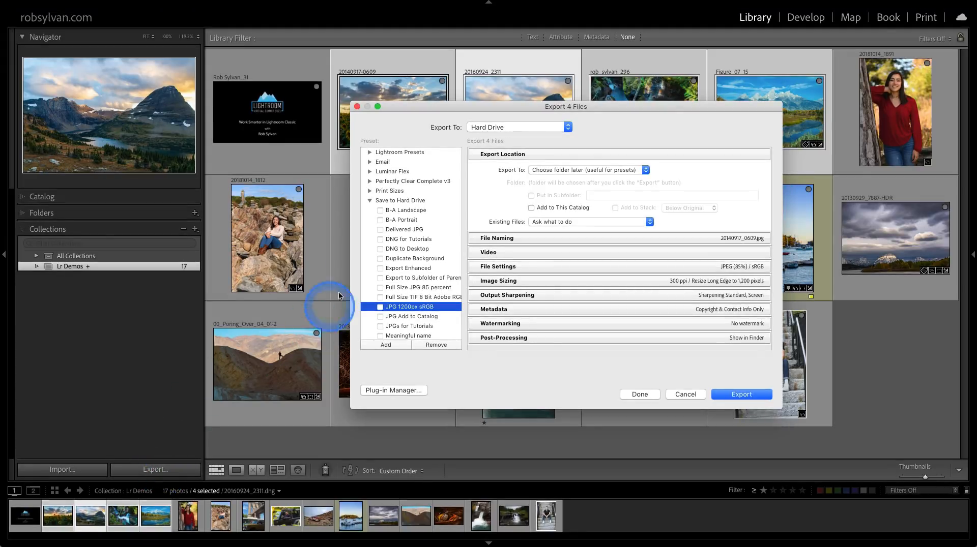
{"action": "left_click", "coordinate": [370, 200]}
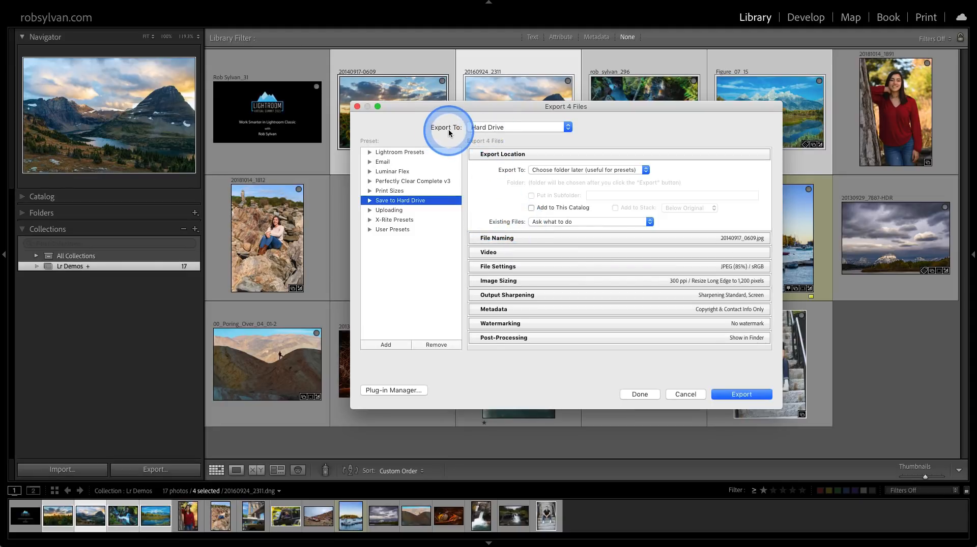
{"action": "left_click", "coordinate": [488, 127]}
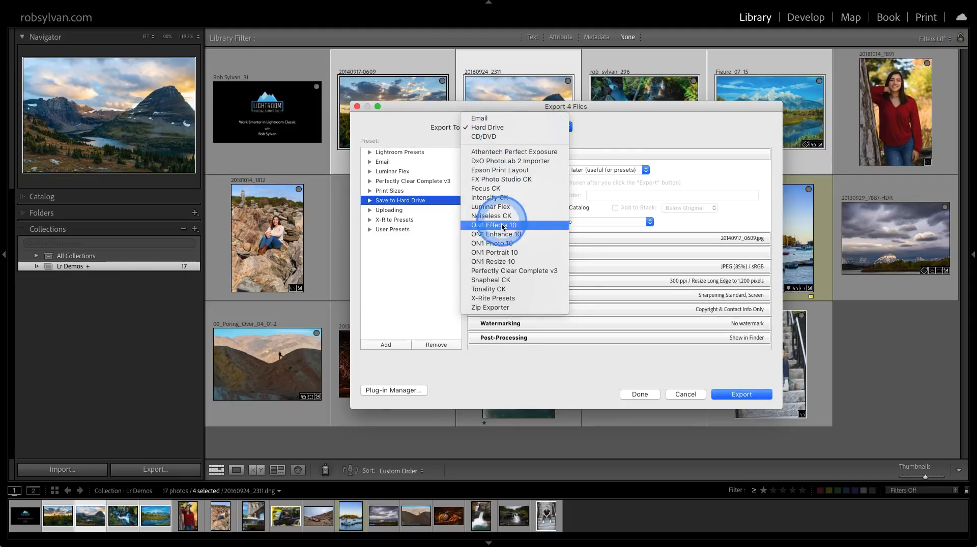
{"action": "left_click", "coordinate": [484, 307]}
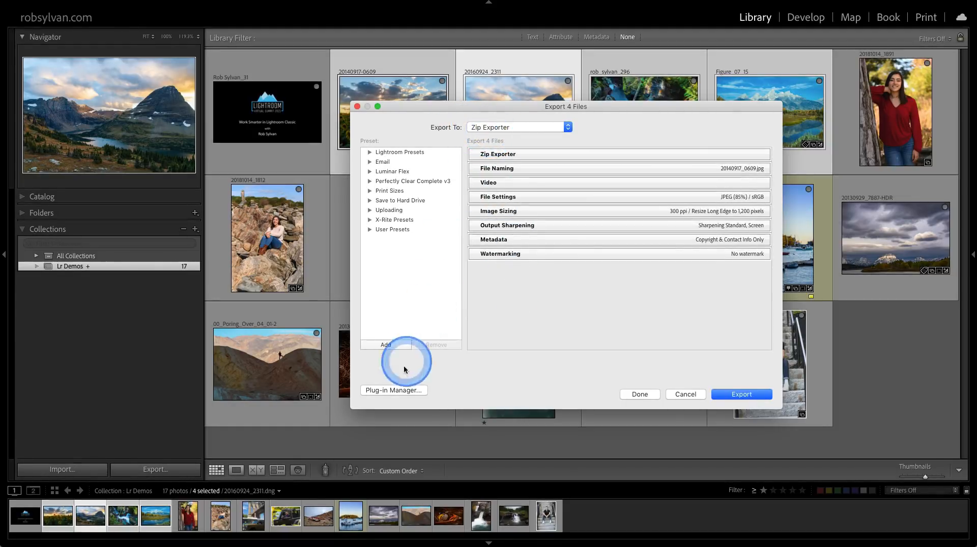
Open the Plug-in Manager, look through the installed plug-ins down to Zip Exporter, and close the manager.
{"action": "left_click", "coordinate": [387, 391]}
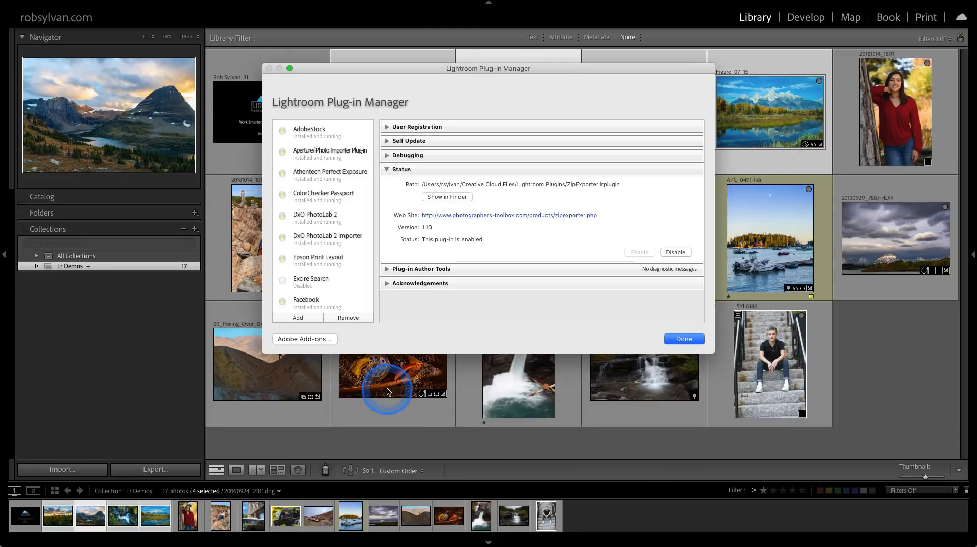
{"action": "scroll", "coordinate": [333, 218], "scroll_direction": "down", "scroll_amount": 5}
{"action": "scroll", "coordinate": [333, 217], "scroll_direction": "down", "scroll_amount": 10}
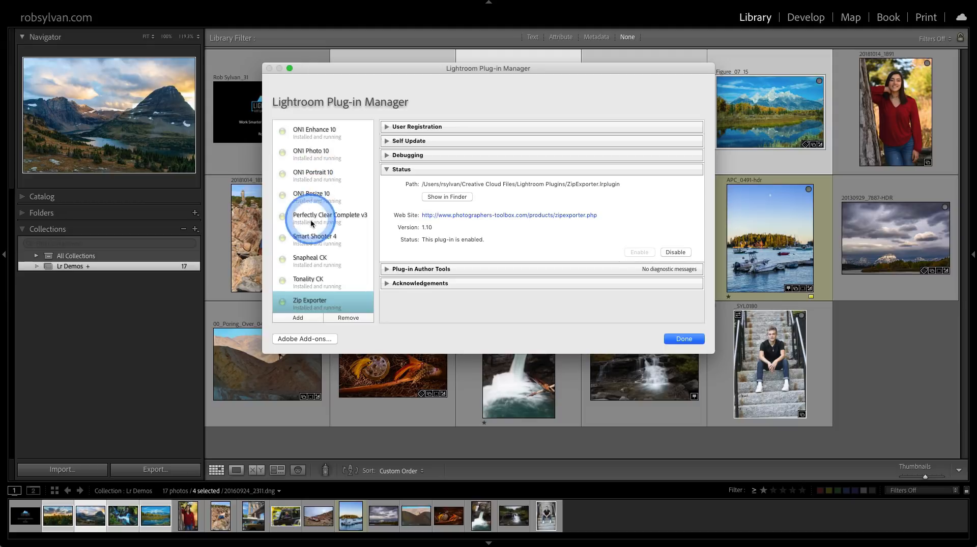
{"action": "scroll", "coordinate": [322, 262], "scroll_direction": "down", "scroll_amount": 1}
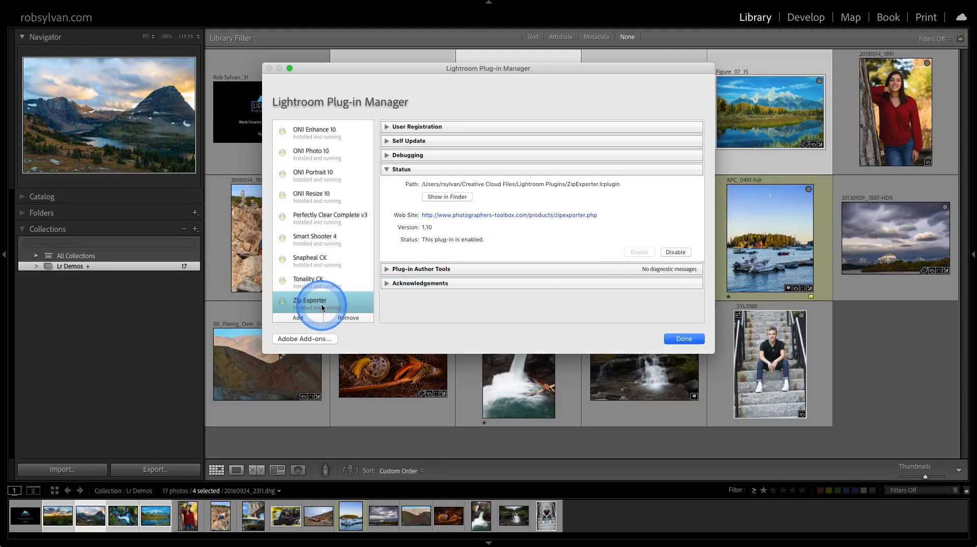
{"action": "left_click", "coordinate": [682, 338]}
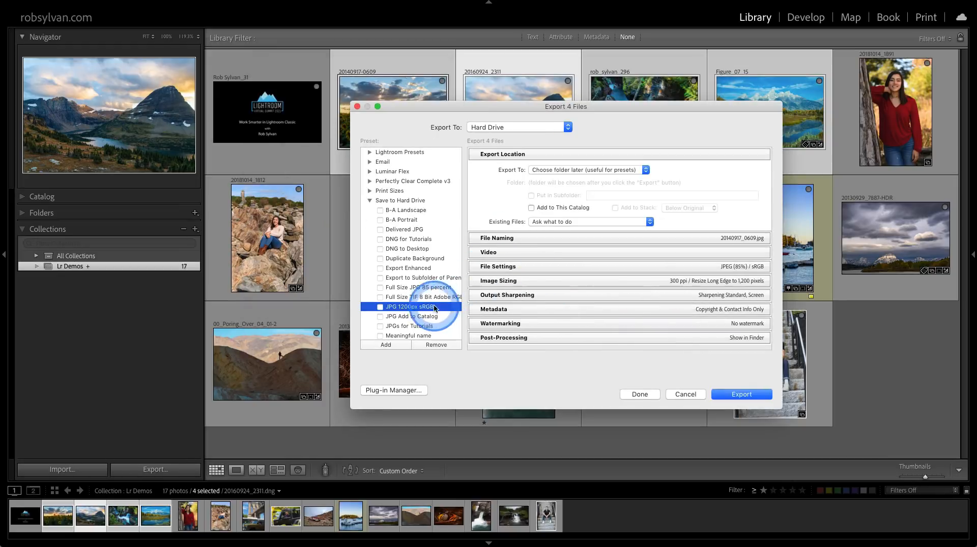
Switch the JPG 1200px sRGB export's destination to Zip Exporter and review its zip file options and the naming, file, sizing, sharpening and watermarking settings.
{"action": "left_click", "coordinate": [485, 126]}
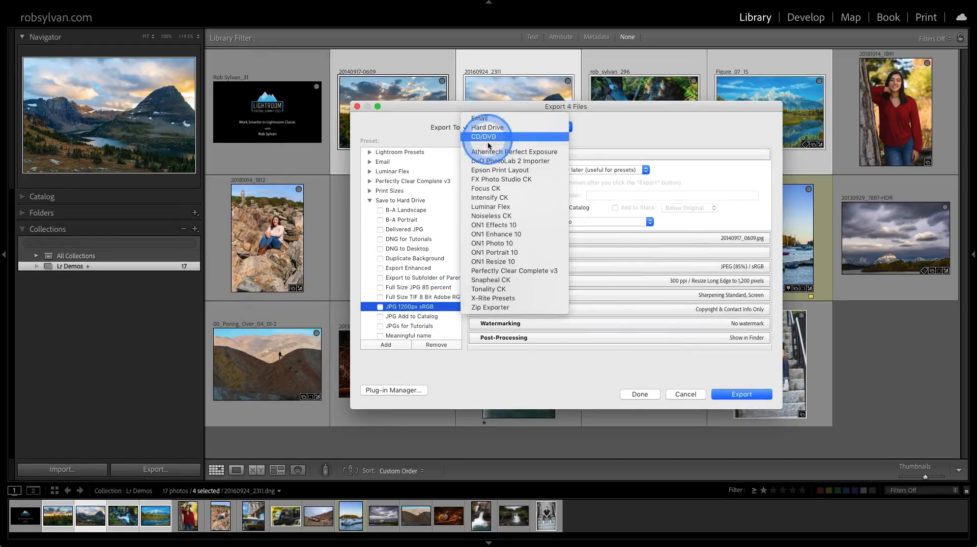
{"action": "left_click", "coordinate": [497, 308]}
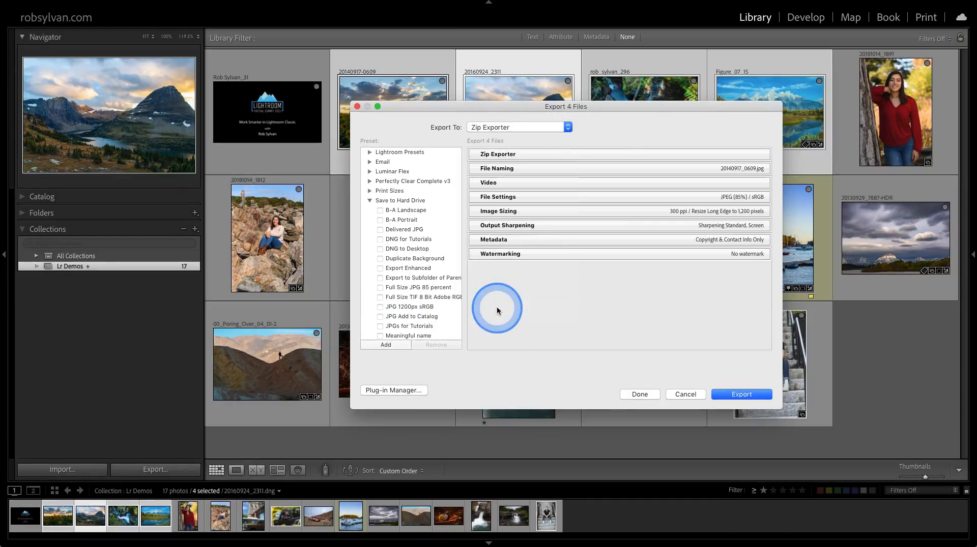
{"action": "left_click", "coordinate": [502, 154]}
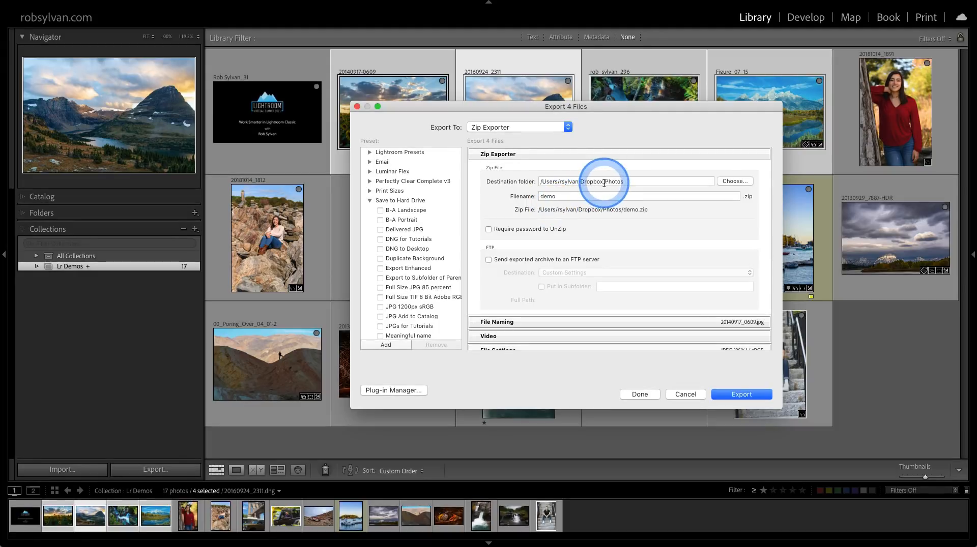
{"action": "left_click", "coordinate": [545, 155]}
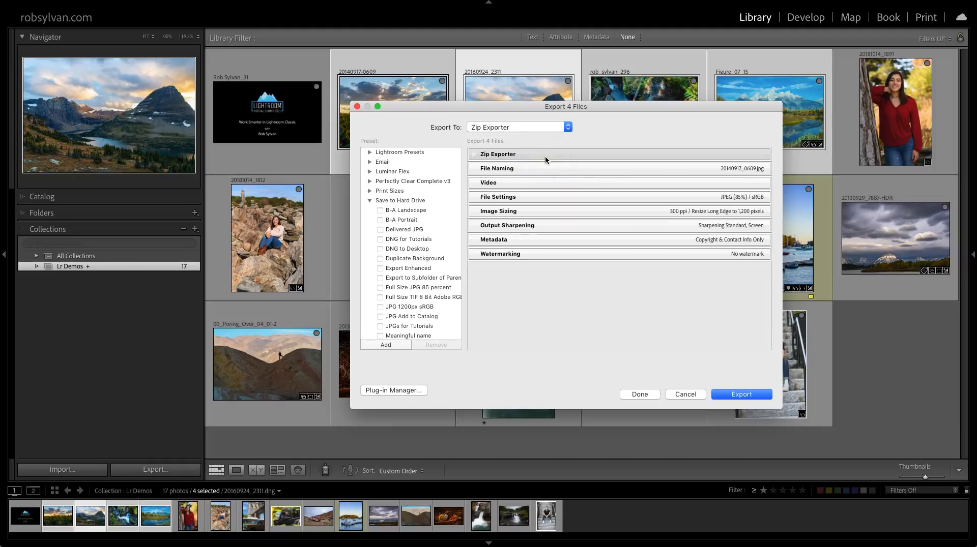
{"action": "left_click", "coordinate": [538, 168]}
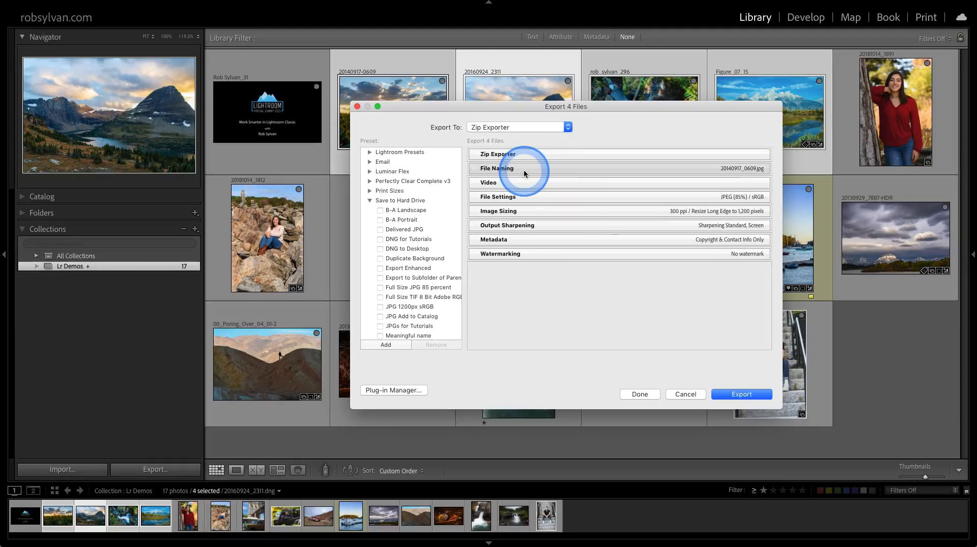
{"action": "left_click", "coordinate": [523, 197]}
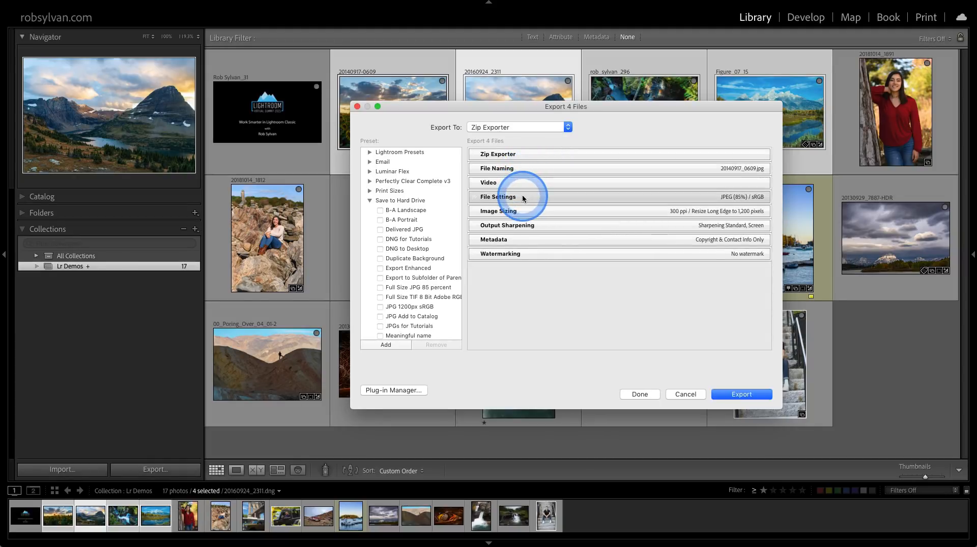
{"action": "left_click", "coordinate": [526, 211]}
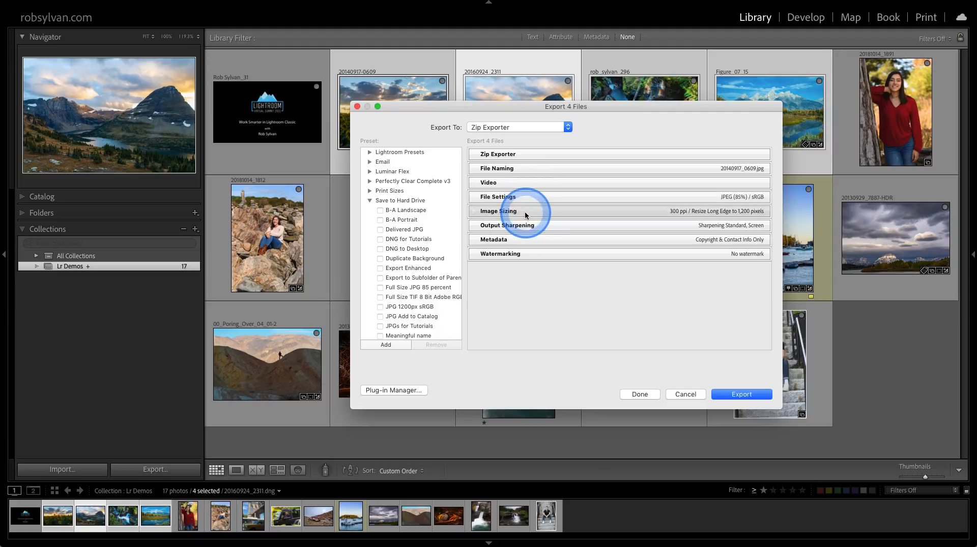
{"action": "left_click", "coordinate": [529, 226]}
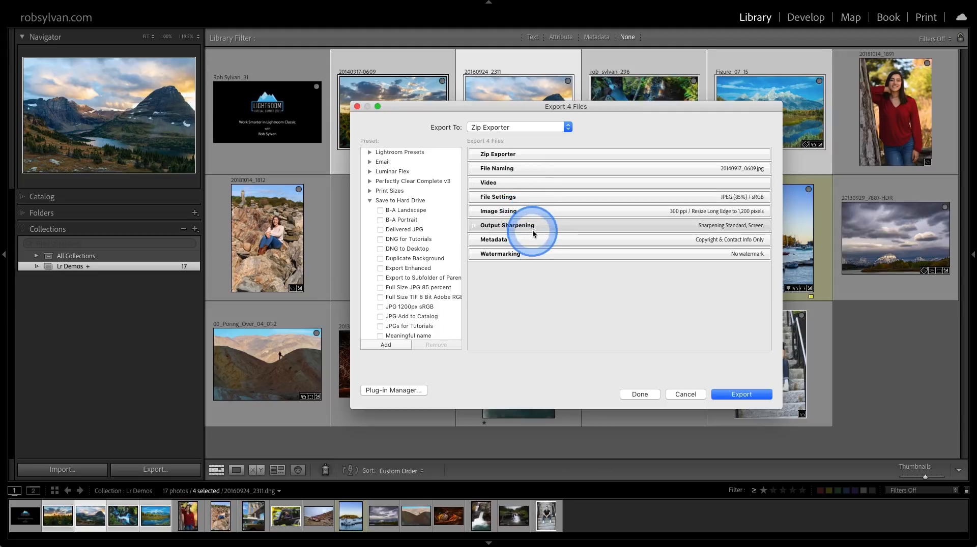
{"action": "left_click", "coordinate": [538, 258]}
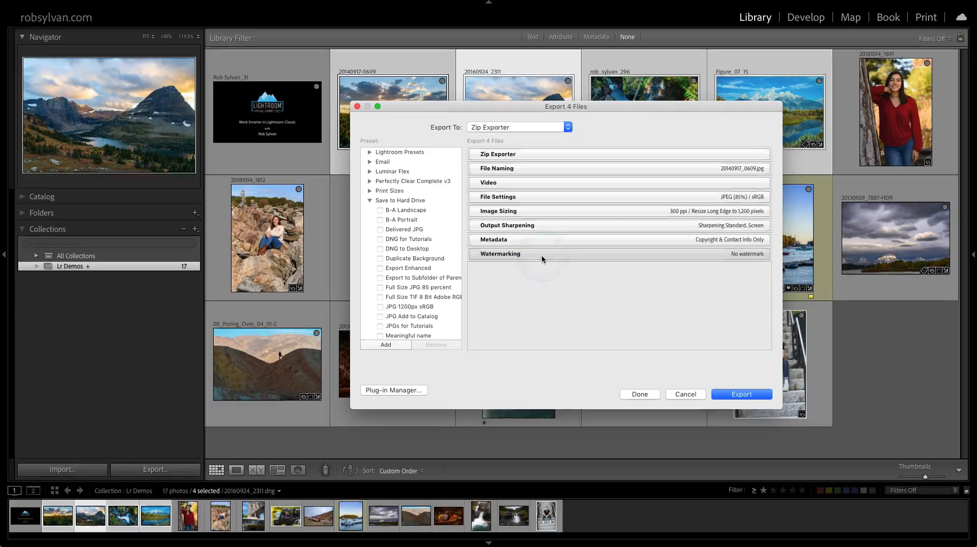
Save the Zip Exporter settings as a new preset named "Zip to Dropbox" in the Save to Hard Drive folder and locate it.
{"action": "left_click", "coordinate": [382, 344]}
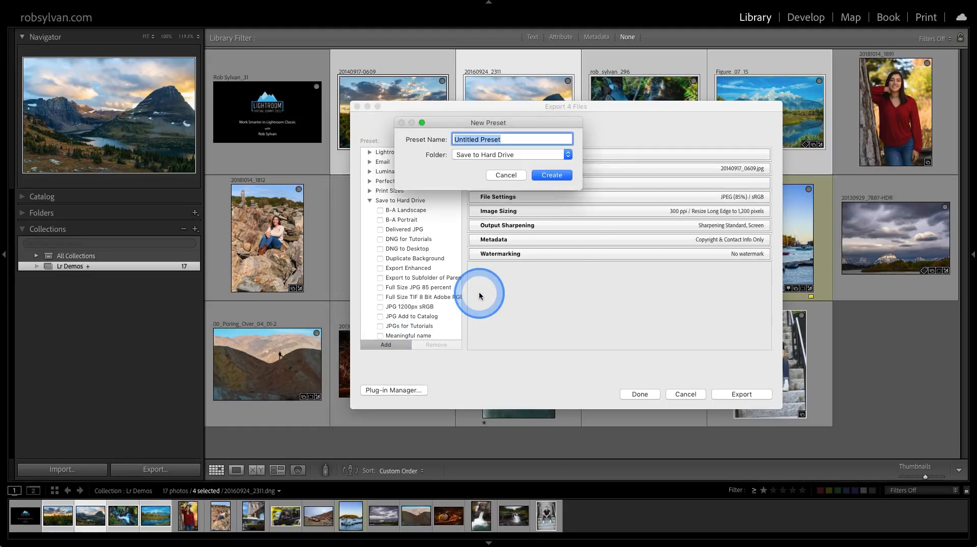
{"action": "type", "text": "Zip to Dropbox"}
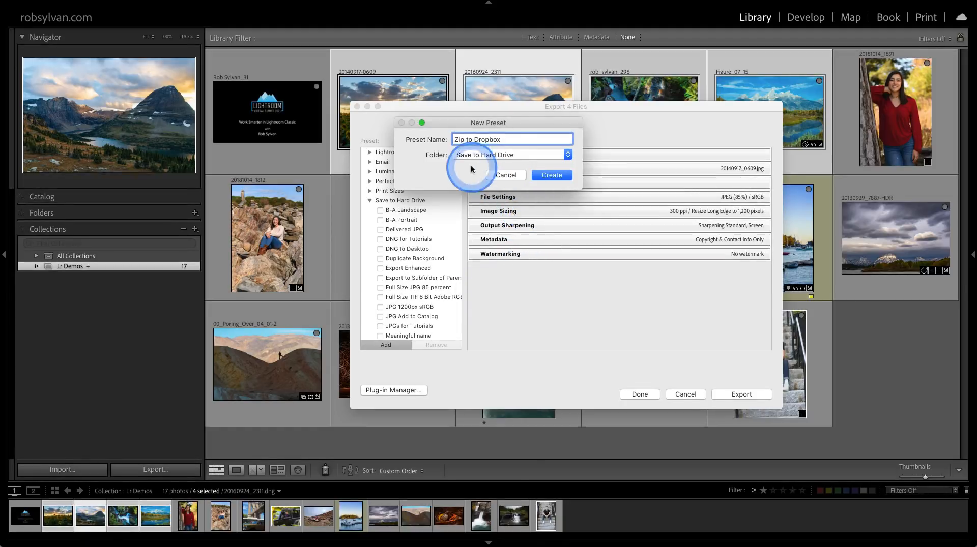
{"action": "left_click", "coordinate": [541, 175]}
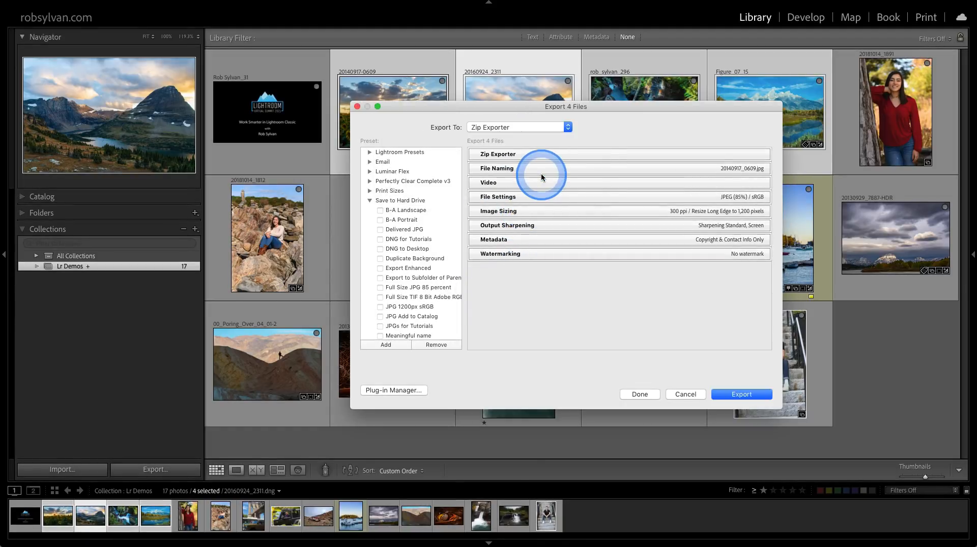
{"action": "scroll", "coordinate": [444, 278], "scroll_direction": "down", "scroll_amount": 3}
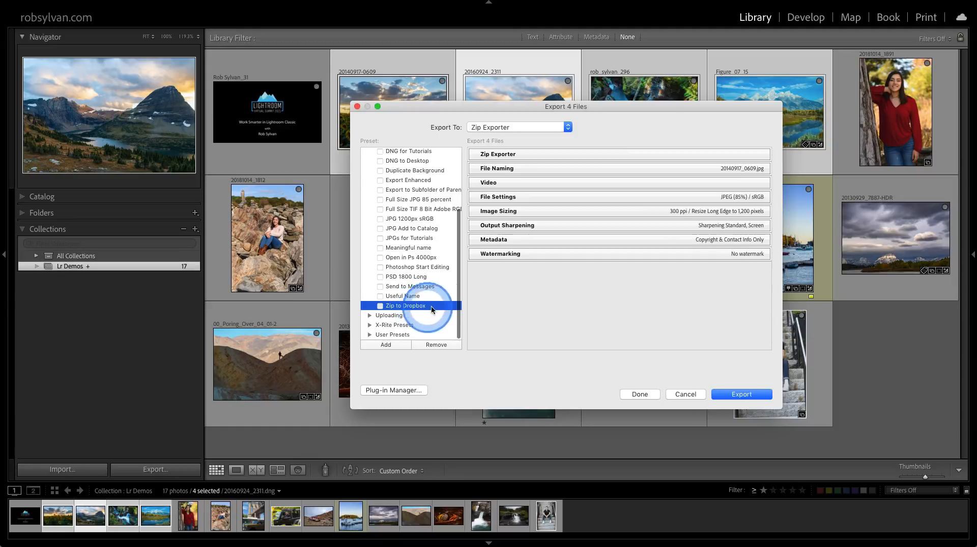
Export the four selected photos with the Zip to Dropbox settings, switch to Finder and select demo.zip in Dropbox's Photos folder.
{"action": "left_click", "coordinate": [731, 394]}
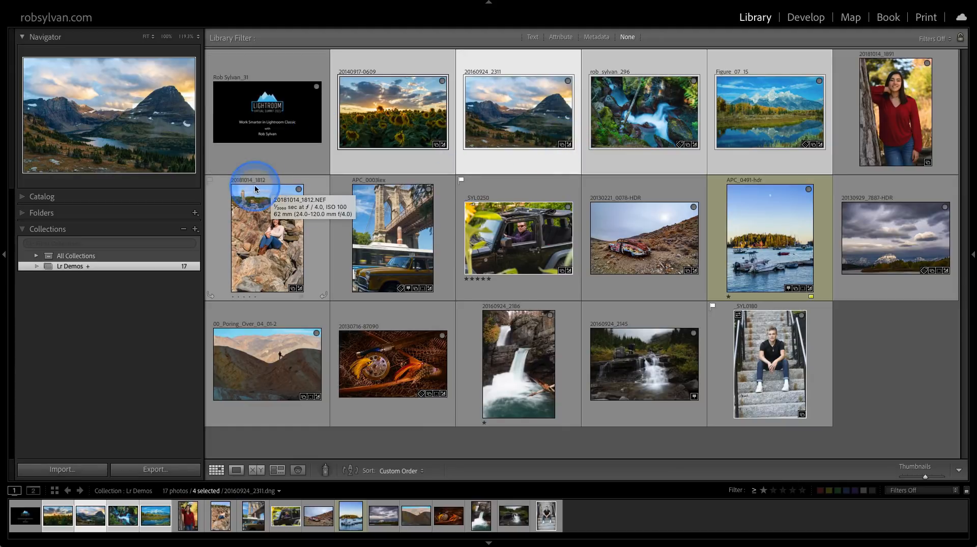
{"action": "left_click", "coordinate": [129, 294], "text": "alt"}
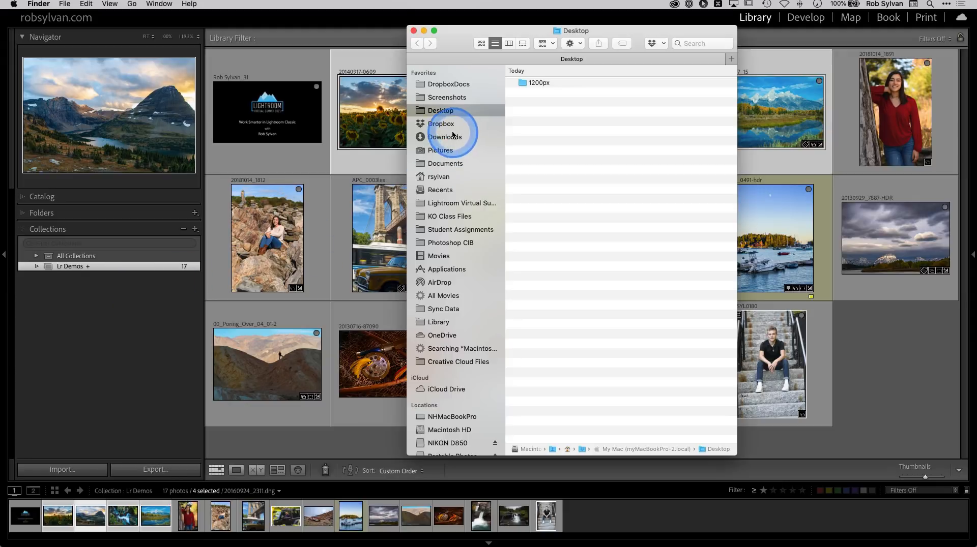
{"action": "left_click", "coordinate": [441, 123]}
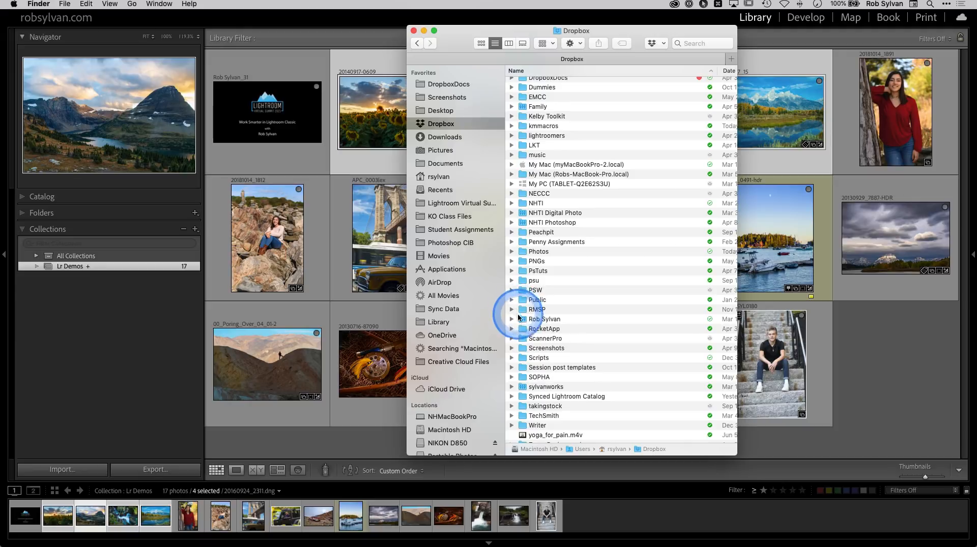
{"action": "double_click", "coordinate": [521, 251]}
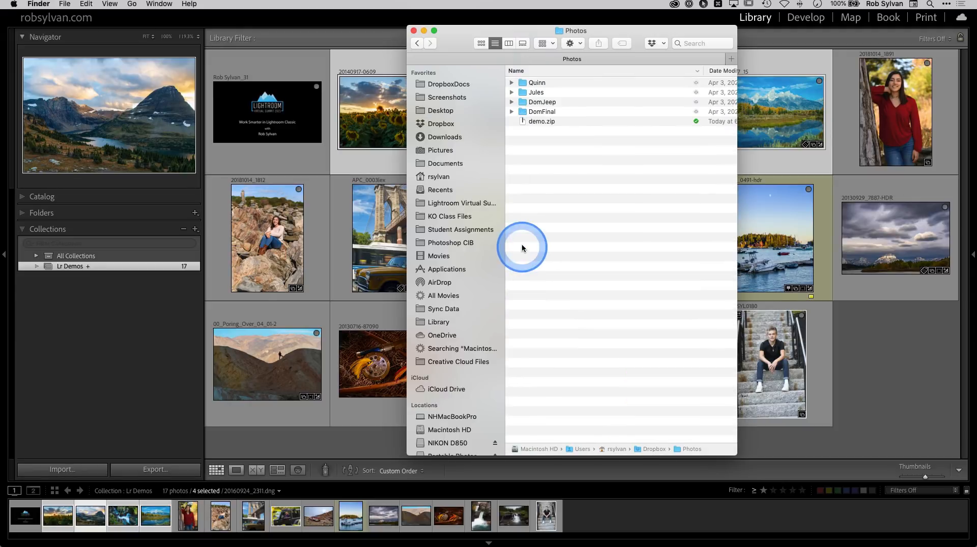
{"action": "left_click", "coordinate": [535, 121]}
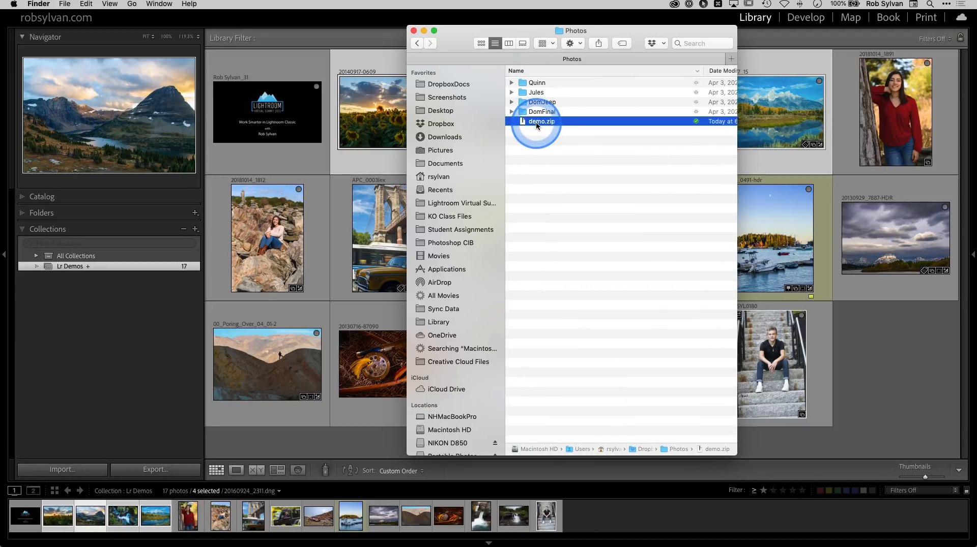
Check the file details of demo.zip in the Photos folder and the file actions offered for it.
{"action": "scroll", "coordinate": [623, 128], "scroll_direction": "right", "scroll_amount": 2}
{"action": "scroll", "coordinate": [628, 129], "scroll_direction": "left", "scroll_amount": 2}
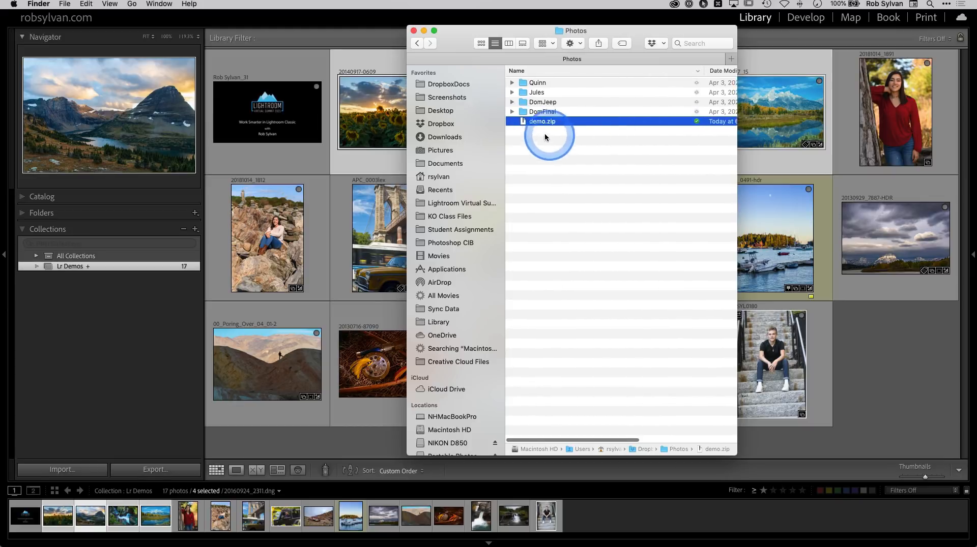
{"action": "right_click", "coordinate": [521, 123]}
{"action": "left_click", "coordinate": [535, 189]}
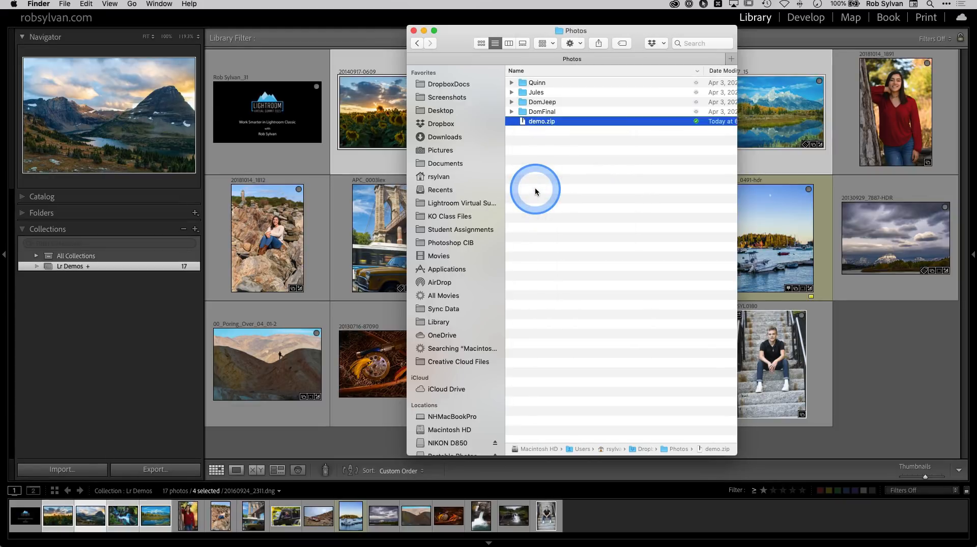